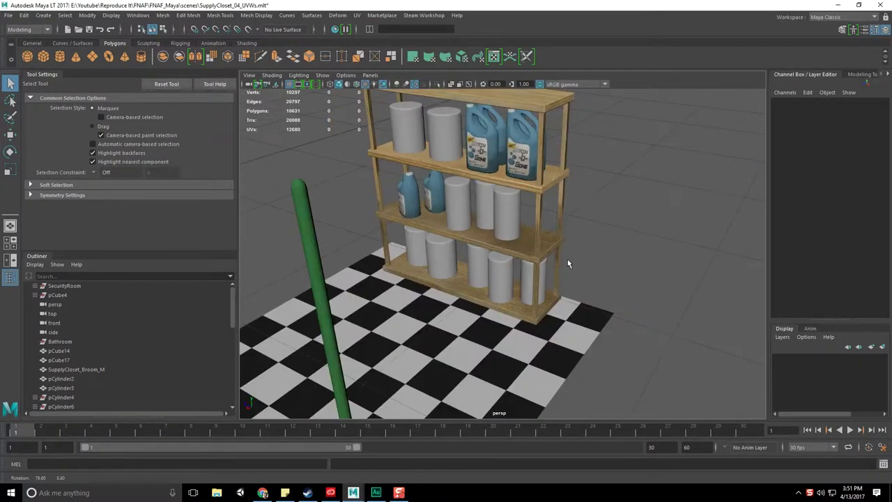
- Select the middle-shelf roll pCylinder20 and frame it in the viewport
left_click(482, 221)
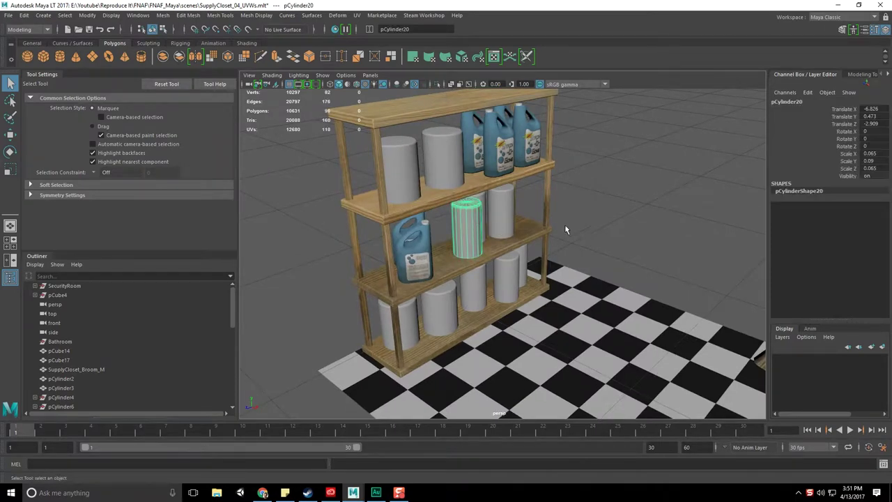
left_click_drag(482, 221, 545, 225)
left_click(494, 225)
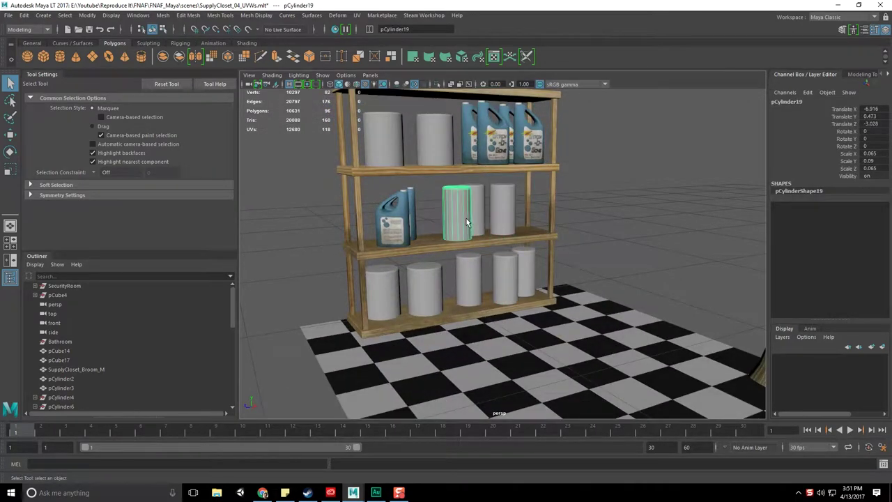
left_click(466, 218)
mouse_move(466, 218)
left_mouse_down()
mouse_move(462, 188)
mouse_move(394, 148)
left_mouse_up()
mouse_move(409, 213)
left_mouse_down()
mouse_move(484, 211)
mouse_move(463, 207)
left_mouse_up()
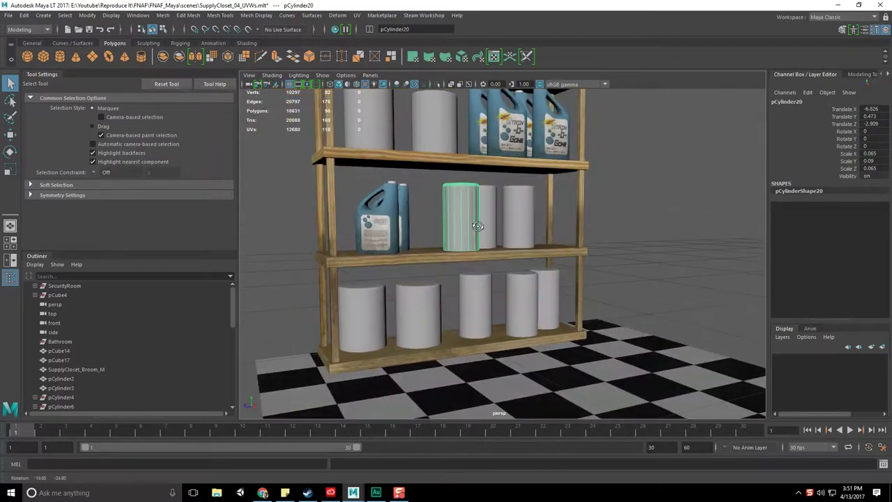
key("f")
left_click_drag(517, 302, 518, 261)
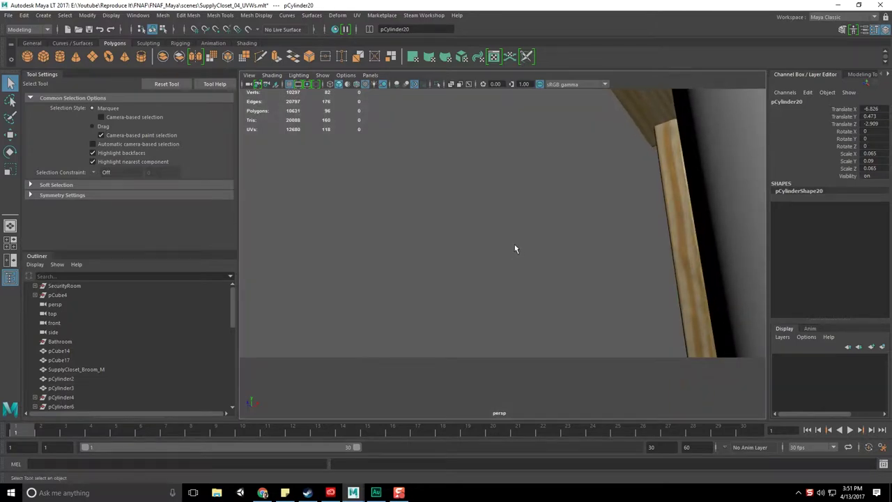
left_click_drag(517, 262, 537, 245)
- Toggle see-through display and select the top-shelf roll pCylinder3, looking down on the shelf
left_click(452, 84)
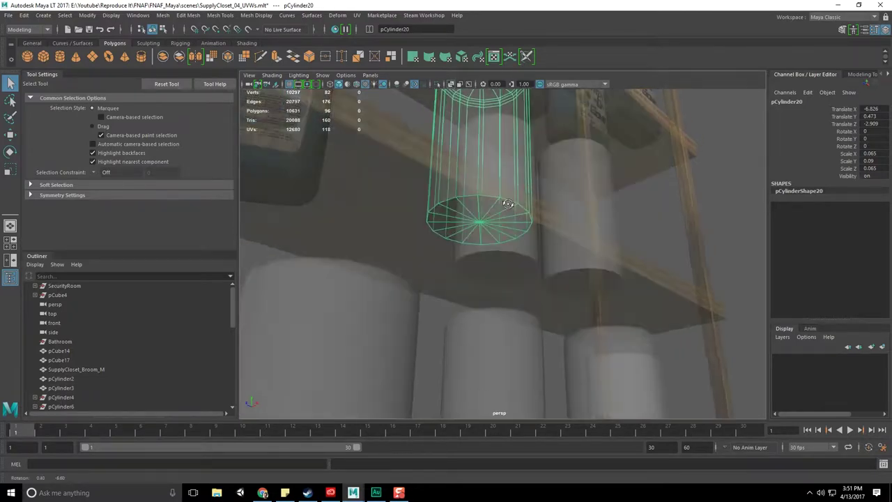
left_click(452, 85)
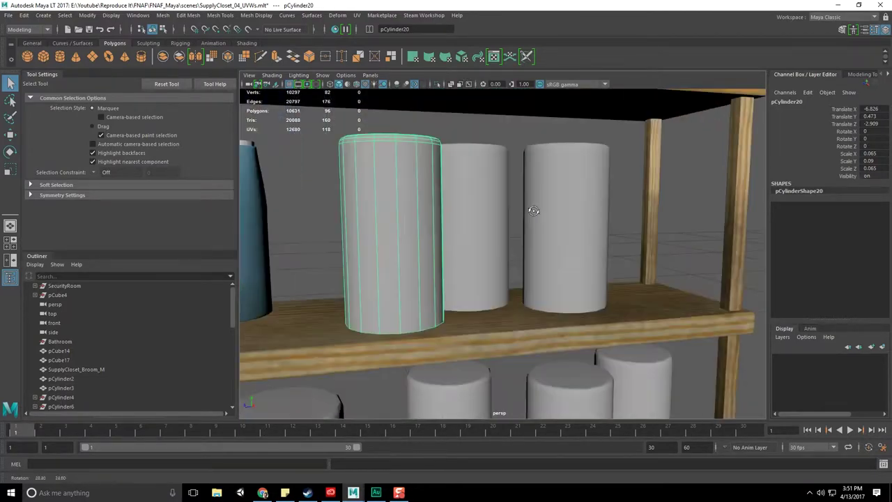
scroll(500, 224, "down", 10)
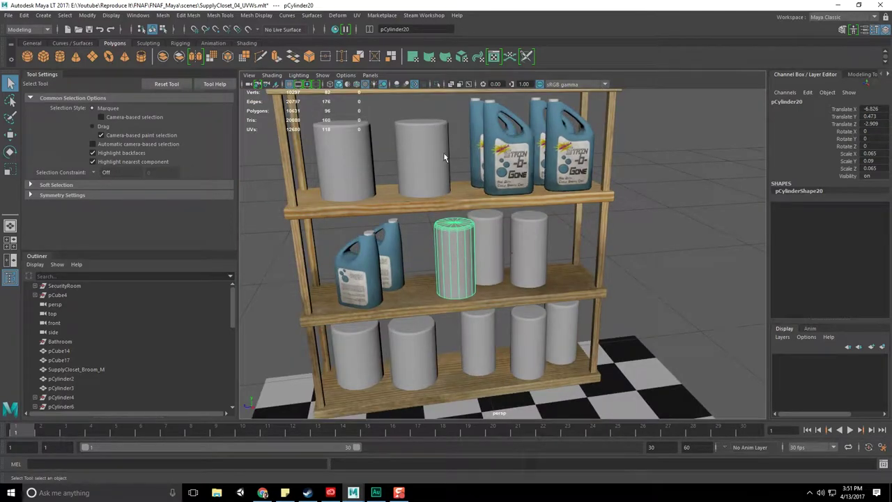
left_click(444, 157)
mouse_move(463, 159)
left_mouse_down()
mouse_move(447, 144)
mouse_move(443, 170)
left_mouse_up()
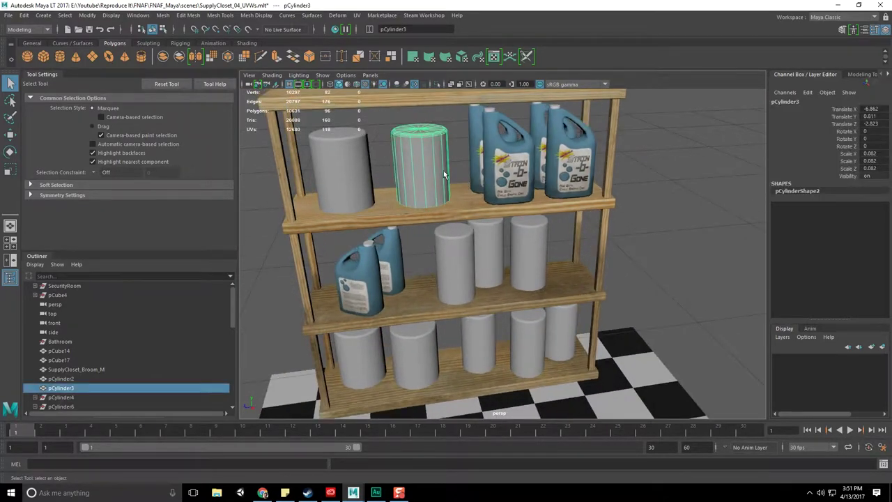
left_click(479, 234)
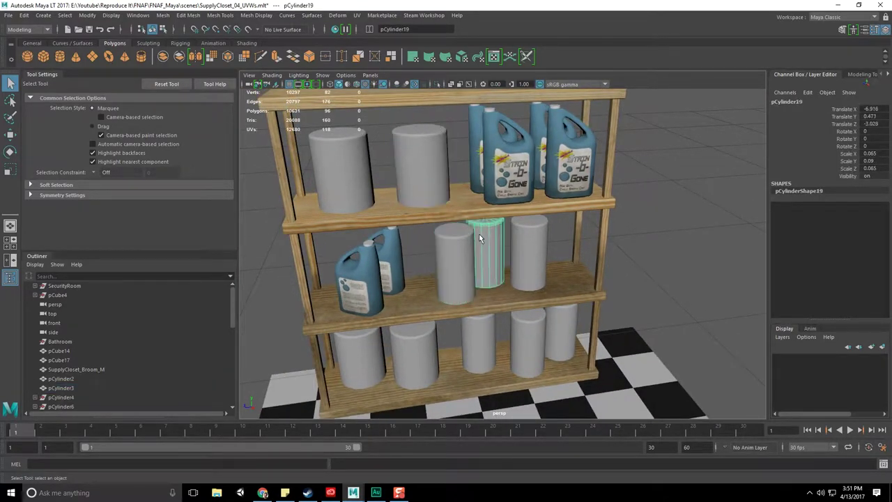
left_click(514, 254)
mouse_move(513, 254)
left_mouse_down("alt")
mouse_move(461, 237)
mouse_move(476, 234)
left_mouse_up("alt")
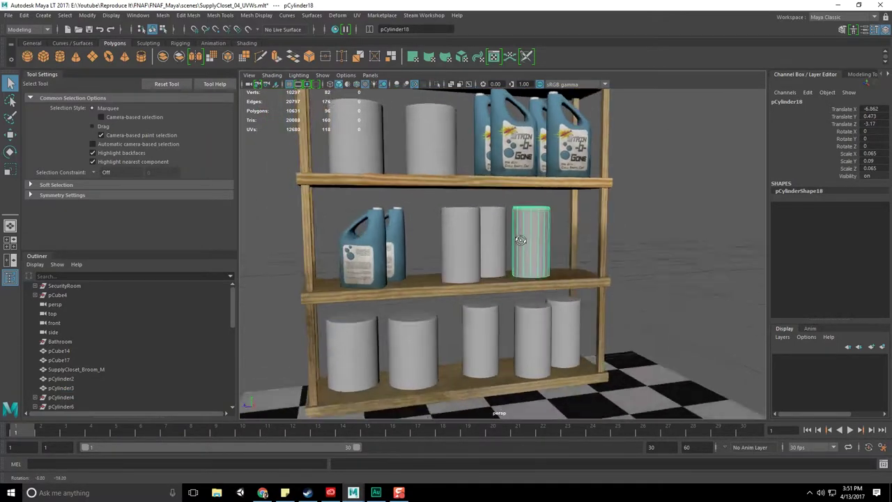
left_click(433, 157)
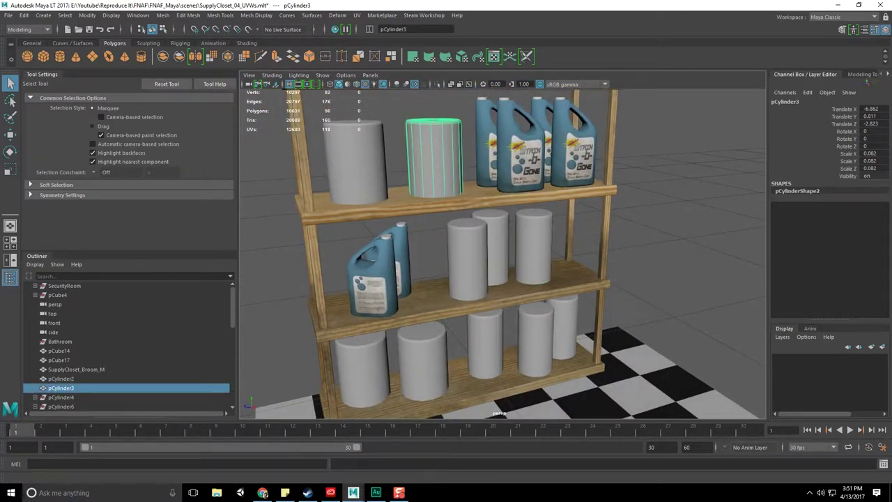
left_click_drag(422, 180, 430, 171, "alt")
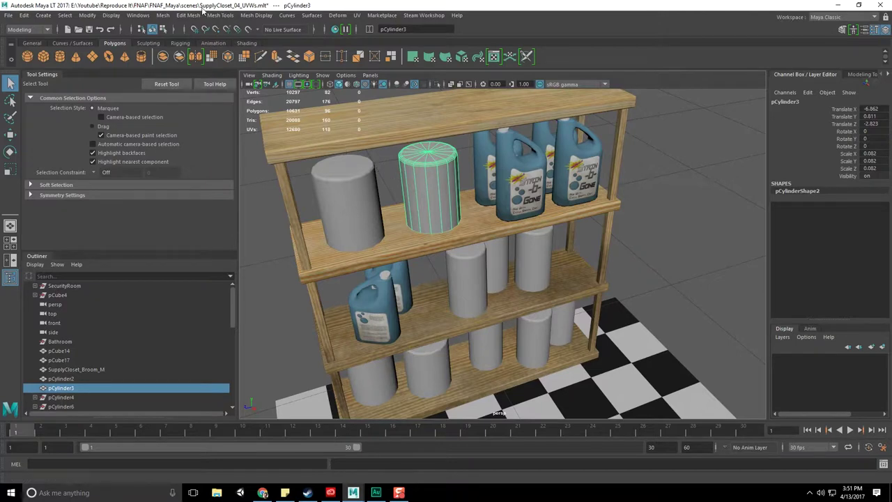
- Show the roll's UVs in the UV Editor with the checker test texture, framed
left_click(143, 15)
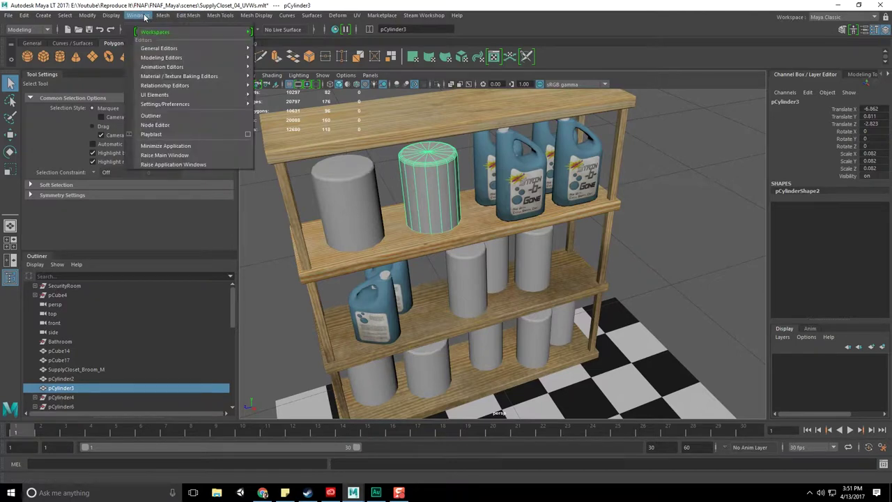
mouse_move(162, 58)
left_click(289, 63)
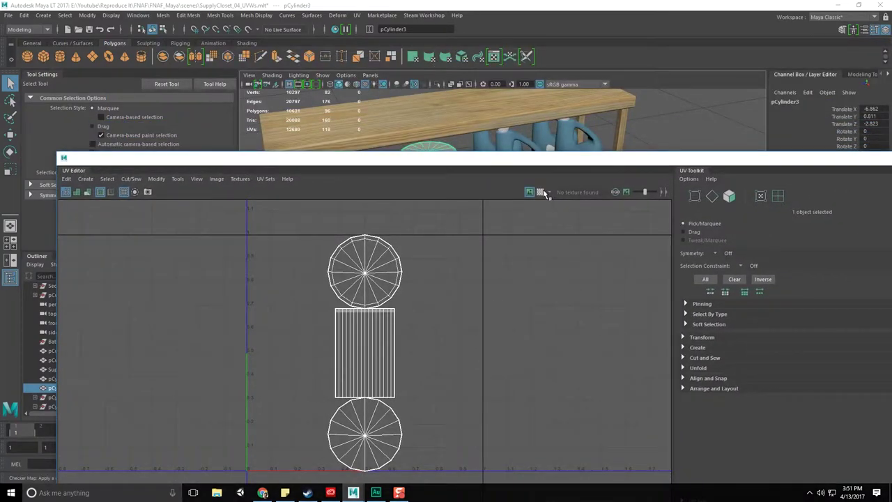
left_click(541, 192)
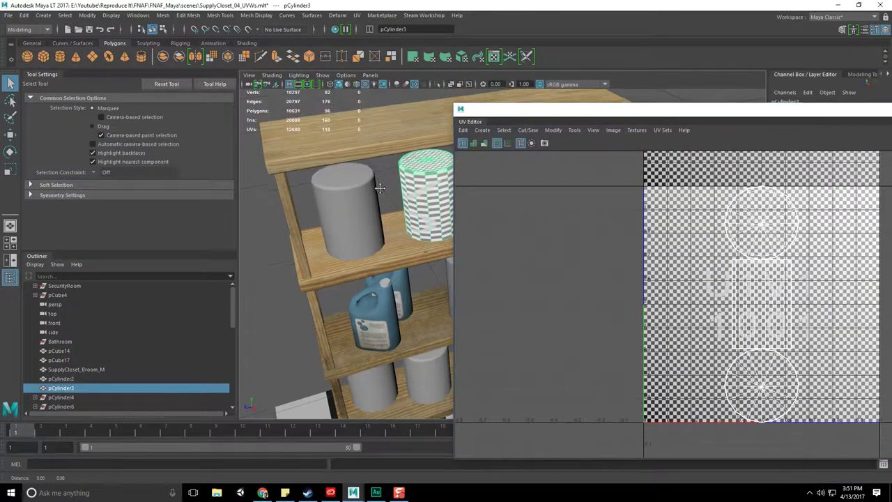
scroll(380, 188, "up", 3)
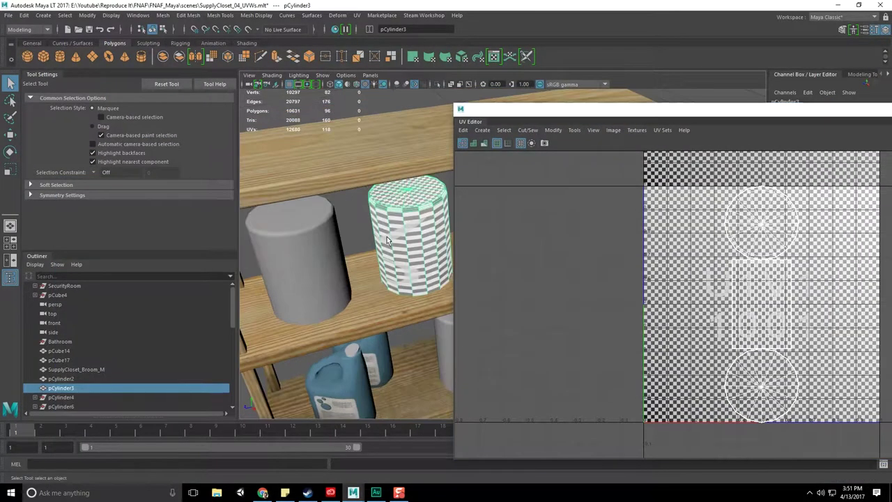
key("f")
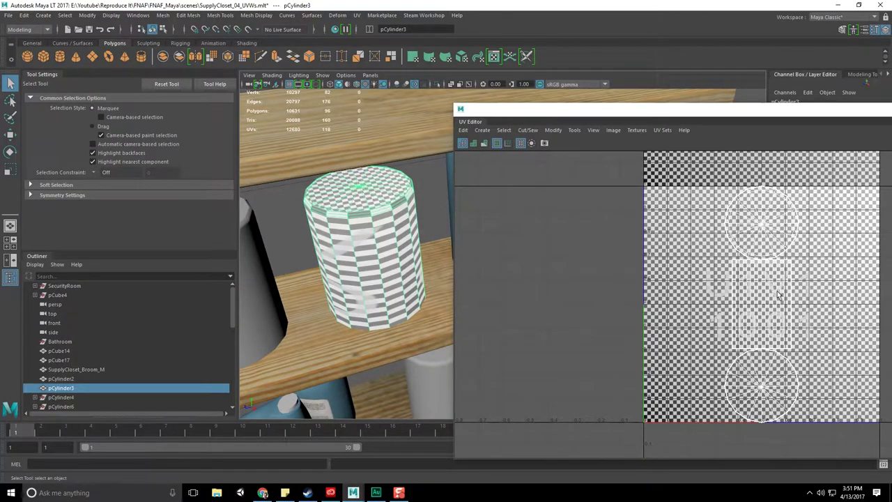
- Switch to face selection and pick a face on the roll
right_click(772, 270)
left_click(767, 289)
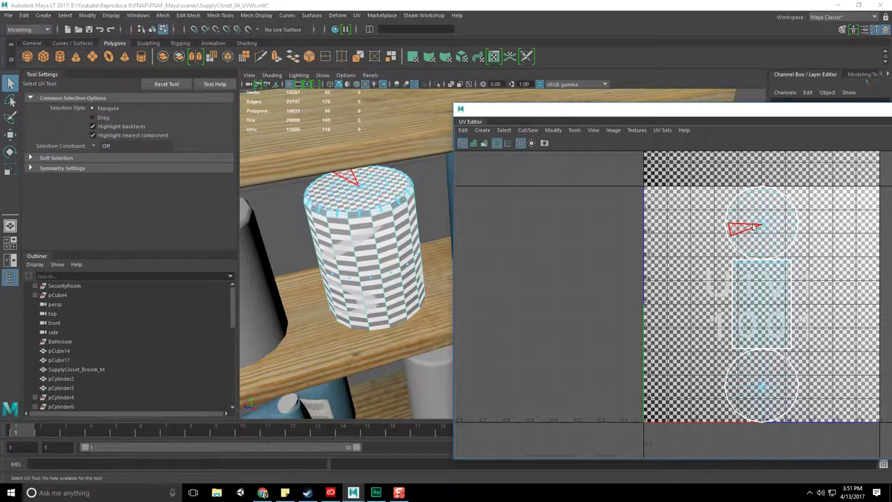
left_click(745, 229)
right_click(373, 196)
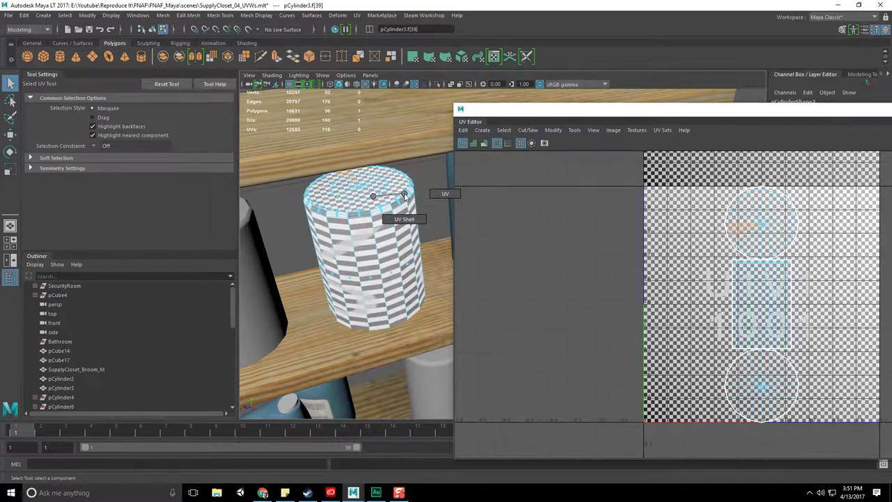
- Move both cap UV shells to the left and shrink them
left_click(410, 219)
left_click(760, 277)
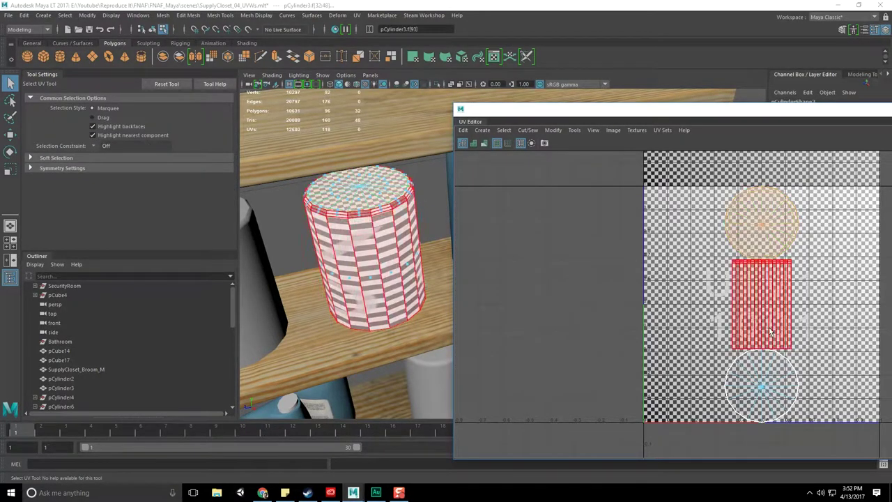
left_click(761, 223)
left_click(768, 366)
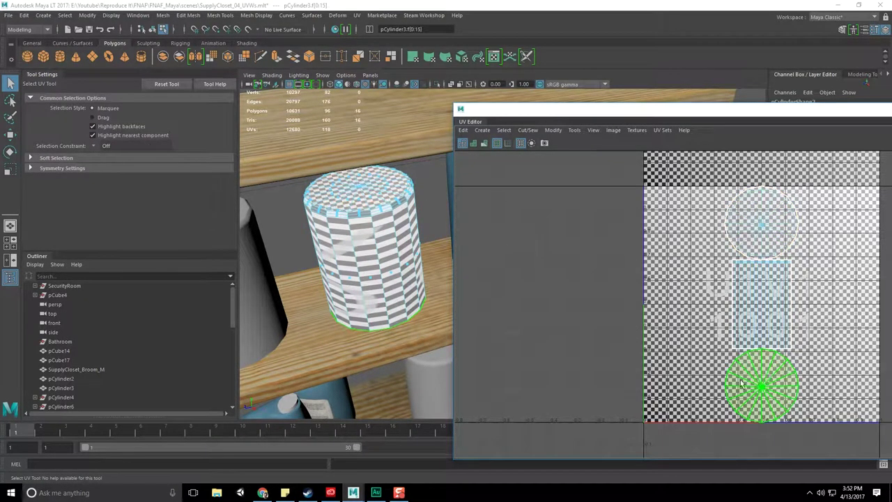
key("w")
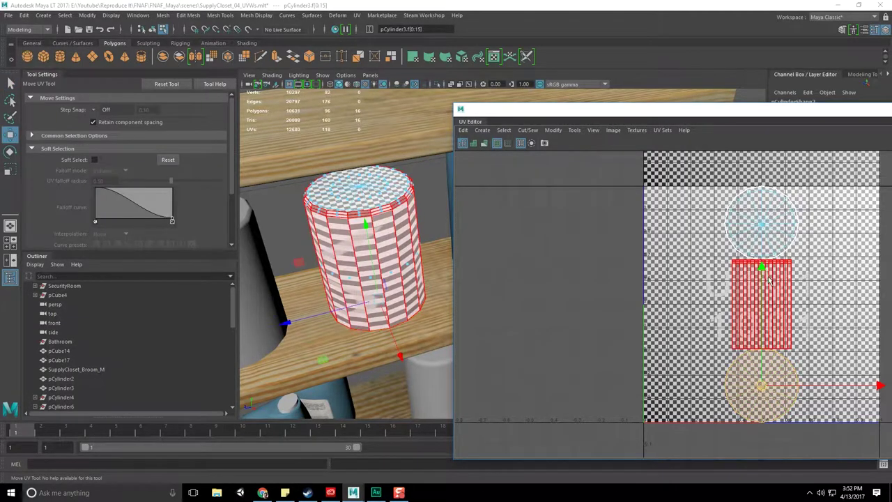
left_click_drag(761, 279, 762, 181)
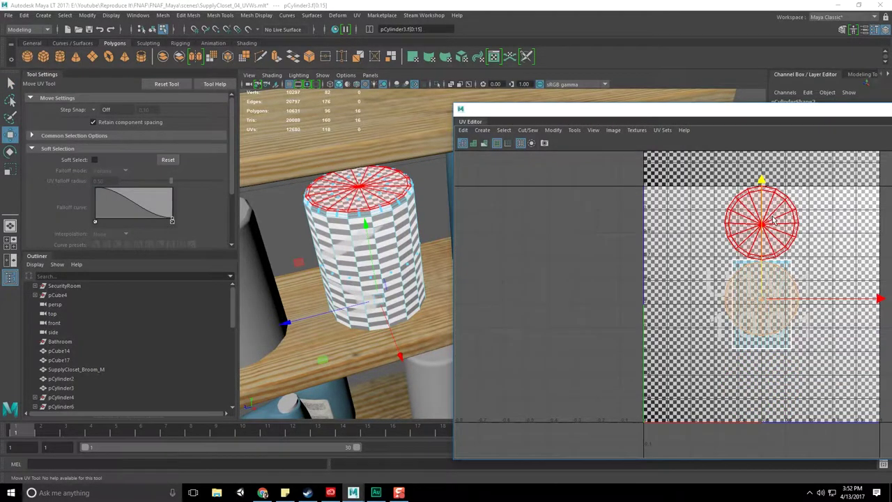
left_click(761, 224, "shift")
left_click_drag(762, 264, 683, 266)
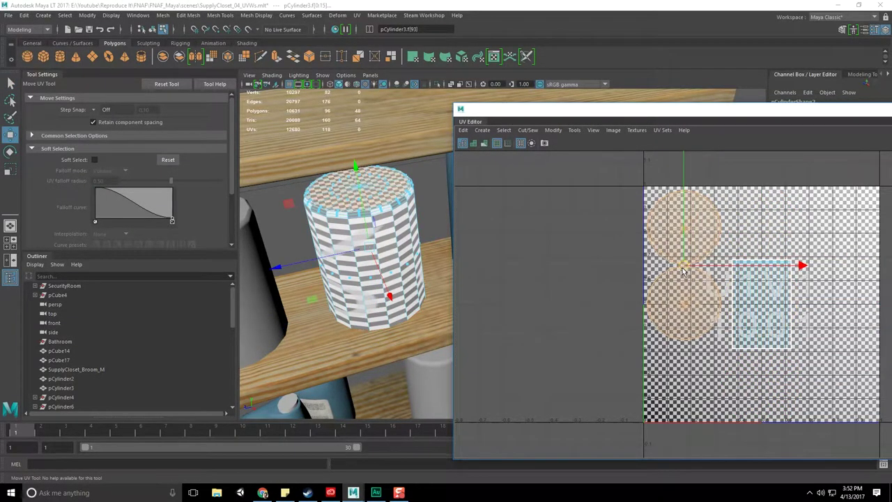
key("r")
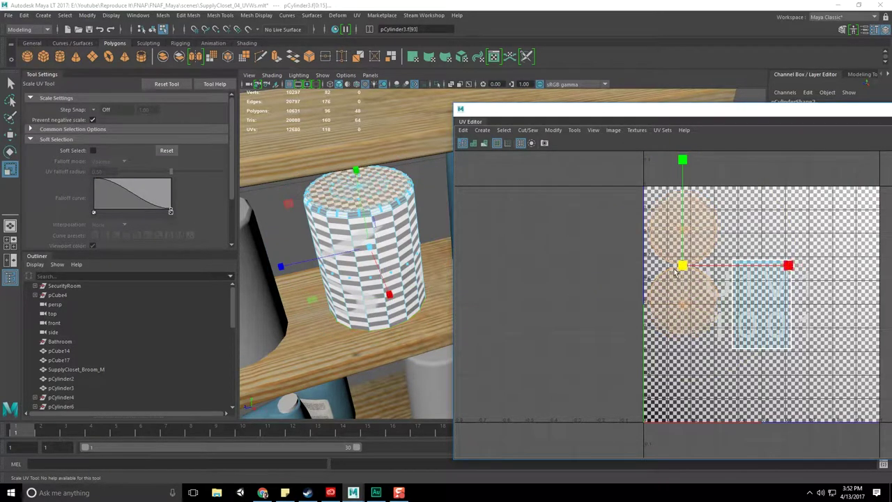
mouse_move(686, 274)
left_mouse_down()
mouse_move(666, 275)
mouse_move(667, 238)
left_mouse_up()
key("w")
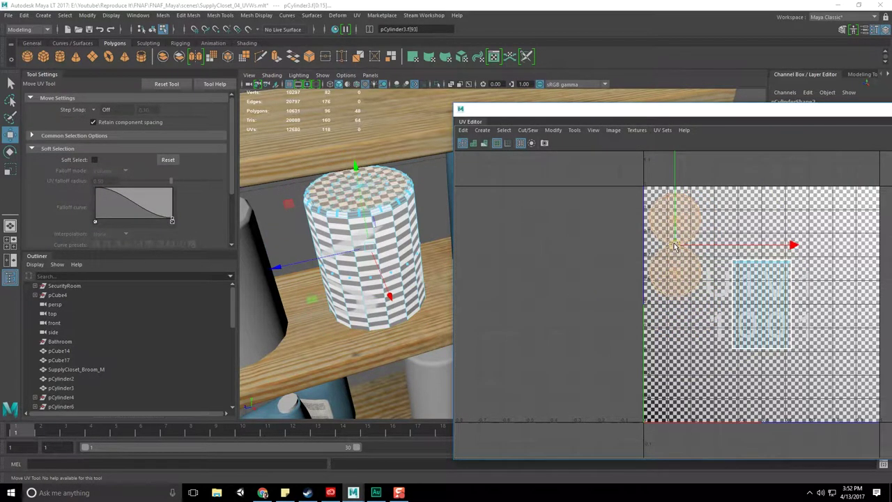
- Reposition the two circular cap shells, one to the upper right
left_click(731, 222)
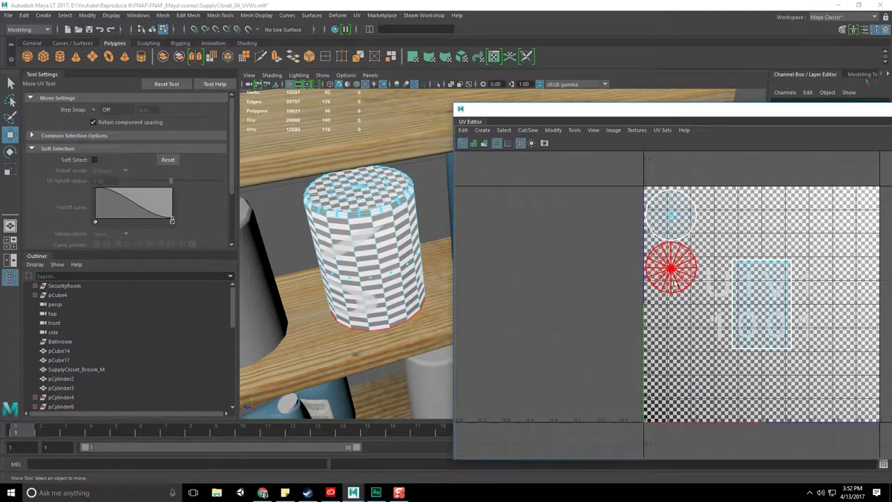
left_click(670, 267)
mouse_move(671, 267)
left_mouse_down()
mouse_move(732, 215)
mouse_move(855, 216)
left_mouse_up()
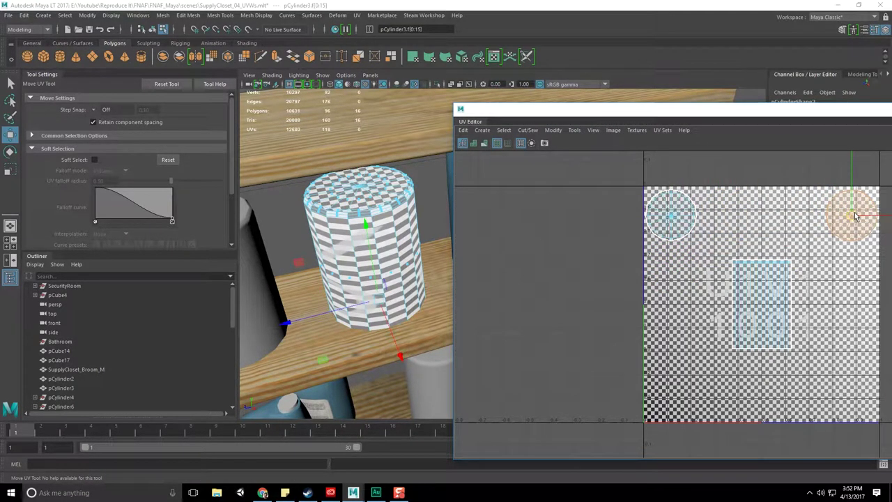
left_click(687, 227)
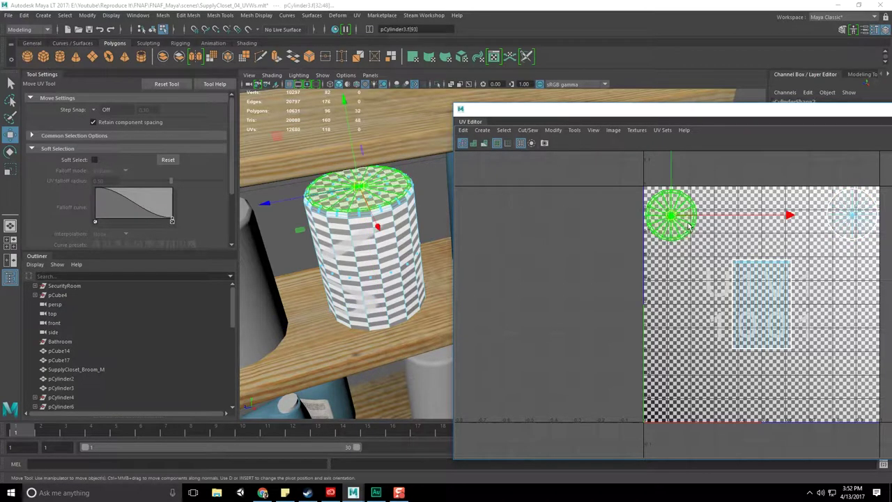
key("e")
key("r")
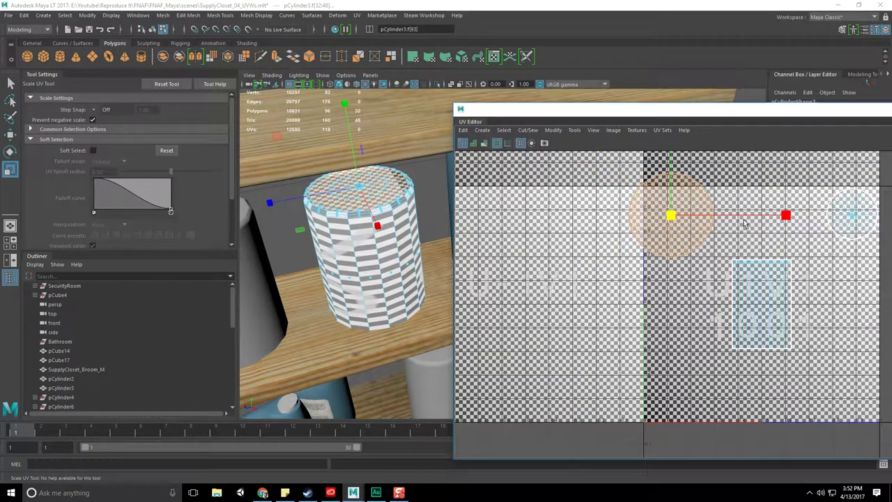
key("w")
left_click_drag(670, 223, 687, 238)
key("F8")
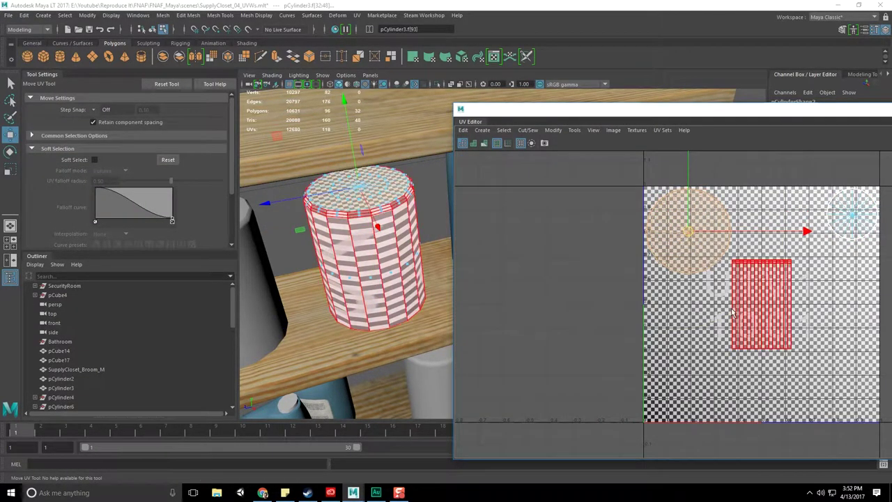
- Move the side UV shell down and stretch it across the tile width
left_click(707, 293)
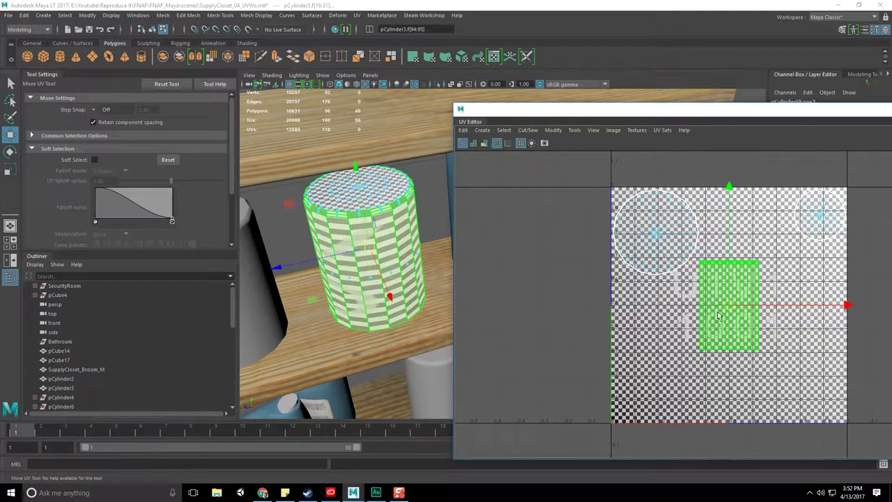
key("F8")
left_click_drag(728, 187, 728, 258)
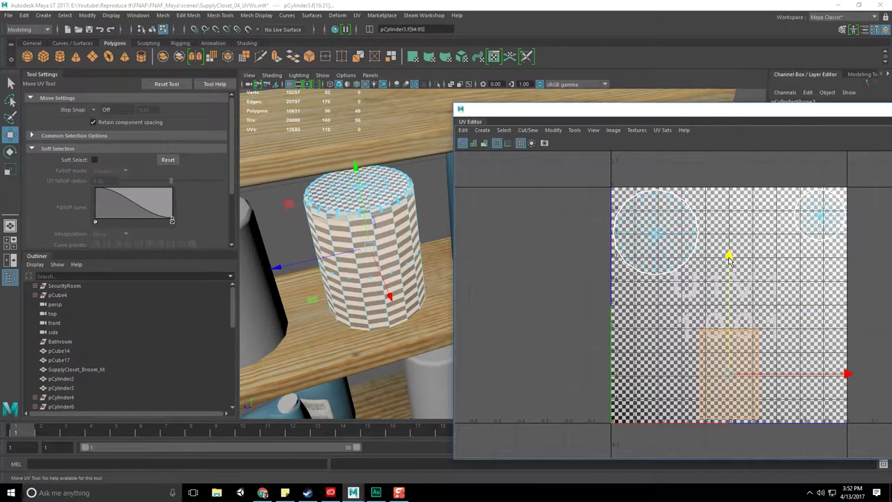
key("r")
mouse_move(844, 375)
left_mouse_down()
mouse_move(891, 380)
mouse_move(854, 378)
mouse_move(867, 386)
left_mouse_up()
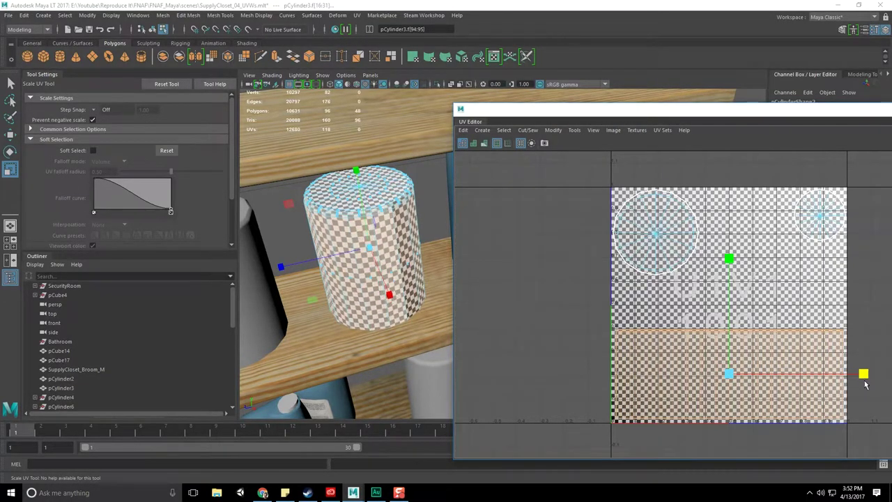
left_click_drag(730, 123, 389, 74)
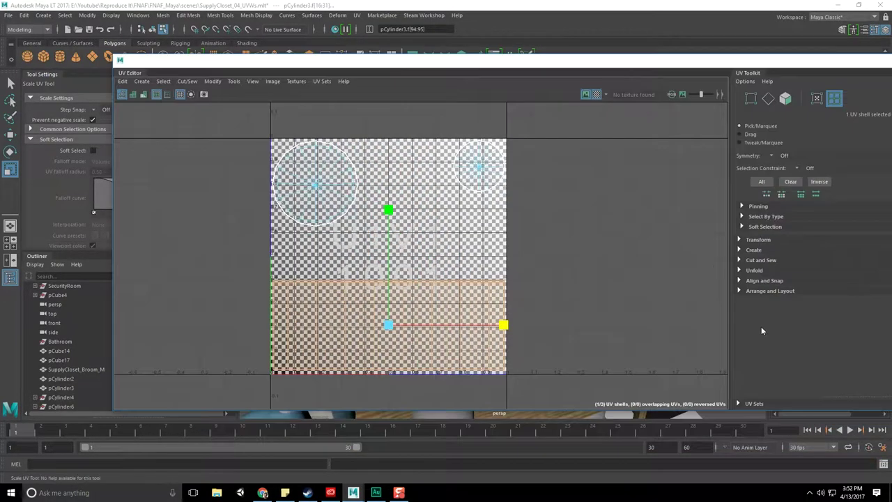
- Lay out the UV shells along U, then along V, using Arrange and Layout
left_click(740, 290)
scroll(766, 348, "down", 2)
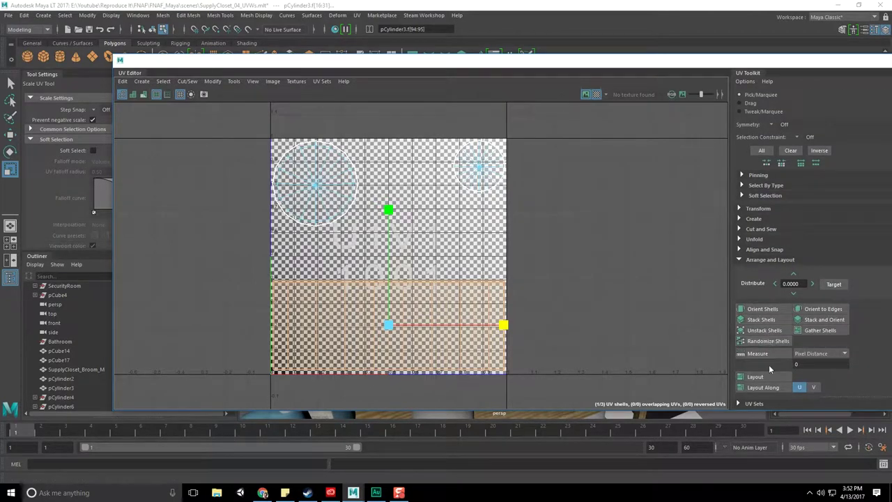
left_click(771, 386)
left_click(813, 387)
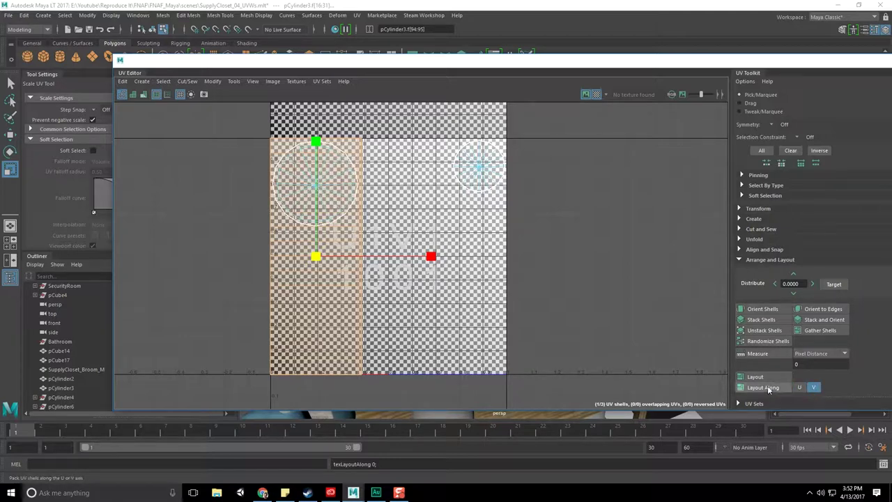
left_click(767, 387)
left_click_drag(391, 335, 411, 294)
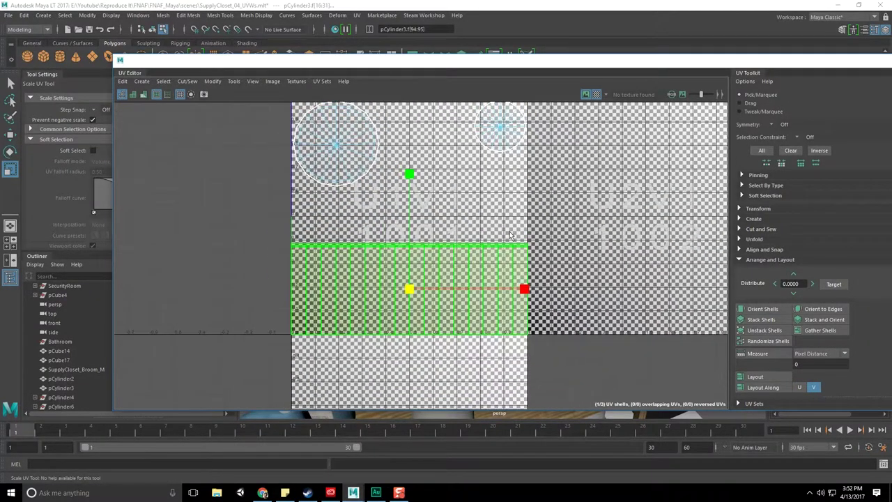
- Check the layout by selecting each circular cap shell in turn
left_click_drag(298, 65, 552, 56)
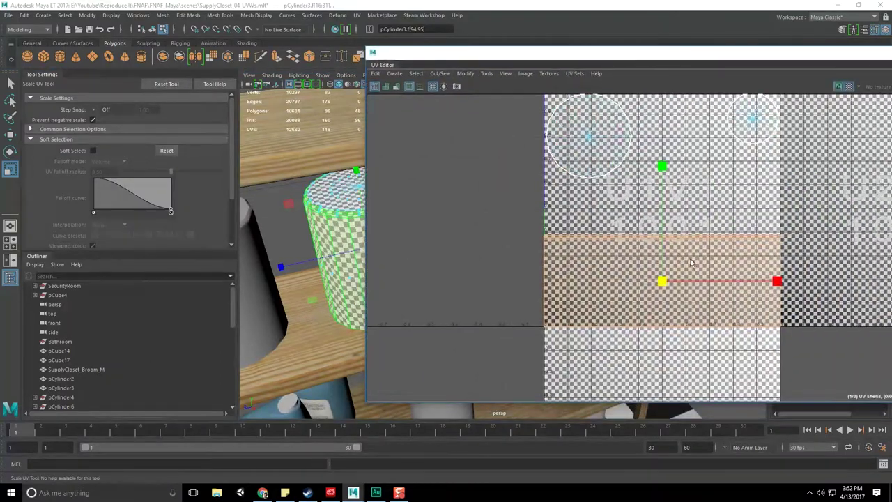
scroll(693, 288, "up", 1)
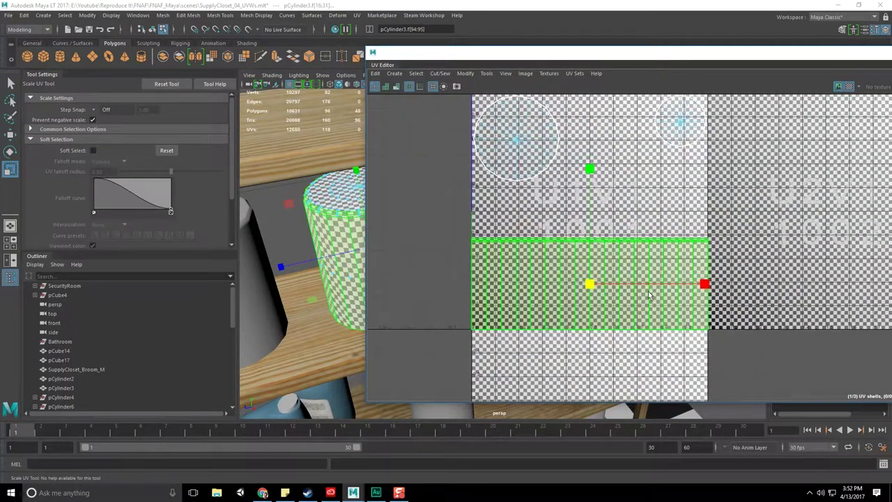
scroll(656, 300, "up", 1)
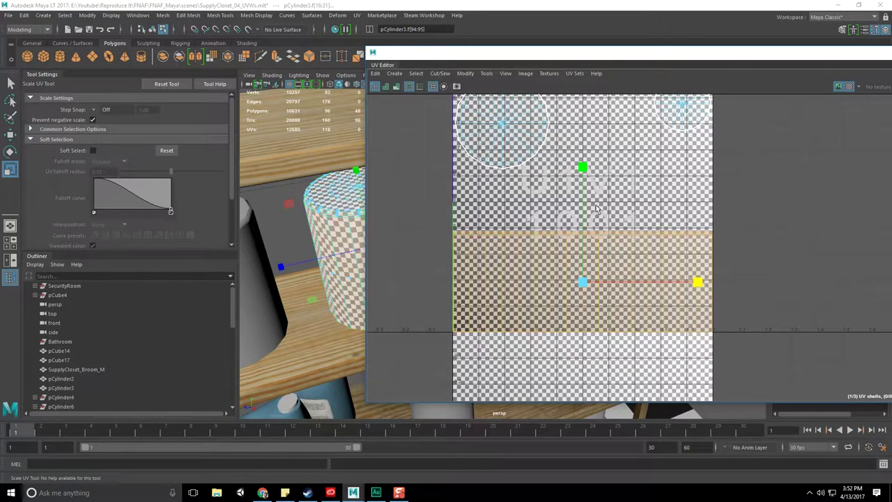
key("w")
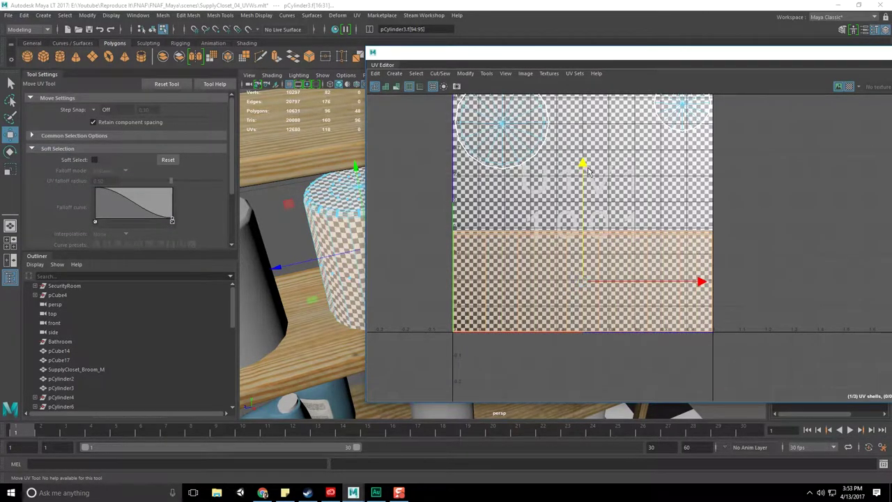
left_click(630, 198)
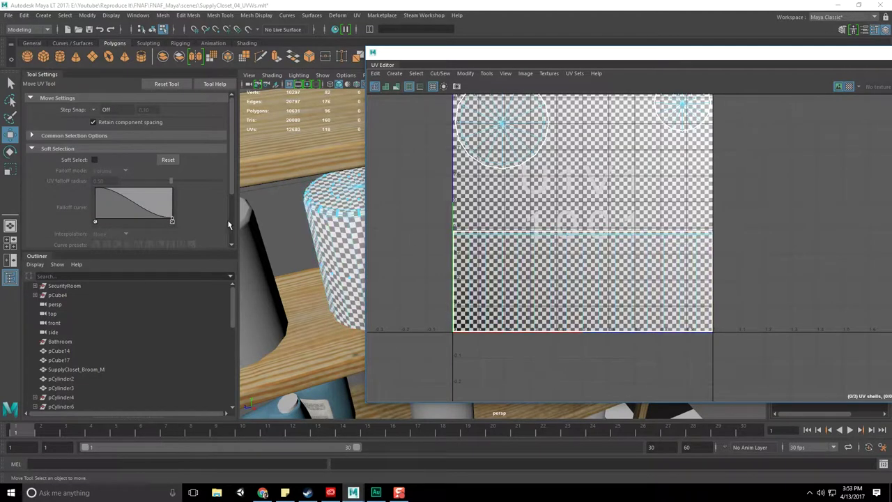
left_click(510, 171)
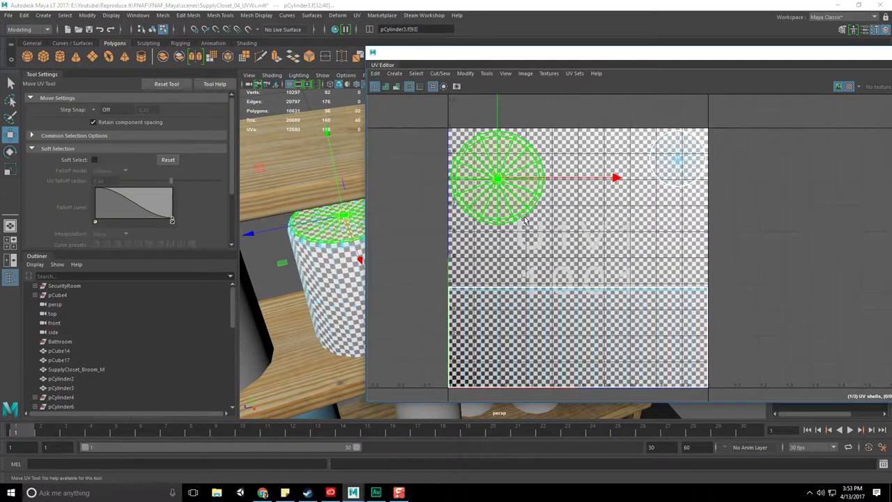
left_click(675, 171)
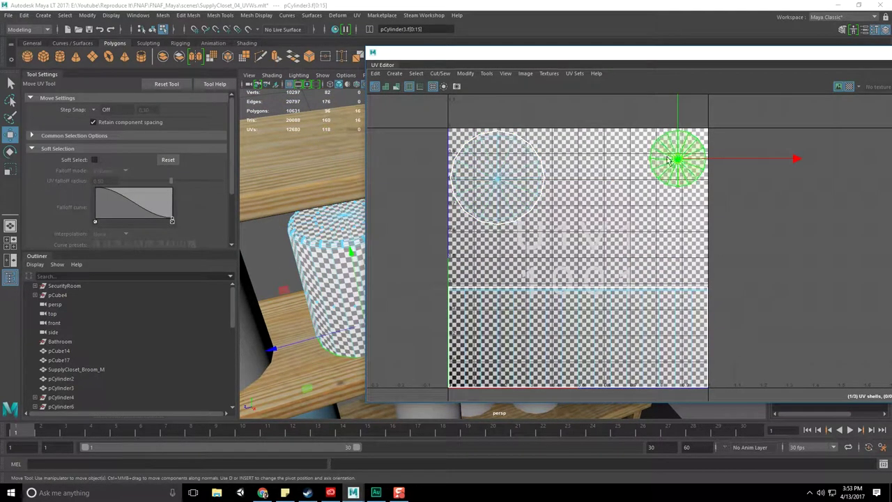
left_click(499, 181)
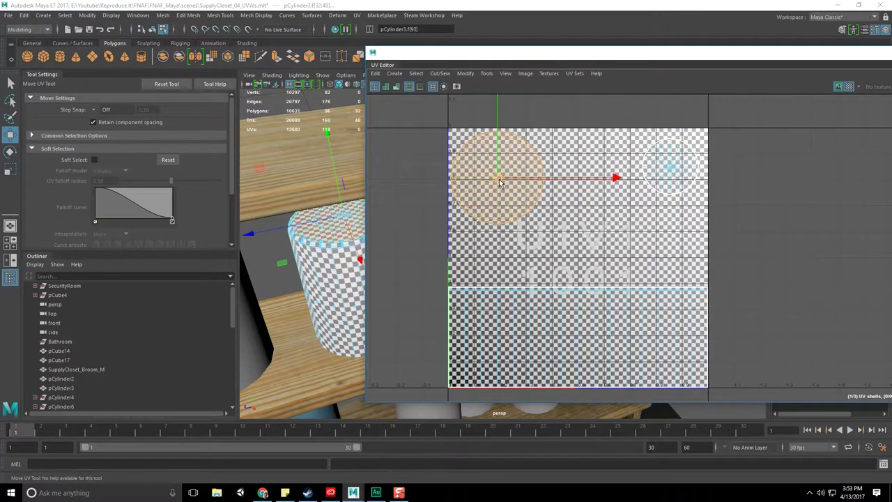
left_click(563, 144)
- Frame the checkered cylinder in the 3D view and select the side UV shell
left_click_drag(590, 54, 442, 93)
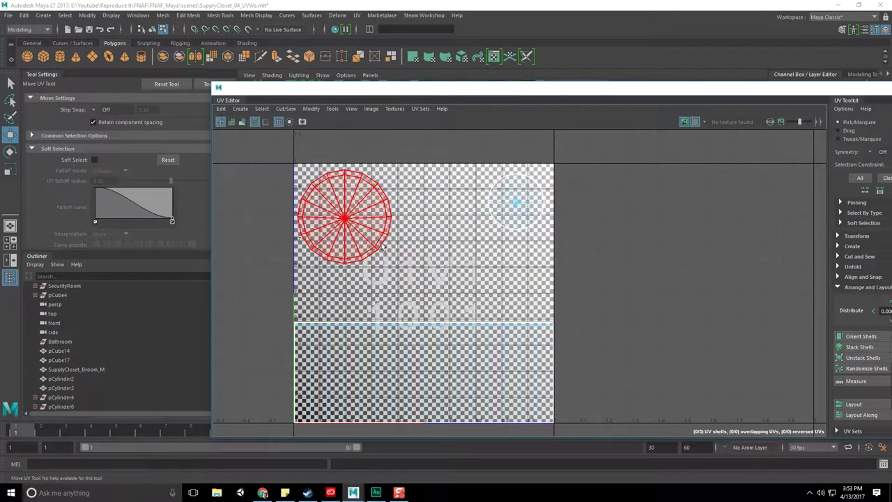
left_click_drag(451, 91, 801, 79)
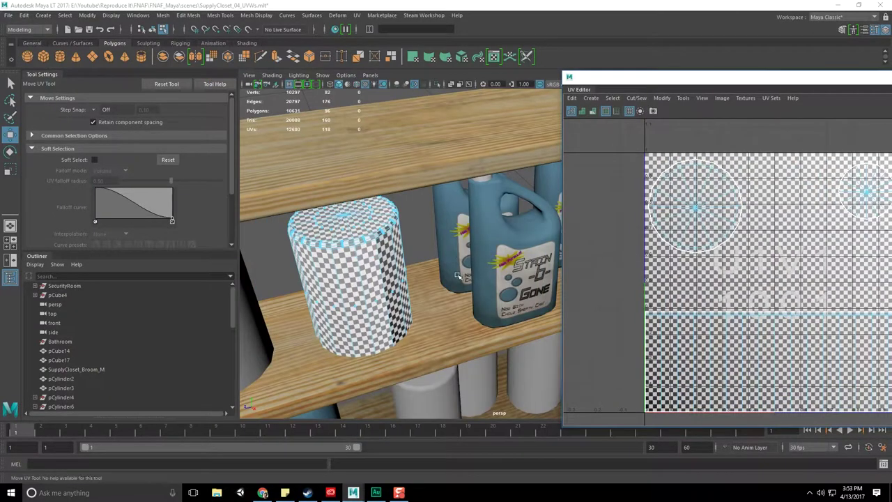
scroll(449, 287, "up", 2)
scroll(449, 287, "up", 3)
scroll(450, 287, "down", 4)
key("f")
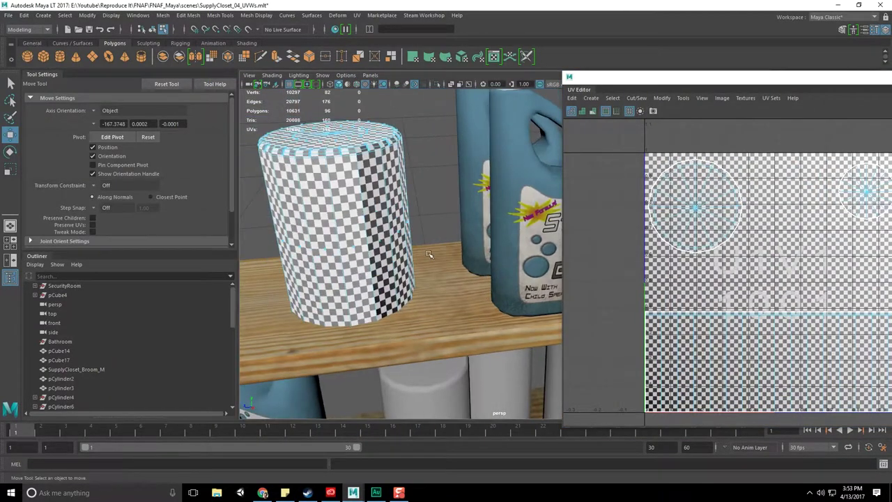
scroll(454, 292, "down", 5)
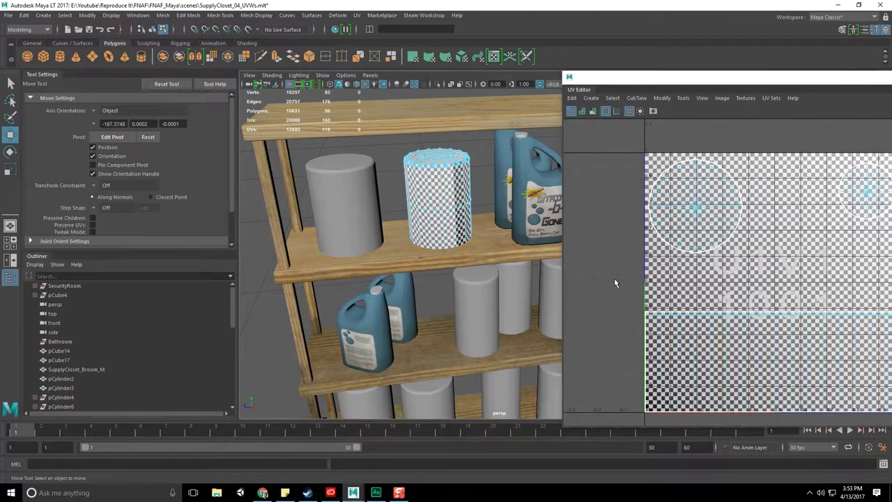
scroll(668, 327, "down", 1)
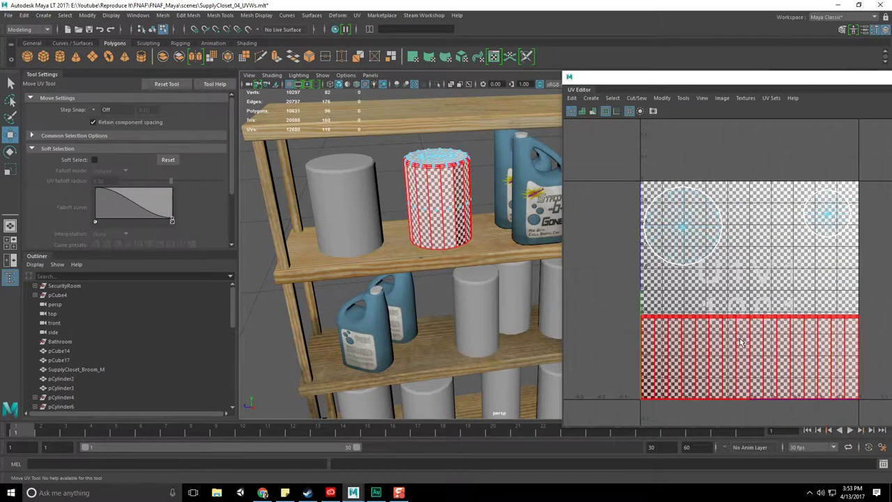
left_click(640, 320)
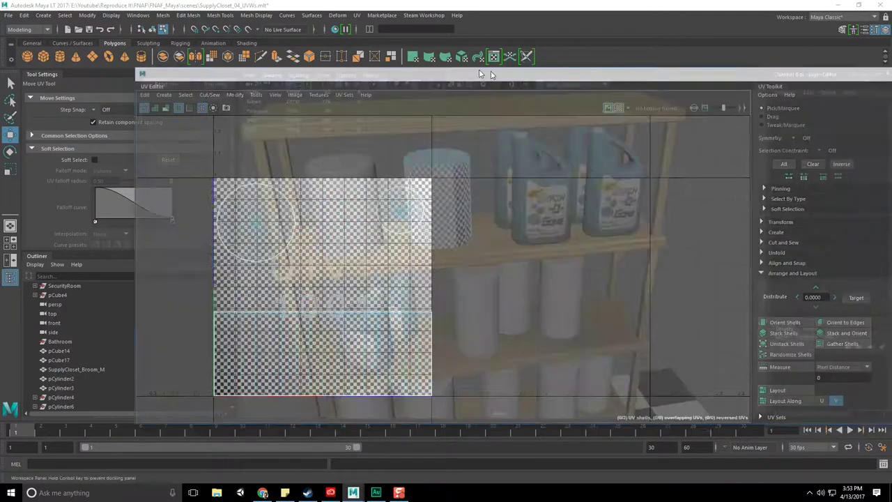
left_click_drag(720, 84, 234, 74)
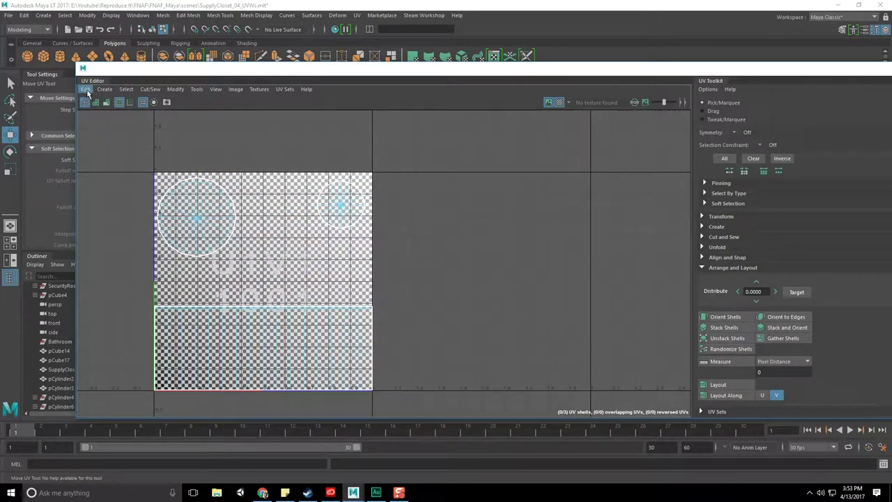
- Open the UV Snapshot settings from the UV editor's image menu
left_click(236, 89)
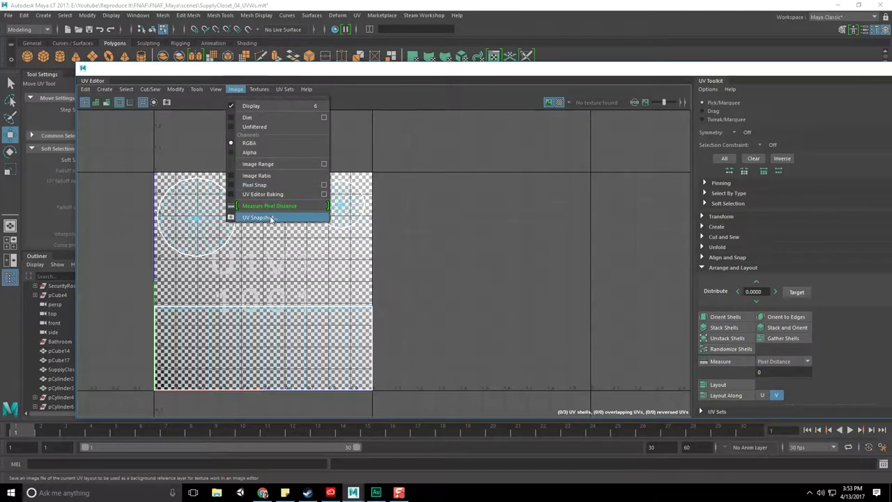
left_click_drag(419, 68, 424, 350)
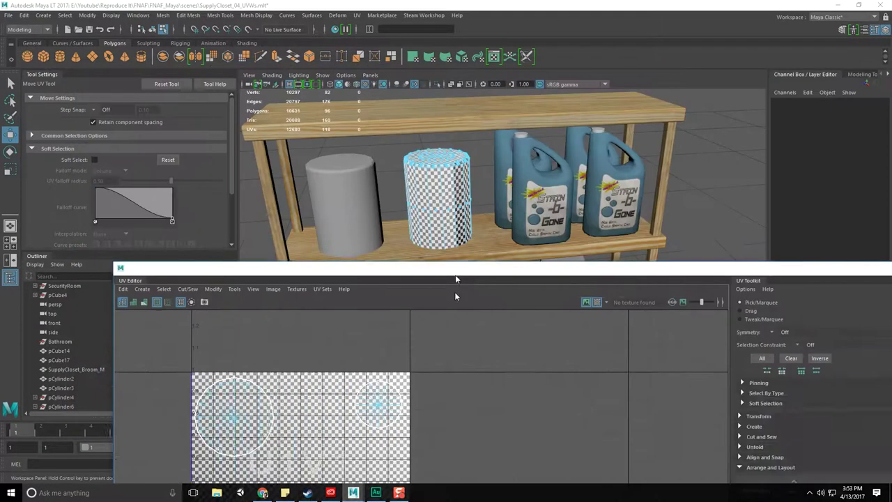
key("F8")
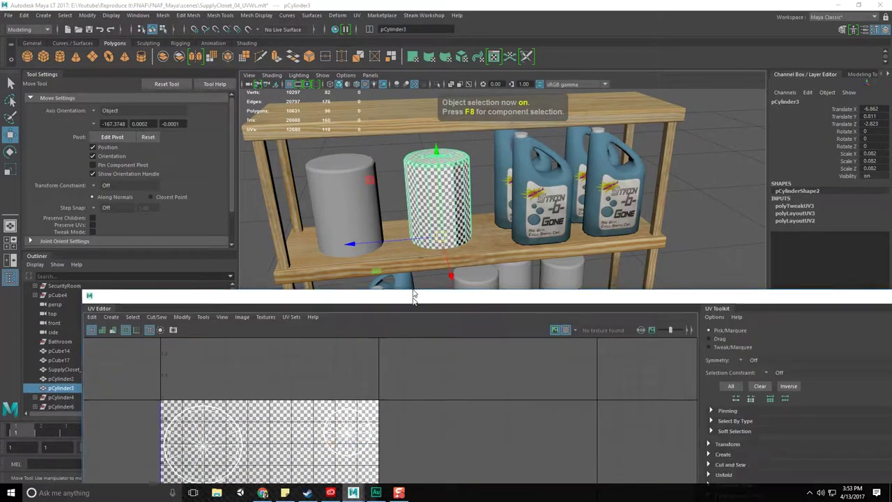
left_click_drag(411, 351, 304, 75)
left_click(231, 83)
left_click(242, 220)
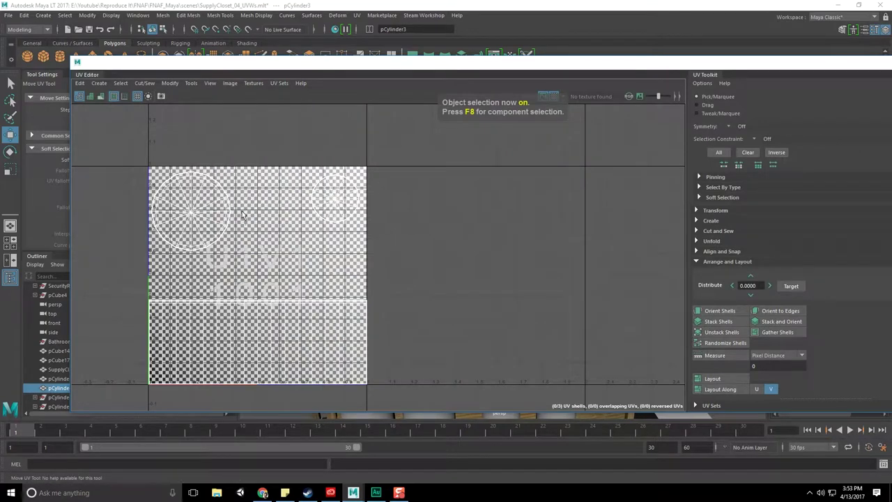
left_click(231, 83)
left_click(240, 209)
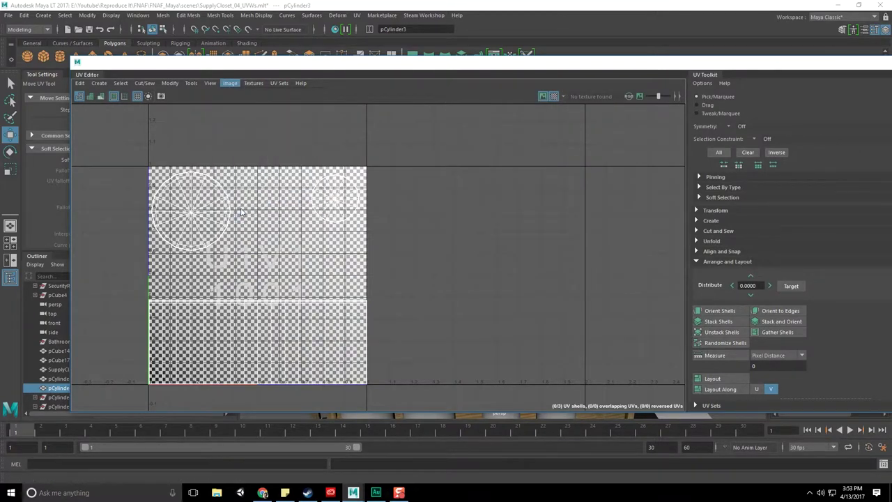
- Save the snapshot as a 2048 PNG named uv_supplycloset_papertowel.png in images
left_click(321, 107)
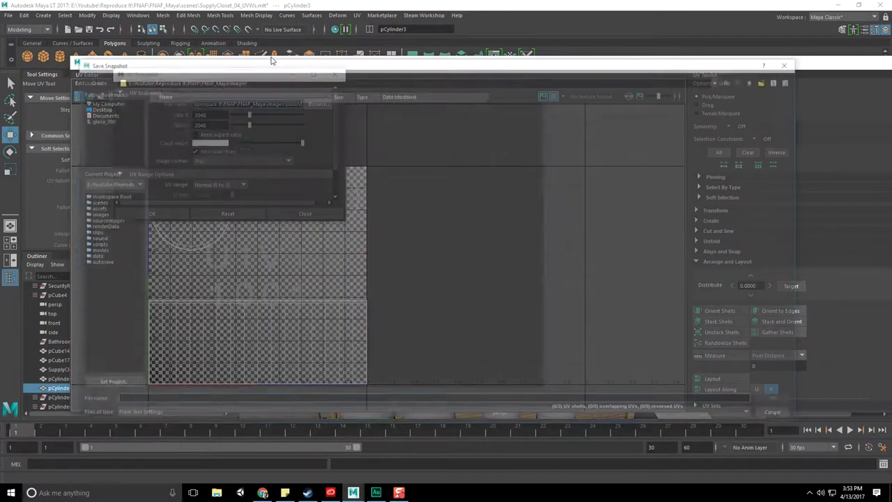
left_click(211, 151)
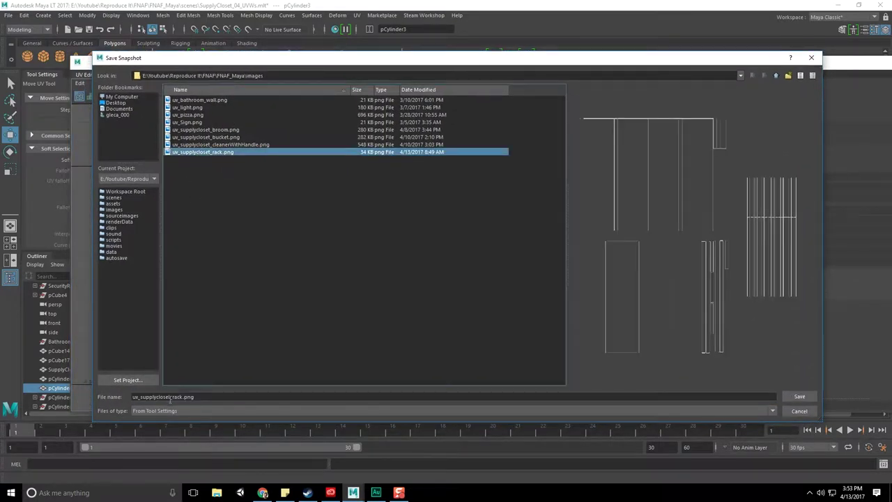
key("BackSpace")
key("BackSpace")
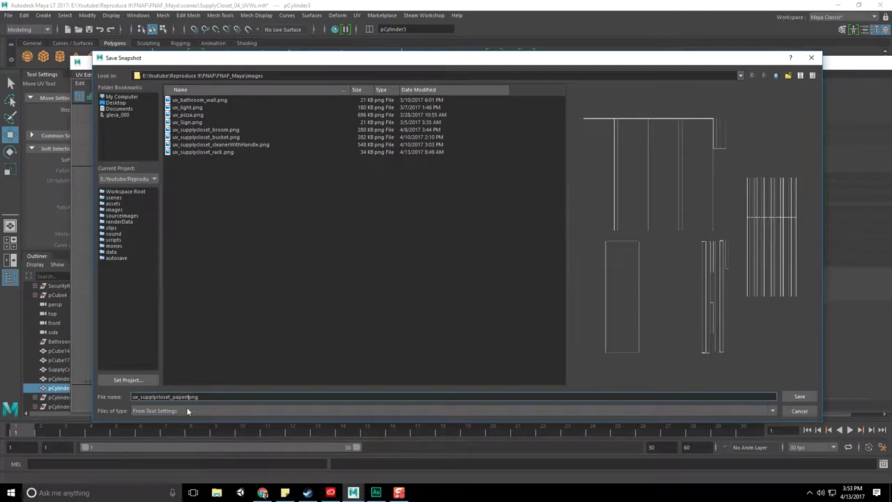
key("Return")
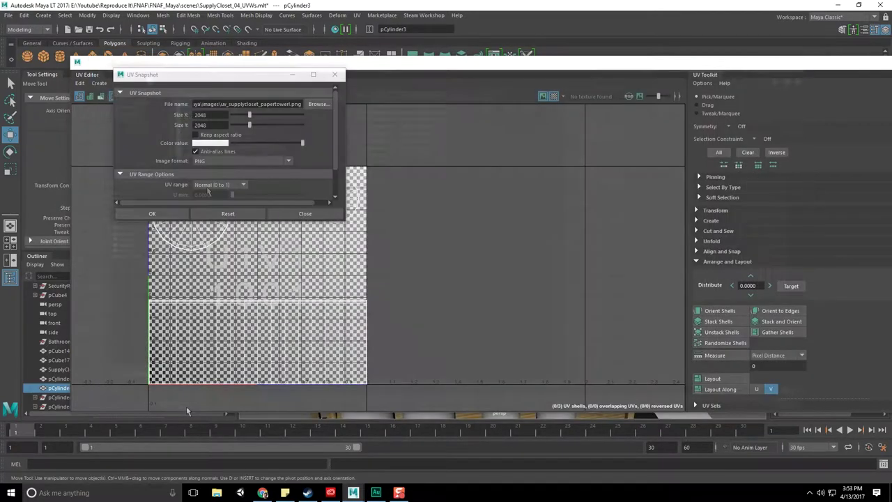
left_click(181, 215)
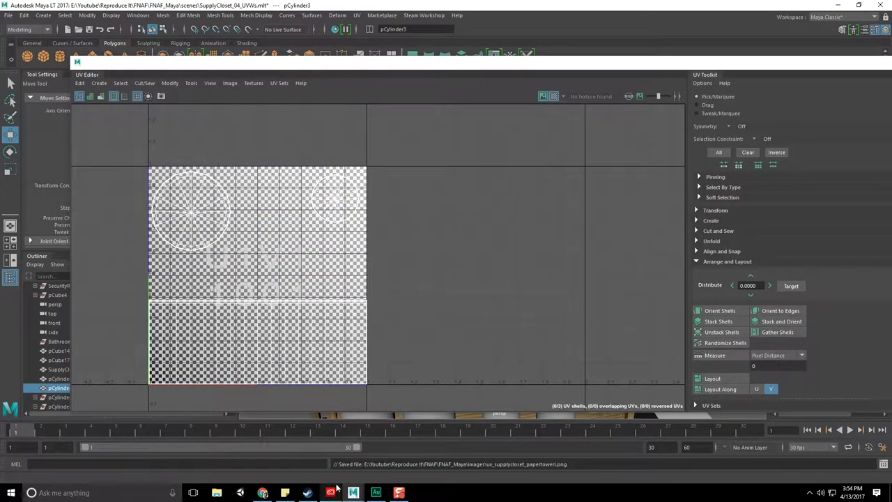
key("super")
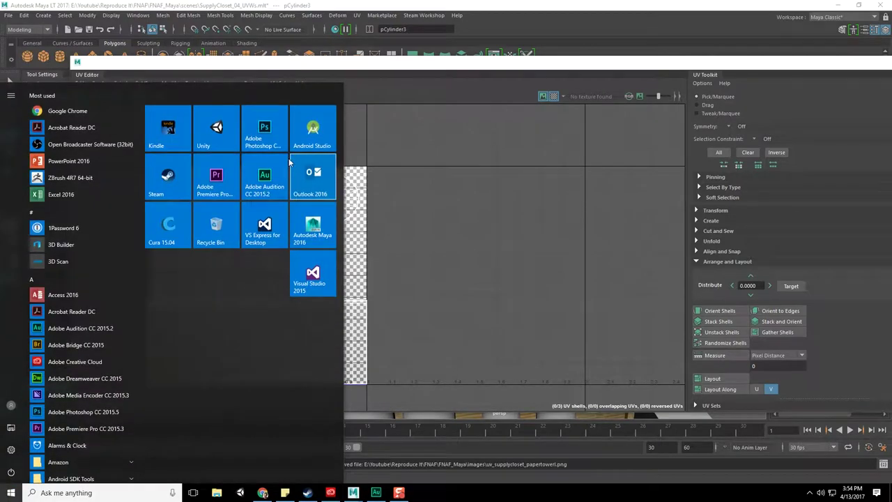
- Open uv_supplycloset_papertowel.png from the images folder in Photoshop
left_click(446, 211)
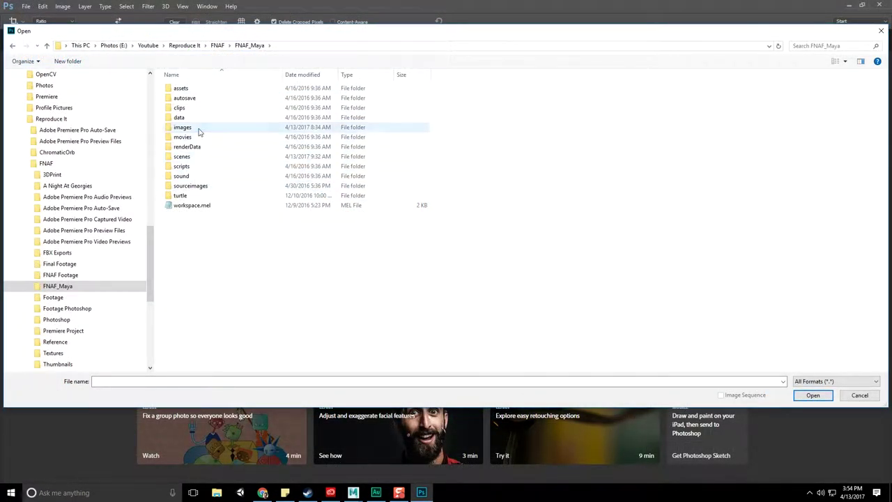
double_click(198, 128)
double_click(547, 98)
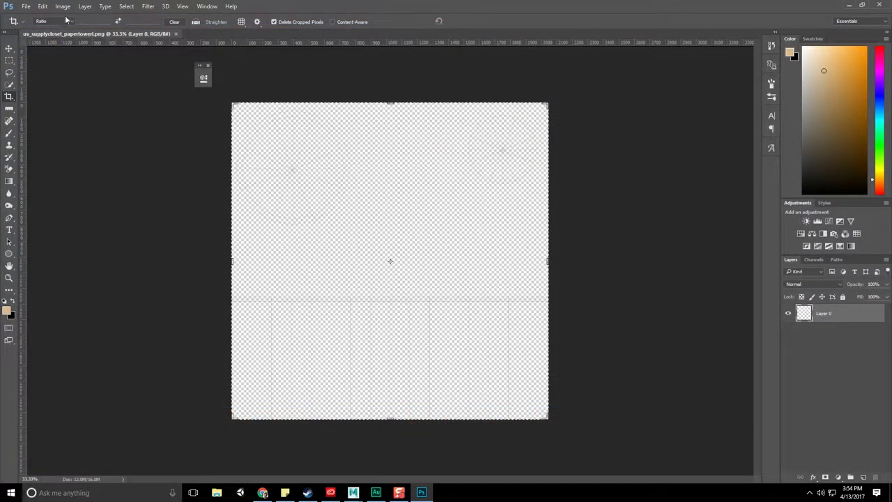
- Add a black Stroke layer style to Layer 0 to outline the UV lines
double_click(850, 314)
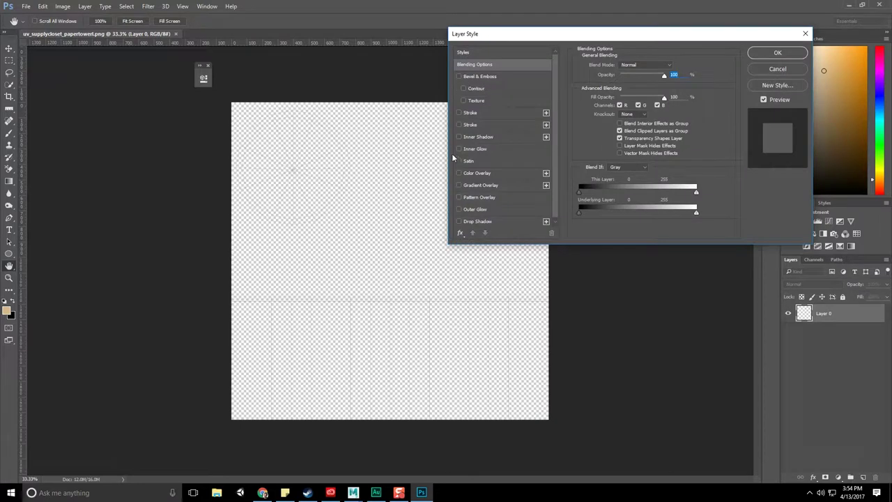
left_click(470, 113)
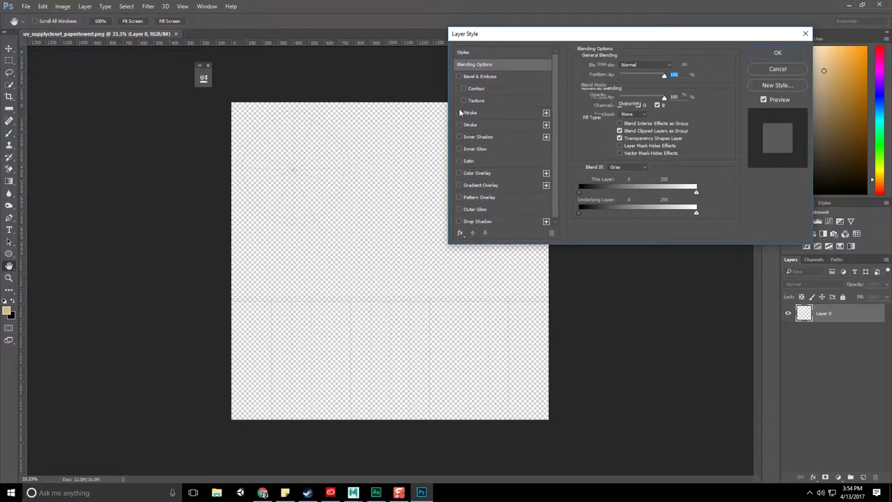
left_click(775, 54)
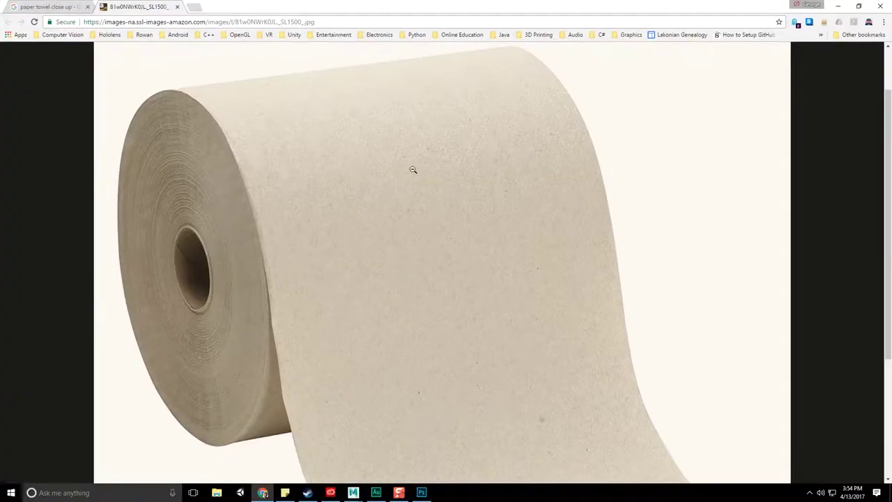
- View the tan paper-towel roll photo at full size
left_click(415, 263)
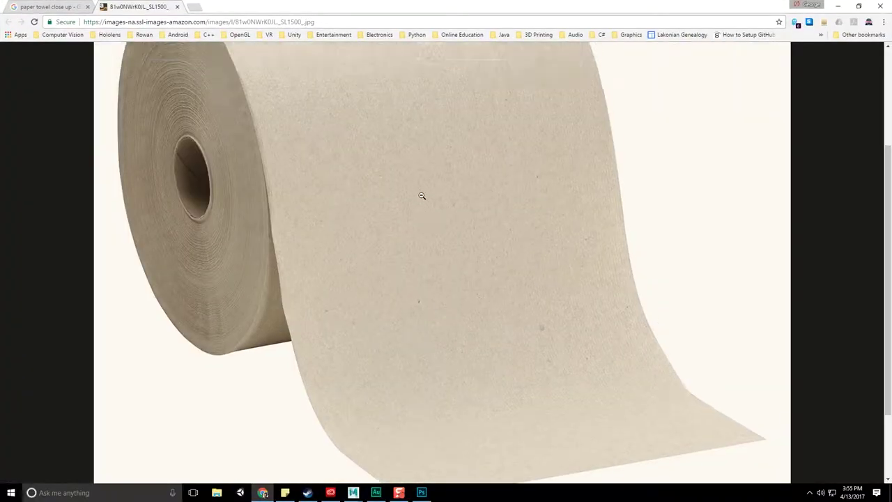
scroll(421, 193, "up", 1)
scroll(390, 199, "down", 2)
scroll(400, 223, "up", 1)
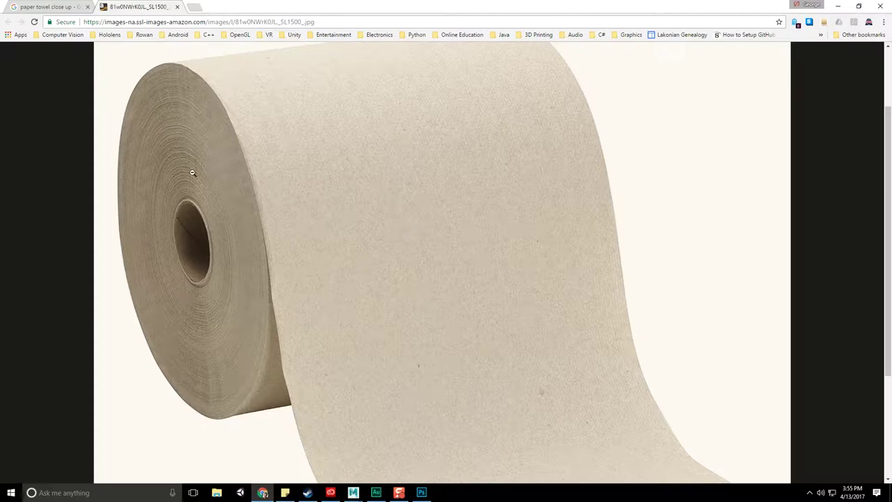
scroll(293, 237, "down", 2)
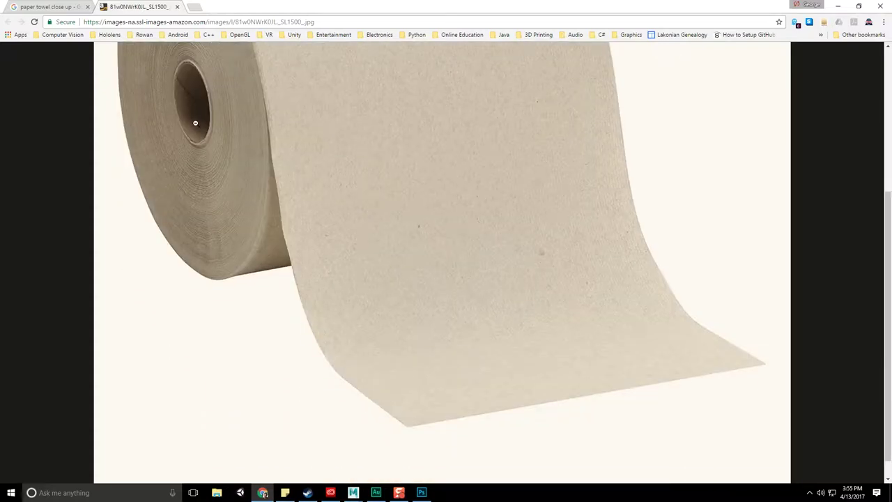
scroll(383, 209, "up", 3)
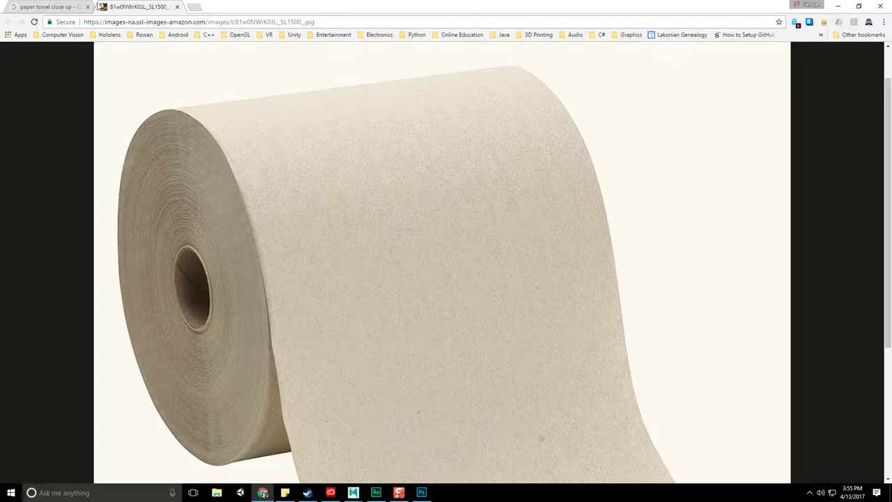
- Compare close-up results in Google Images, then bring up the Amazon photo's image options
left_click(69, 5)
scroll(509, 241, "up", 3)
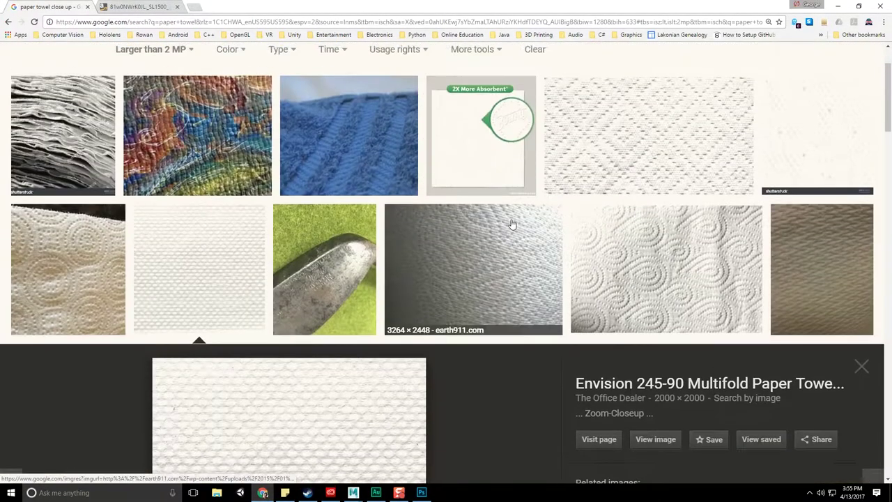
scroll(508, 241, "up", 1)
scroll(476, 289, "down", 5)
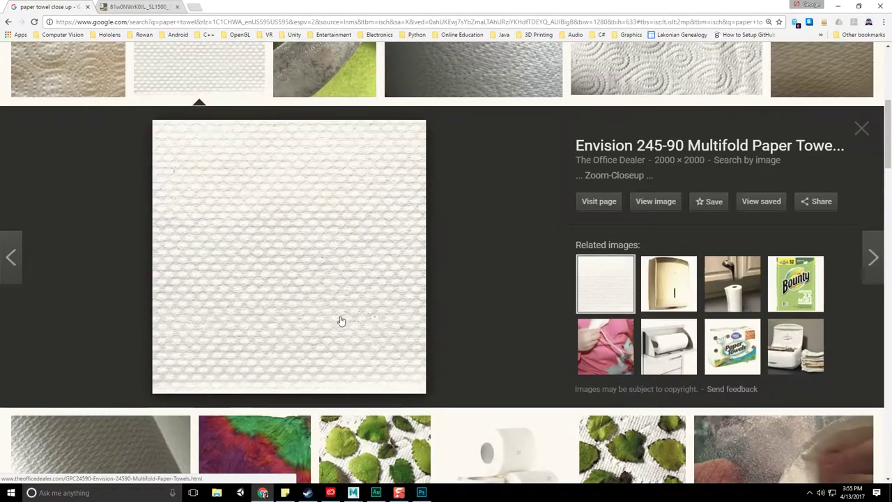
scroll(398, 295, "down", 3)
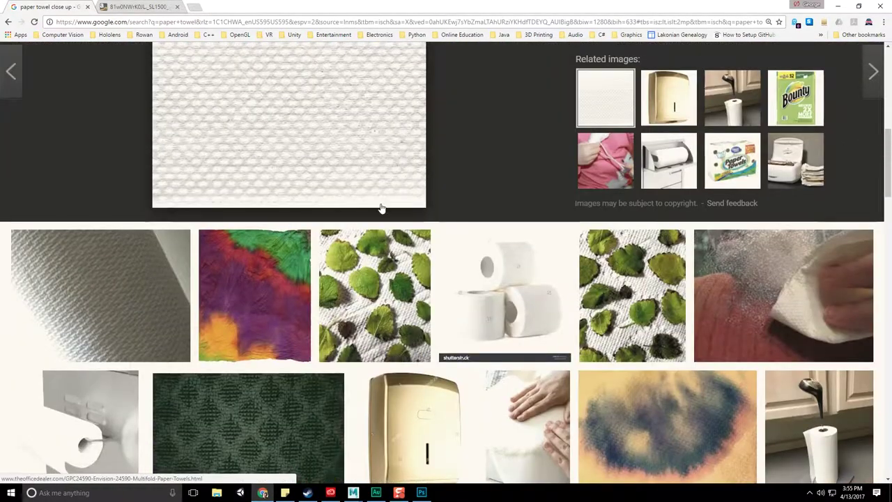
scroll(309, 241, "up", 2)
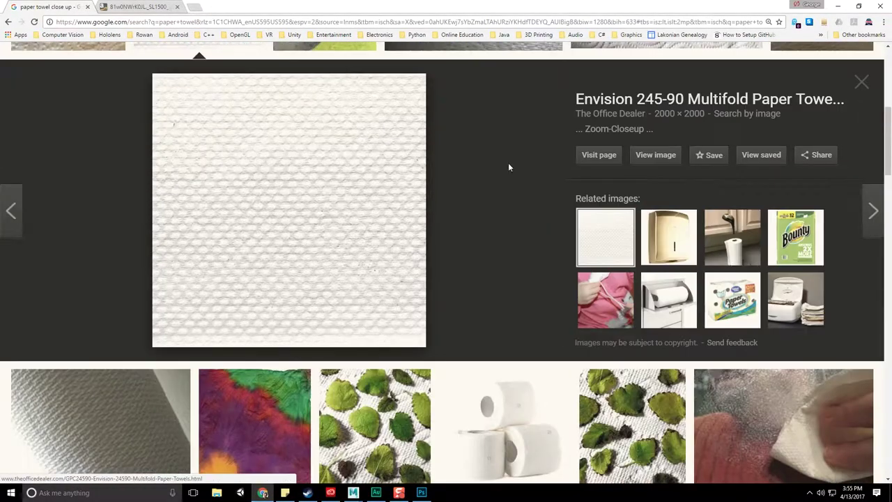
left_click(155, 6)
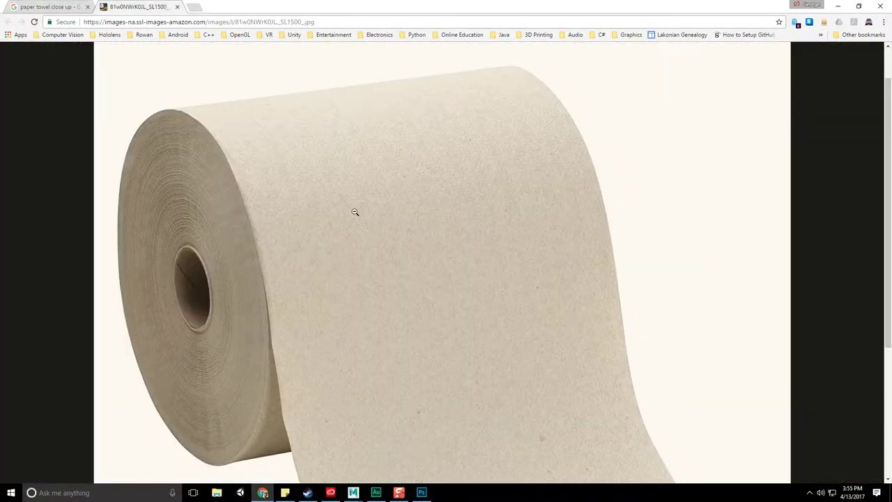
right_click(354, 201)
- Copy the paper-towel photo and paste it into a new Photoshop document
left_click(377, 230)
key("alt+Tab")
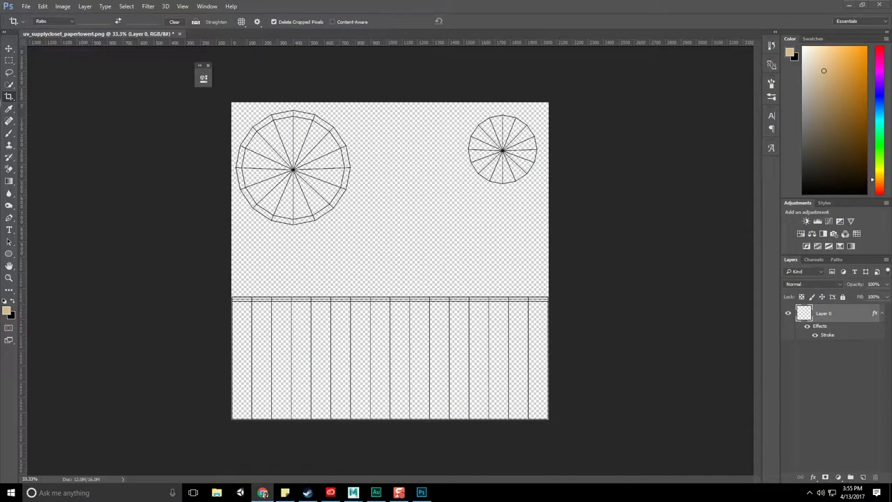
key("ctrl+n")
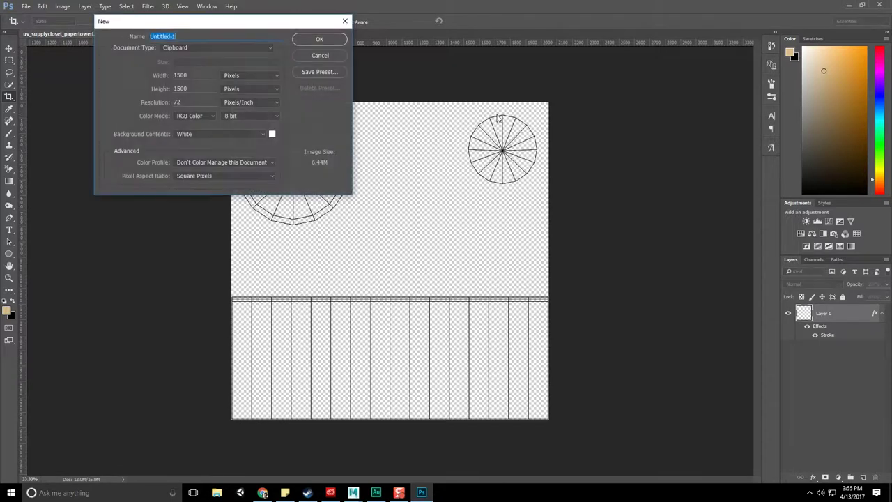
key("Return")
key("ctrl+v")
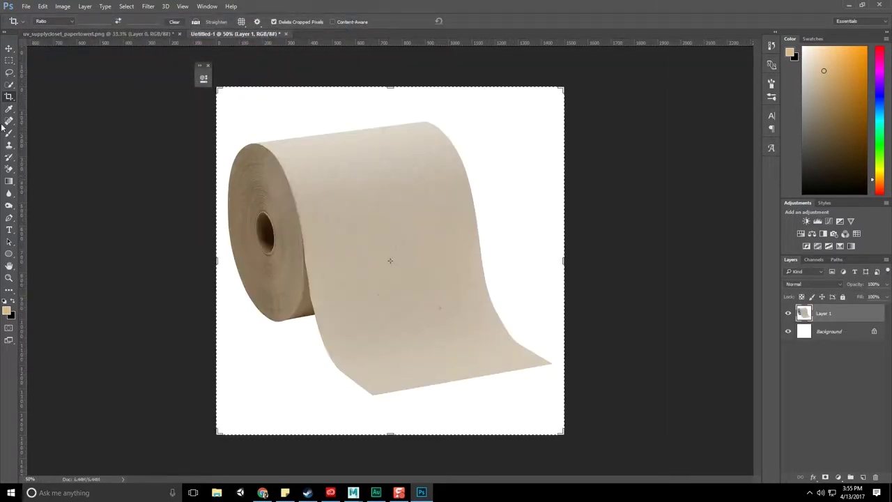
- Measure the roll's tilt with the Ruler and rotate the canvas to level it
right_click(14, 100)
left_click(12, 120)
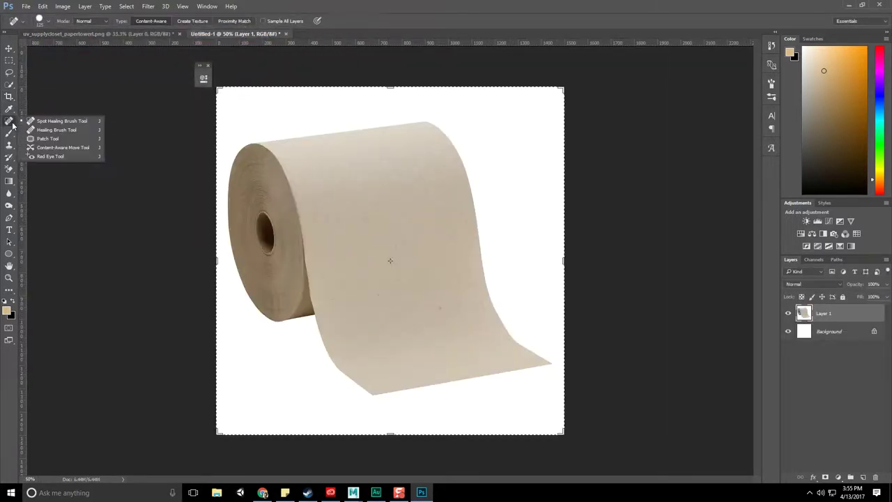
left_click(12, 109)
left_click(43, 135)
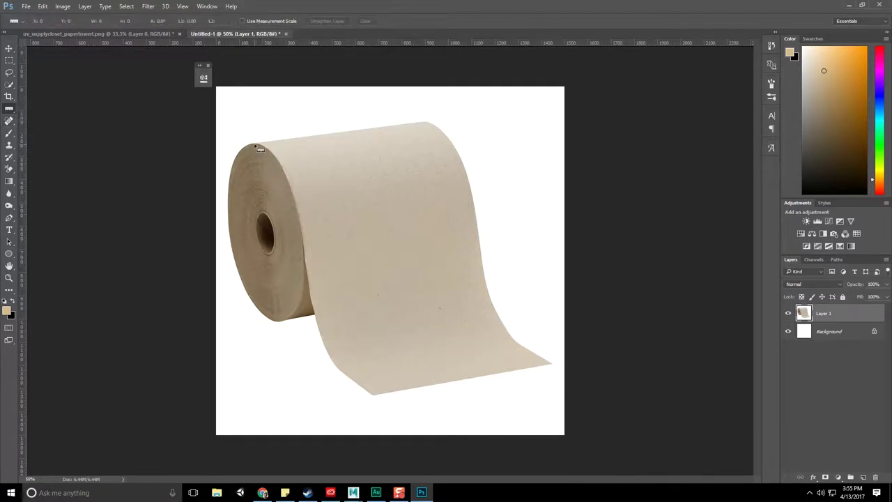
left_click_drag(275, 148, 428, 124)
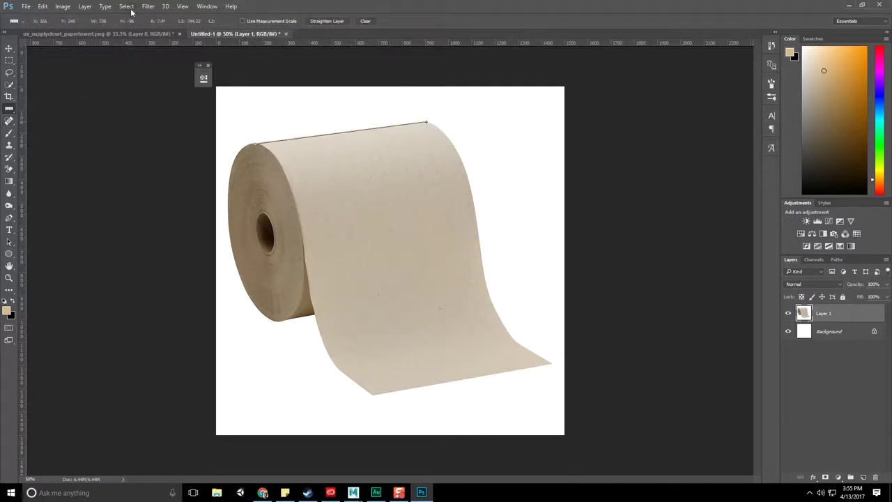
left_click(70, 7)
mouse_move(80, 91)
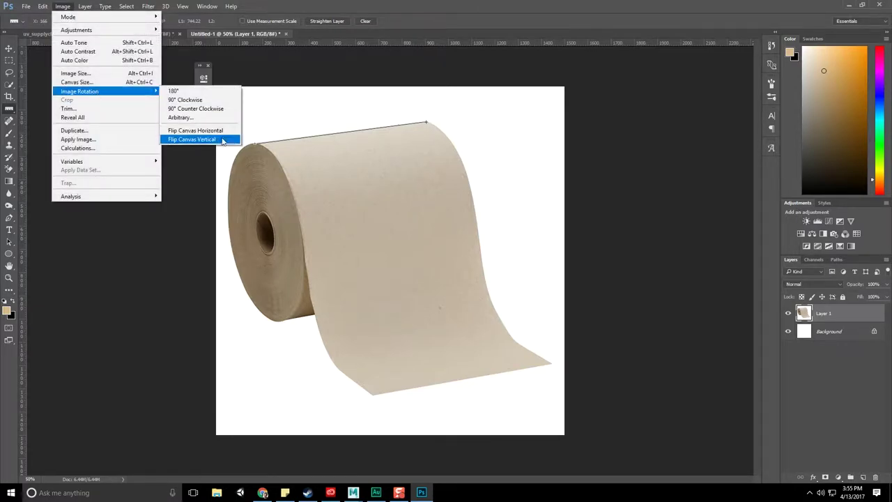
left_click(220, 119)
left_click(287, 83)
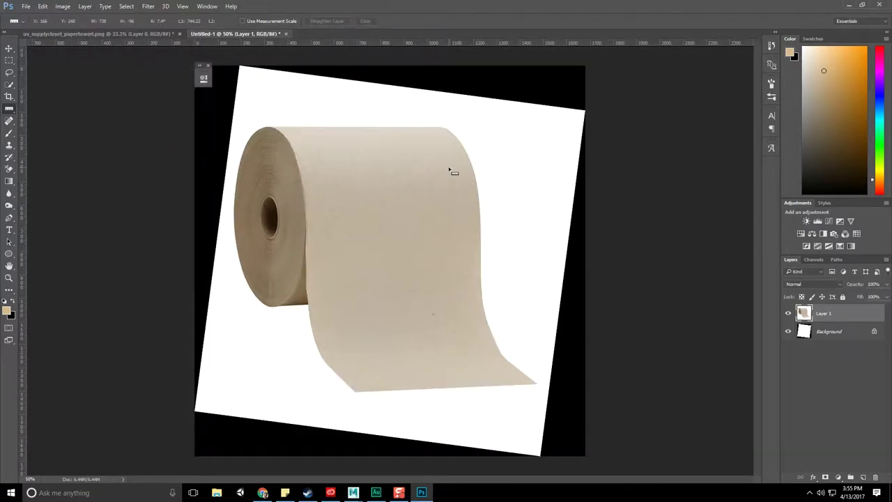
- Crop the image down to the plain paper-towel surface
left_click(11, 103)
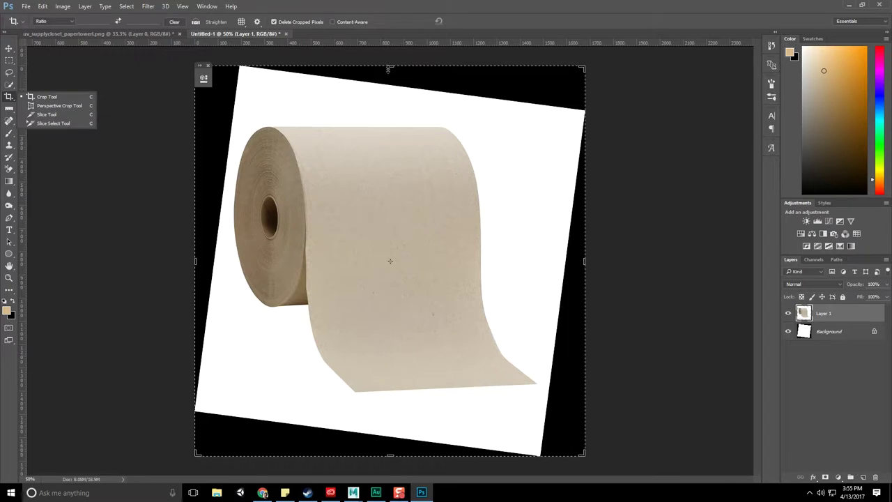
left_click_drag(390, 67, 389, 96)
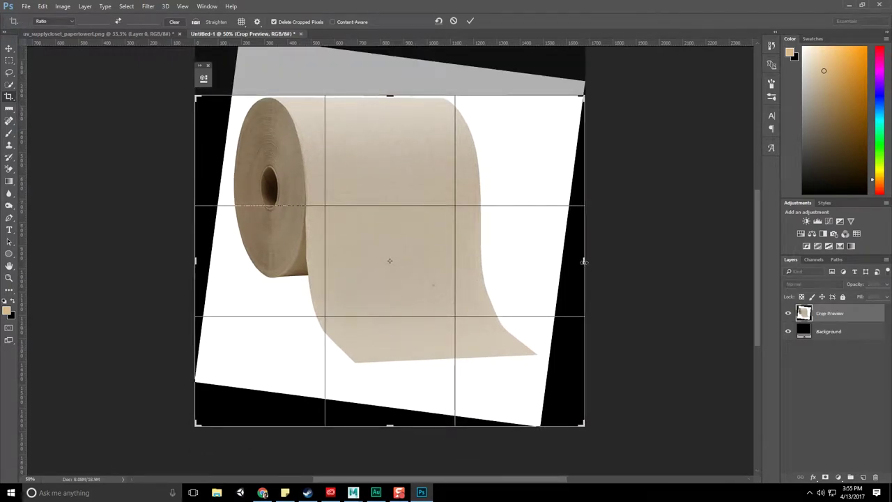
left_click_drag(584, 261, 535, 258)
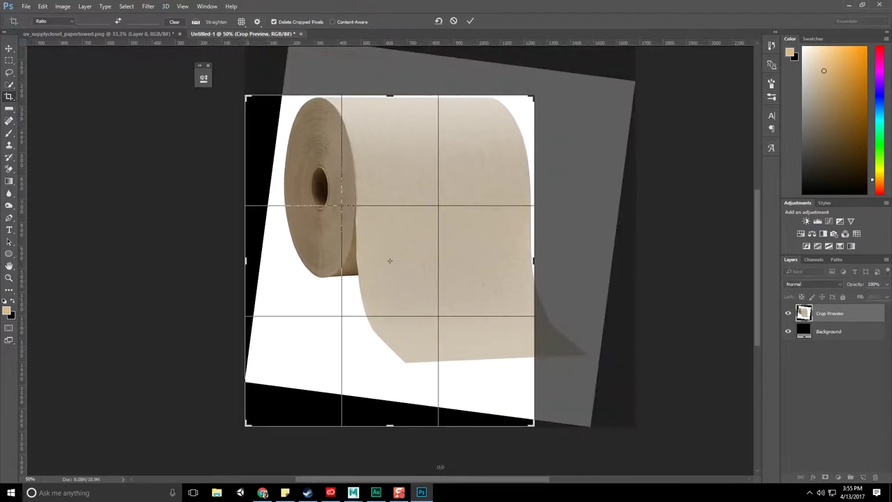
left_click_drag(396, 428, 396, 388)
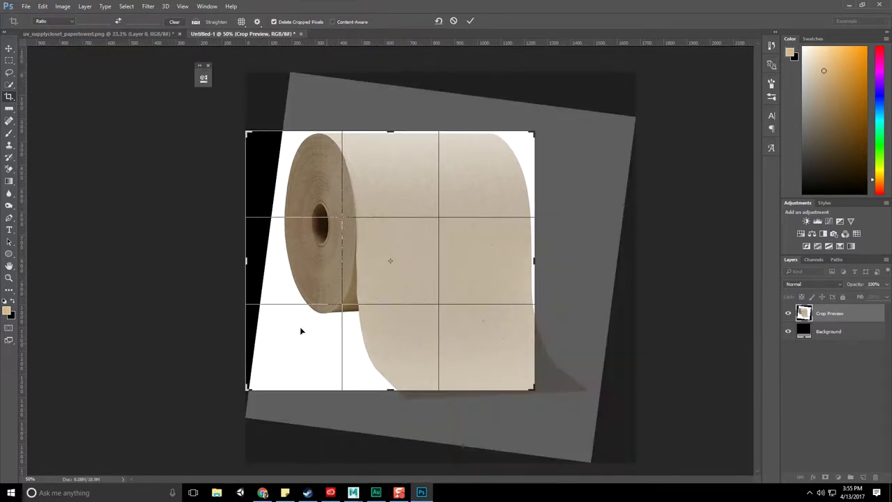
left_click_drag(248, 258, 305, 271)
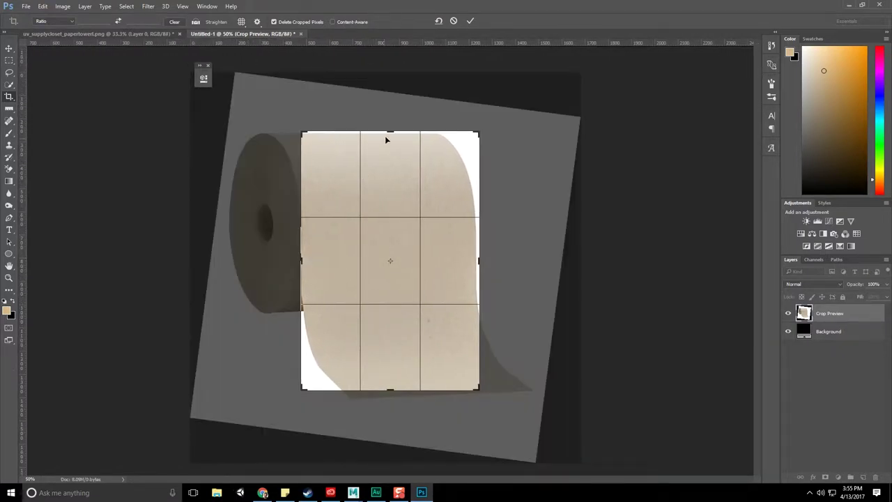
left_click_drag(386, 139, 387, 142)
left_click_drag(481, 261, 475, 260)
left_click_drag(391, 386, 391, 347)
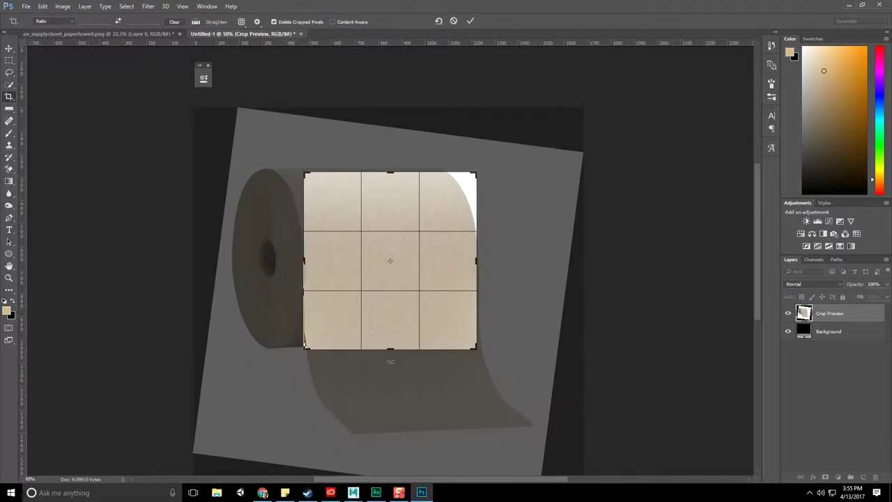
key("Return")
key("ctrl+0")
scroll(411, 318, "up", 1)
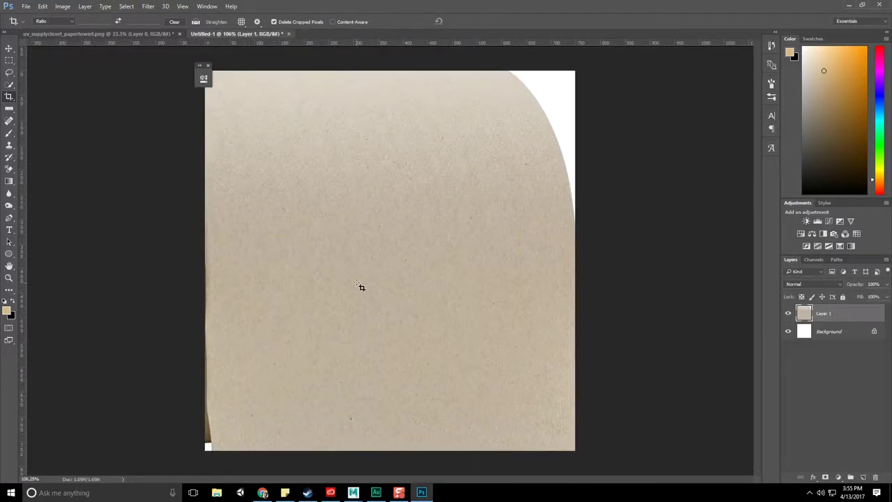
scroll(361, 287, "down", 2)
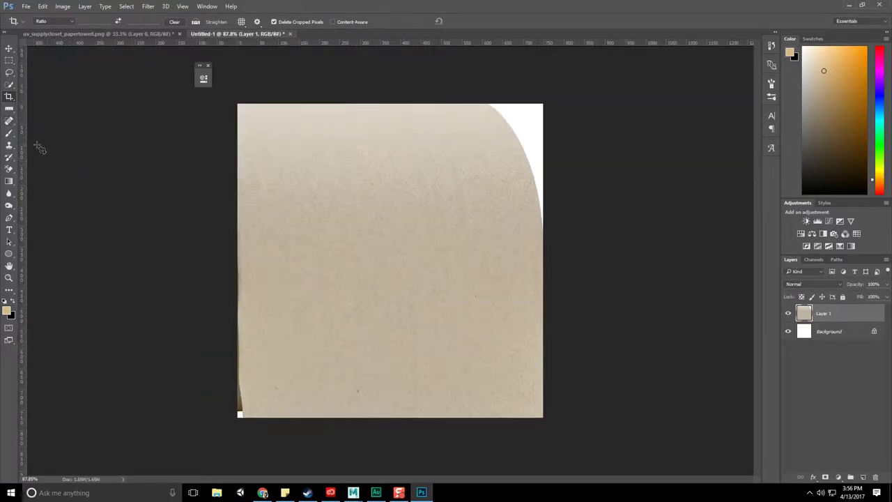
- With the Spot Healing Brush, heal the white top-right corner and the dark left-edge slivers
right_click(9, 120)
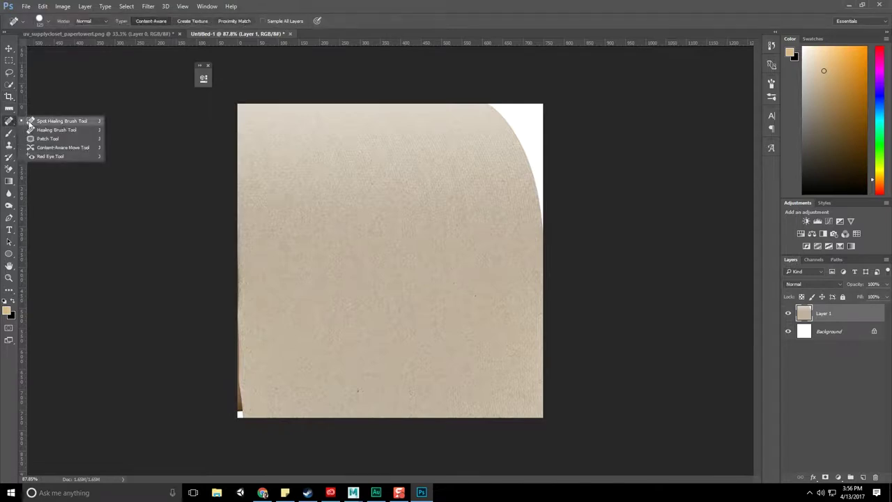
left_click(56, 120)
left_click_drag(498, 110, 551, 205)
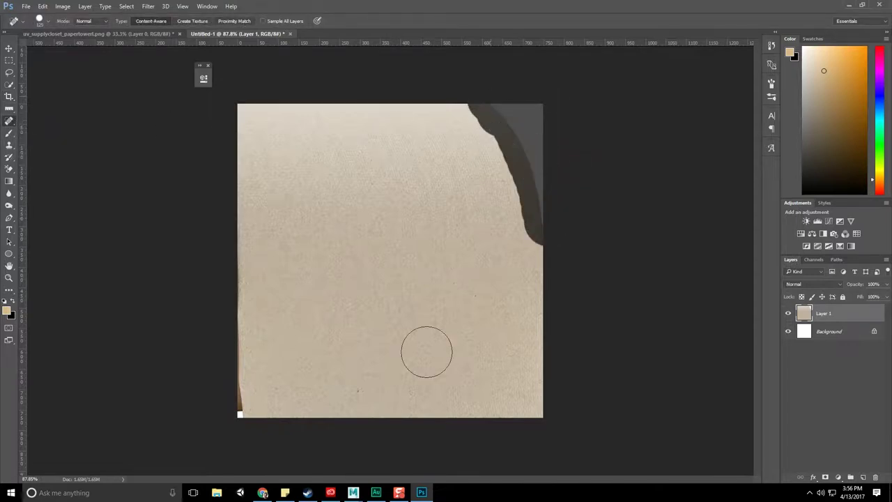
left_click_drag(218, 315, 239, 479)
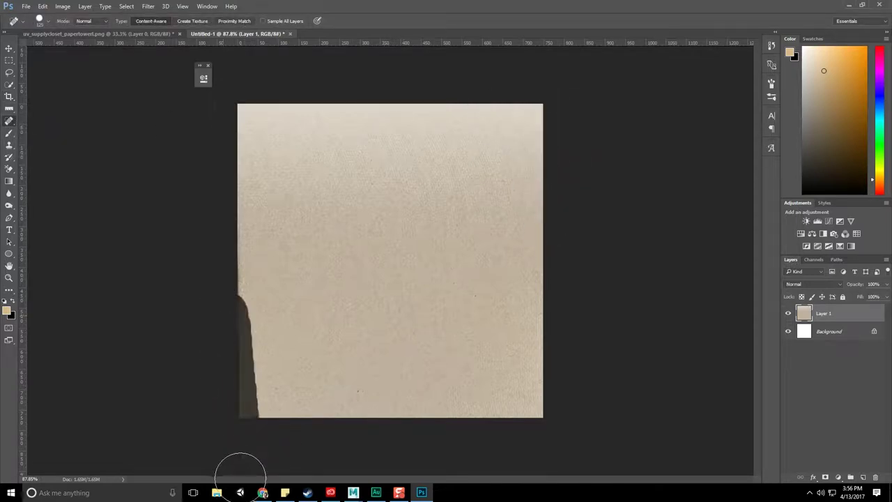
left_click_drag(212, 329, 215, 227)
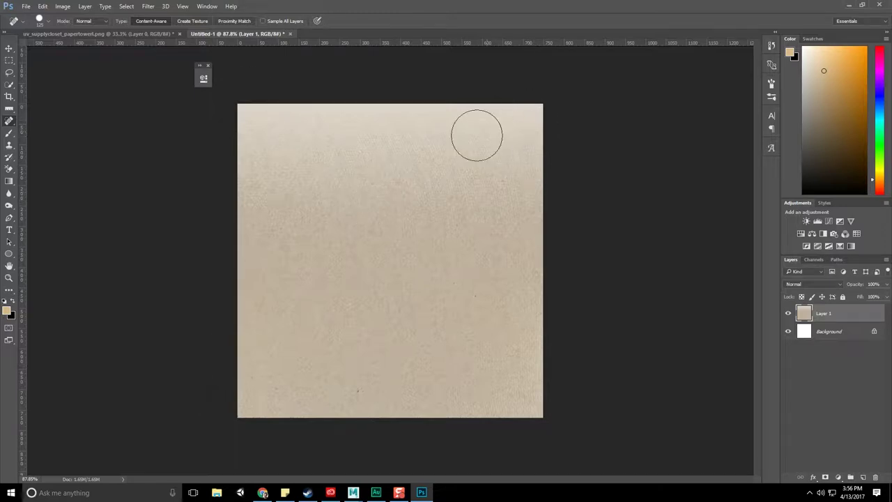
- Heal the lighter strip along the top edge, undoing the strokes that left dark bands
left_click_drag(260, 112, 591, 117)
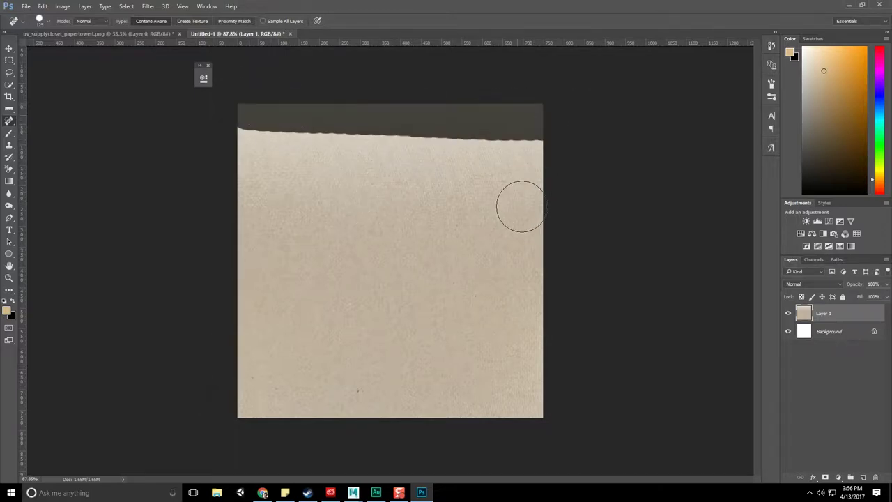
key("ctrl+z")
left_click_drag(263, 130, 629, 150)
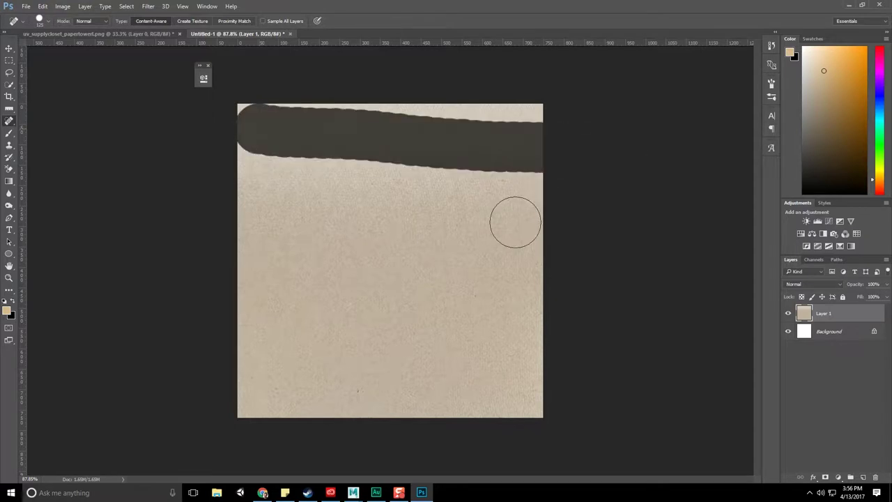
key("ctrl+z")
key("ctrl+alt+z")
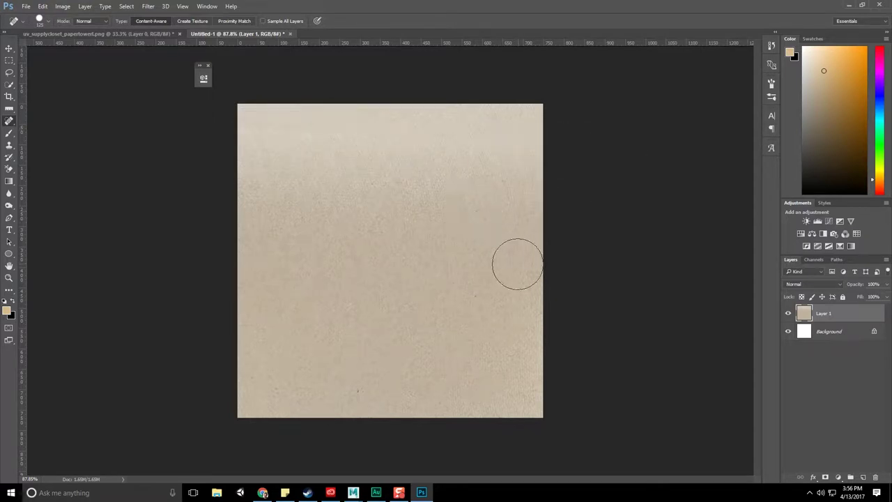
- Set the Image Size width and height to 1024 pixels
left_click(134, 6)
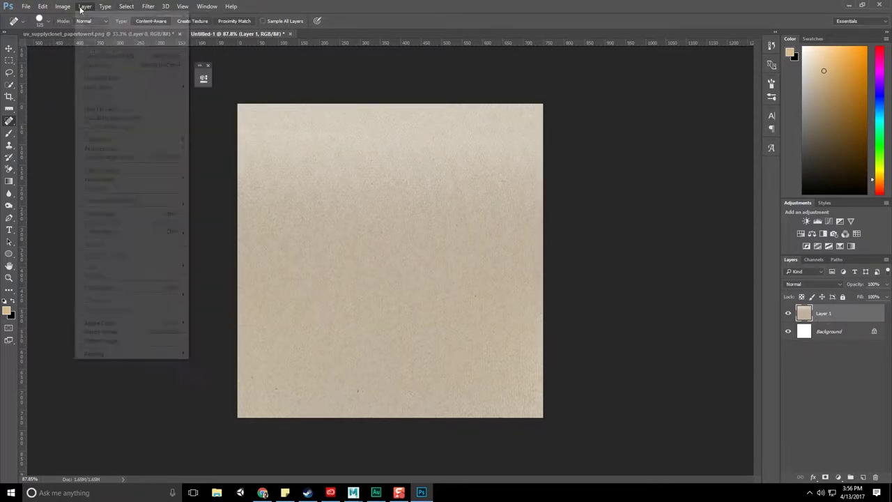
left_click(85, 76)
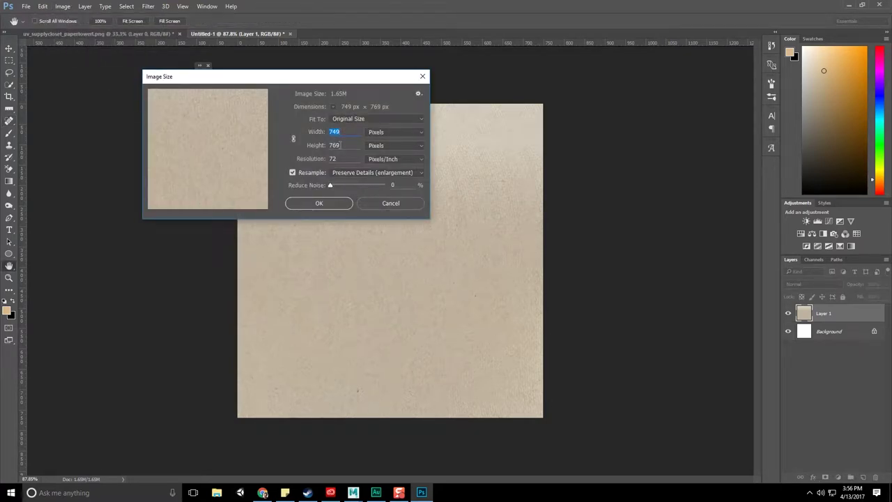
type("104")
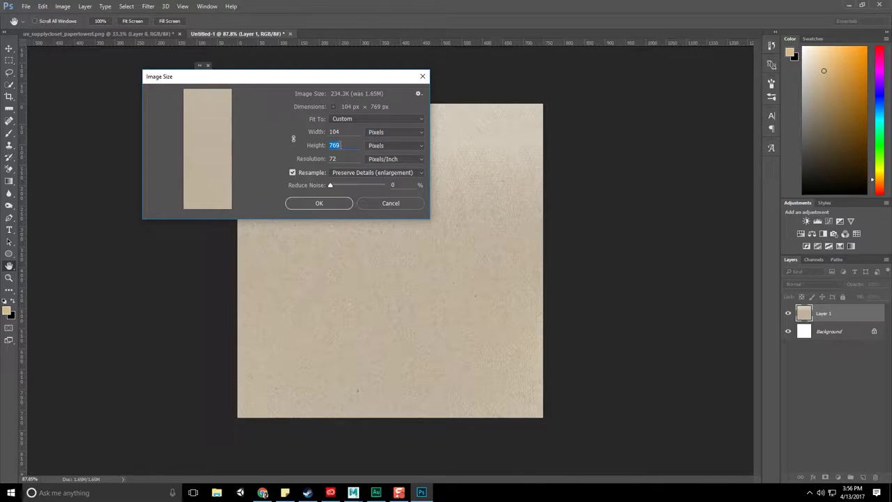
type("1024")
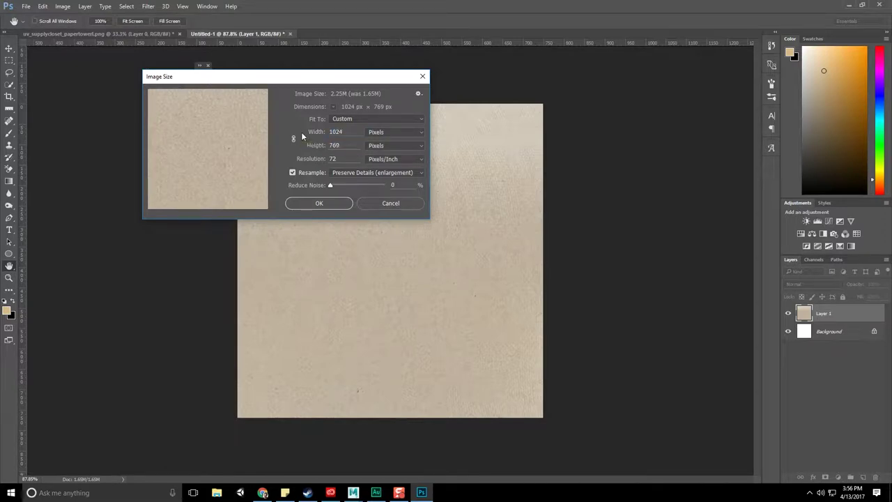
key("Tab")
type("1024j")
key("Return")
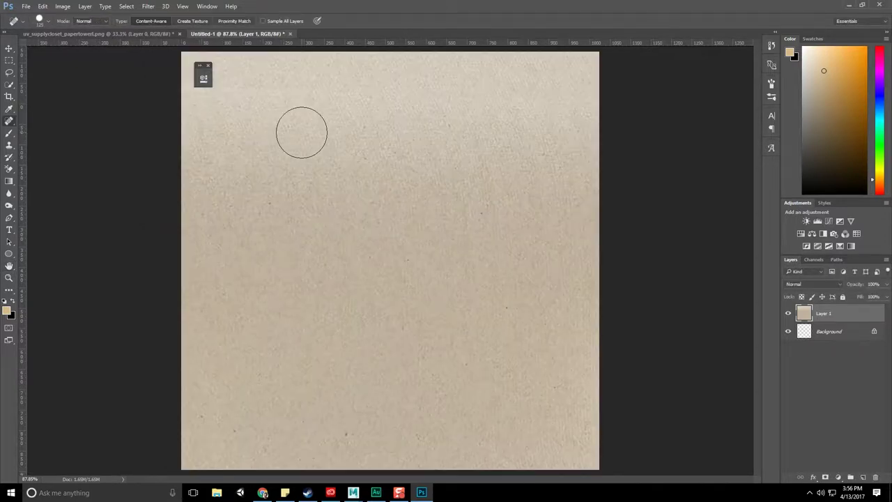
left_click(148, 6)
mouse_move(155, 188)
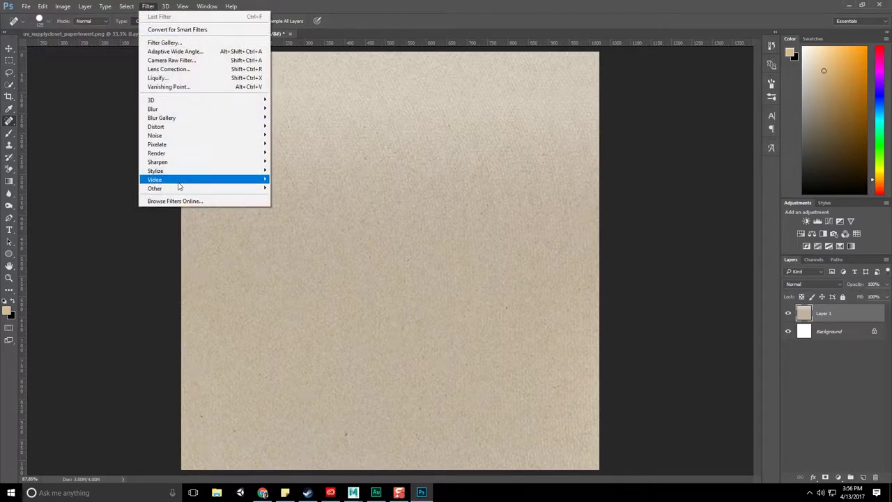
left_click(110, 233)
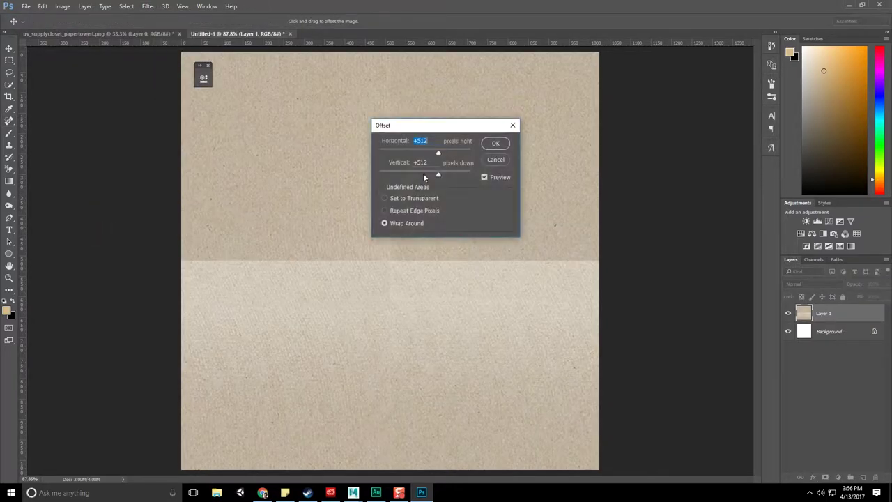
left_click(495, 143)
scroll(454, 288, "down", 2)
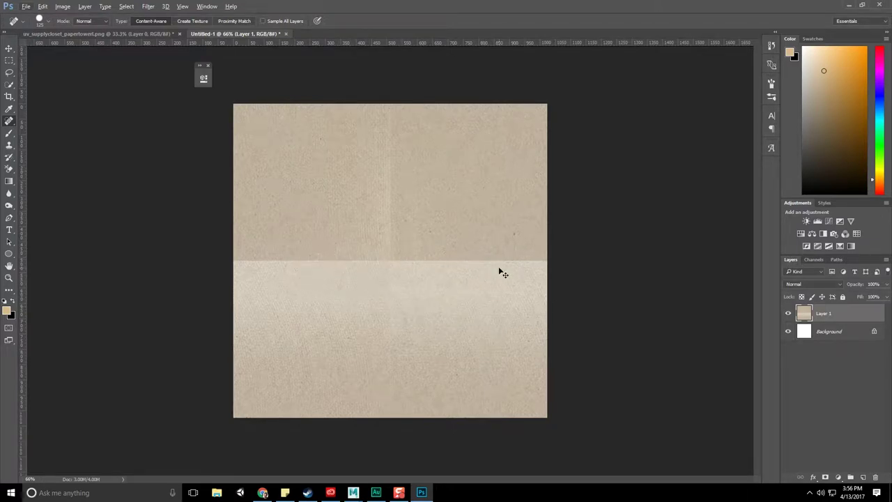
key("ctrl+z")
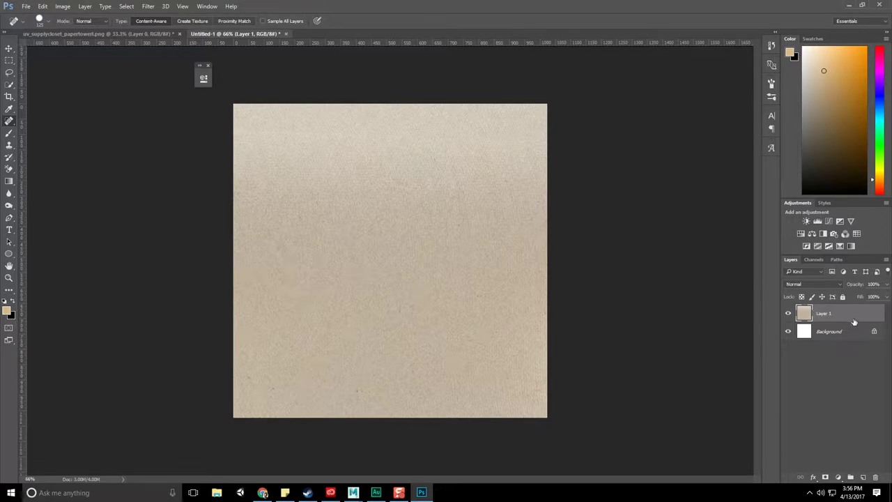
- Duplicate the paper texture layer and fully desaturate the copy with Hue/Saturation
left_click_drag(854, 321, 863, 478)
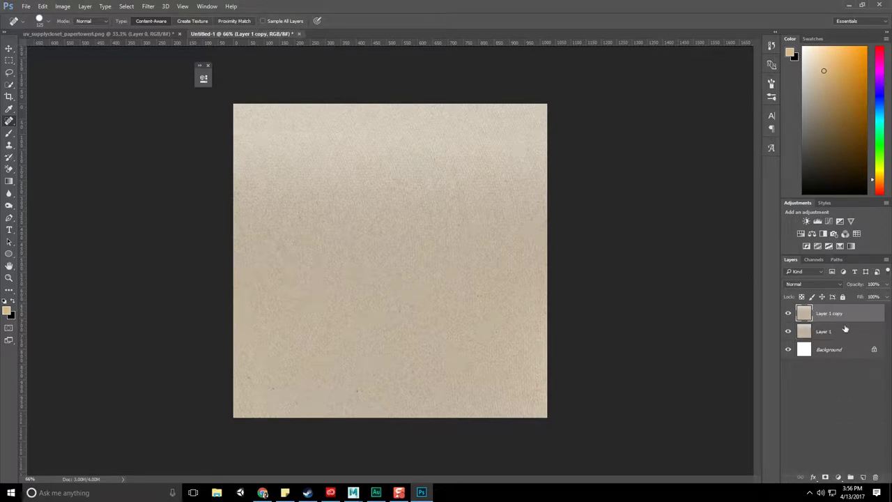
key("ctrl+u")
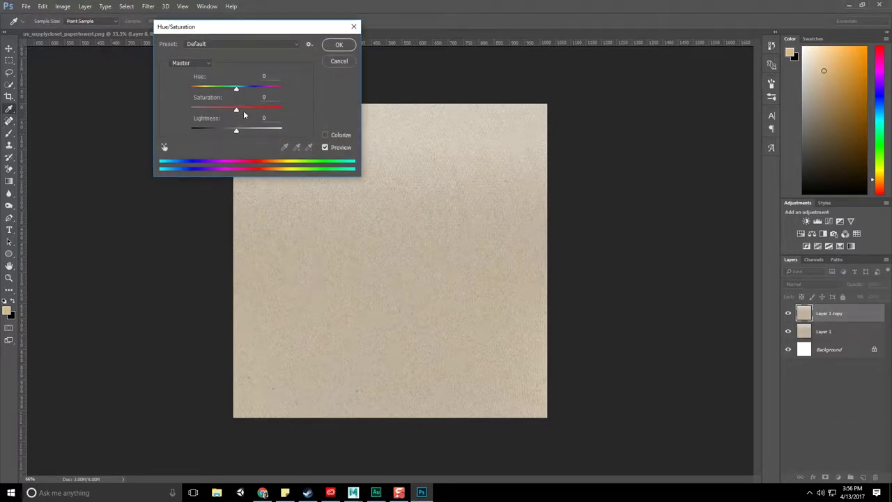
left_click_drag(236, 110, 168, 117)
left_click(352, 47)
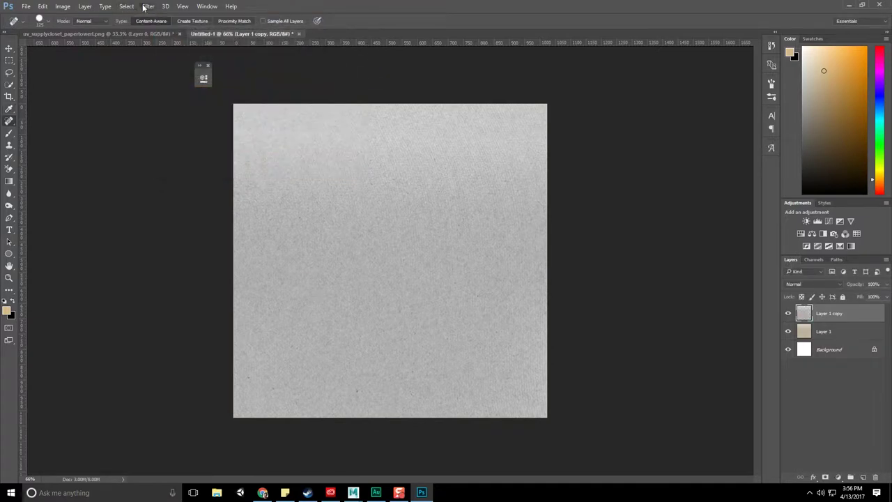
- Apply a Gaussian Blur to the grey copy layer
left_click(143, 7)
left_click(124, 144)
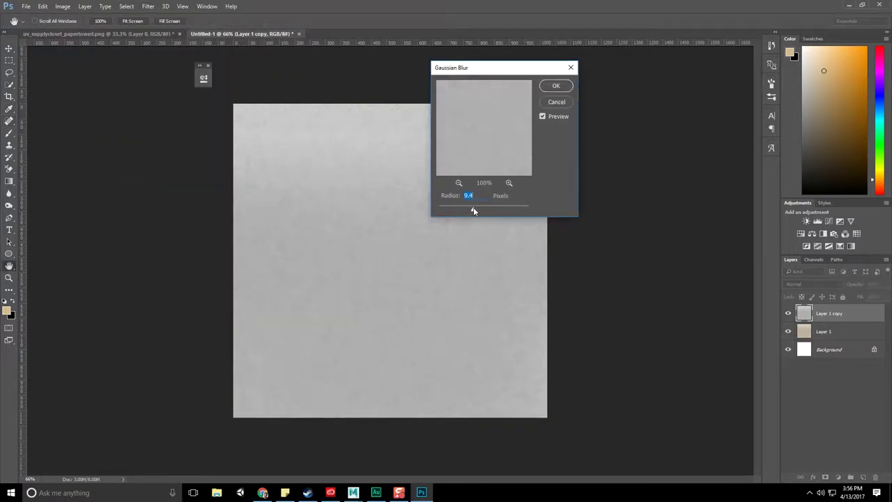
left_click(555, 87)
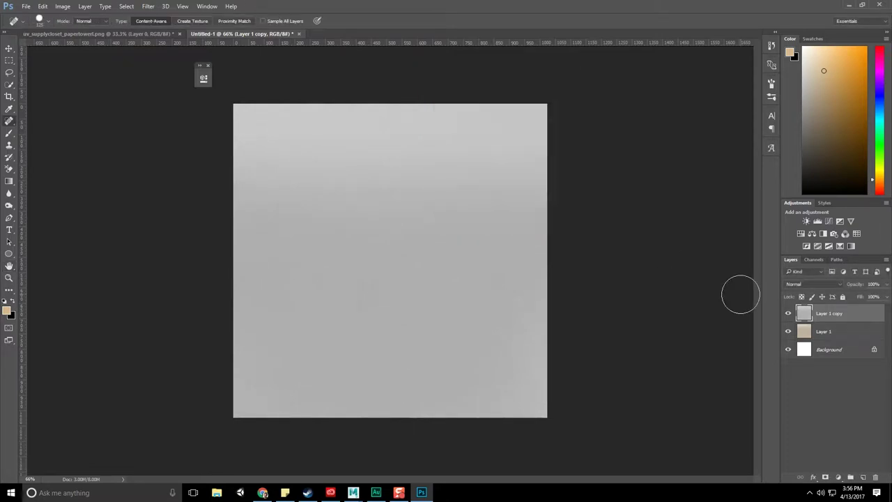
left_click(815, 285)
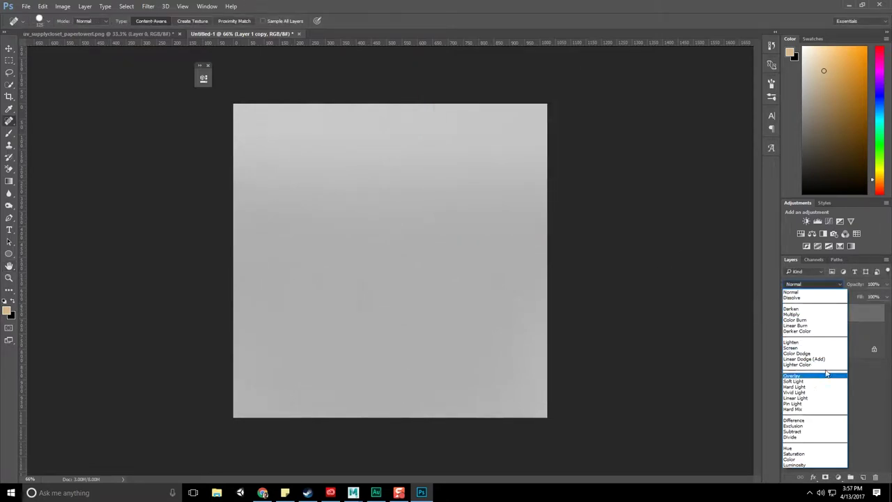
key("Escape")
- Invert the grey copy and raise its contrast with Levels
key("ctrl+i")
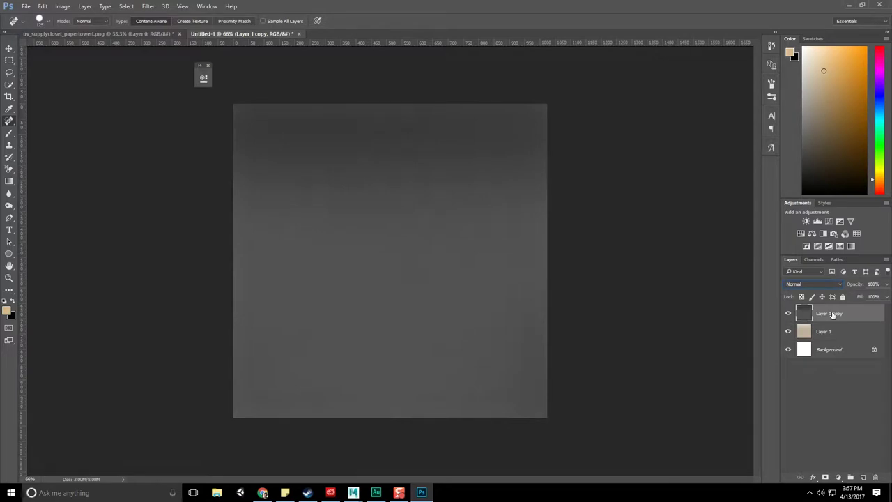
key("ctrl+l")
left_click_drag(404, 131, 352, 132)
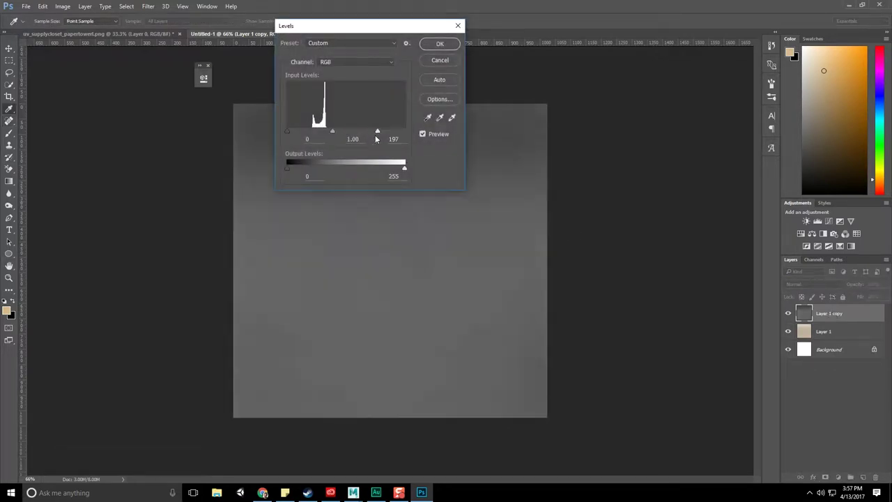
left_click_drag(293, 132, 345, 135)
left_click(428, 46)
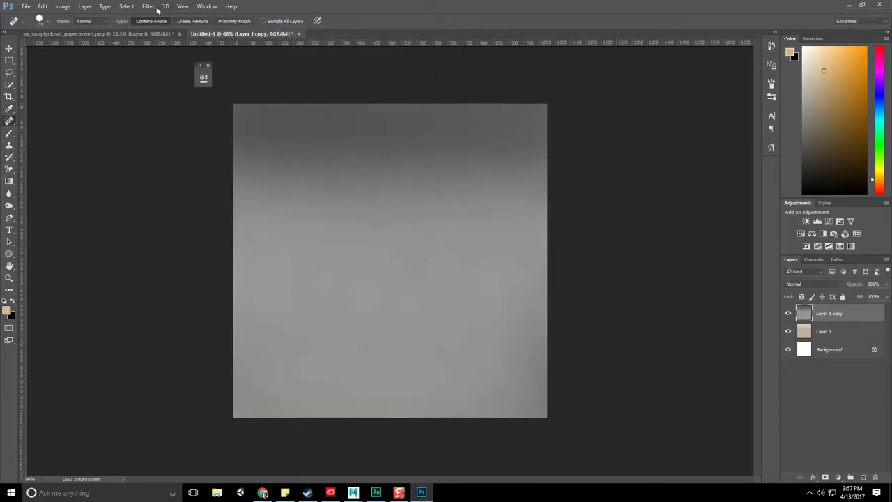
- Blur the copy more heavily and set its blend mode to Soft Light
left_click(148, 7)
left_click(118, 147)
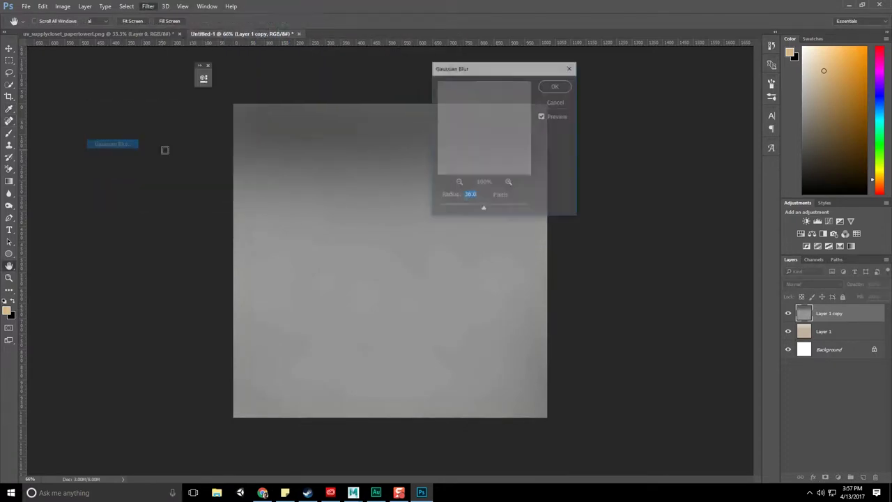
left_click(558, 85)
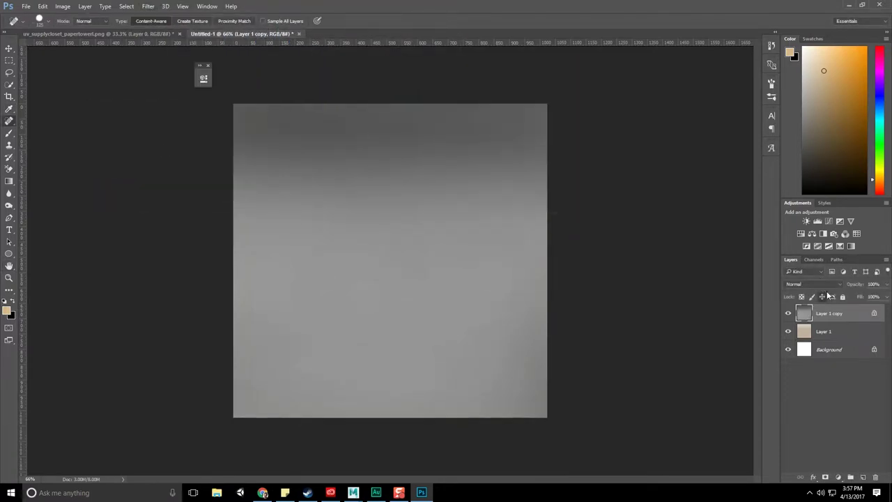
left_click(826, 284)
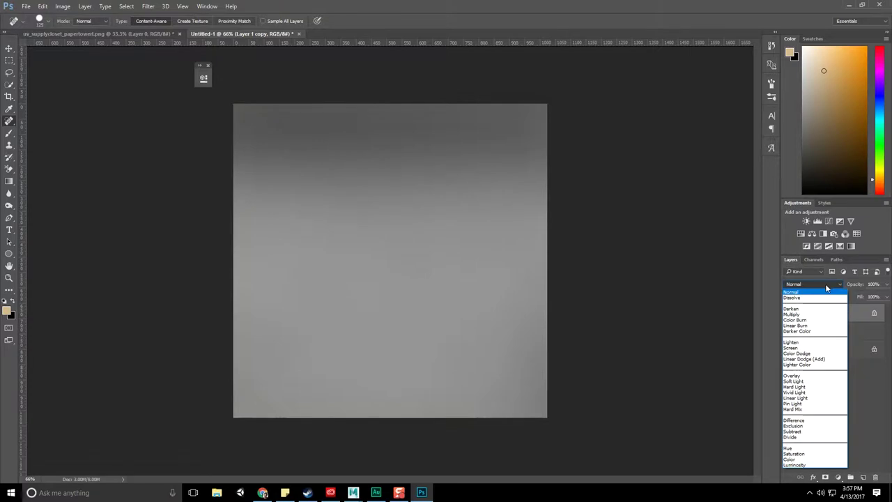
left_click(812, 382)
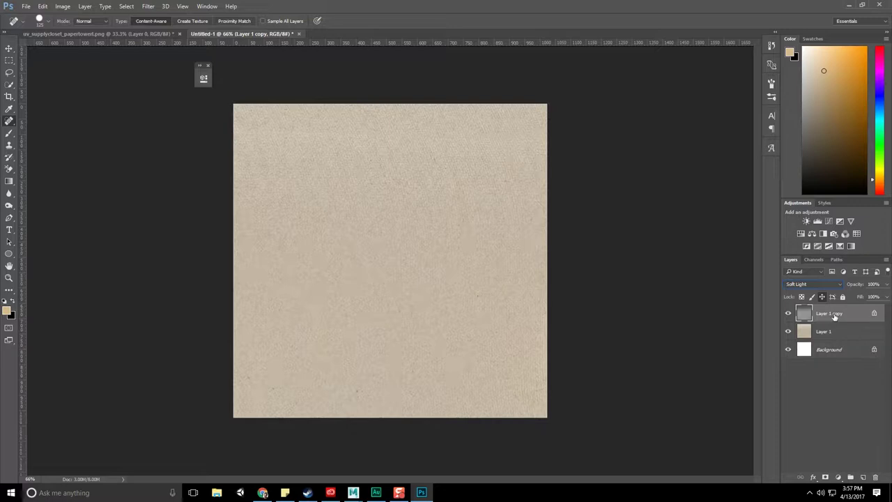
left_click(789, 314)
- Merge the soft-light copy with Layer 1 into one paper layer
left_click(827, 315)
left_click(838, 333, "shift")
right_click(838, 333)
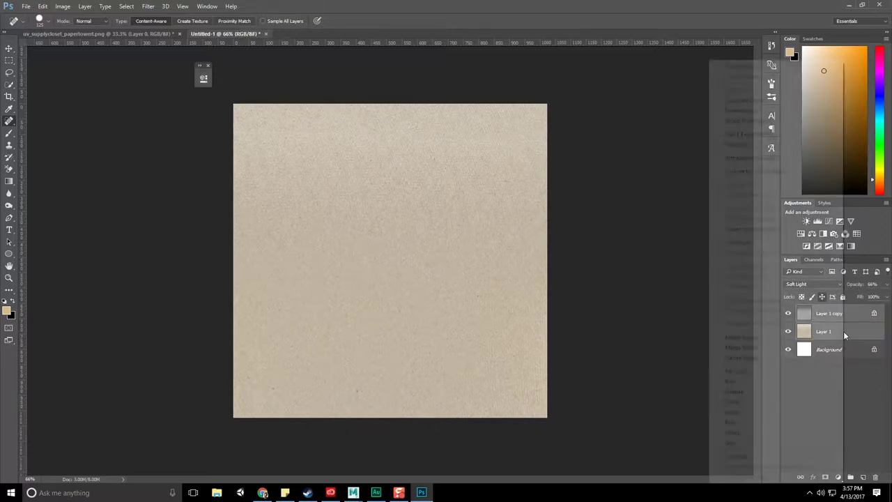
left_click(764, 337)
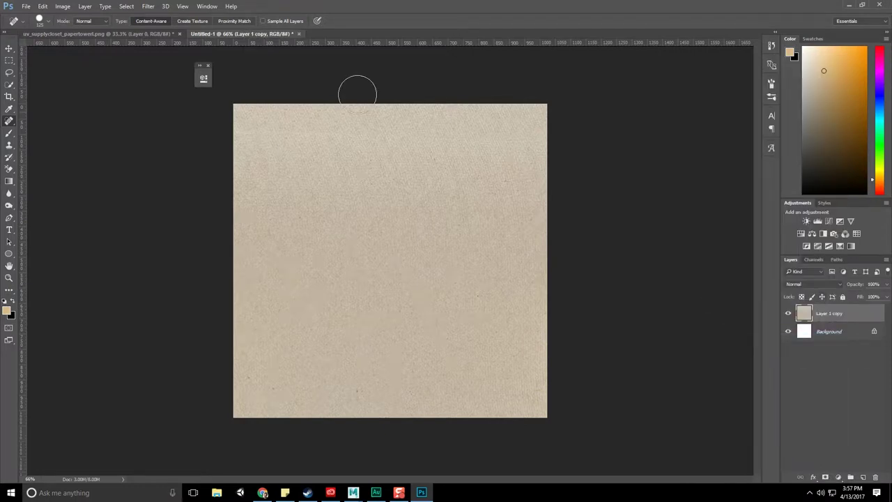
- Apply a trial Offset filter to the paper texture
left_click(148, 6)
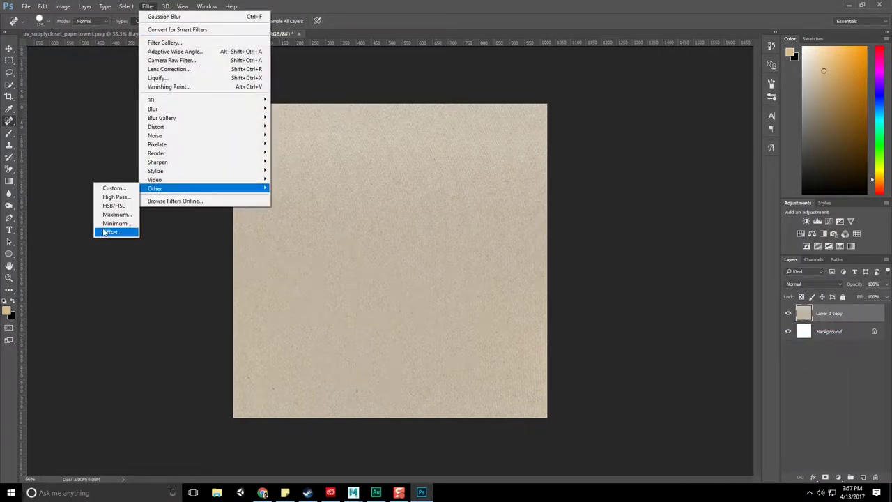
left_click(116, 233)
left_click(493, 144)
key("j")
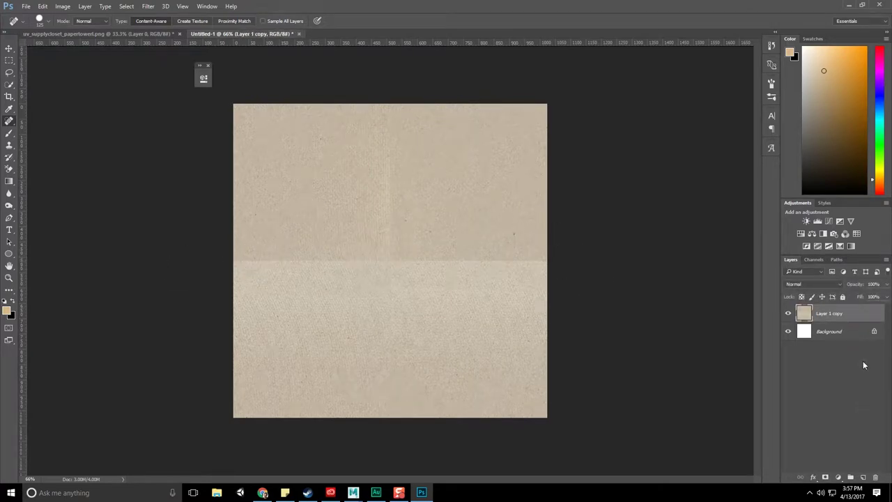
key("i")
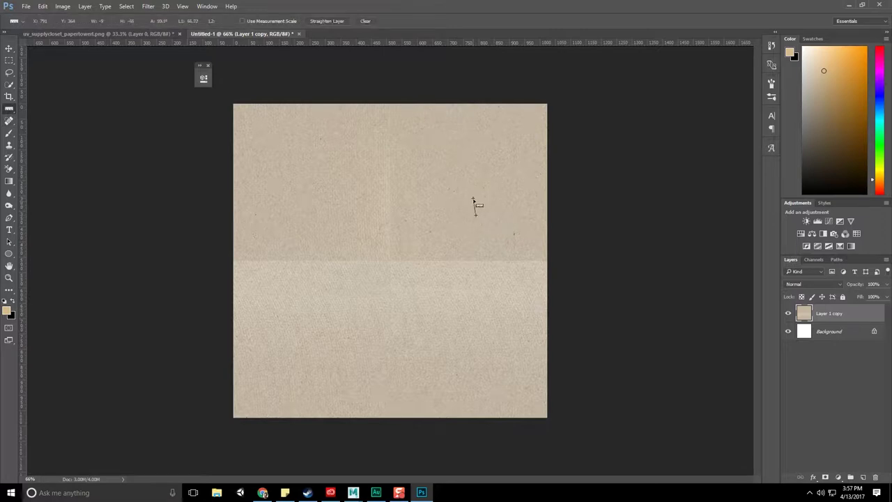
right_click(14, 112)
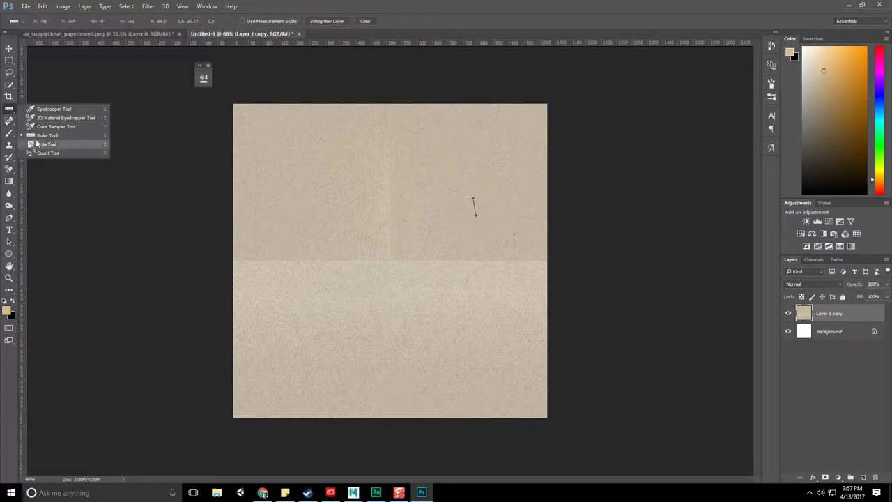
left_click(38, 142)
- Undo the trial offset and reselect the Layer 1 copy with the Move tool
key("ctrl+z")
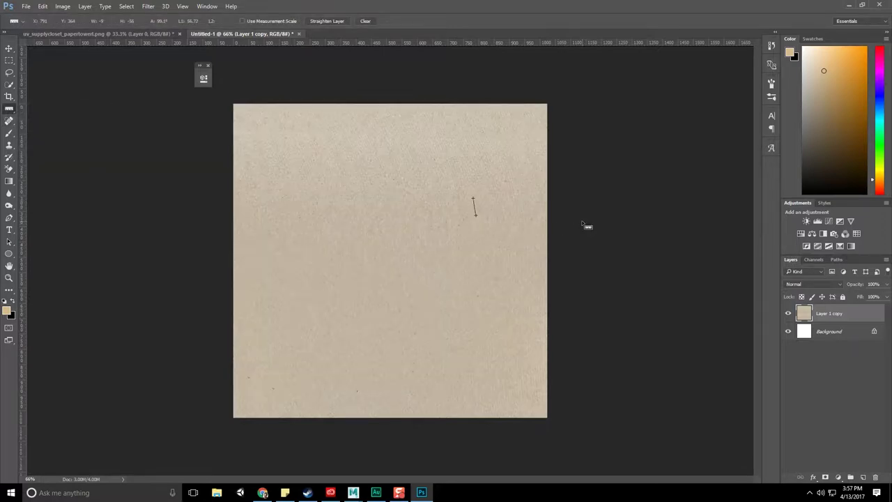
left_click(787, 378)
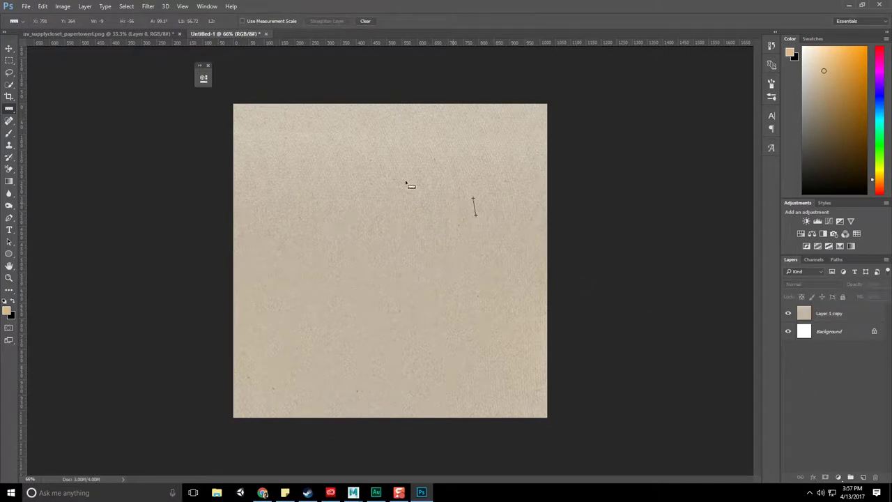
right_click(12, 109)
left_click(52, 108)
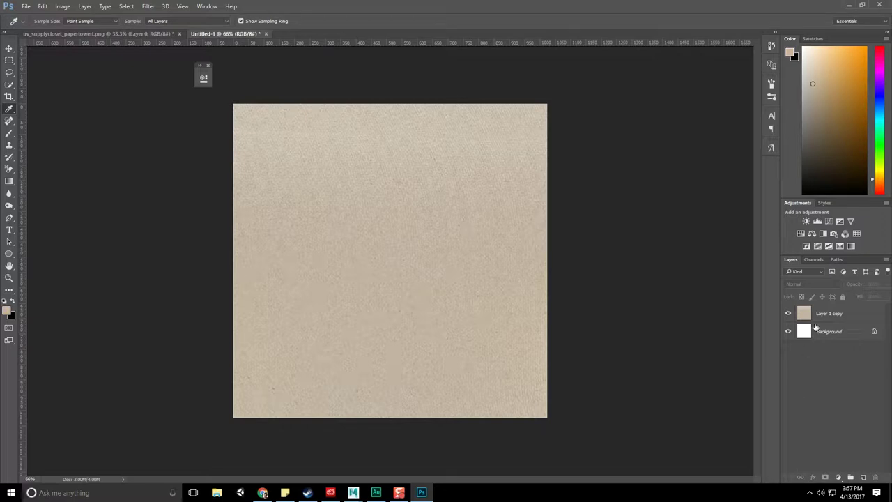
left_click(850, 319)
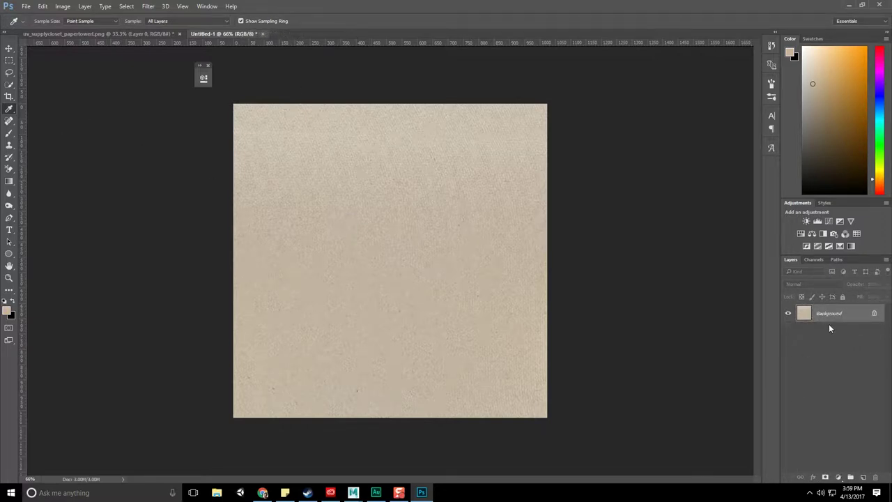
left_click(11, 50)
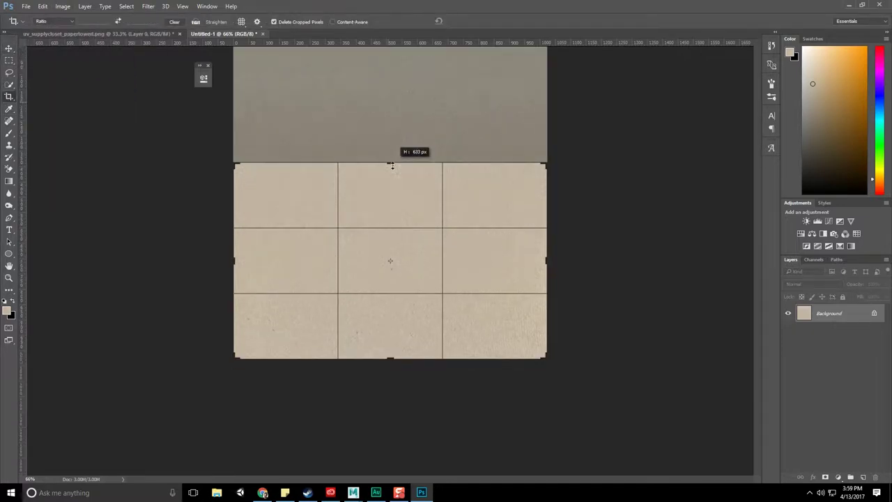
- Crop the texture to its lower half and stretch the height back to 1024 px
key("Return")
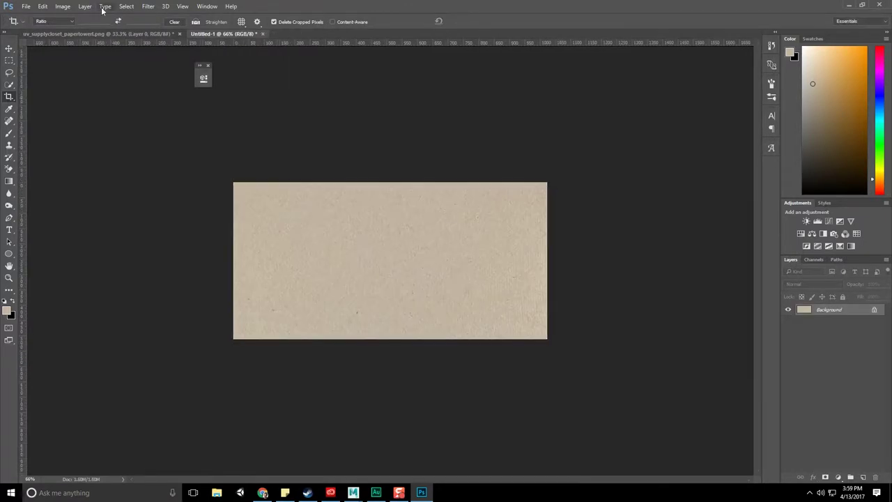
left_click(62, 7)
left_click(76, 73)
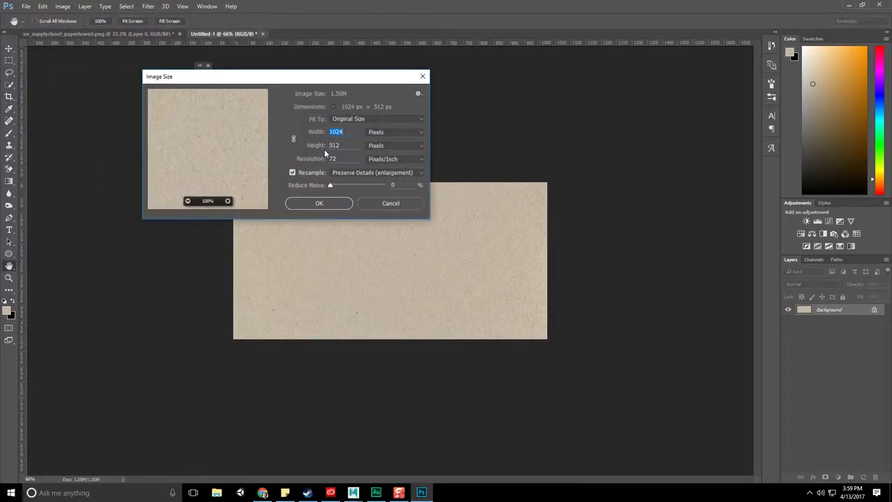
key("Tab")
type("1024")
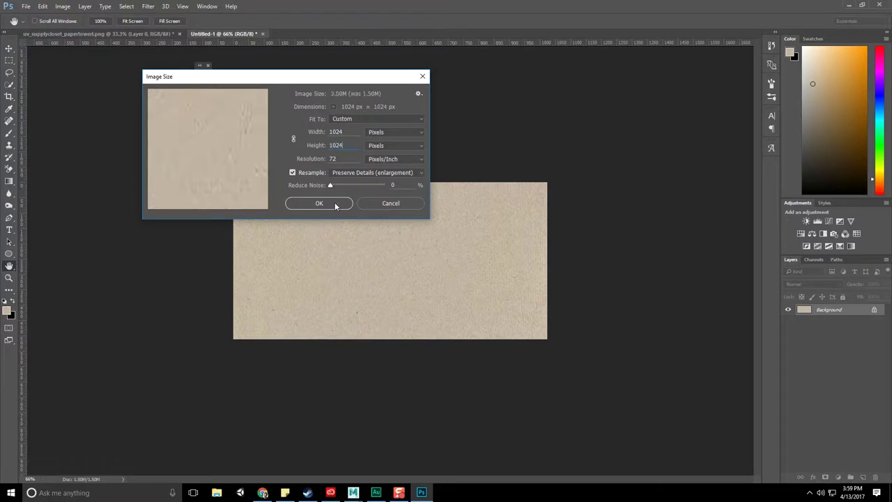
left_click(334, 202)
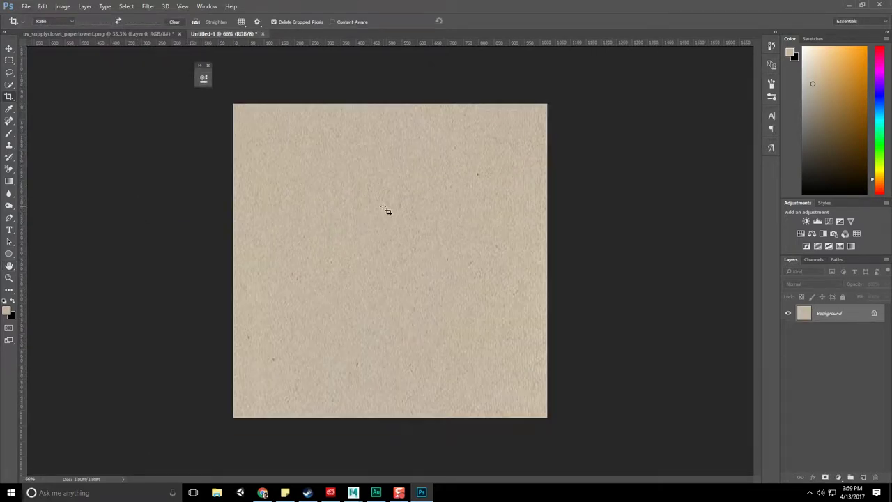
- Offset the paper texture by half its size with Wrap Around enabled
left_click(148, 6)
mouse_move(155, 188)
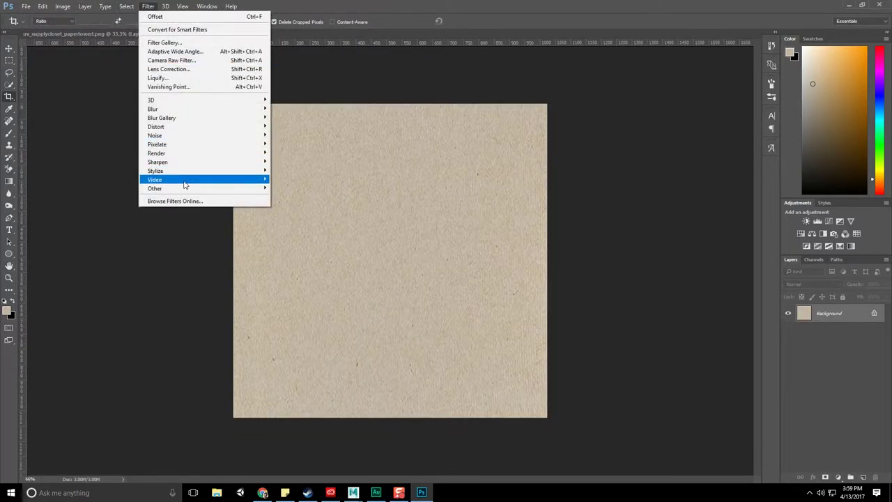
left_click(111, 232)
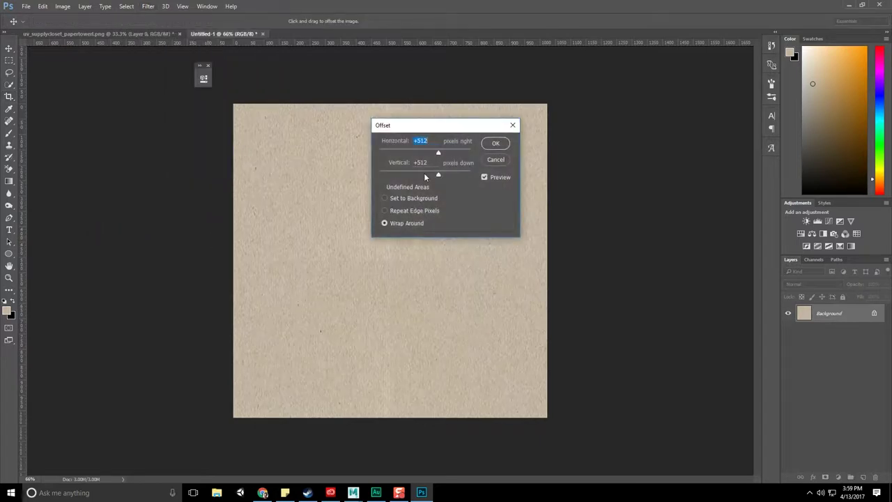
left_click(494, 143)
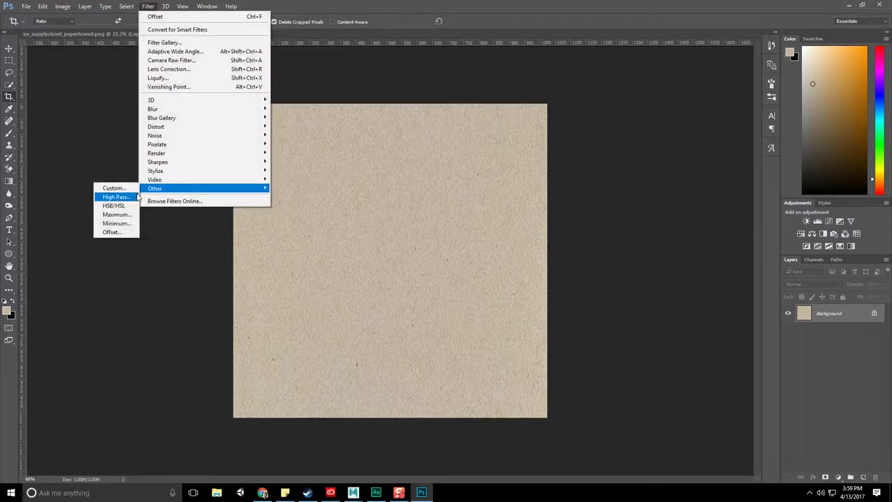
left_click(117, 234)
left_click_drag(391, 119, 566, 124)
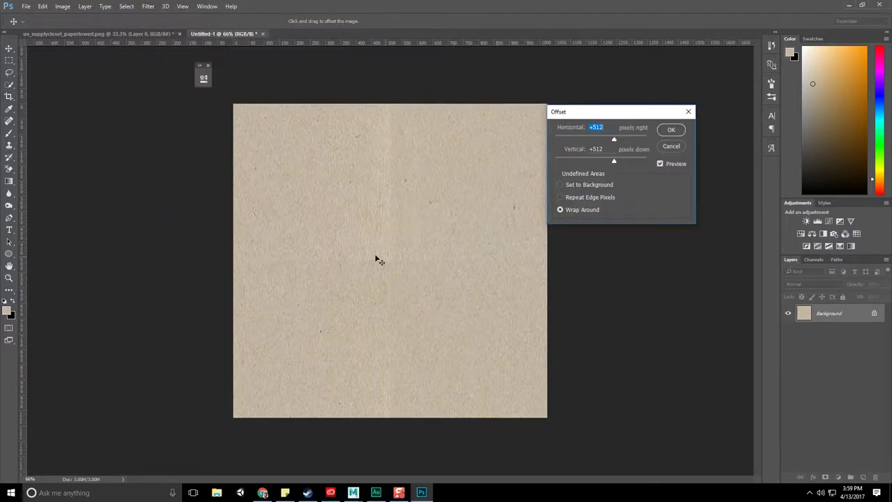
left_click(667, 135)
key("c")
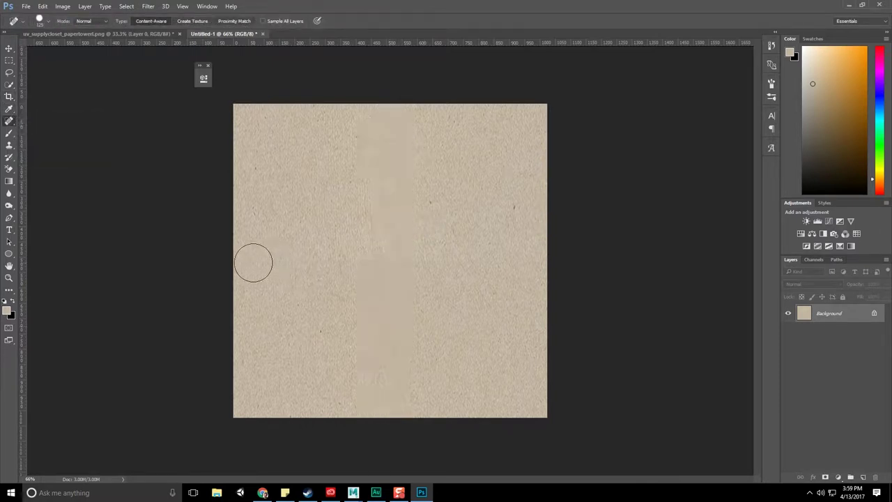
- Spot-heal the vertical seam band and the remaining blemishes on the texture
left_click_drag(253, 262, 528, 270)
left_click(418, 184)
left_click(359, 240)
left_click(345, 137)
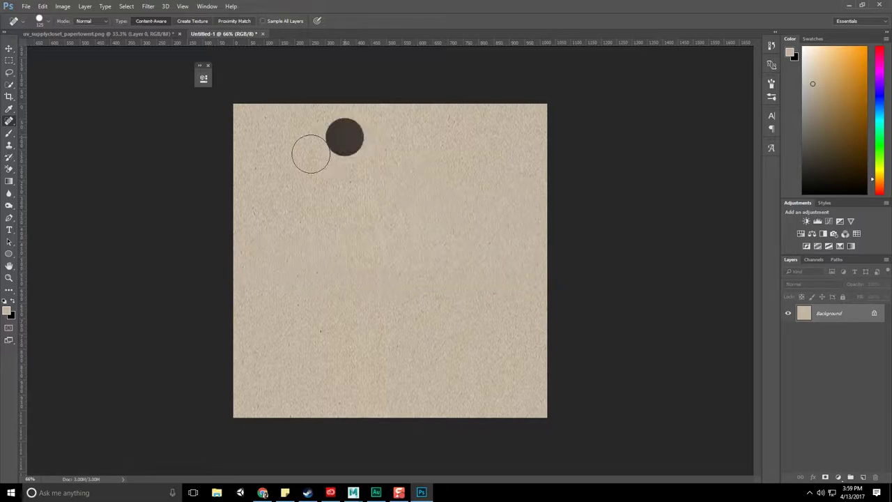
left_click(269, 170)
left_click(355, 222)
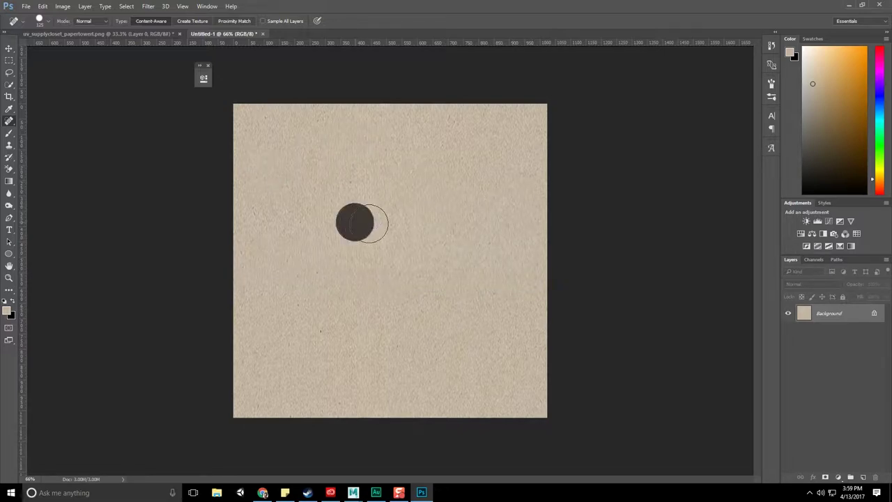
left_click(90, 32)
- In maximized Chrome, enlarge the Envision paper-towel texture photo and copy the image
left_click(222, 34)
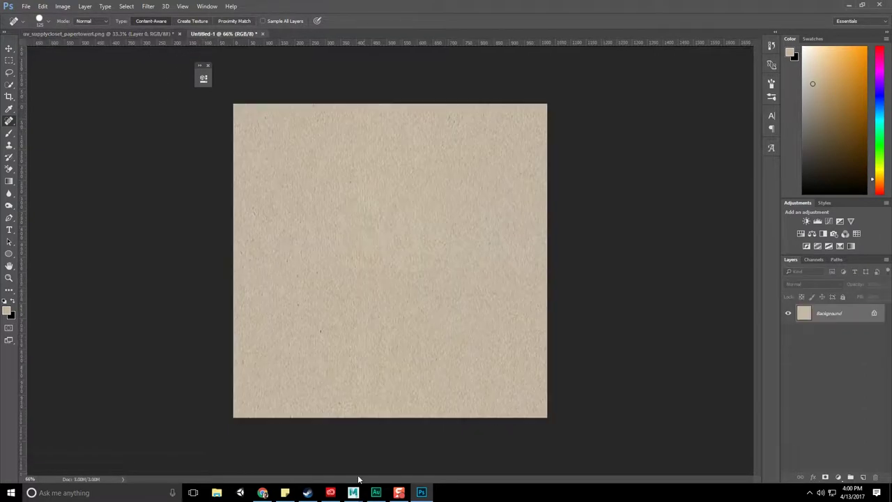
left_click(263, 493)
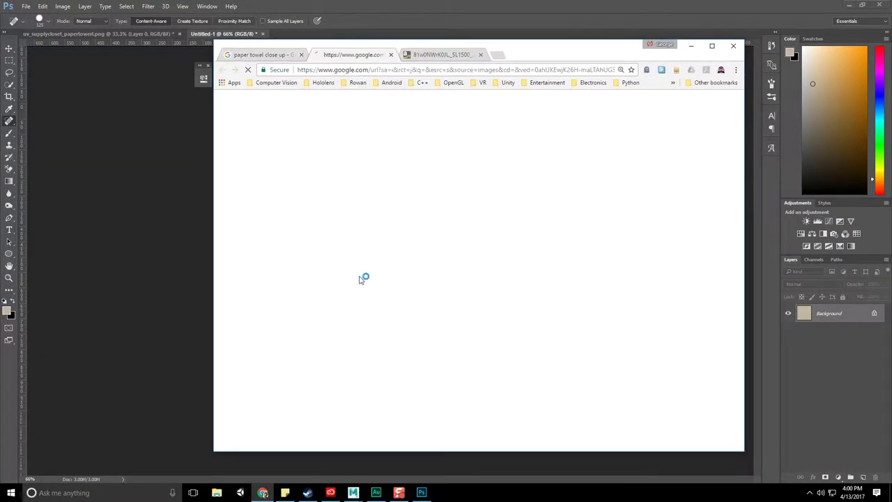
double_click(558, 54)
scroll(292, 270, "down", 2)
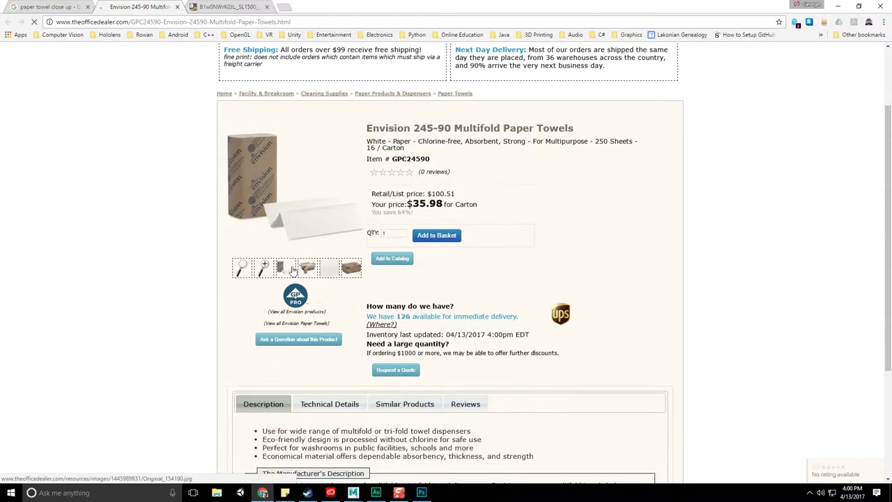
left_click(328, 267)
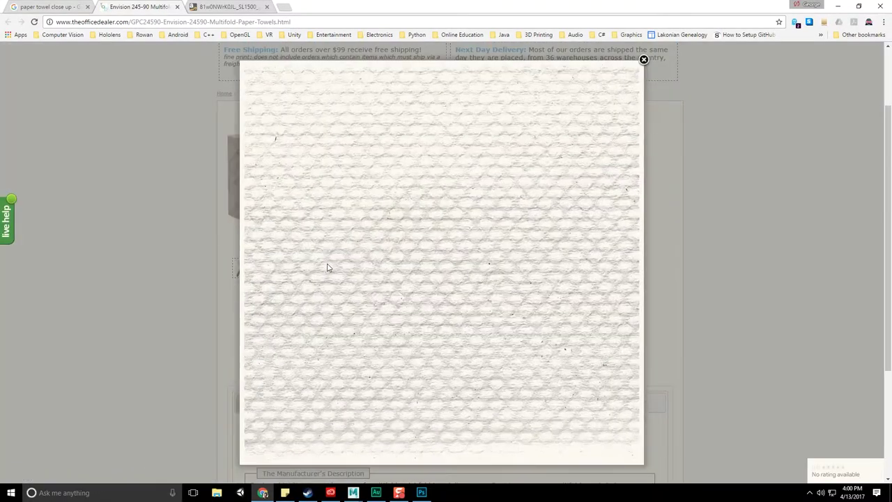
right_click(386, 206)
left_click(413, 242)
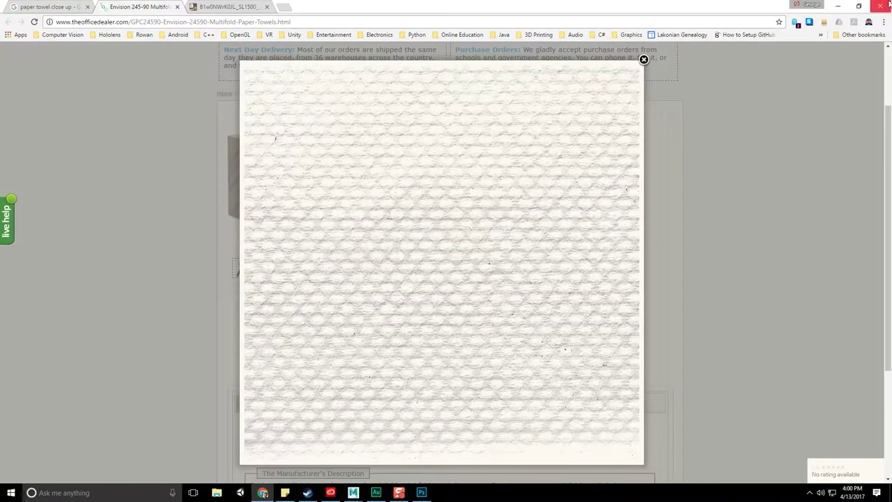
left_click(839, 6)
- Create a new clipboard-sized document and paste in the paper-towel texture
key("ctrl+n")
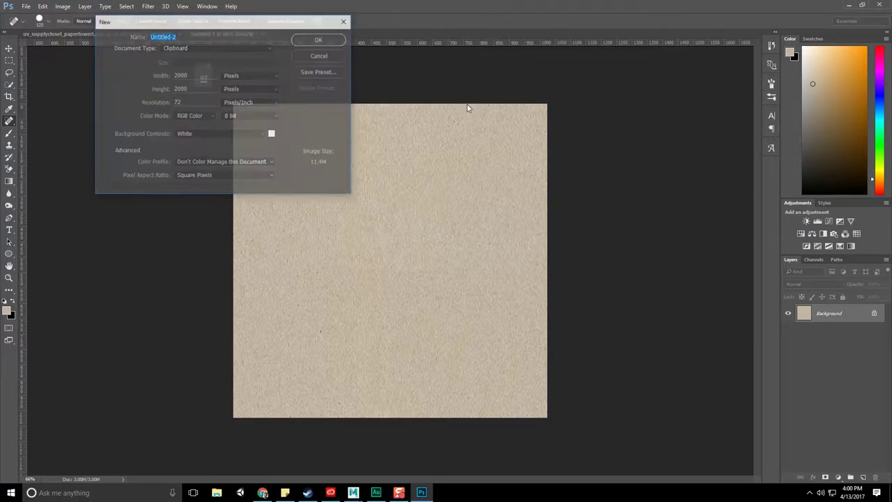
key("Return")
key("ctrl+v")
- Resize the pasted texture to 1024 px wide and fit it in view
left_click(66, 7)
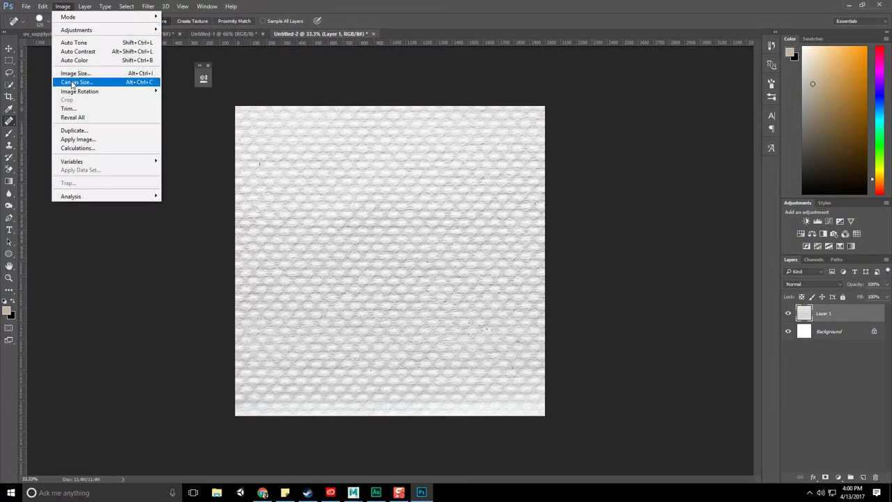
left_click(70, 84)
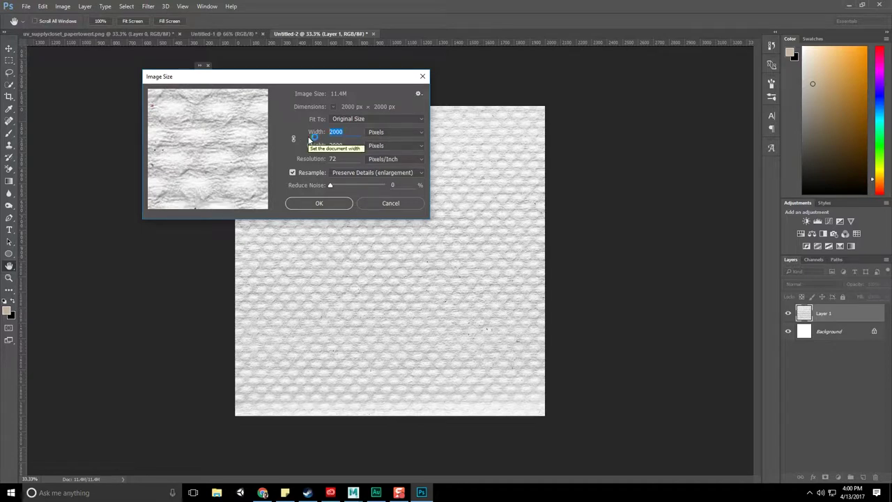
type("1024")
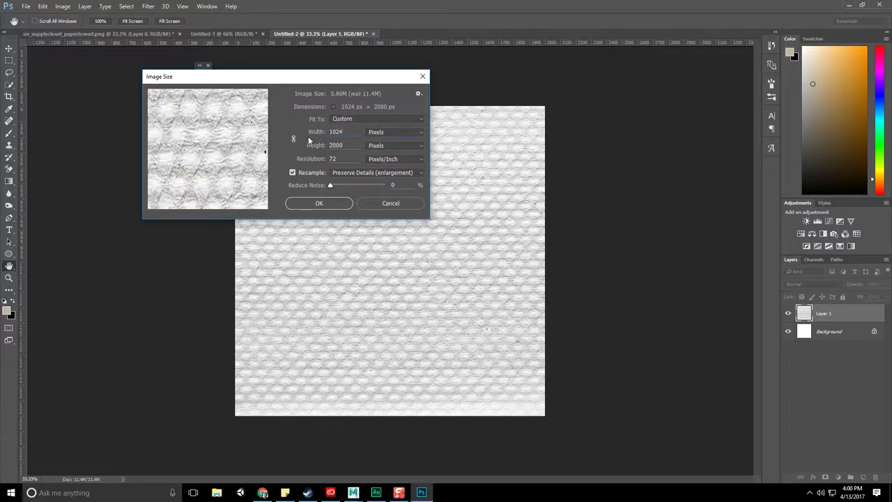
key("Return")
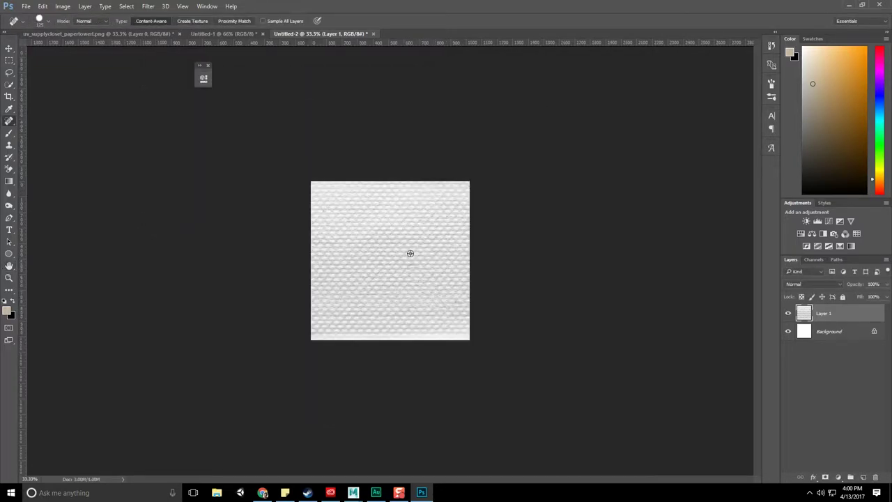
key("ctrl+0")
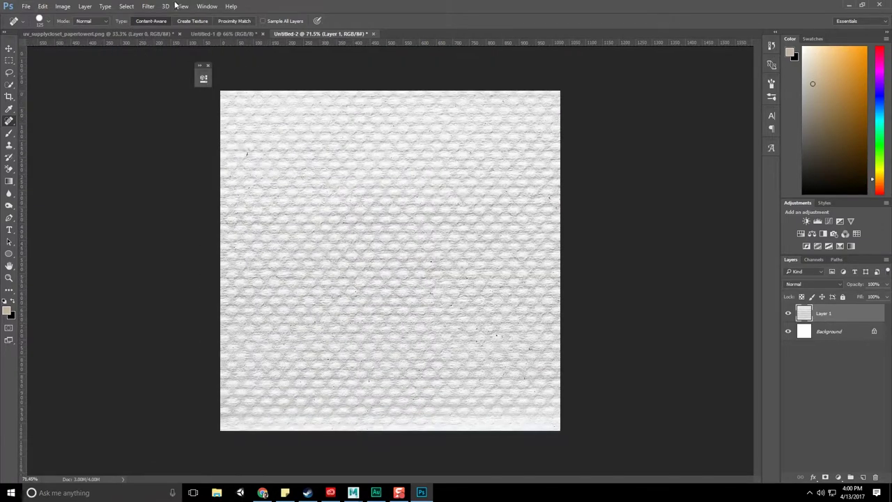
- Offset the towel texture with Wrap Around and spot-heal the vertical and horizontal seams
left_click(148, 6)
mouse_move(121, 207)
left_click(115, 232)
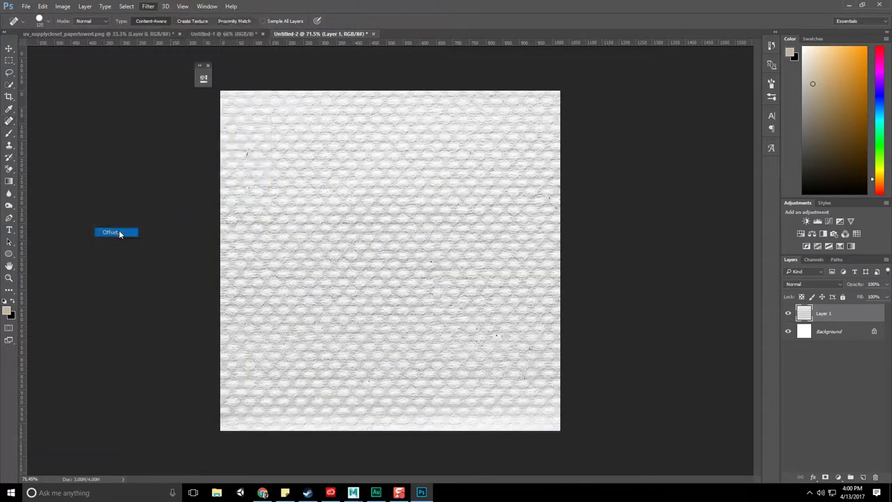
left_click(675, 130)
key("j")
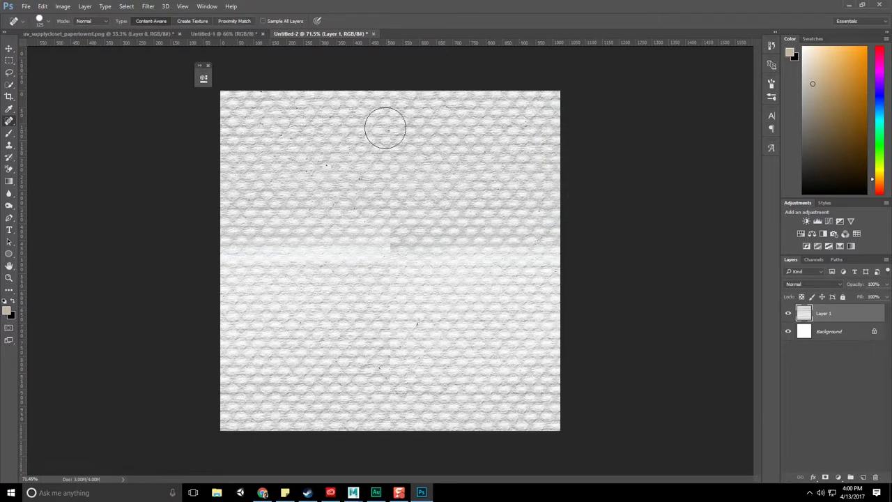
left_click_drag(390, 106, 404, 418)
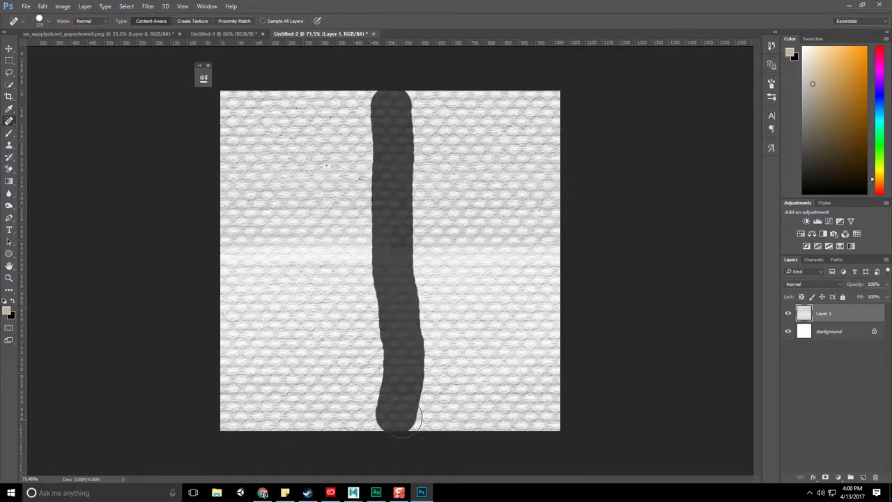
left_click(235, 259)
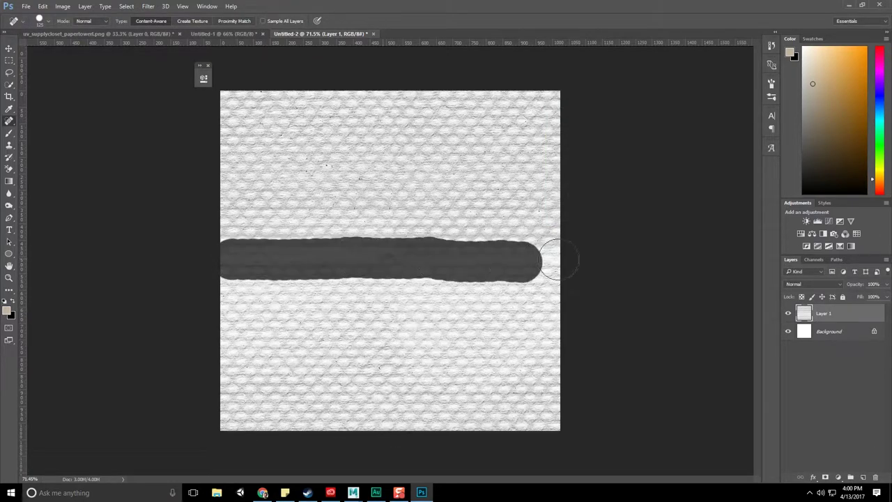
left_click_drag(236, 259, 613, 294)
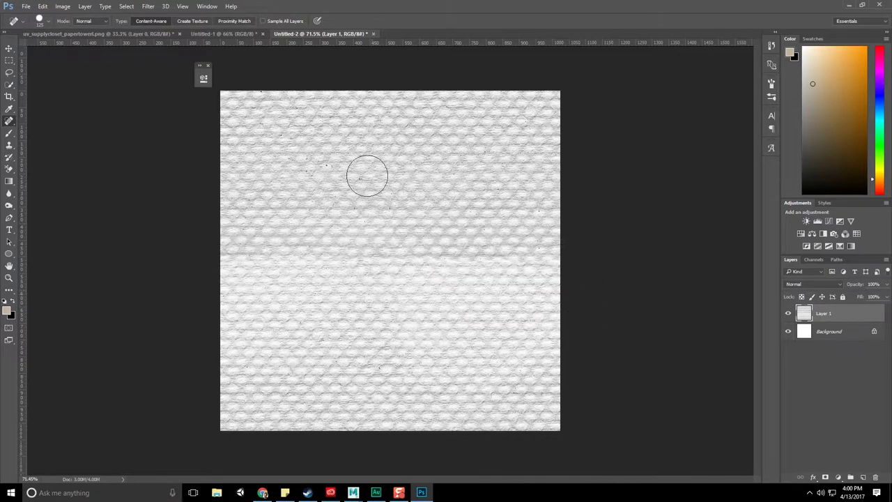
- Reapply Offset to shift the texture back to its original position
left_click(148, 6)
mouse_move(155, 188)
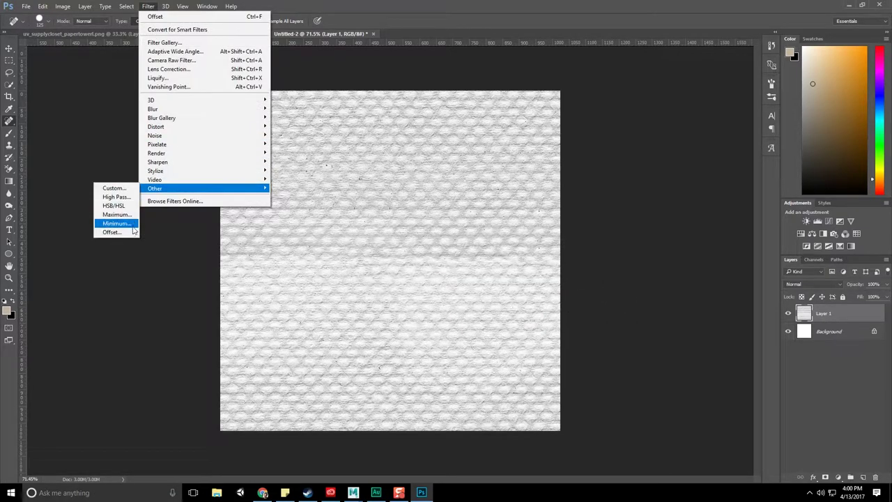
left_click(115, 232)
left_click(663, 133)
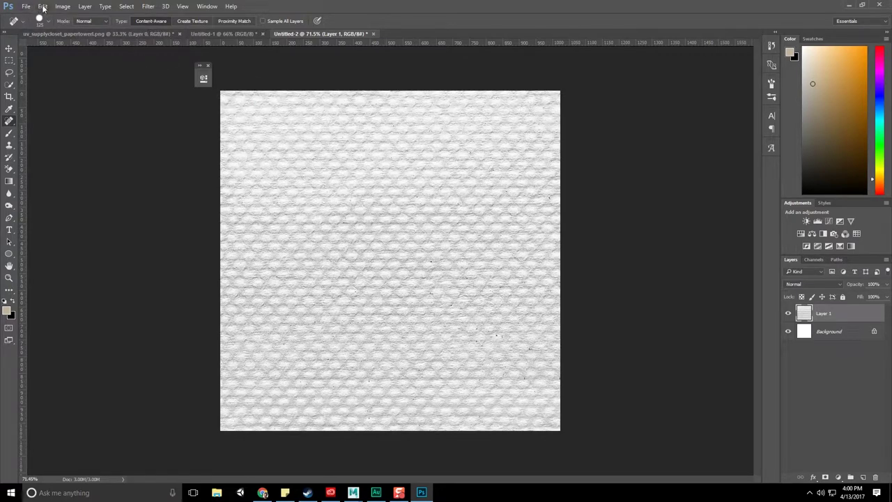
- Select the whole canvas and define it as a pattern named 'papertowel'
key("ctrl+a")
left_click(43, 6)
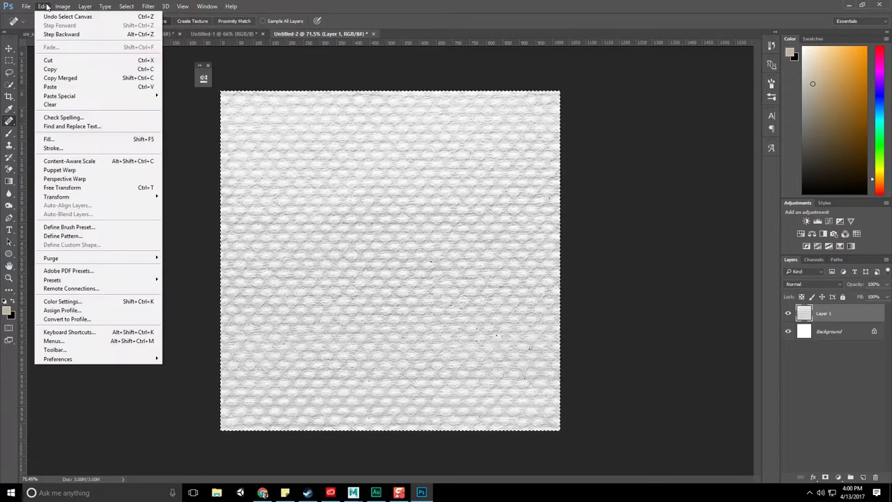
left_click(78, 236)
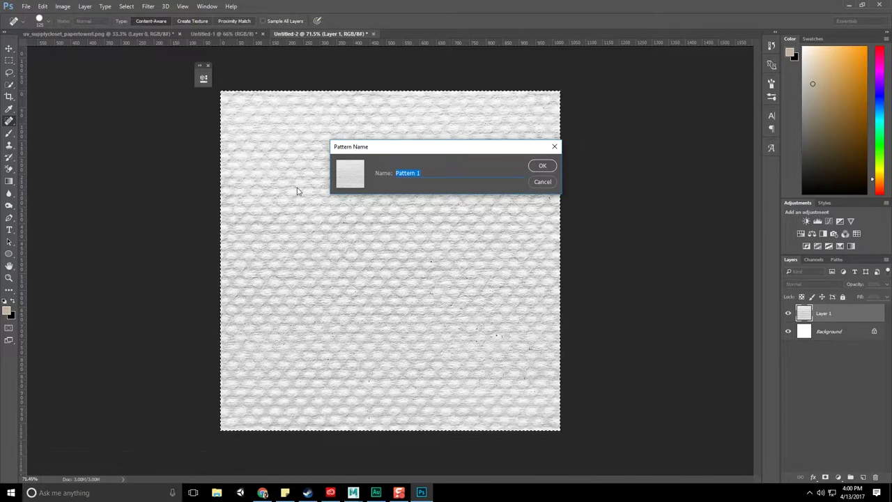
type("paper")
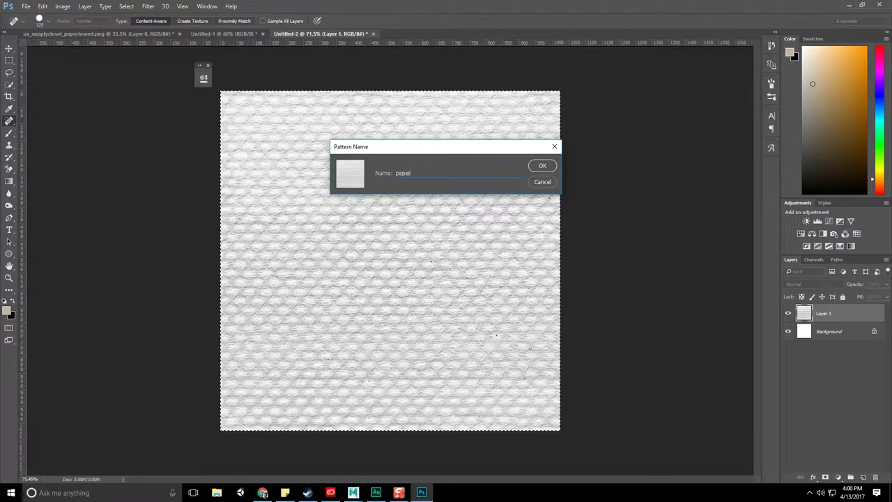
type("towler")
key("BackSpace")
key("BackSpace")
key("BackSpace")
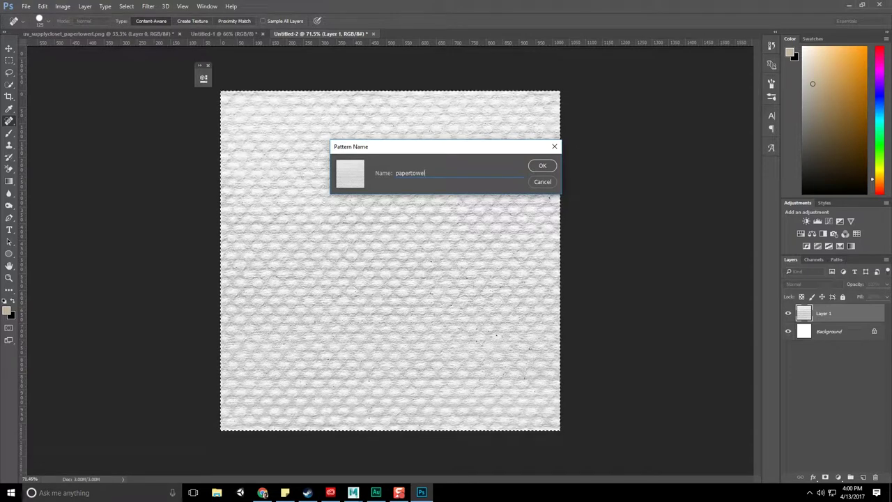
type("el")
key("Return")
- Resize the beige paper image in Untitled-1 to 2048 px
left_click(224, 34)
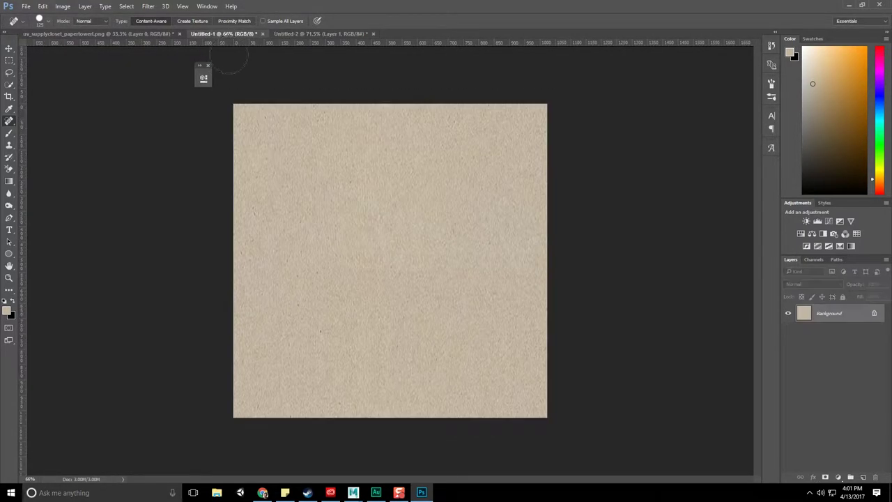
left_click(63, 7)
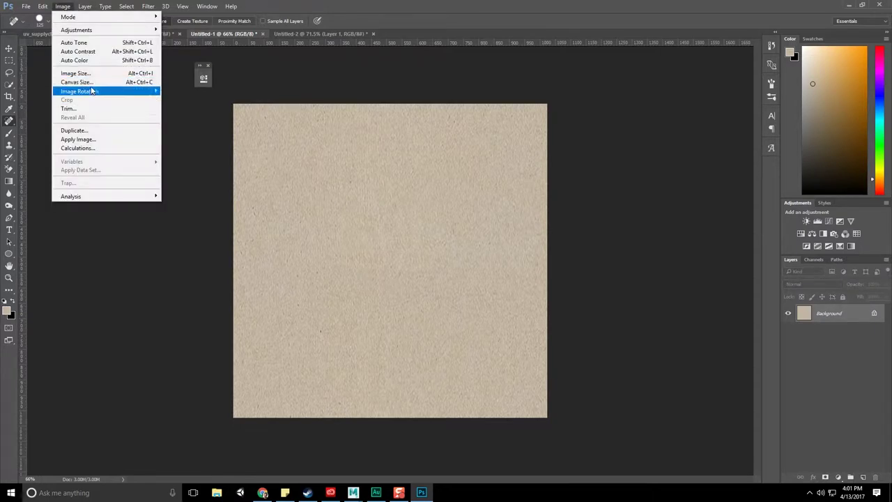
left_click(93, 76)
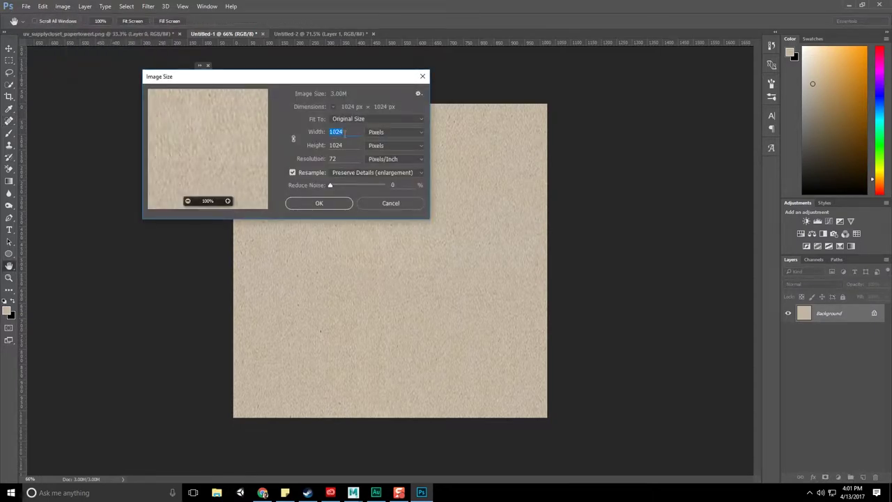
type("2048")
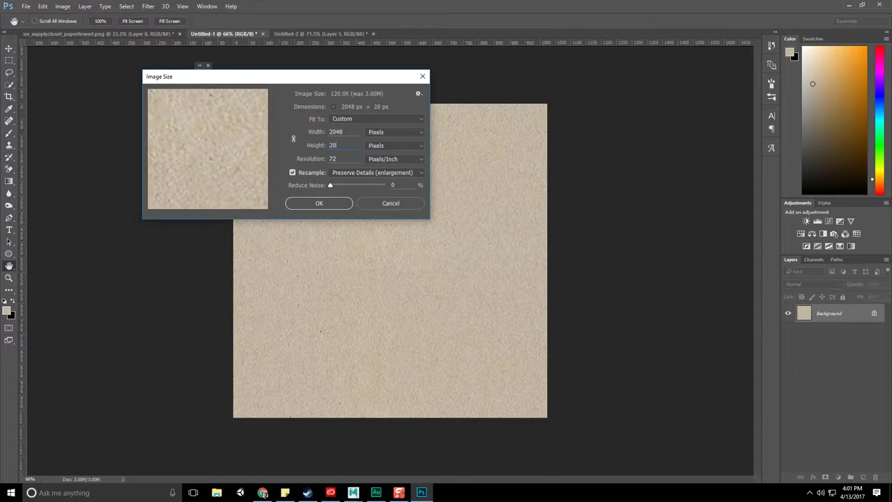
key("Return")
- Fit the enlarged image in view and add a new empty layer above the paper
key("j")
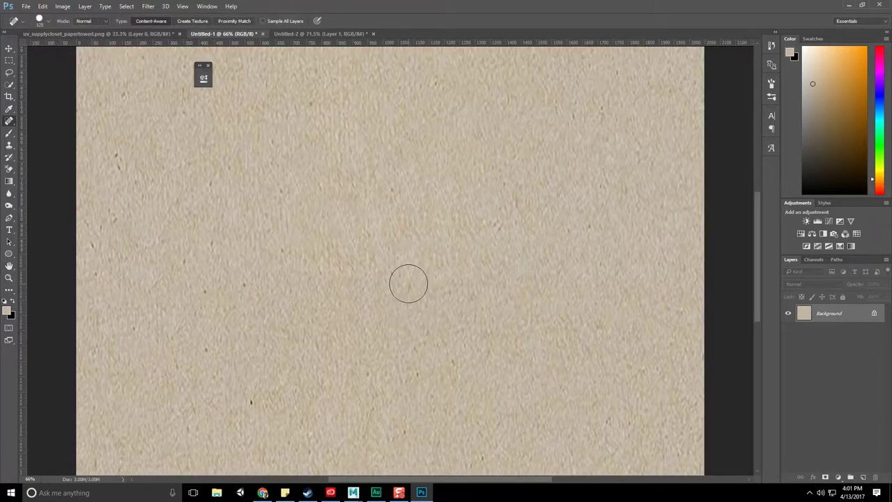
key("[")
key("[")
key("[")
key("ctrl+minus")
key("ctrl+minus")
key("ctrl+minus")
key("ctrl+0")
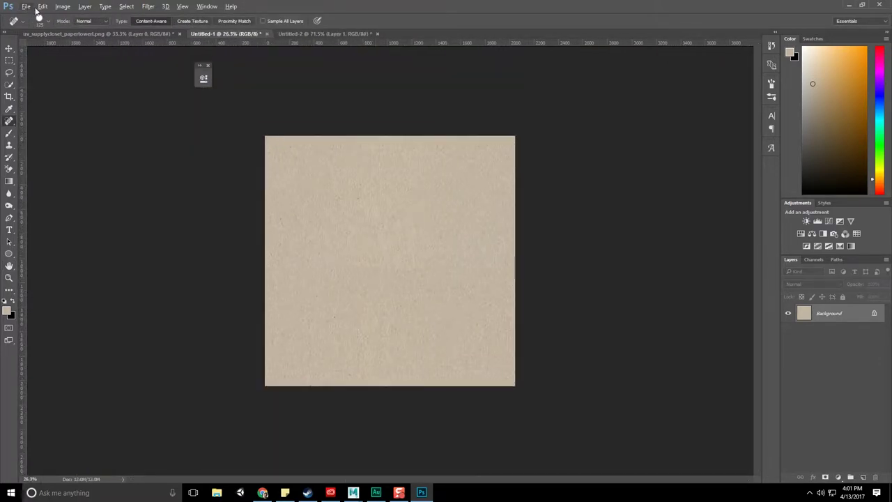
left_click(40, 7)
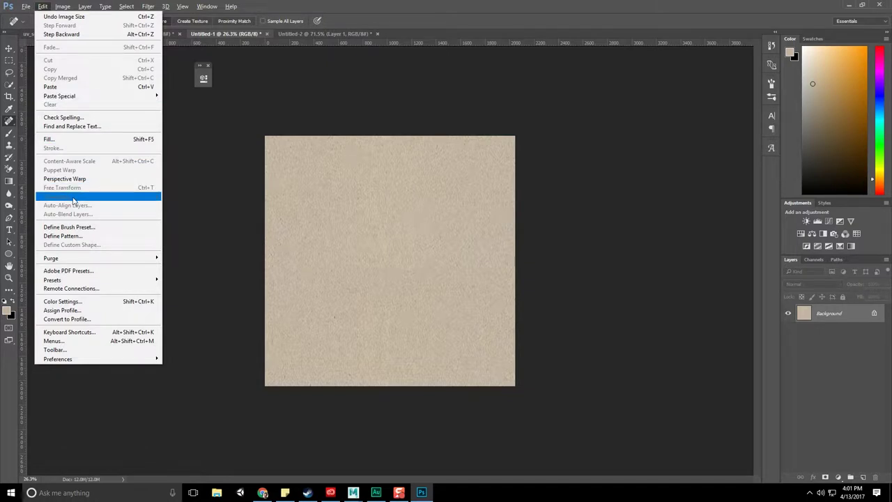
left_click(624, 138)
left_click(863, 478)
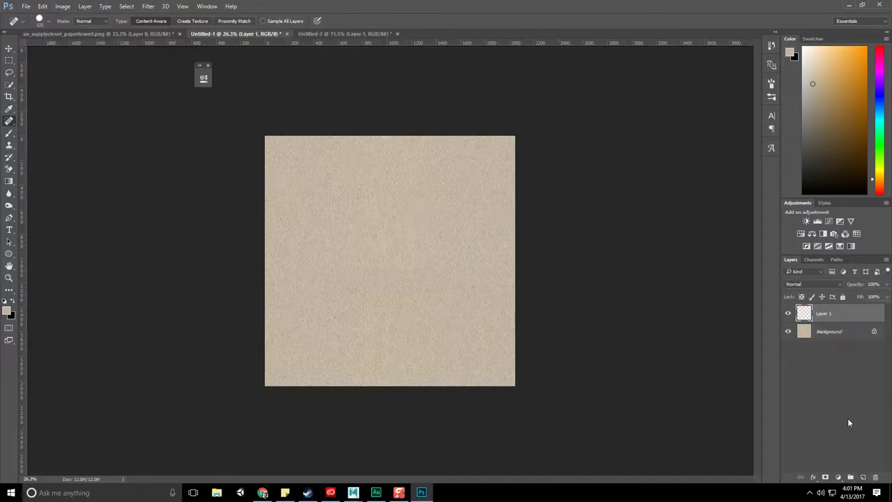
- Fill the new layer with the saved papertowel pattern using Edit > Fill
key("shift+F5")
left_click(213, 95)
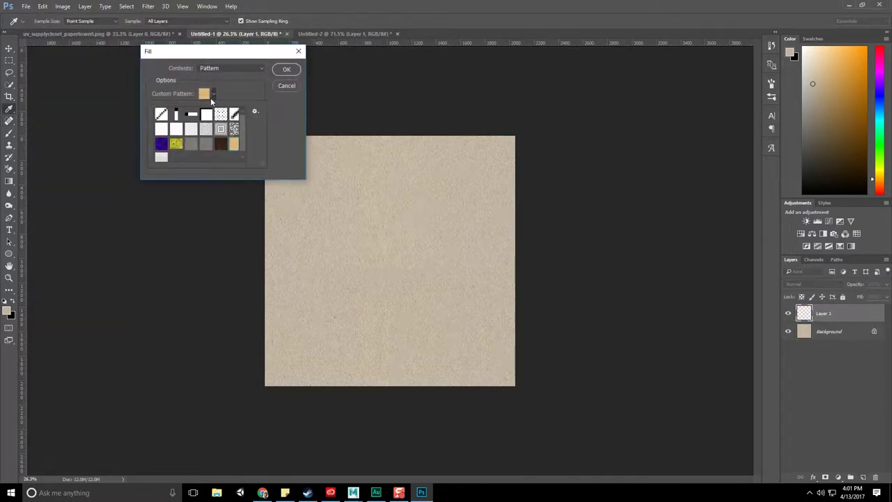
left_click(161, 156)
key("j")
left_click(282, 71)
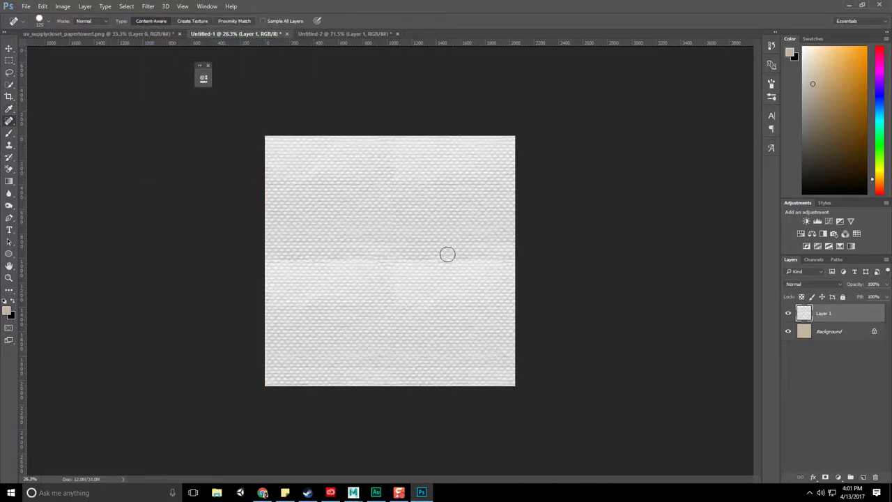
scroll(546, 275, "up", 1)
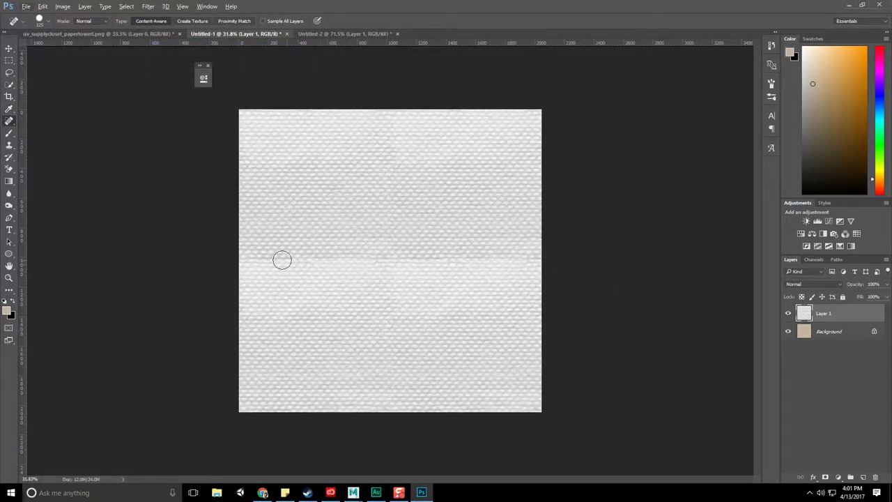
left_click(888, 286)
- Lower the pattern layer to 64% opacity and cycle its blend modes, starting from Darken
left_click_drag(875, 298, 872, 297)
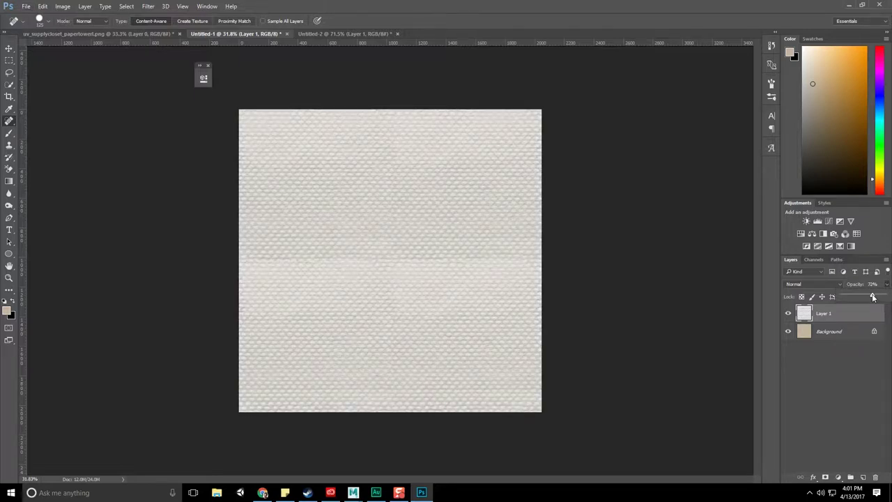
left_click(819, 285)
left_click(809, 309)
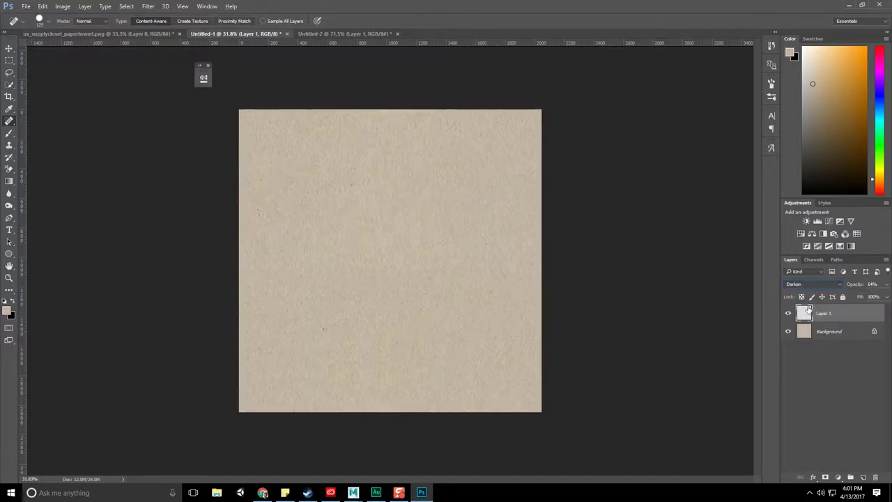
key("Down")
key("Down")
key("Down")
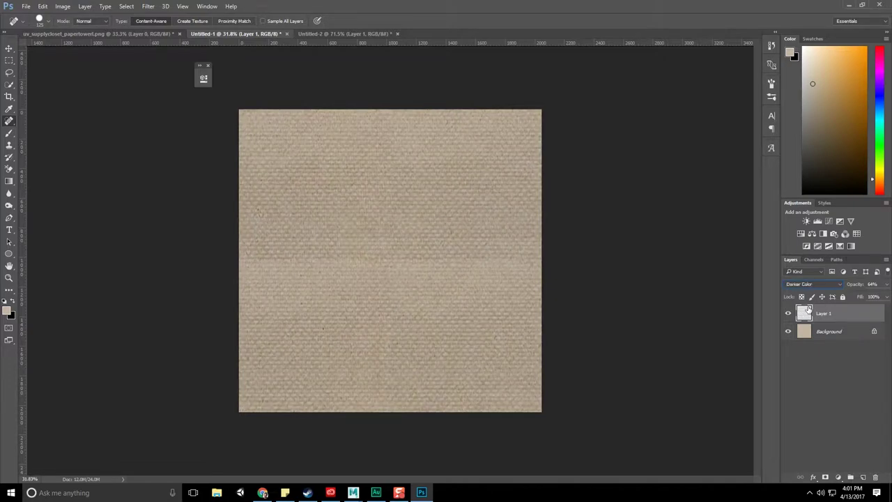
key("Down")
key("Down")
key("Down")
key("Down")
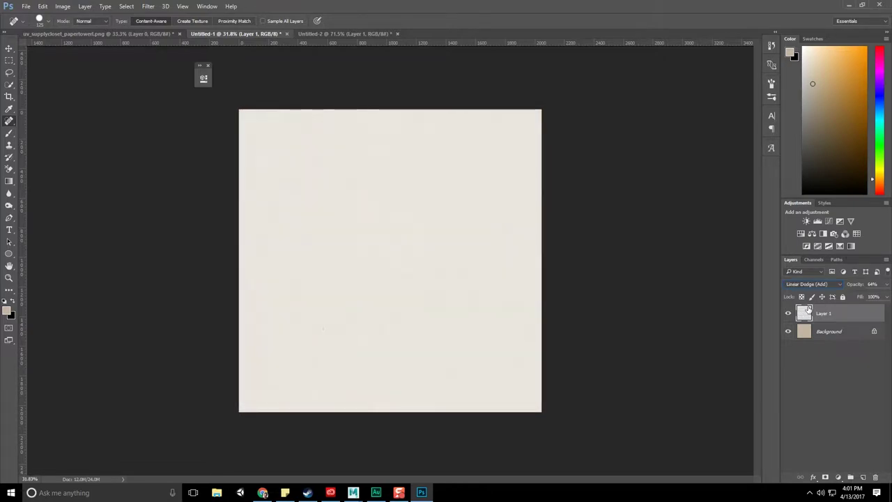
key("Down")
key("Down")
key("Down")
key("Down")
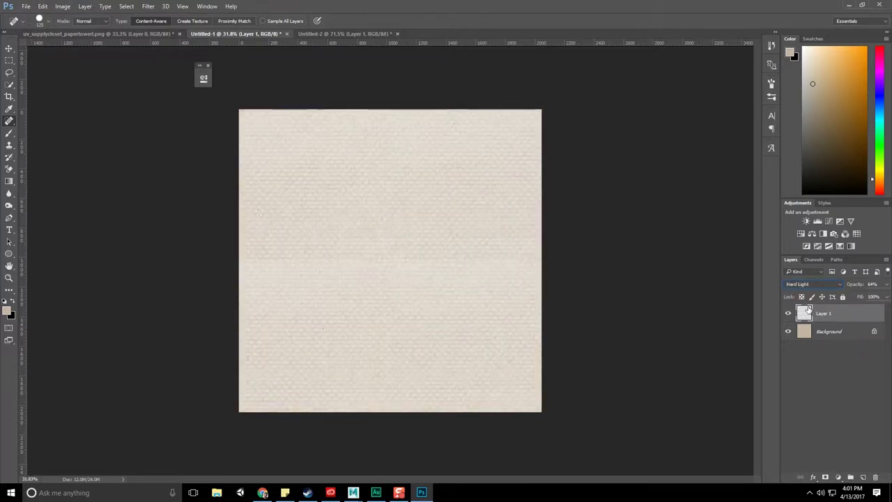
key("Down")
key("Down")
key("Down")
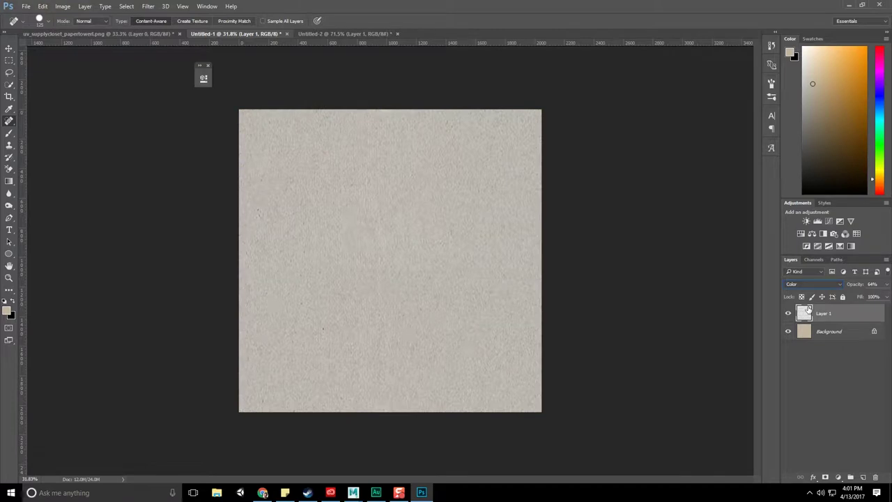
- Reset Layer 1 to Normal blending at full opacity
key("Home")
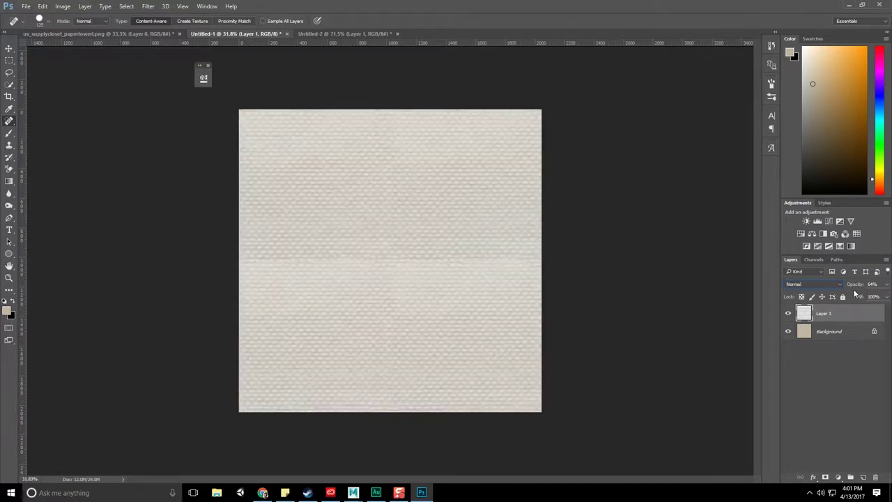
left_click(887, 285)
left_click_drag(878, 296, 890, 296)
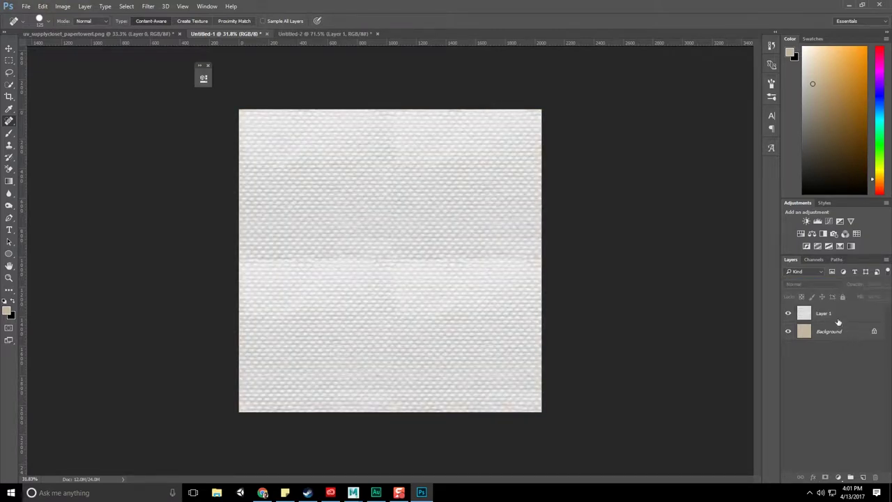
- Try raising the black input level in Levels, then cancel the change
key("ctrl+l")
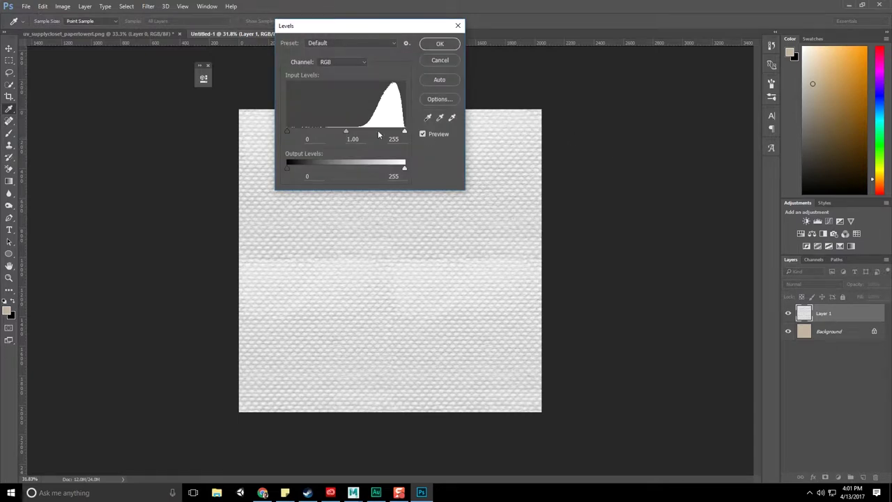
left_click_drag(286, 135, 353, 138)
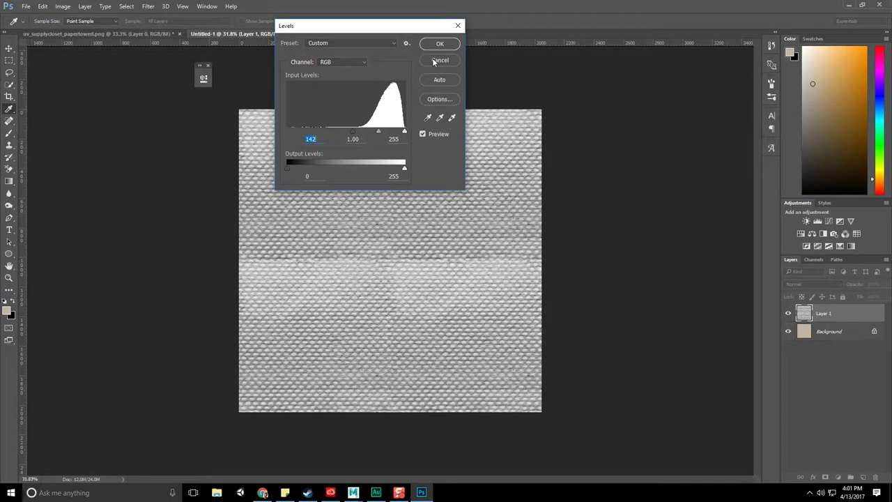
left_click(433, 61)
- Cycle Layer 1's blend mode from Multiply and settle on Soft Light
left_click(819, 283)
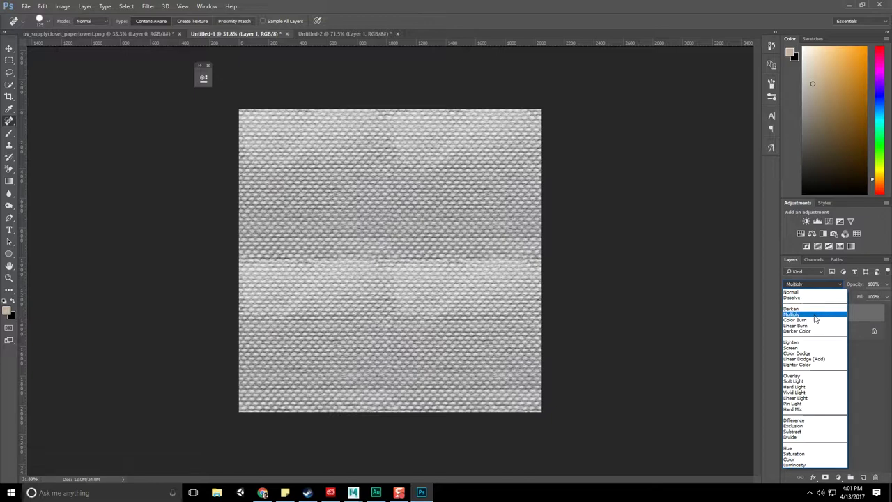
left_click(816, 315)
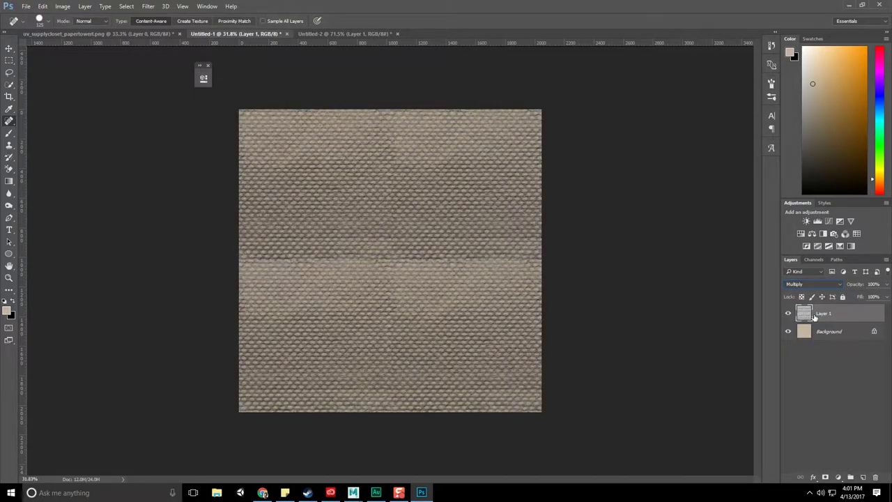
key("Up")
key("Down")
key("Down")
key("Up")
key("Down")
key("Down")
key("Down")
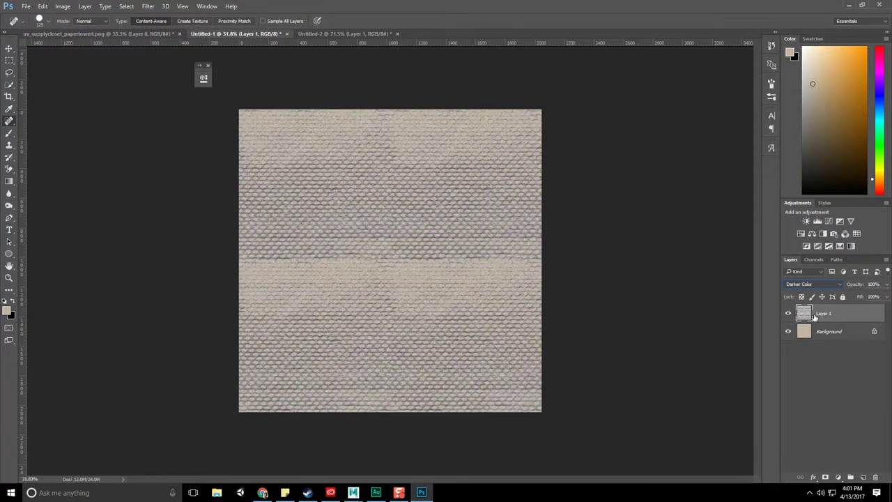
key("Down")
key("Down")
key("Down")
key("Down")
key("Down")
key("Down")
key("Down")
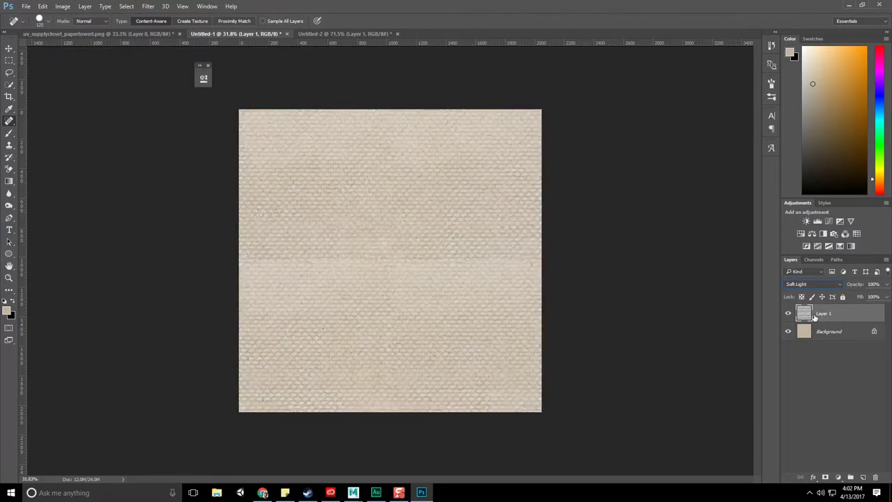
key("Down")
key("Down")
key("Up")
left_click(9, 60)
- Copy a strip from the texture's top onto Layer 2 and move it to the canvas middle
mouse_move(230, 141)
left_mouse_down()
mouse_move(549, 202)
mouse_move(558, 195)
left_mouse_up()
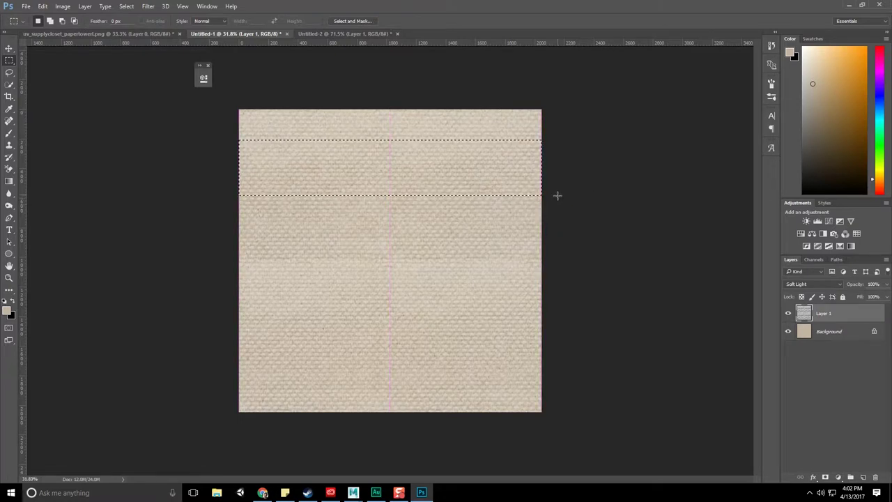
key("ctrl+j")
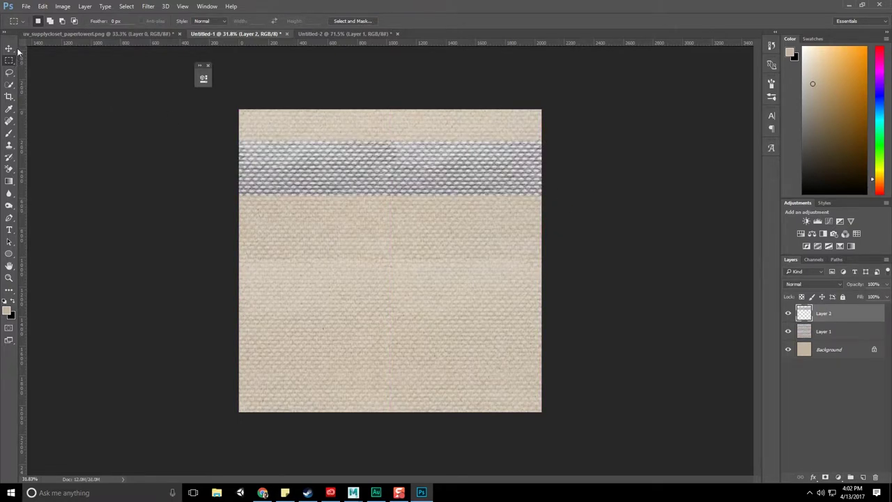
left_click(10, 49)
left_click_drag(422, 186, 447, 280)
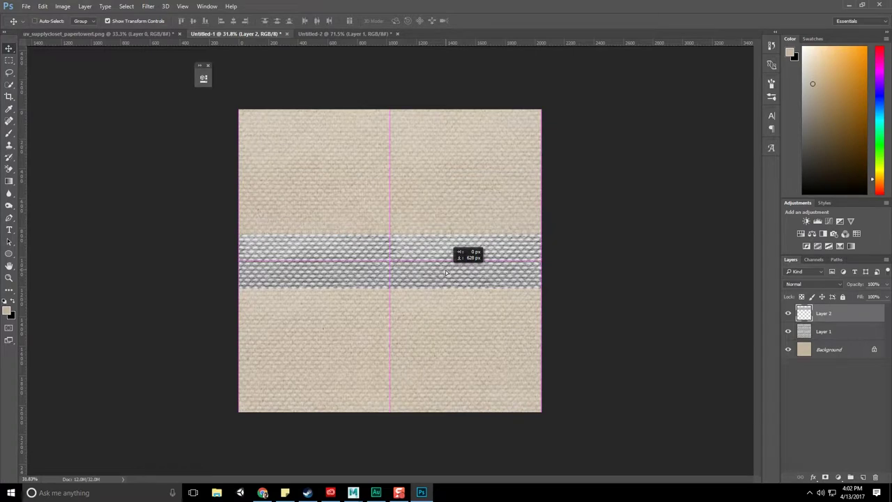
- Keep Layer 2 at Normal, set Layer 1 back to Normal blending, and deselect layers
left_click(832, 285)
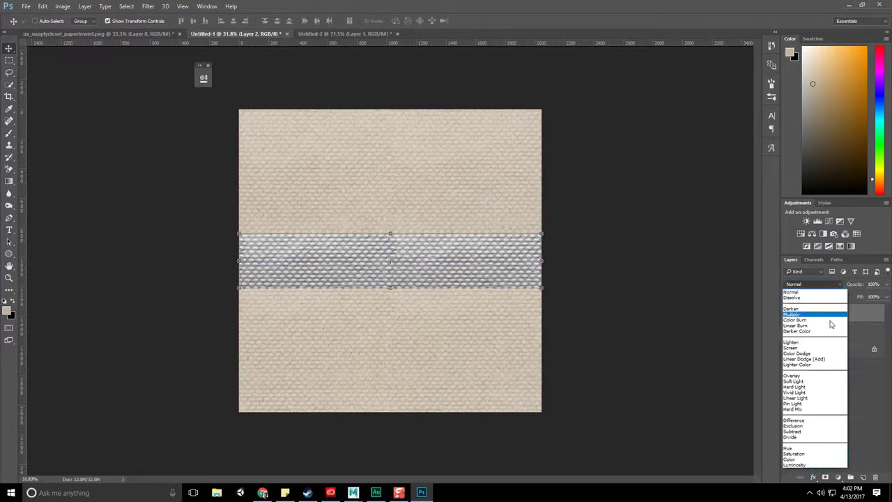
left_click(869, 370)
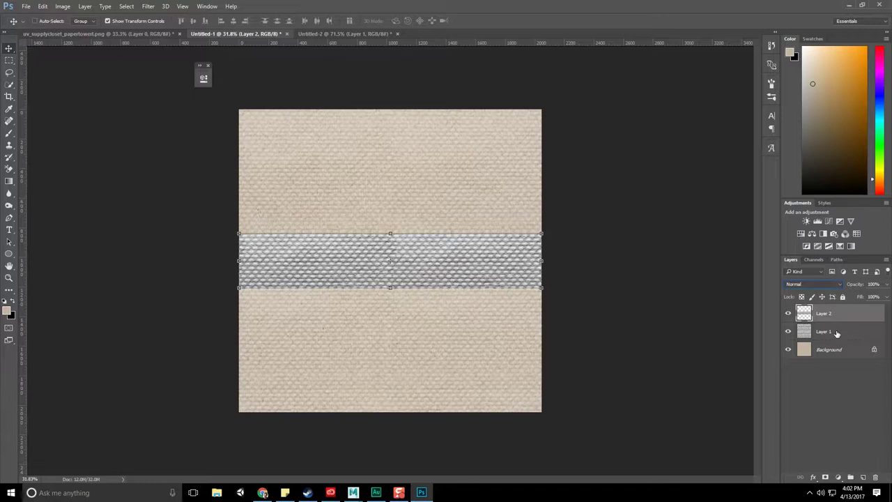
left_click(838, 333)
right_click(842, 330)
left_click(858, 340)
key("shift+alt+f")
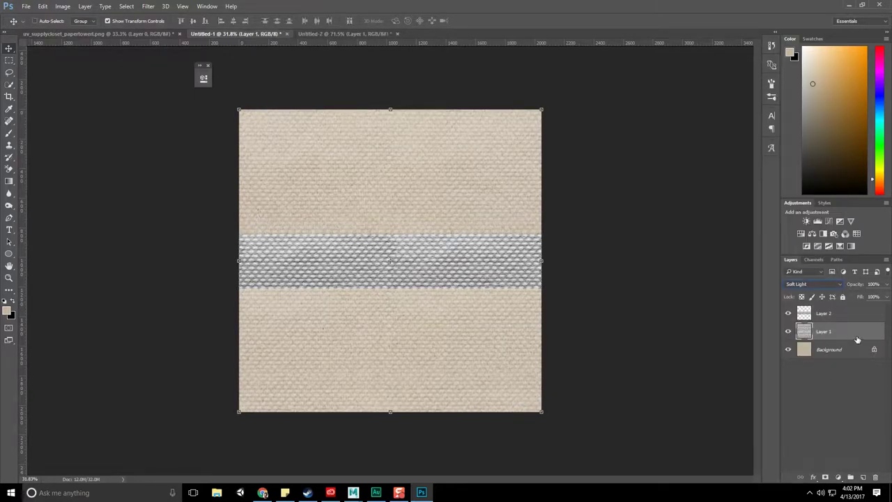
left_click(812, 284)
left_click(802, 327)
left_click(836, 315)
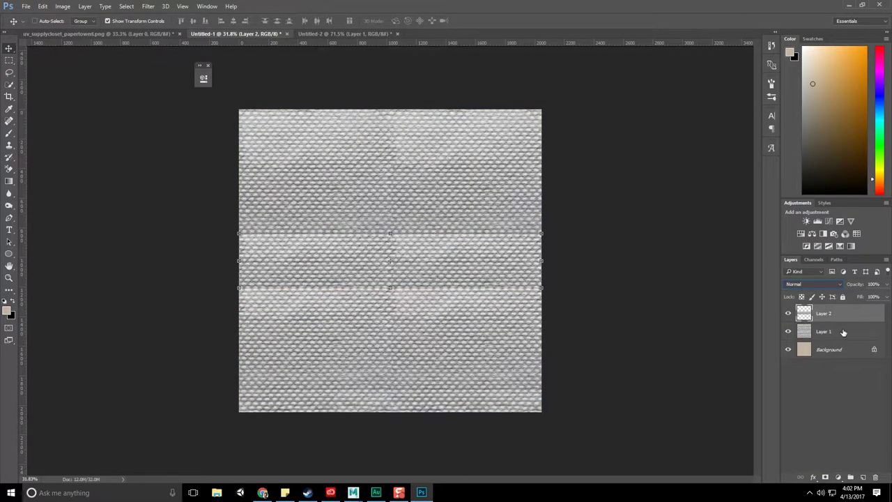
left_click(658, 351)
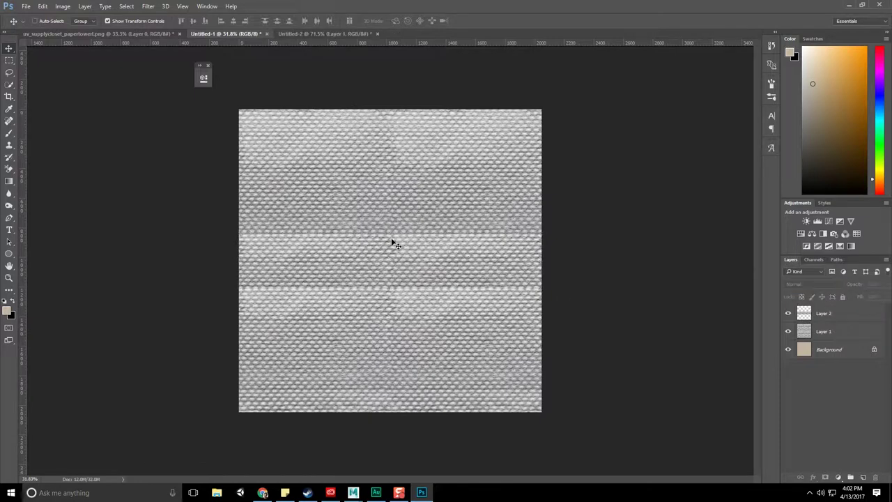
- Stretch the Layer 2 strip about 6% taller at its top and bottom edges and commit
scroll(409, 297, "up", 3)
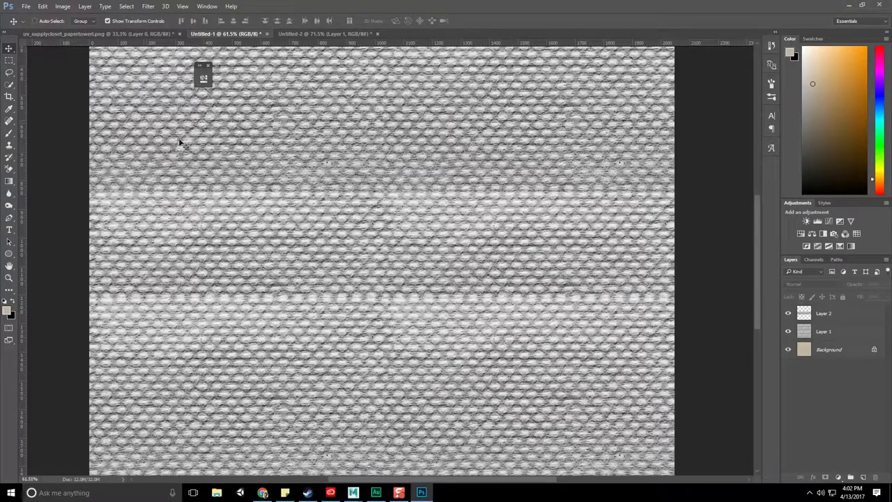
left_click(843, 331)
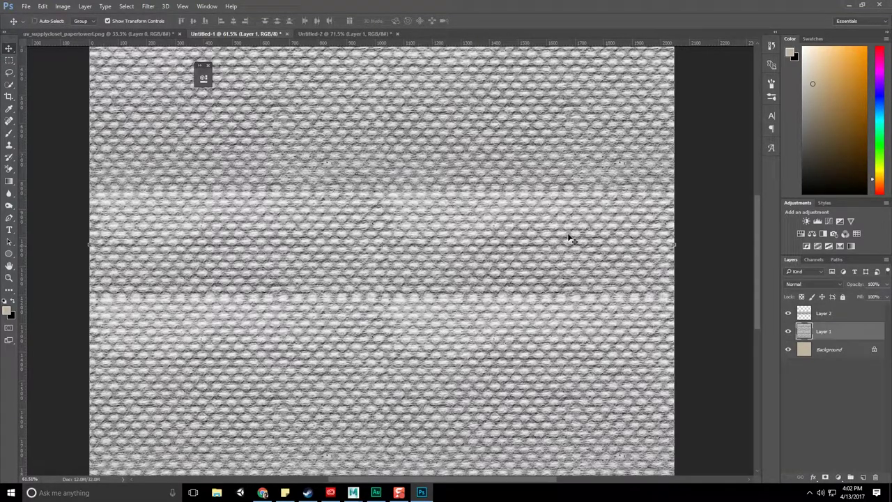
left_click(877, 309)
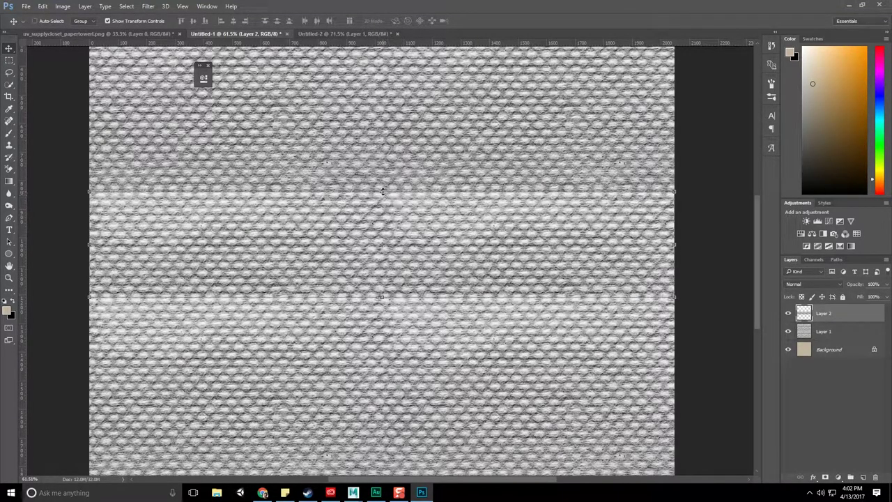
left_click_drag(382, 191, 382, 186)
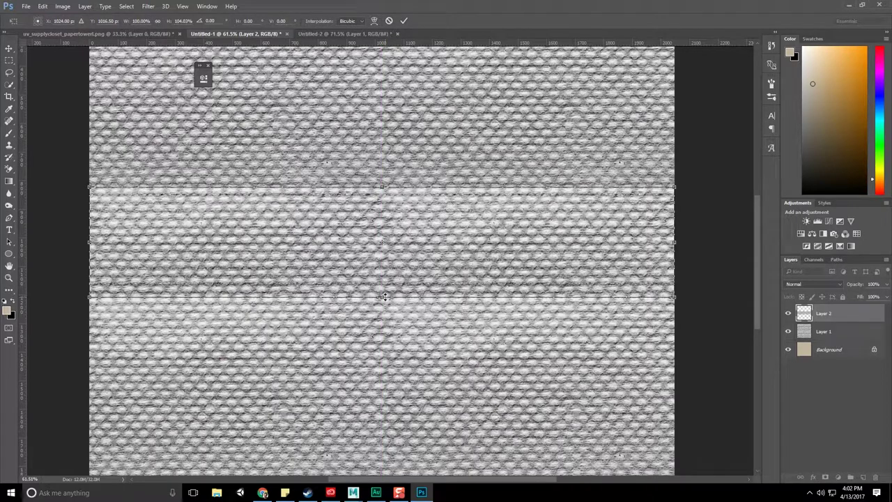
left_click_drag(384, 297, 382, 299)
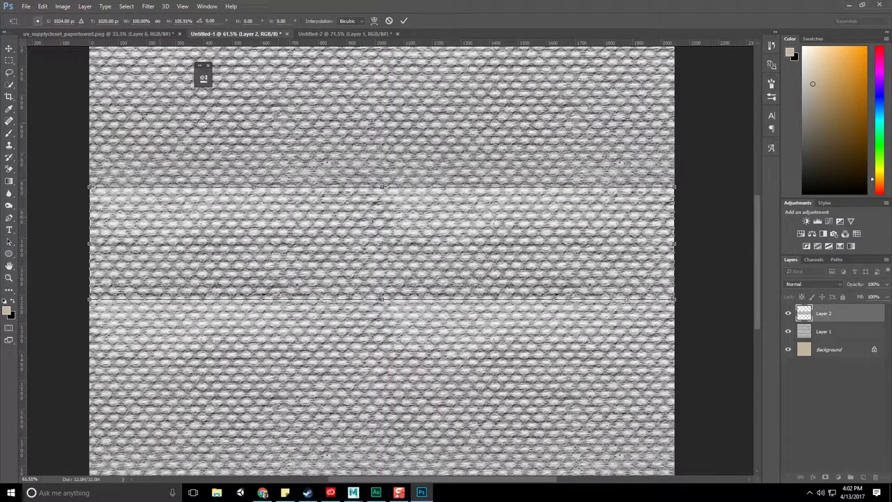
left_click(7, 53)
key("Return")
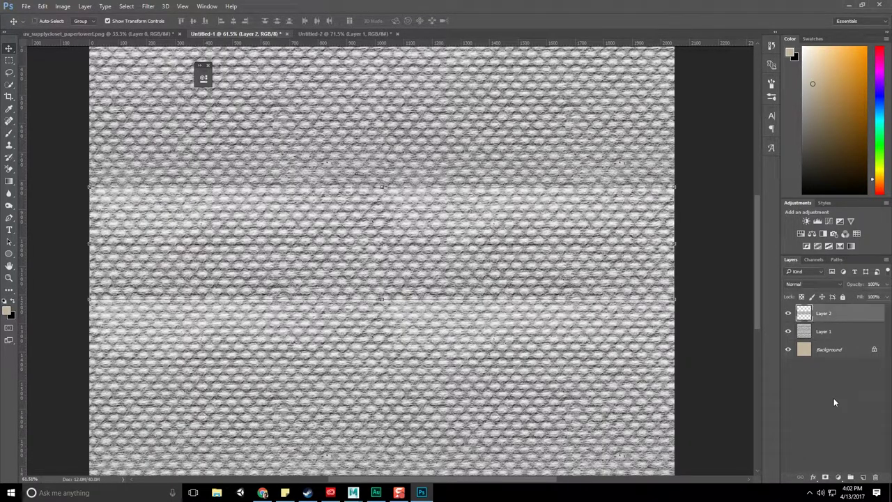
- Add a layer mask to Layer 2 and brush black over the strip's bright top seam
left_click(827, 478)
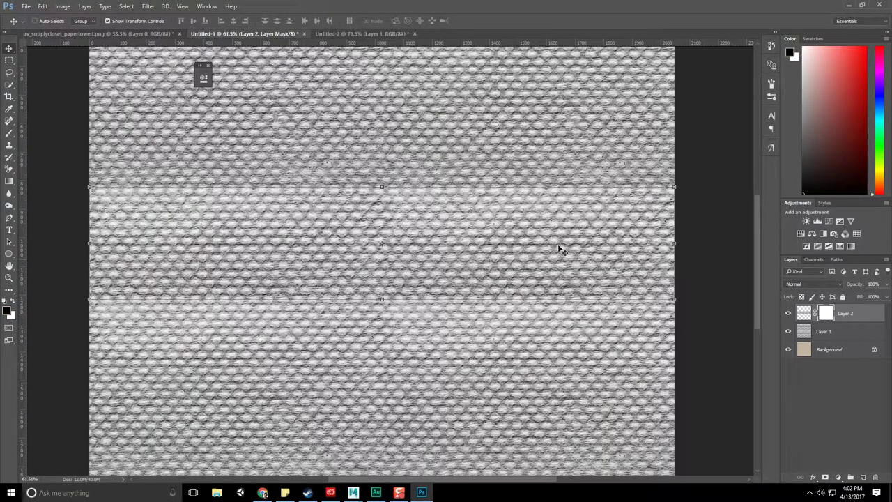
right_click(15, 139)
left_click(53, 133)
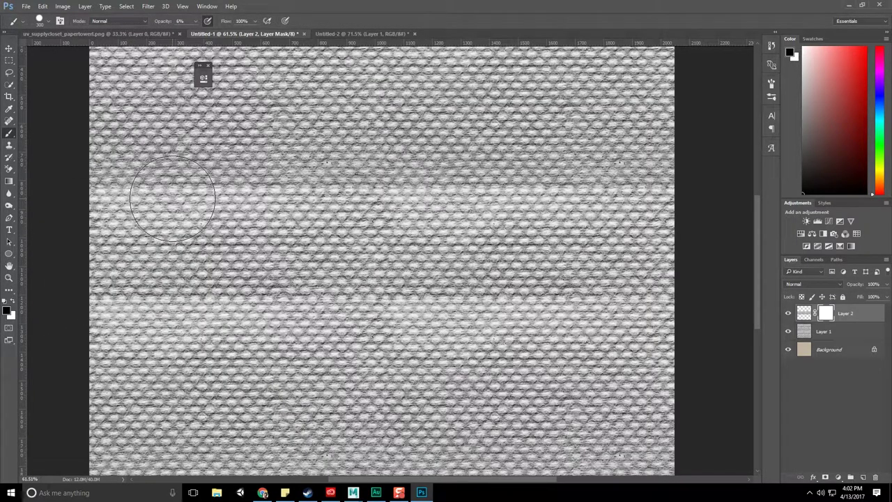
key("bracketleft")
key("bracketleft")
key("bracketleft")
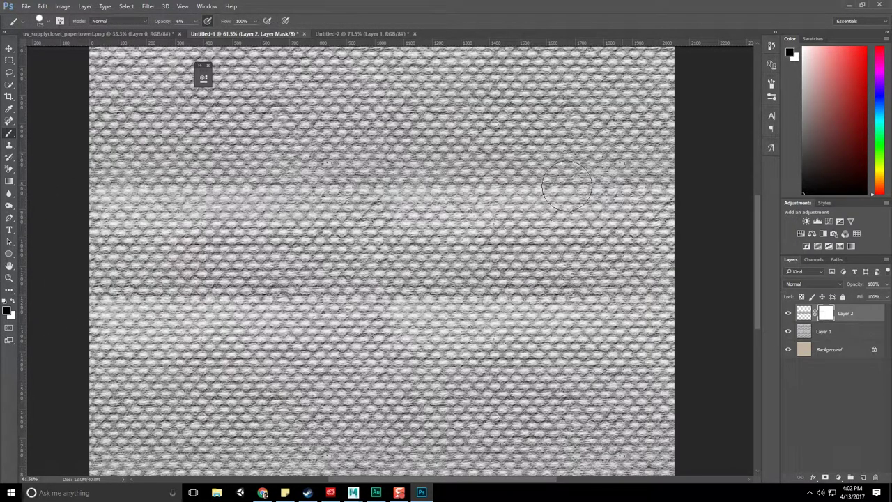
mouse_move(568, 186)
left_mouse_down()
mouse_move(677, 178)
mouse_move(561, 184)
left_mouse_up()
left_click_drag(678, 174, 455, 189)
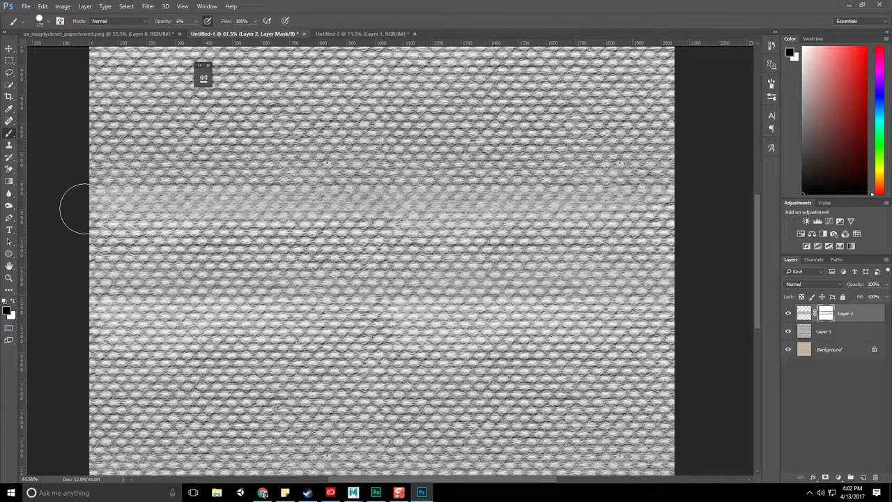
- Refine the mask with a smaller brush, alternating white and black with X
scroll(453, 205, "down", 2)
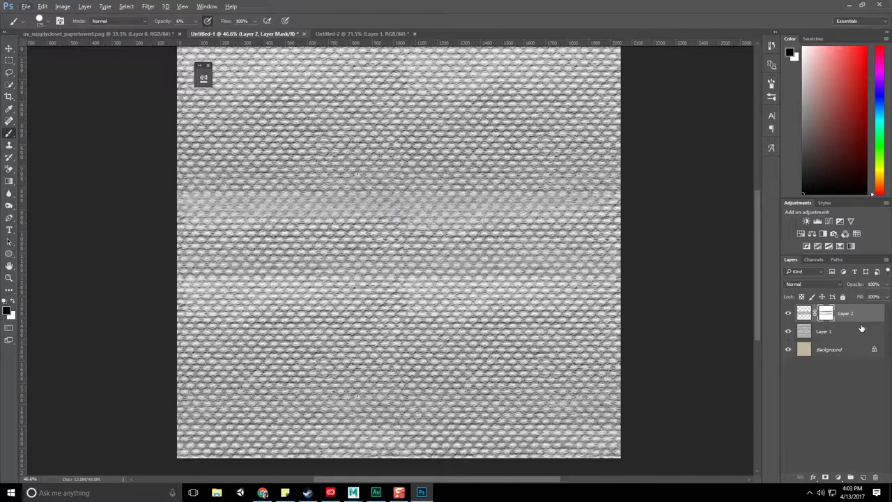
scroll(488, 227, "up", 2)
scroll(488, 227, "down", 2)
scroll(488, 229, "up", 3)
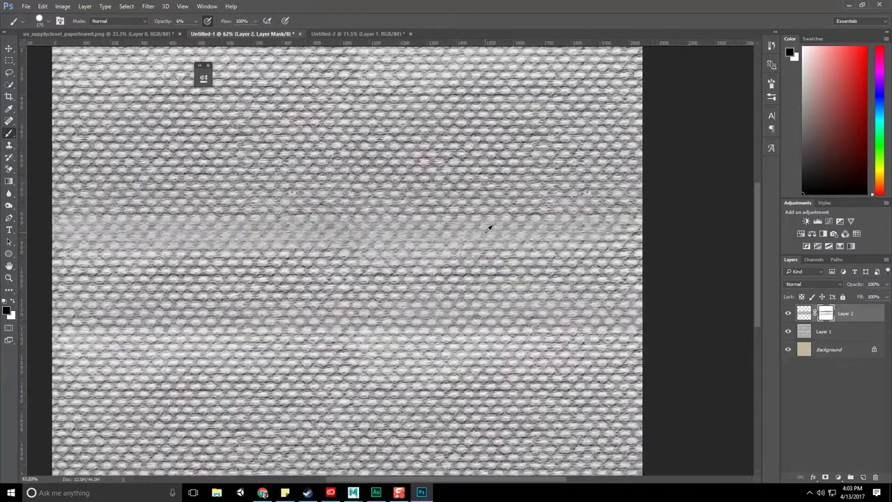
scroll(489, 229, "up", 1)
key("x")
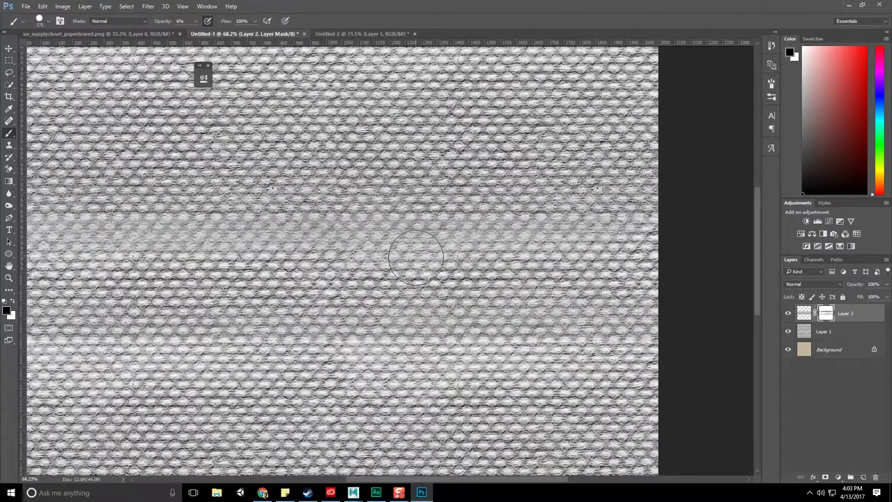
key("bracketleft")
key("bracketleft")
key("bracketleft")
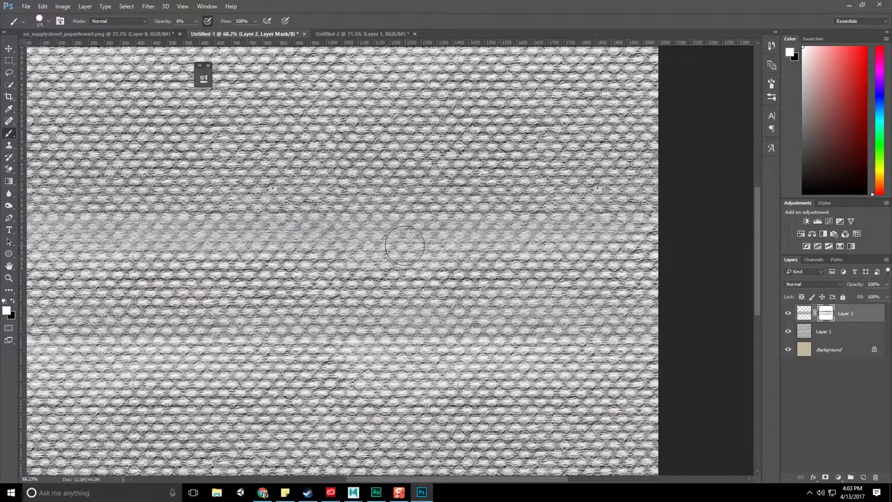
key("bracketleft")
key("bracketleft")
key("bracketleft")
key("bracketleft")
key("bracketleft")
key("x")
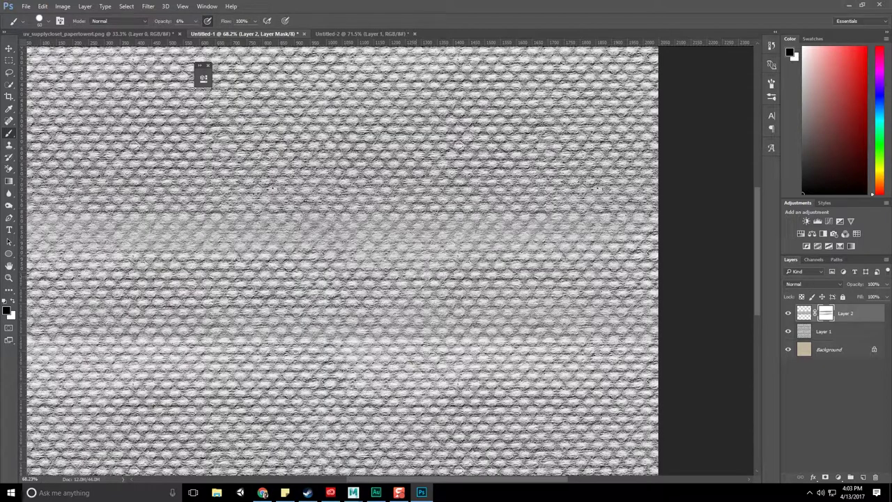
key("x")
scroll(496, 268, "down", 5)
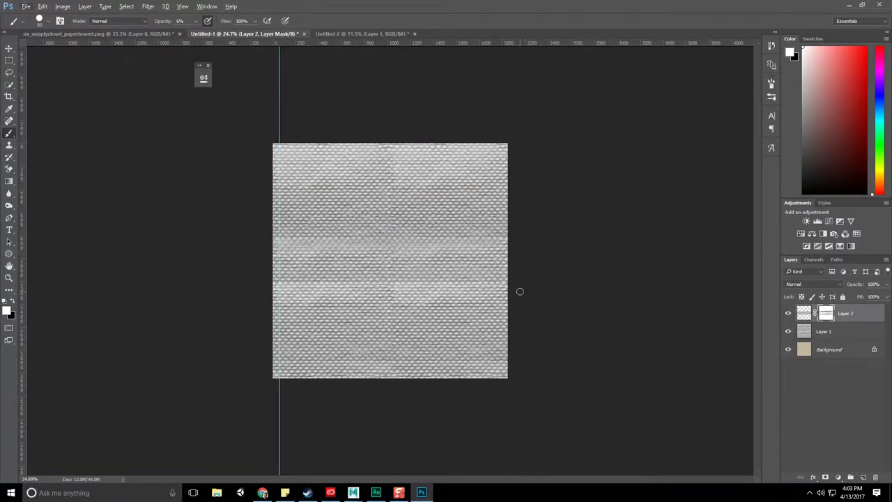
- Merge Layer 1 and Layer 2 into one layer and blend it in Soft Light
left_click(826, 331, "shift")
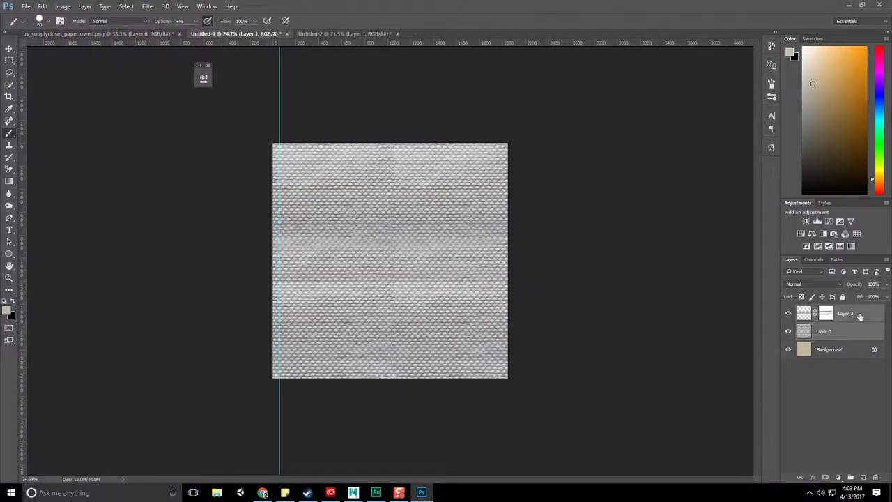
right_click(865, 322)
left_click(769, 337)
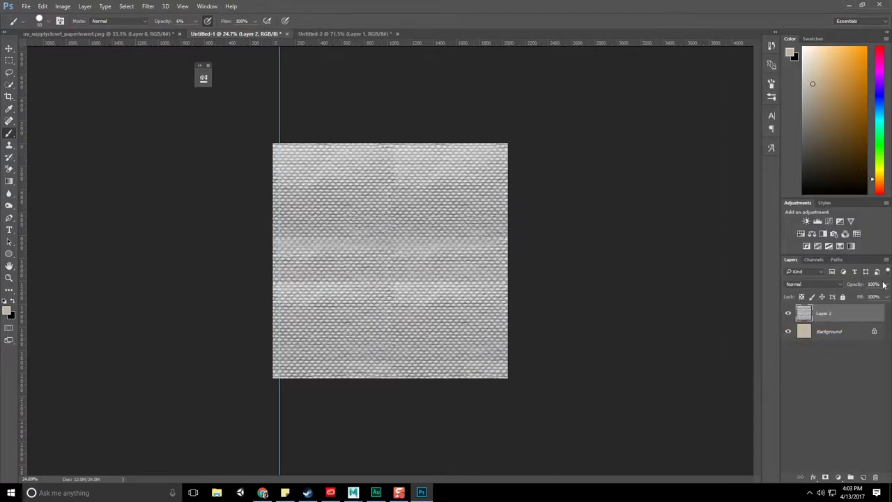
left_click(812, 284)
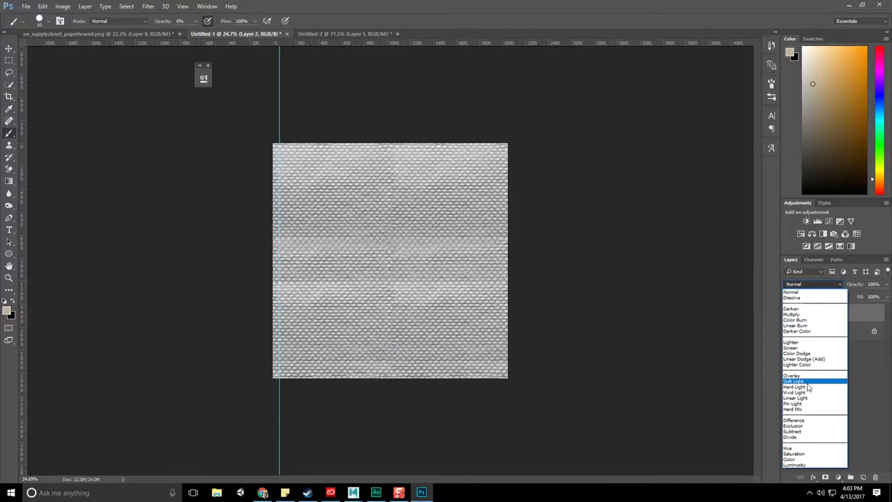
left_click(801, 381)
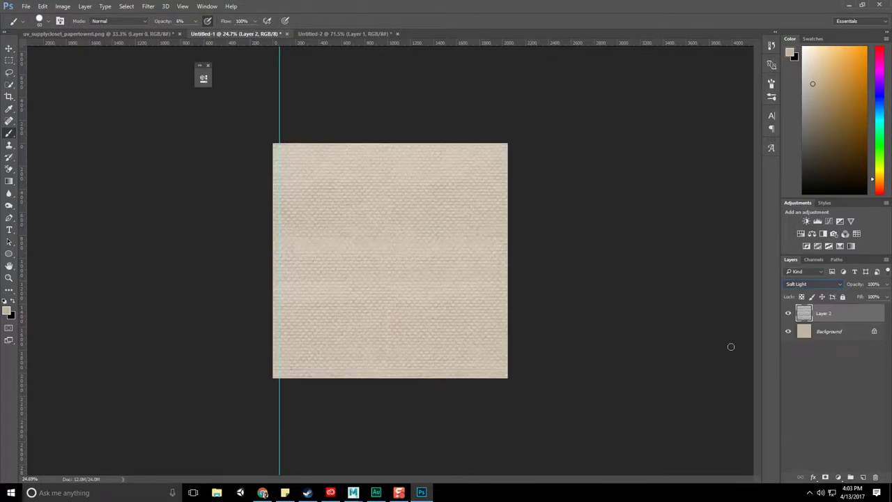
left_click(9, 60)
scroll(422, 220, "up", 2)
scroll(425, 237, "up", 2)
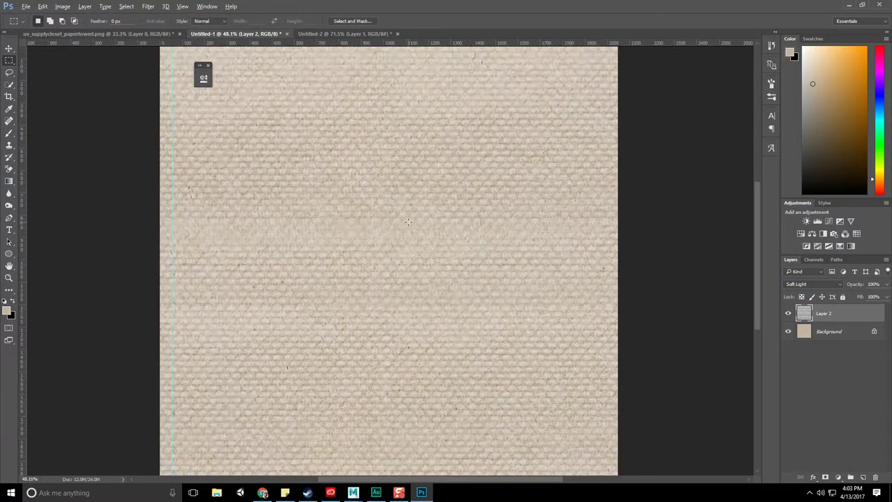
scroll(429, 258, "up", 1)
scroll(438, 300, "down", 2)
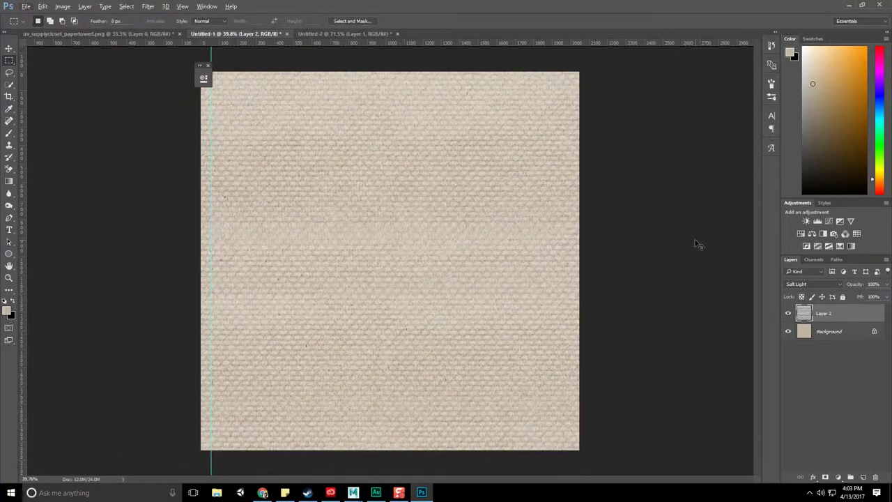
- Select the lower strip of the UV layout and browse fill patterns without filling
left_click(129, 33)
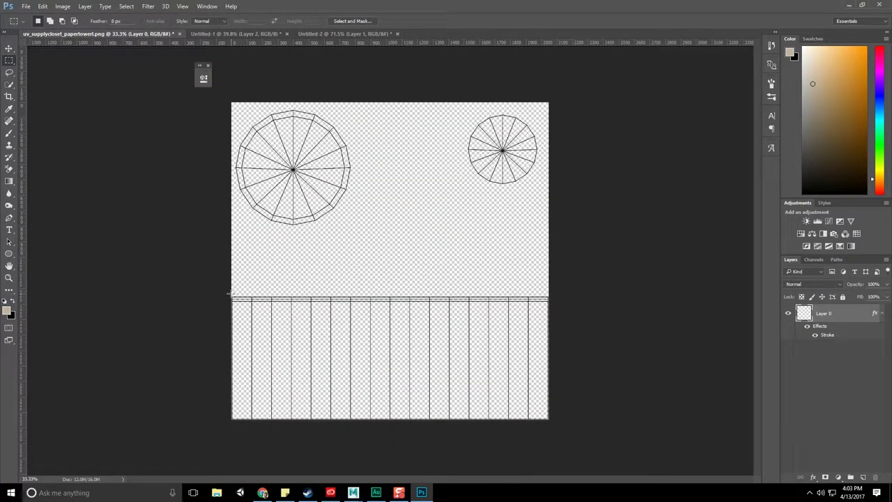
left_click_drag(229, 293, 594, 436)
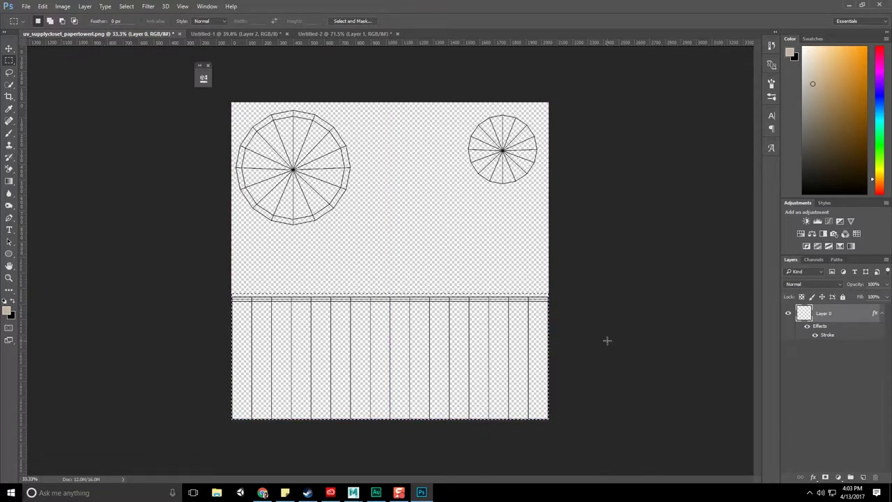
key("shift+F5")
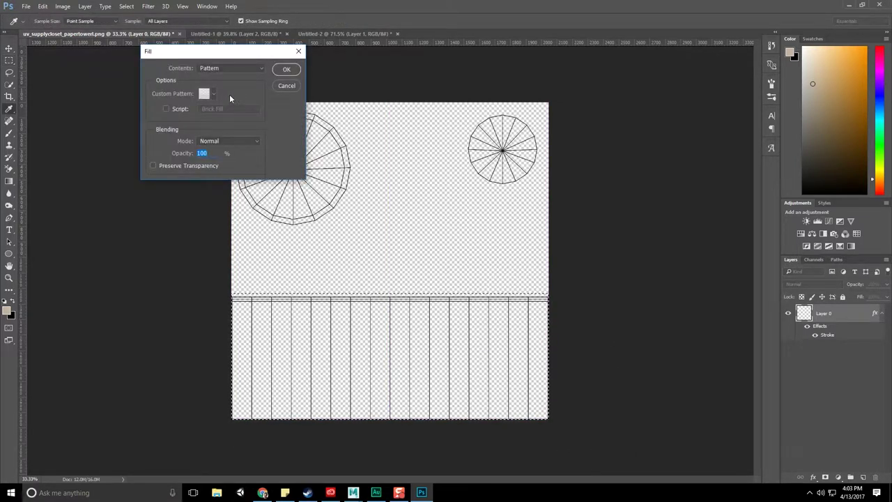
left_click(212, 93)
left_click(286, 85)
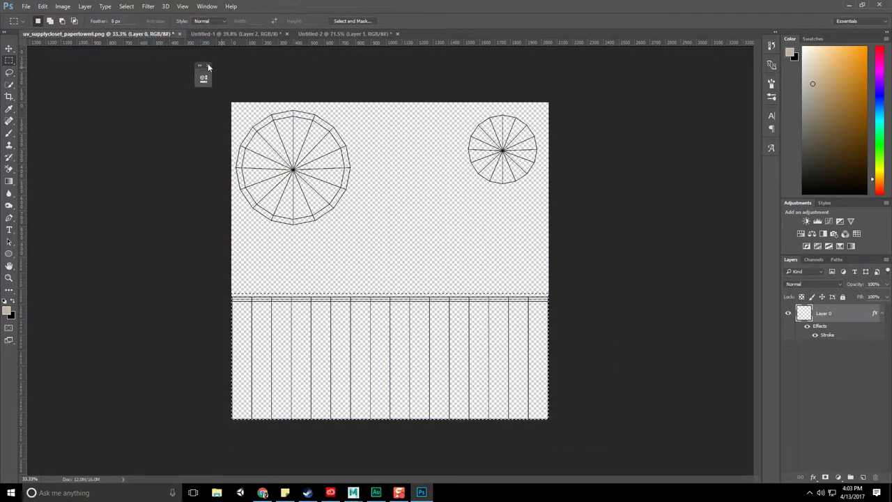
- Define the paper texture as a pattern named 'papertoweltext' and return to the UV layout
left_click(237, 33)
left_click(43, 6)
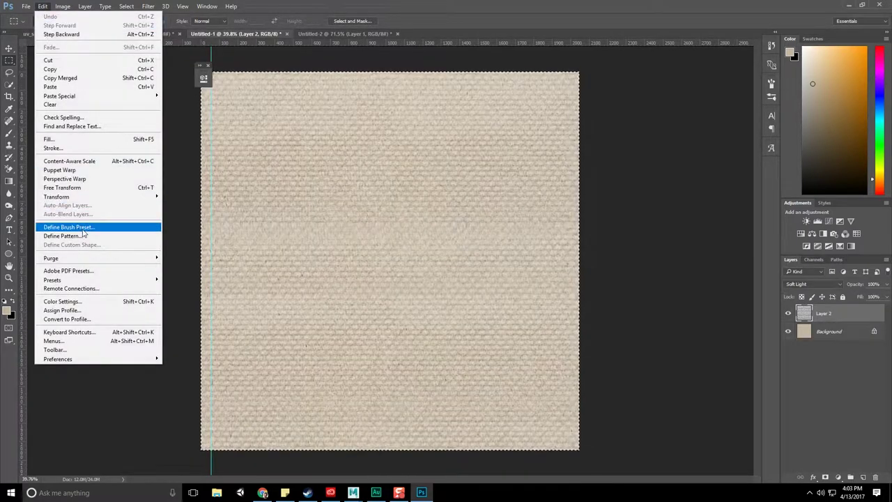
left_click(63, 236)
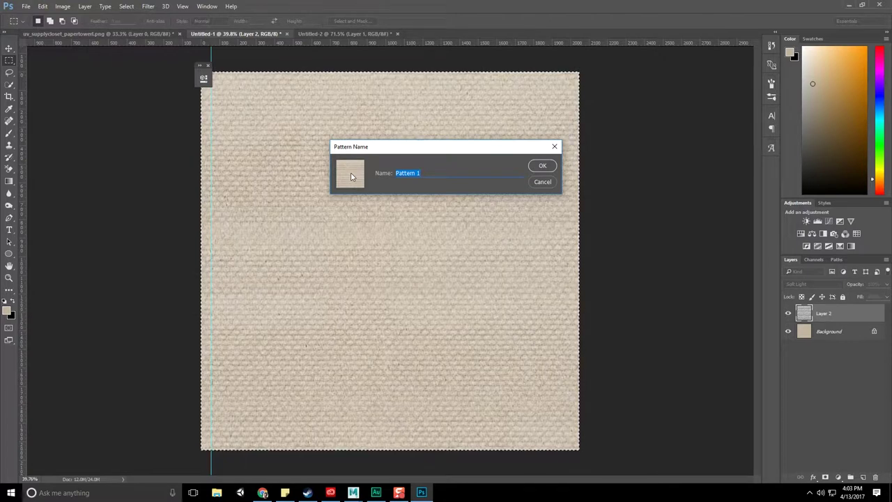
type("paper")
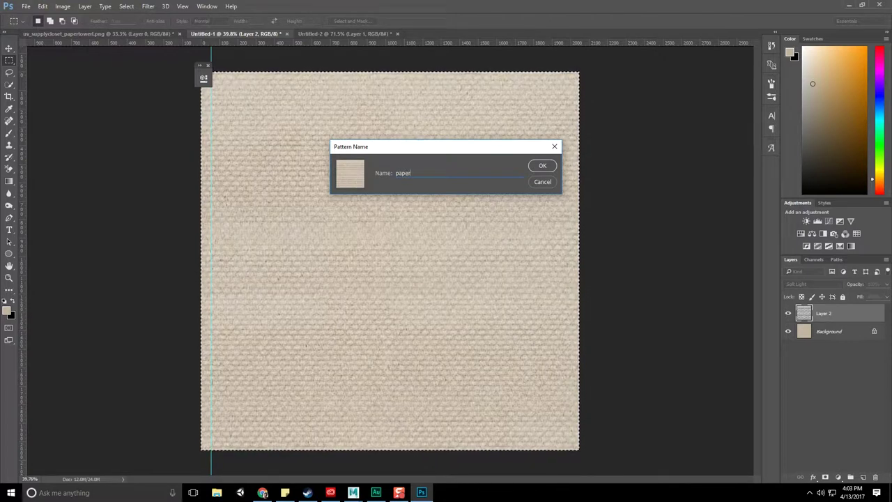
type("towle")
key("BackSpace")
key("BackSpace")
type("el")
type("text")
key("Return")
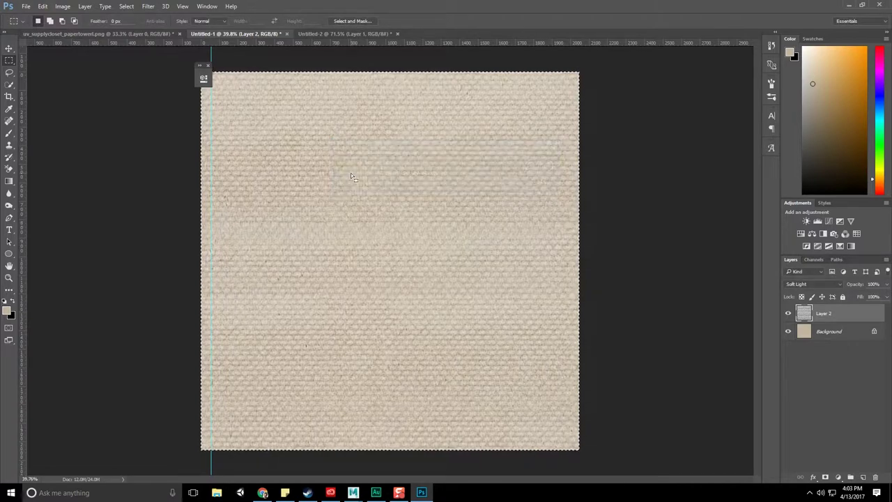
left_click(86, 34)
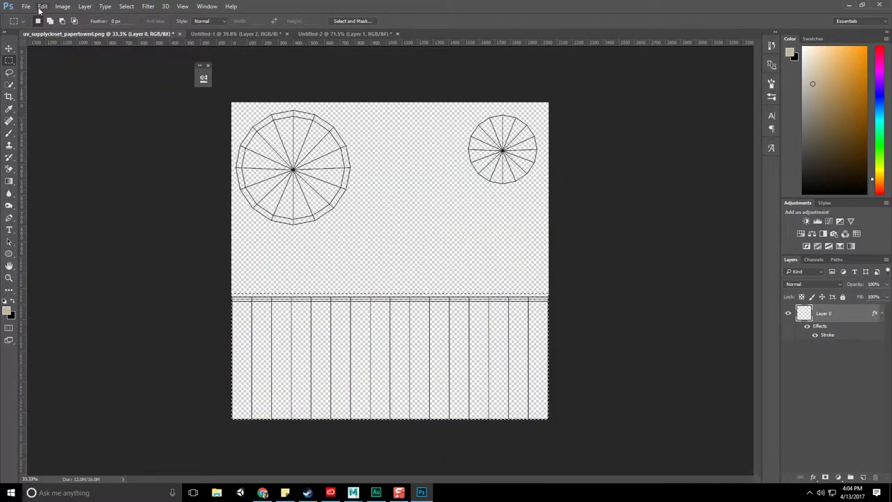
- Fill the UV layout layer with the new papertoweltext pattern
left_click(437, 254)
key("shift+F5")
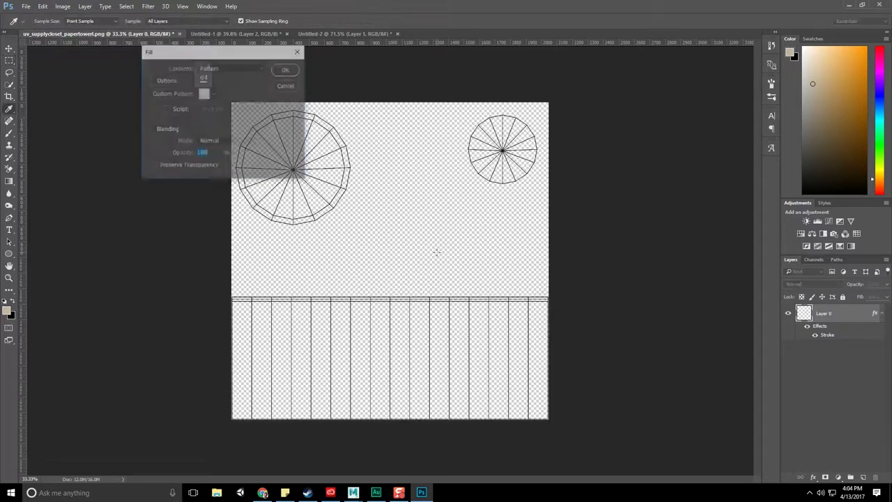
left_click(208, 94)
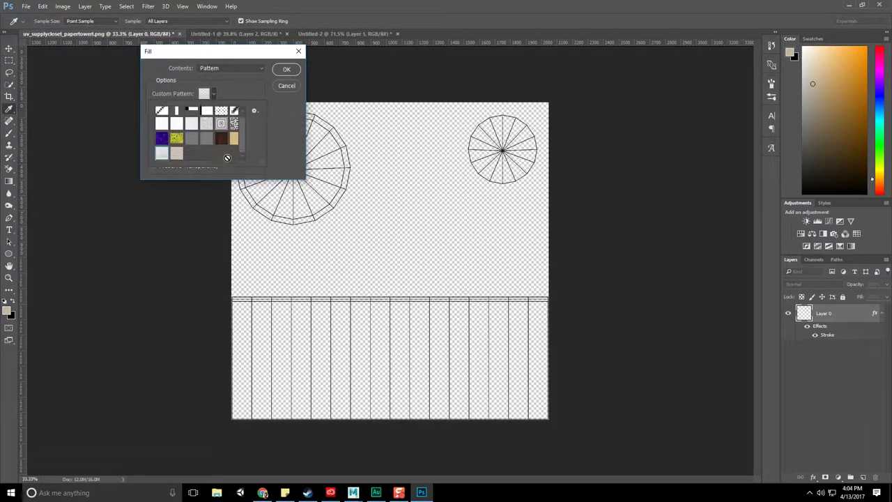
left_click(284, 71)
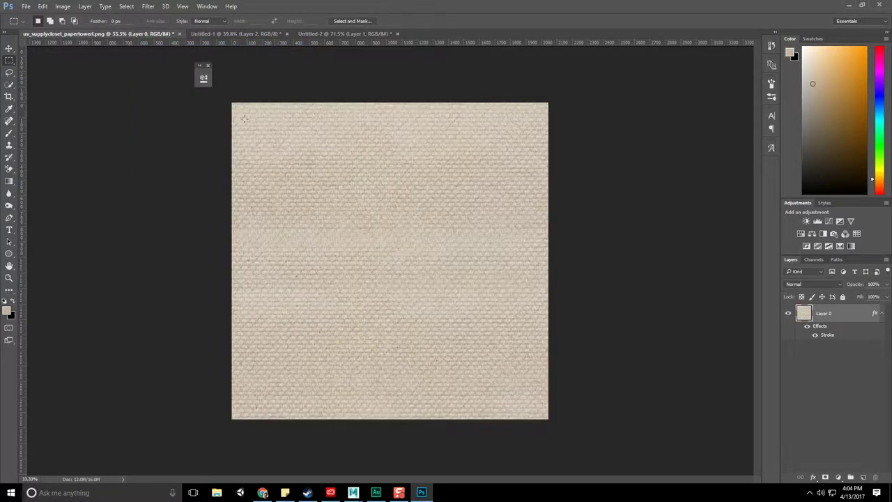
- Return to the Untitled-1 paper texture document
left_click(15, 49)
scroll(417, 283, "down", 1)
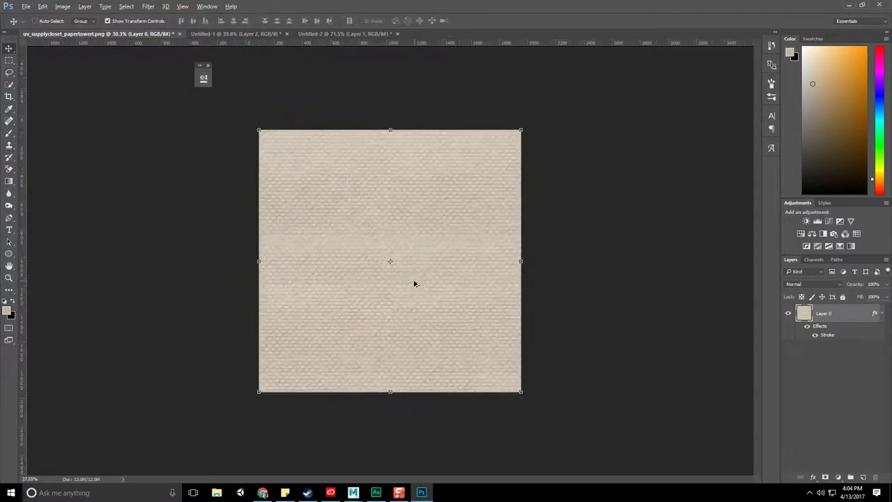
scroll(416, 283, "up", 1)
scroll(373, 242, "down", 1)
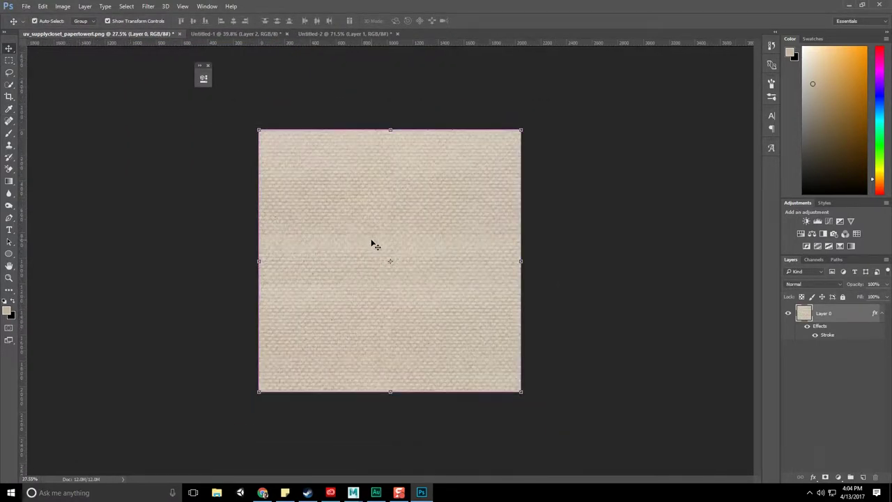
left_click_drag(372, 242, 443, 284)
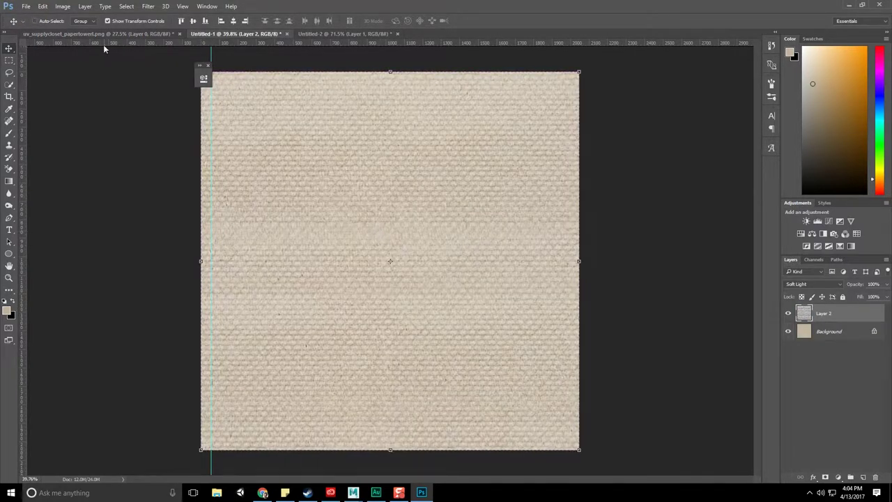
- Resize the paper texture image to 1024 × 1024 pixels
left_click(63, 6)
left_click(91, 74)
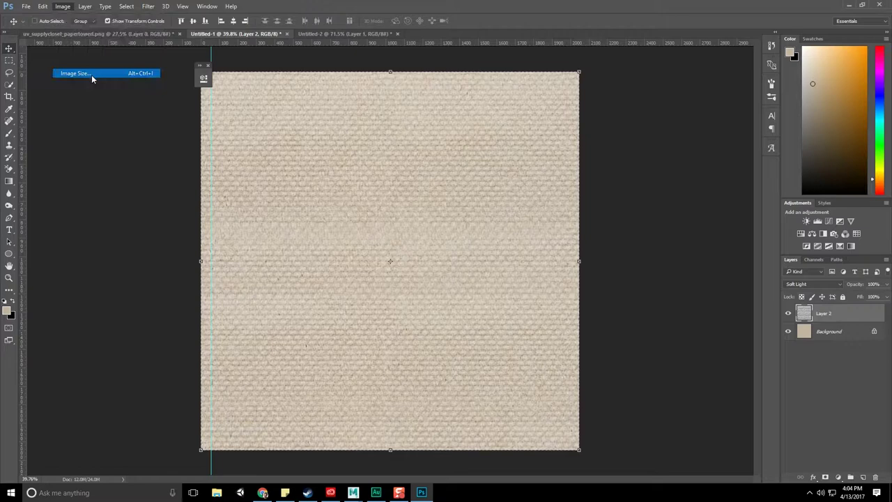
type("104")
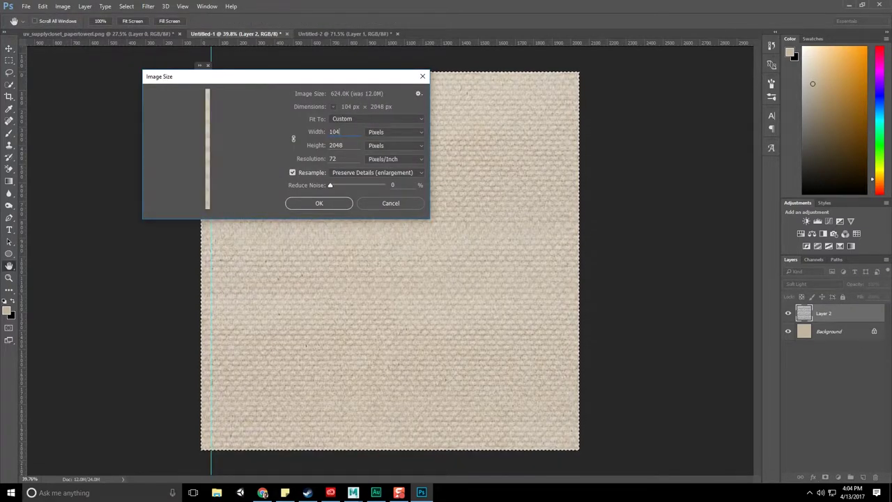
key("BackSpace")
type("2")
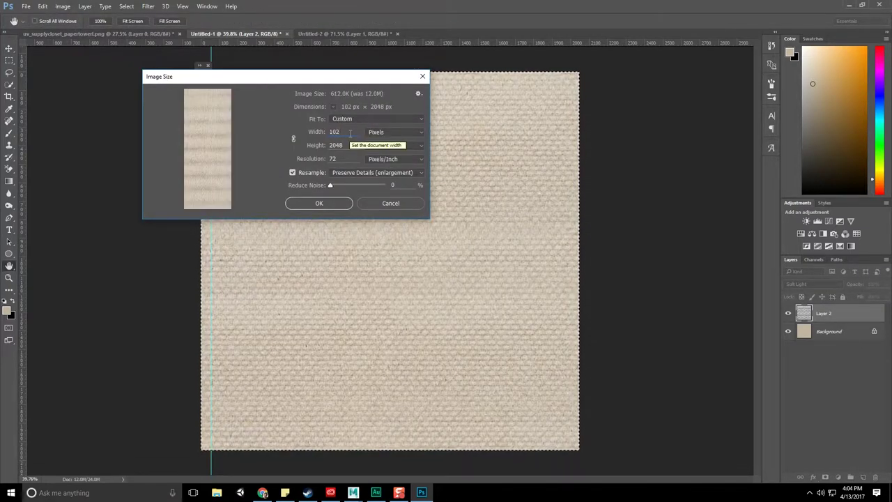
type("4")
key("Tab")
type("1024")
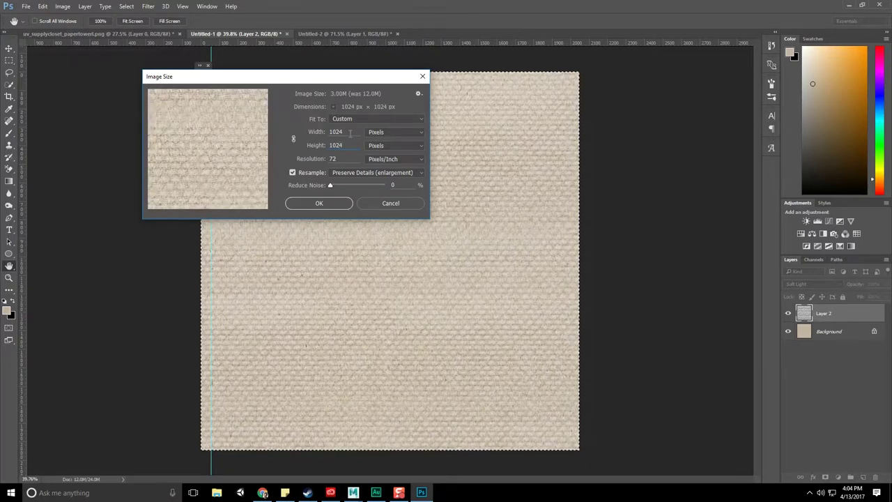
key("Return")
key("v")
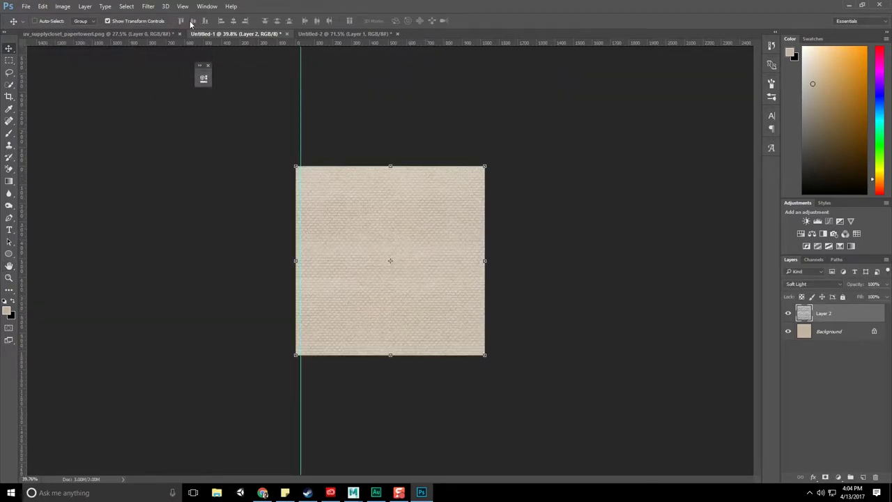
- Define the resized texture as a new pattern named papertowel
left_click(43, 6)
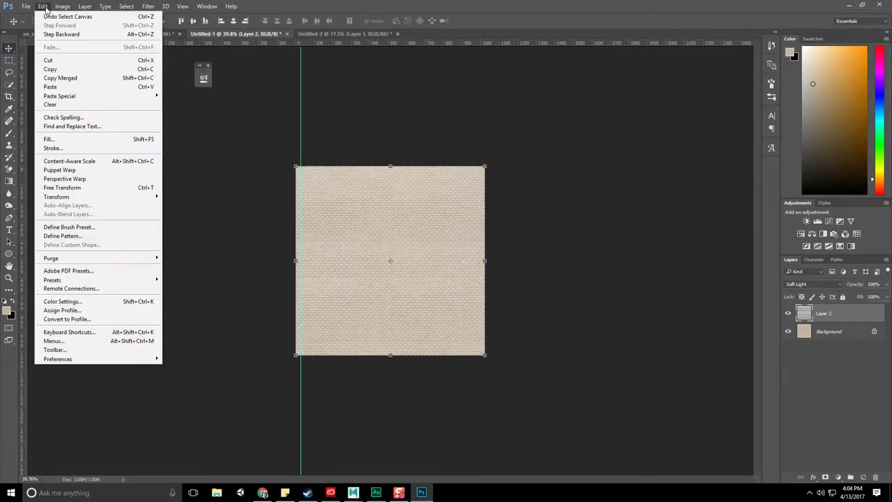
left_click(151, 236)
type("papertoweltexture")
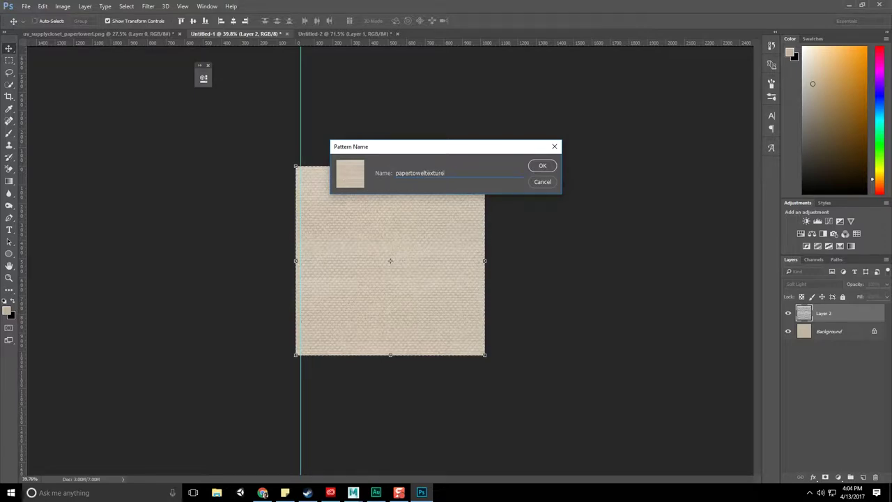
key("Return")
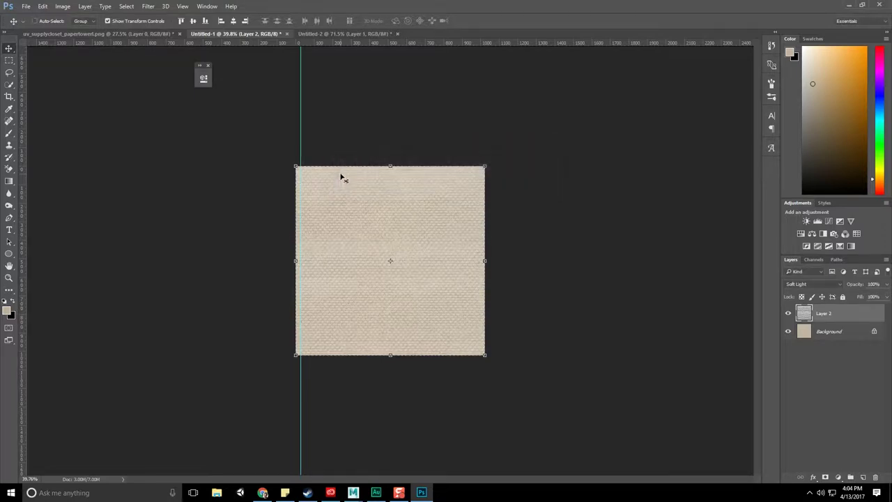
- Select the whole canvas of the UV layout document, checking the other open documents
left_click(99, 38)
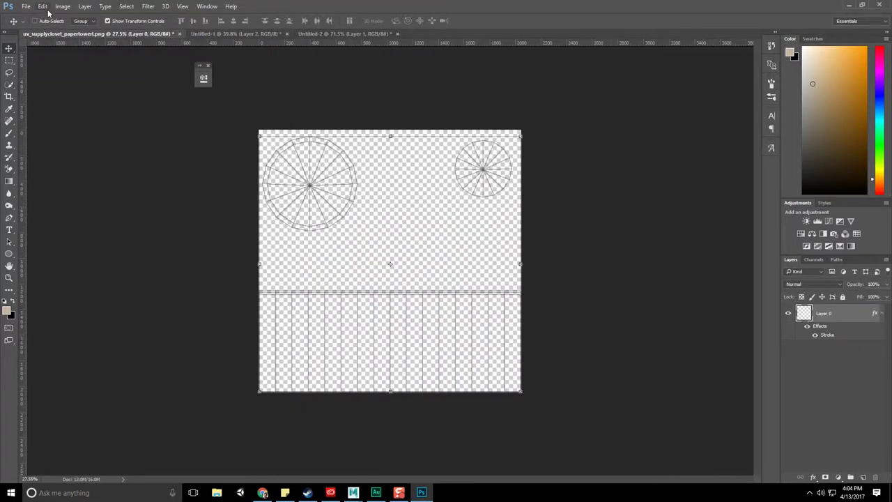
left_click(43, 7)
left_click(53, 7)
key("ctrl+a")
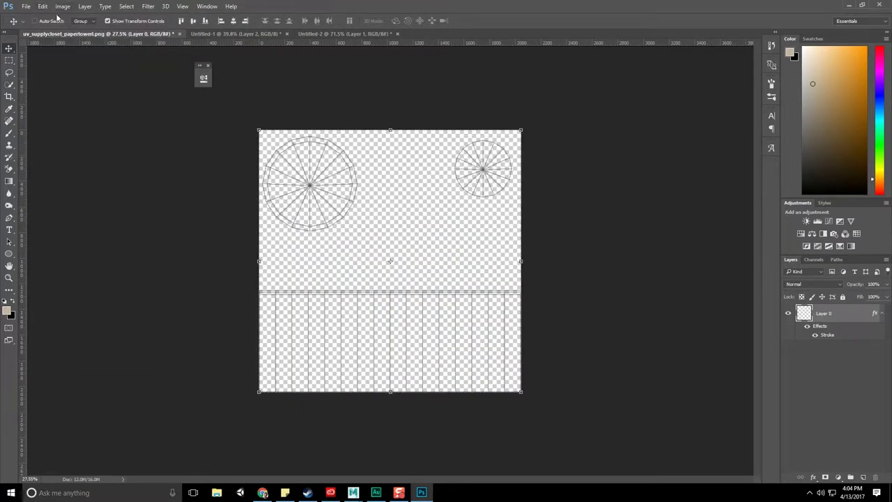
left_click(259, 35)
left_click(328, 34)
left_click(100, 34)
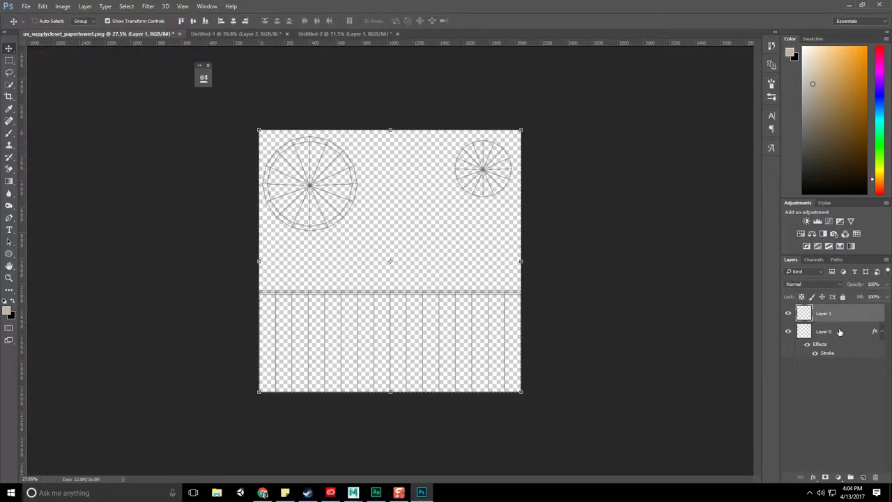
- Rename the top wireframe layer to UVW
left_click(863, 477, "ctrl")
left_click(828, 315)
type("UV")
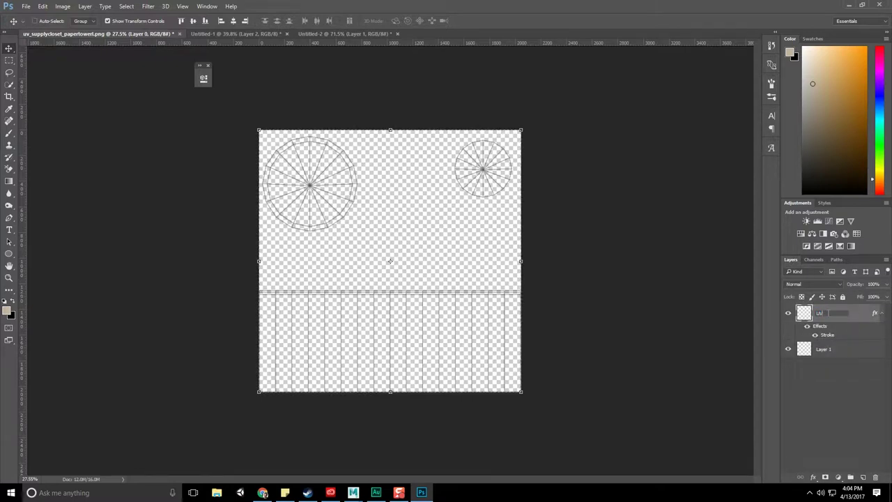
type("W")
key("Return")
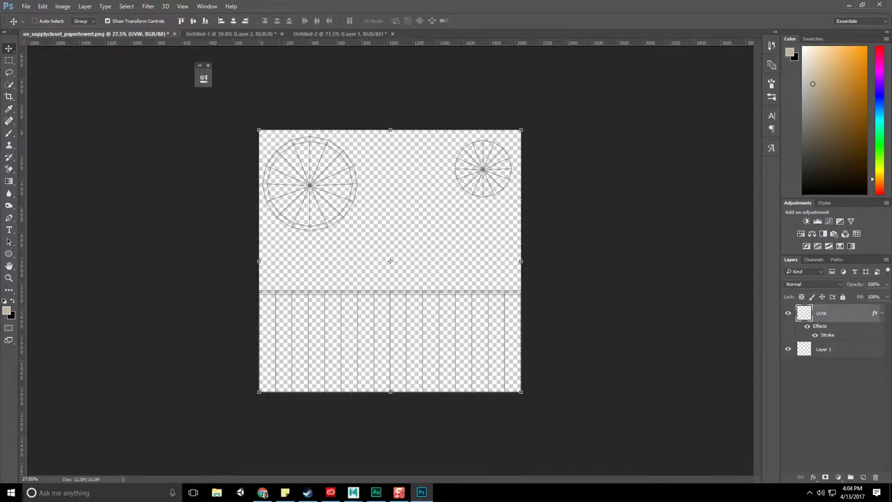
- Save the document as uv_supplycloset_papertowel.psd in the FNAF Photoshop folder, maximizing compatibility
left_click(41, 6)
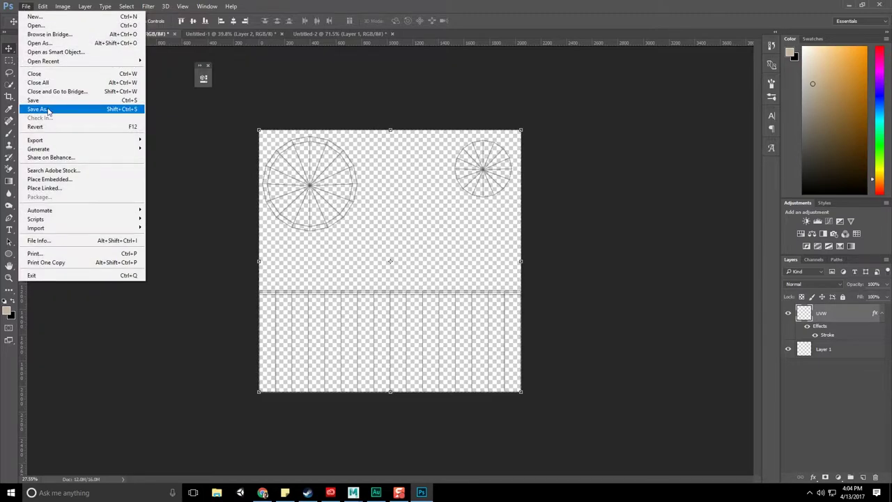
left_click(49, 104)
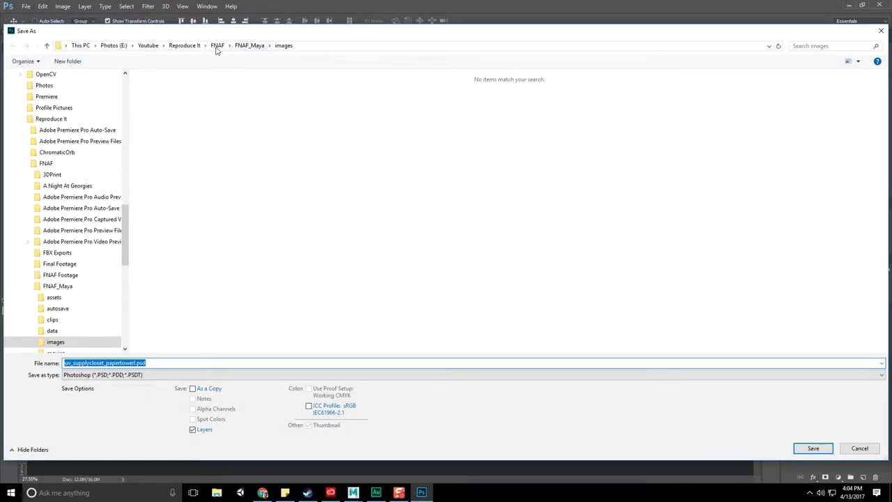
left_click(217, 46)
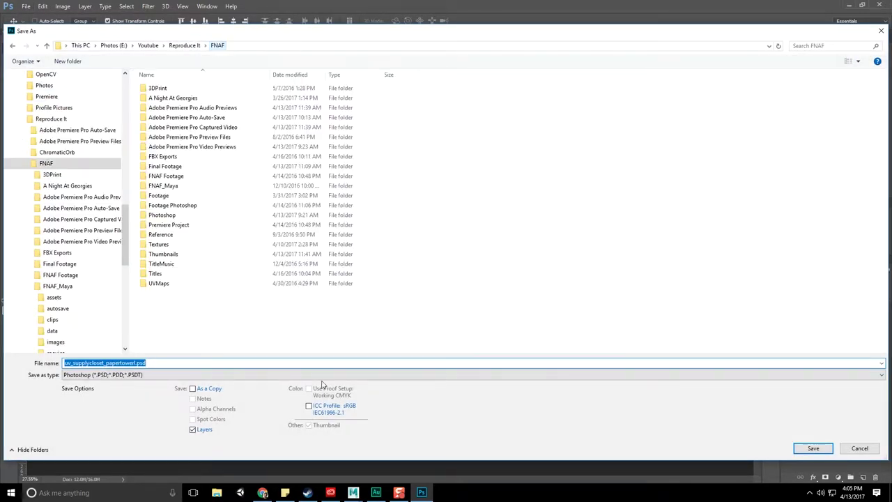
double_click(170, 215)
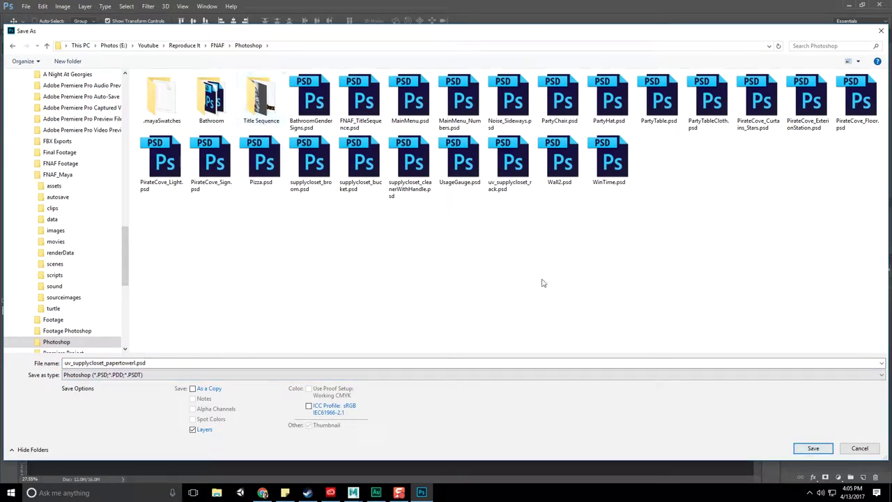
left_click(829, 451)
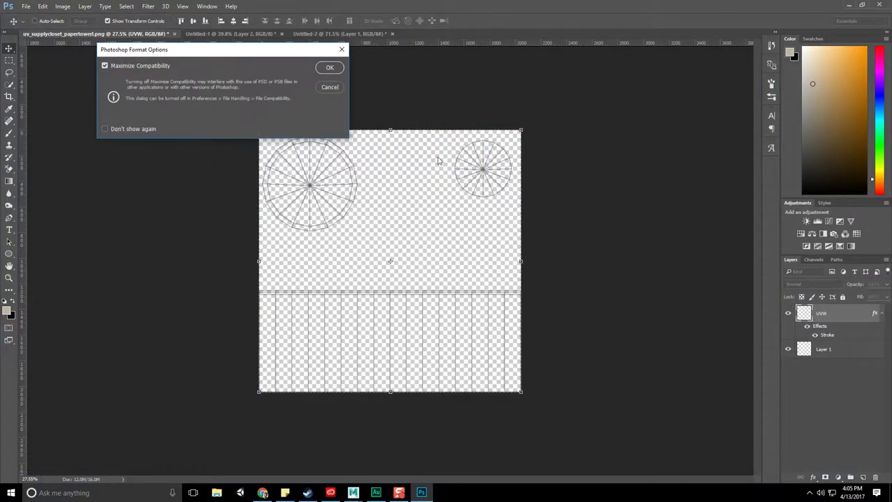
left_click(329, 69)
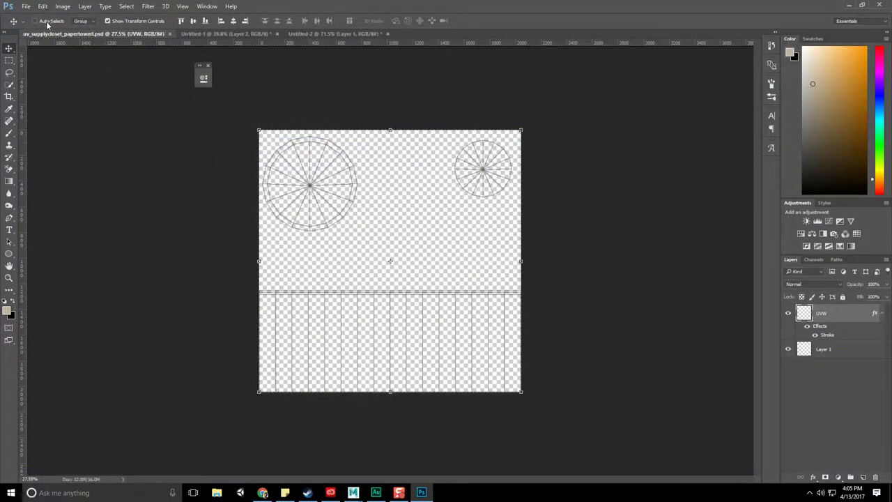
- Fill the UVW layer with the beige paper-towel pattern and rotate it a quarter turn
key("shift+F5")
left_click(213, 93)
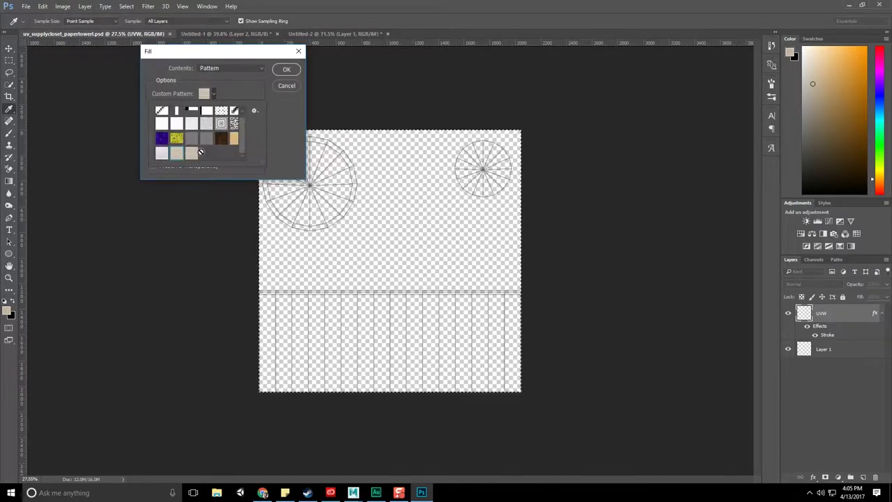
left_click(285, 70)
key("v")
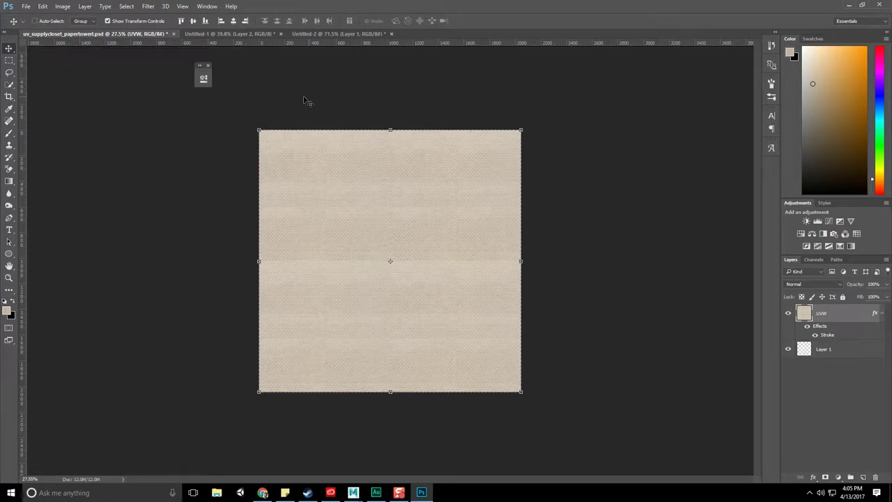
mouse_move(253, 122)
left_mouse_down()
mouse_move(196, 202)
mouse_move(285, 368)
left_mouse_up()
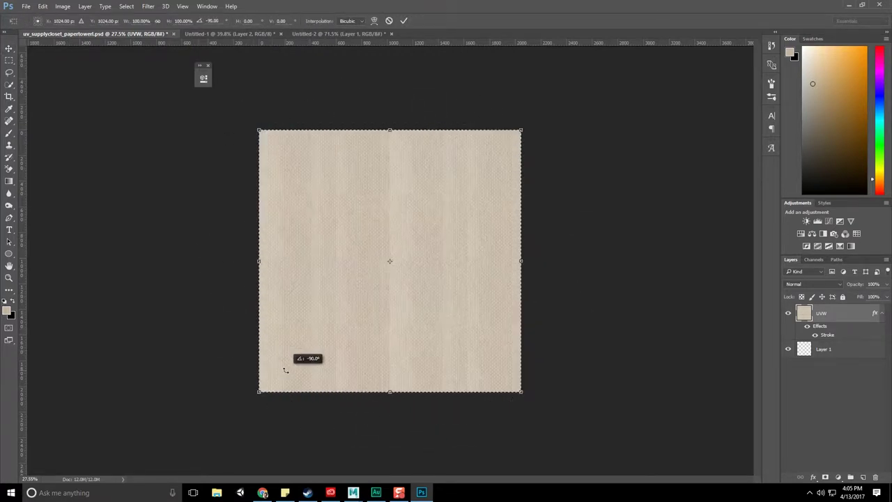
left_click(9, 51)
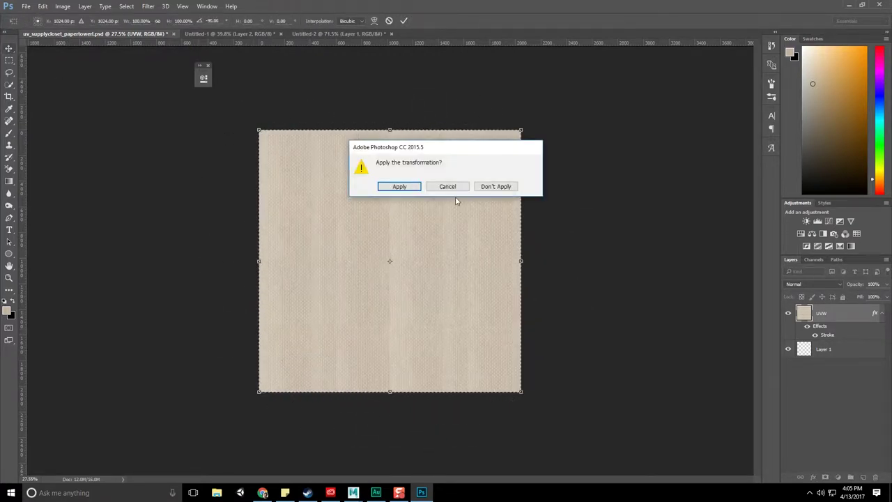
left_click(397, 185)
key("ctrl+plus")
- Undo the rotation and pattern fill on the UVW layer
left_click(829, 316, "ctrl")
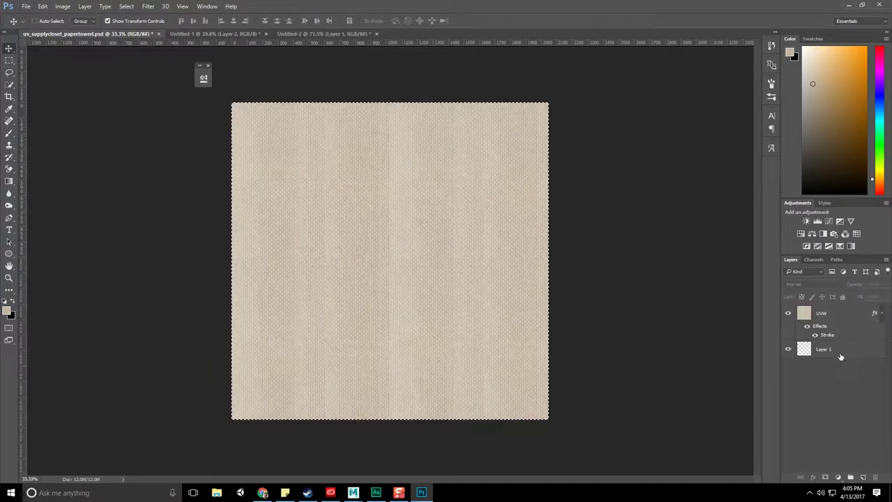
left_click(840, 356)
left_click(828, 317)
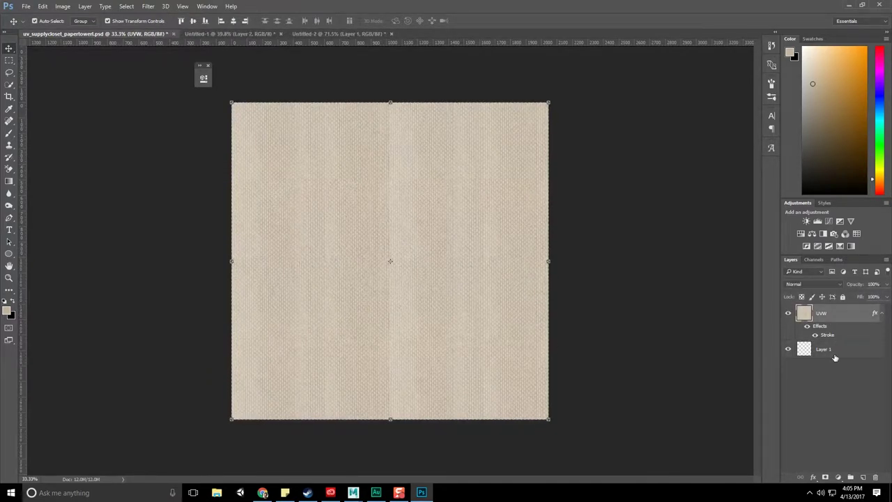
key("ctrl+z")
key("ctrl+alt+z")
- Fill Layer 1 with the beige pattern and rotate it -90° so stripes run vertically
left_click(836, 354)
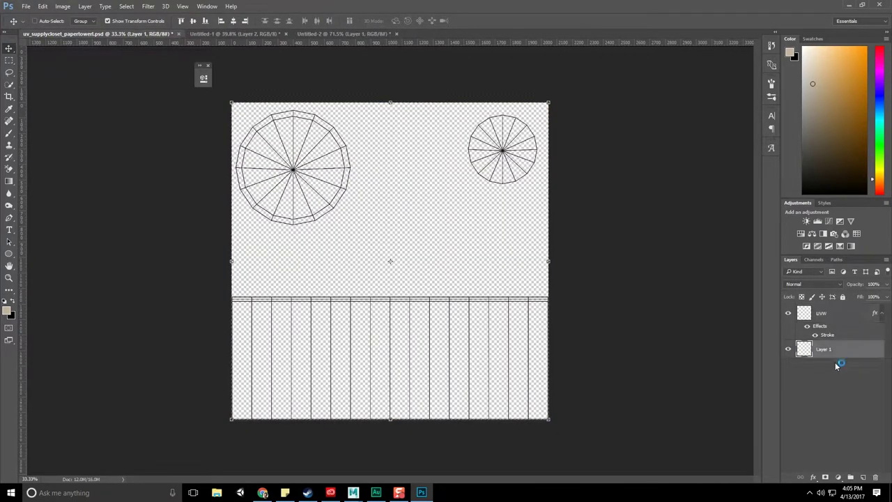
key("shift+F5")
left_click(285, 69)
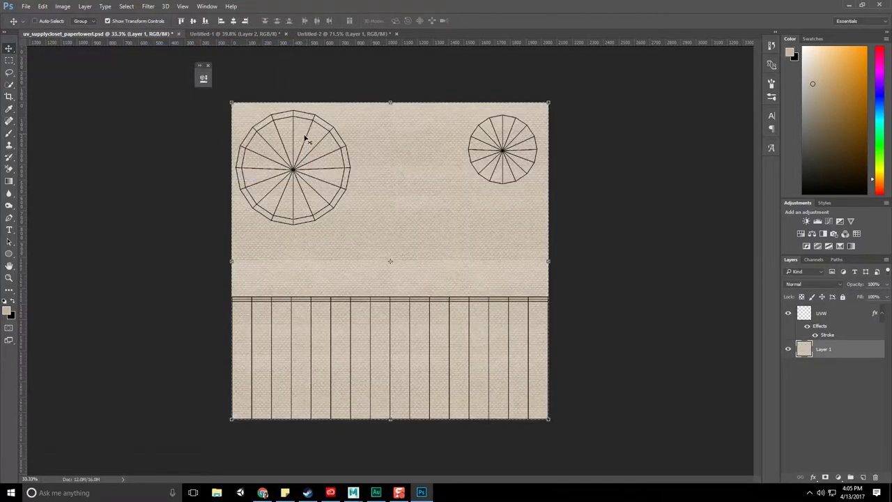
left_click_drag(228, 91, 226, 420)
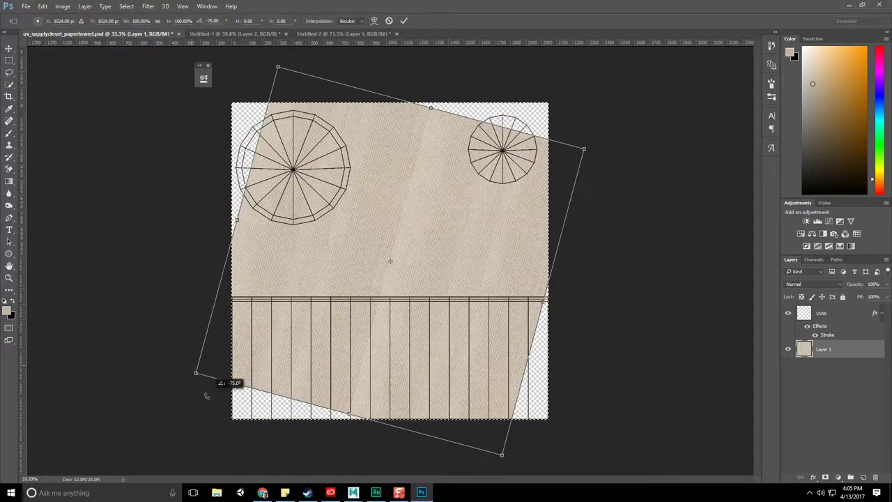
left_click(9, 48)
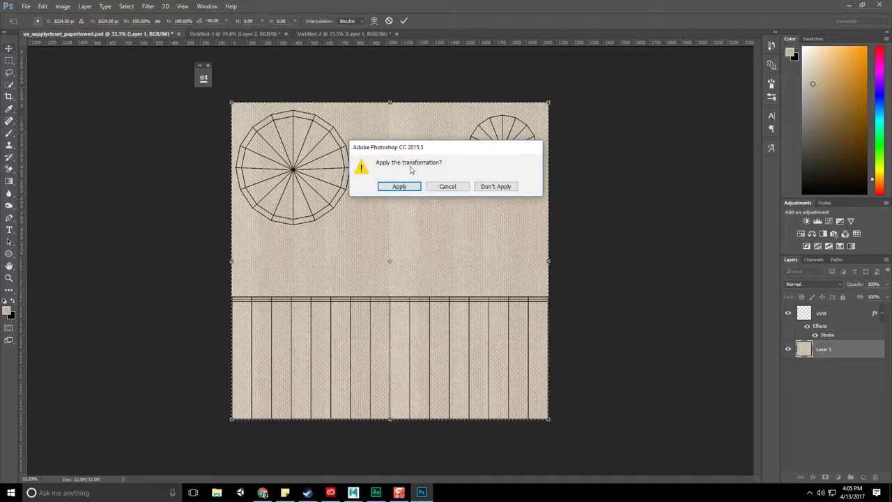
left_click(404, 185)
scroll(409, 226, "up", 2)
scroll(396, 233, "down", 1)
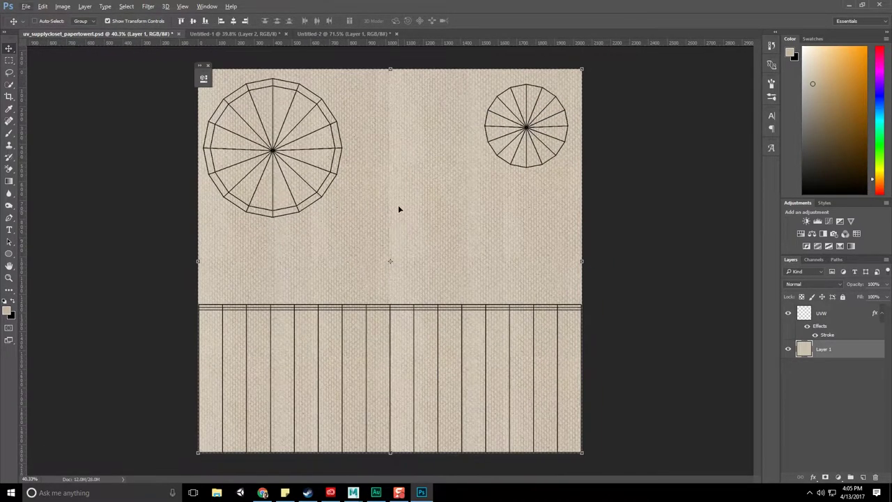
- Zoom in and out to inspect the paper-towel texture
left_click(9, 62)
scroll(404, 361, "up", 1)
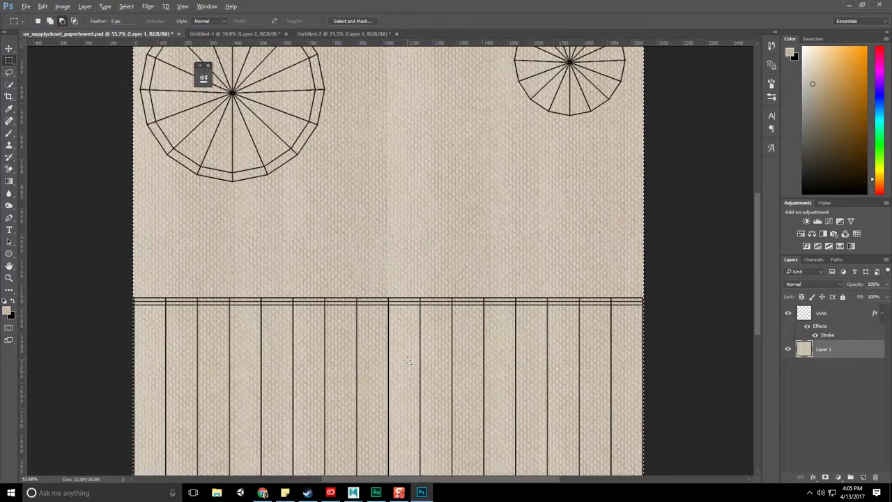
scroll(408, 360, "up", 1)
scroll(408, 360, "up", 1)
scroll(408, 360, "down", 3)
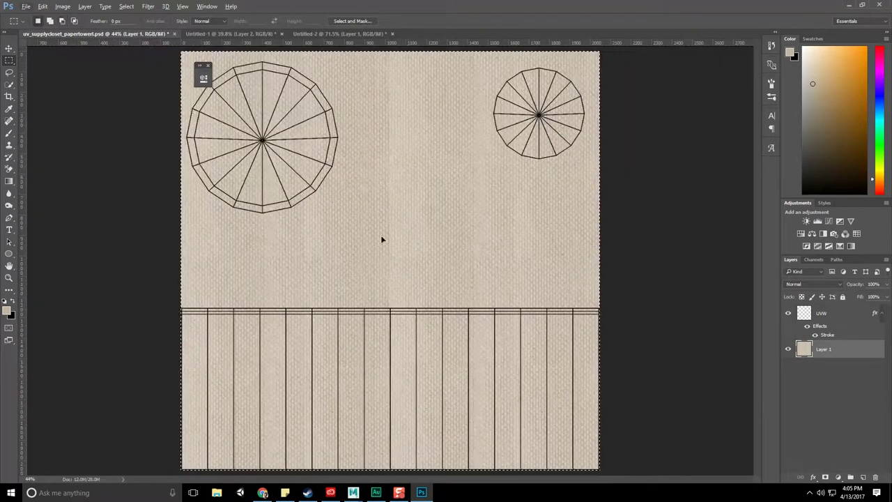
scroll(262, 120, "down", 1)
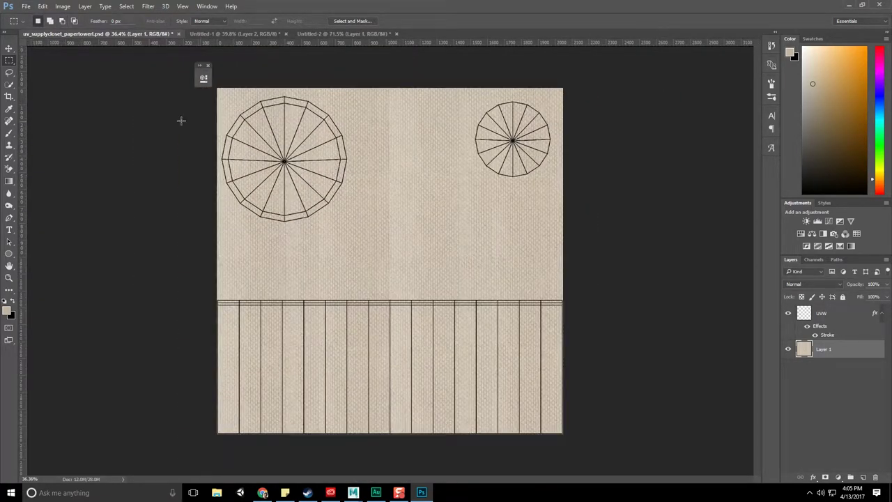
left_click(12, 48)
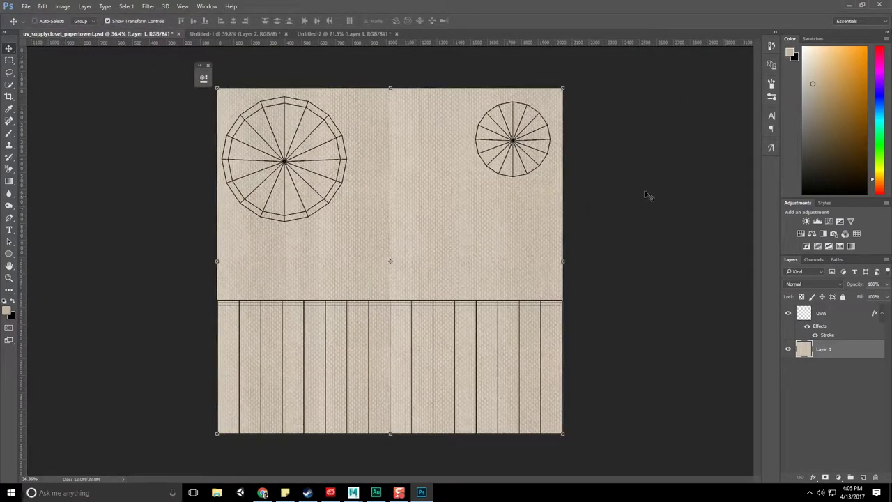
- Hide the UVW wireframe layer and switch over to Chrome
left_click(26, 7)
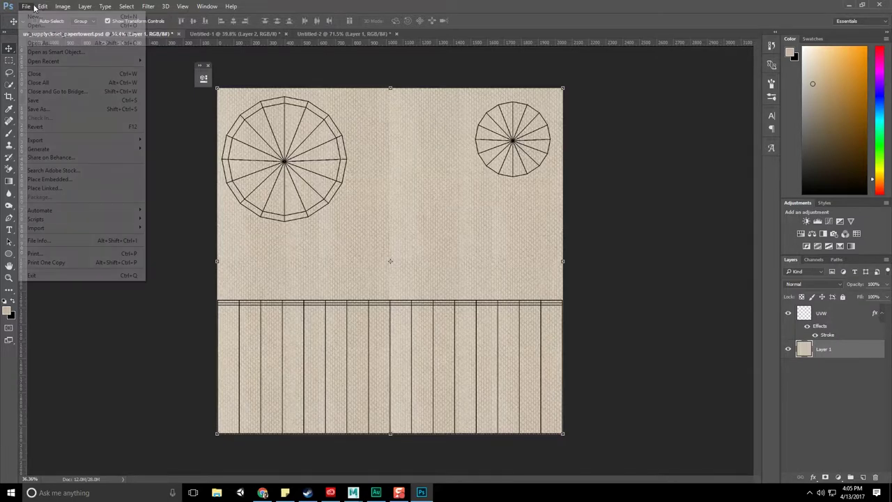
left_click_drag(98, 33, 101, 26)
left_click(789, 313)
scroll(272, 237, "down", 2)
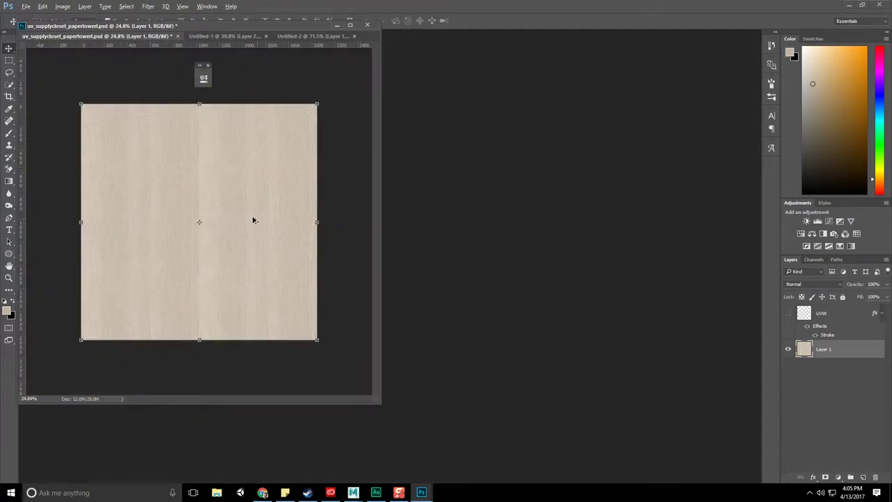
key("alt+Tab")
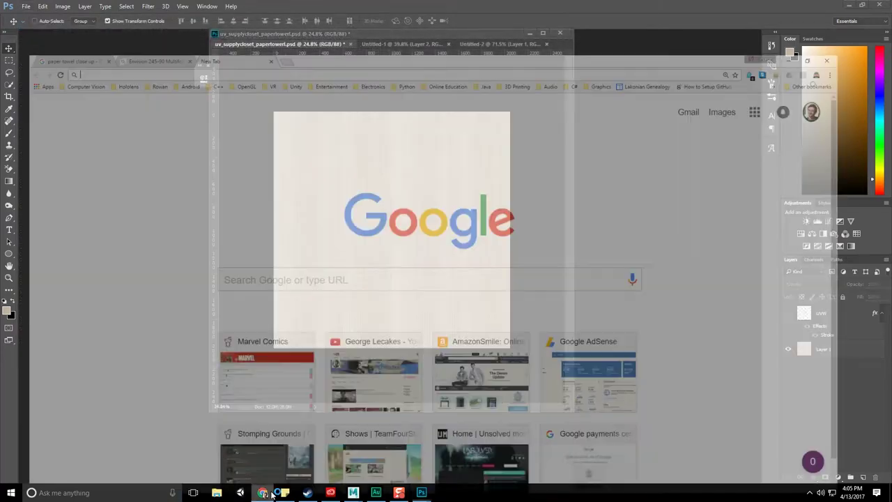
- Search Google Images for 'stain'
type("w")
key("BackSpace")
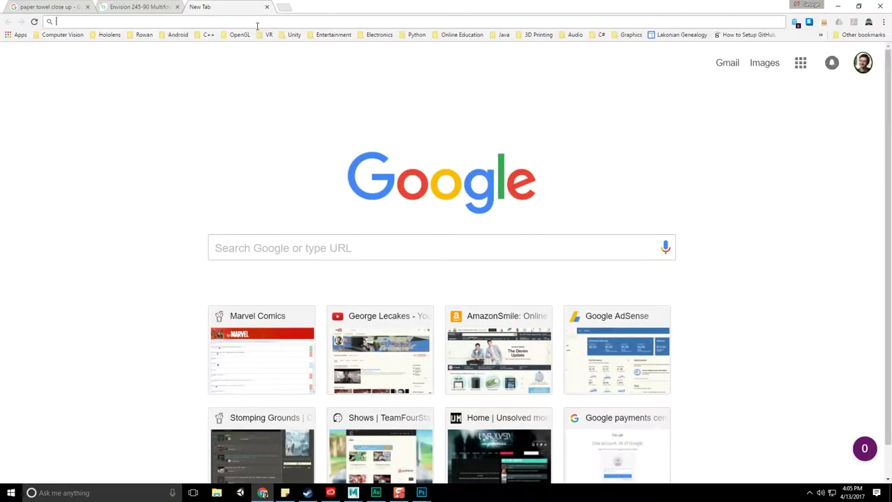
type("wa")
key("BackSpace")
key("BackSpace")
key("BackSpace")
type("stain")
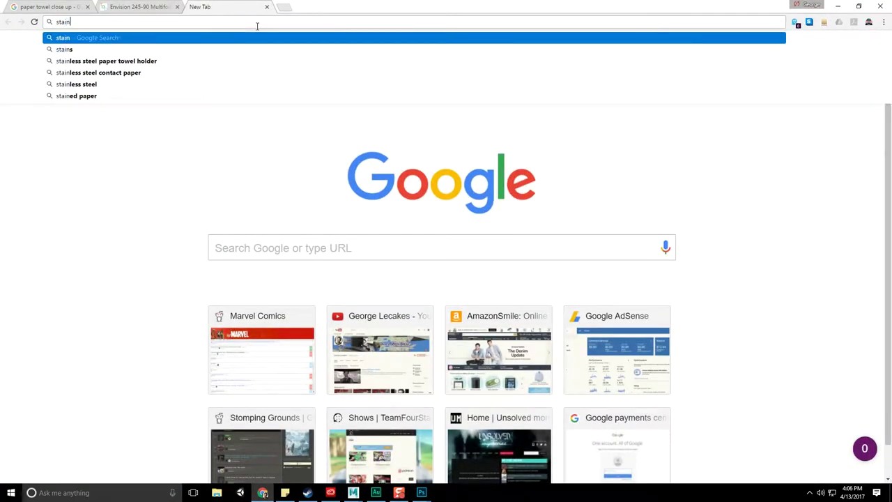
key("Return")
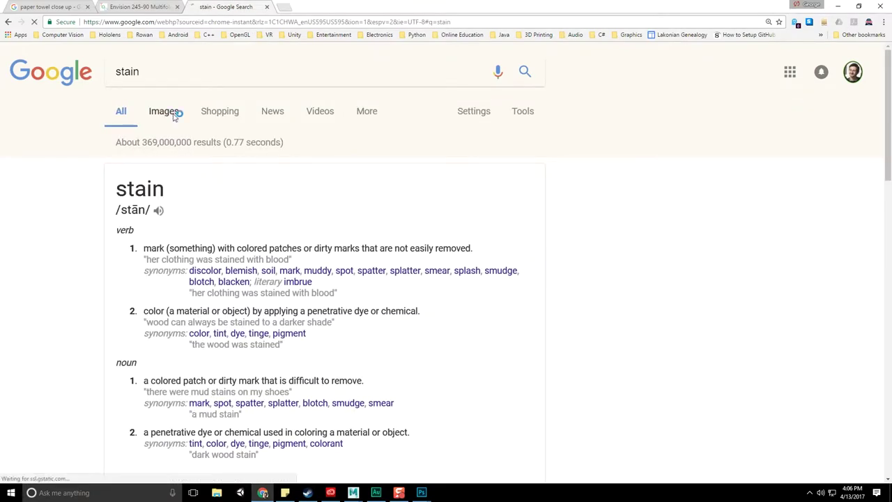
left_click(165, 112)
- Scroll the results and preview a tan stain texture
scroll(488, 292, "down", 1)
scroll(482, 305, "down", 1)
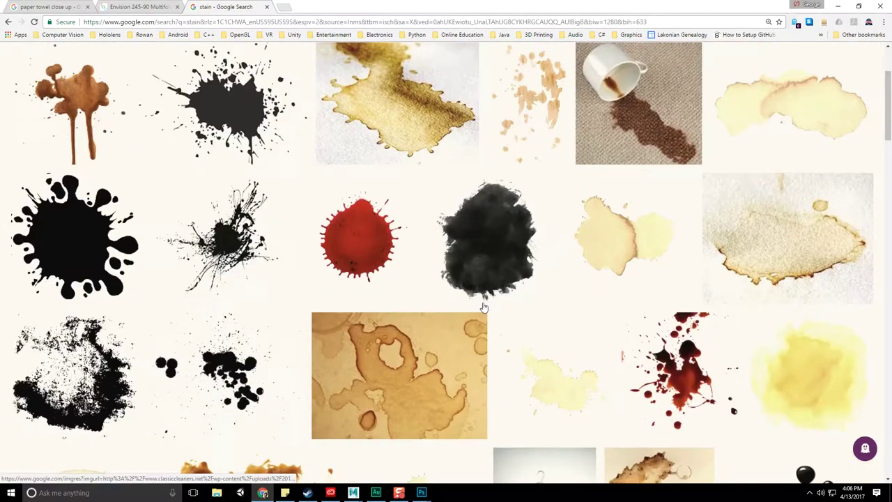
scroll(390, 293, "down", 1)
scroll(418, 282, "down", 4)
scroll(442, 277, "down", 2)
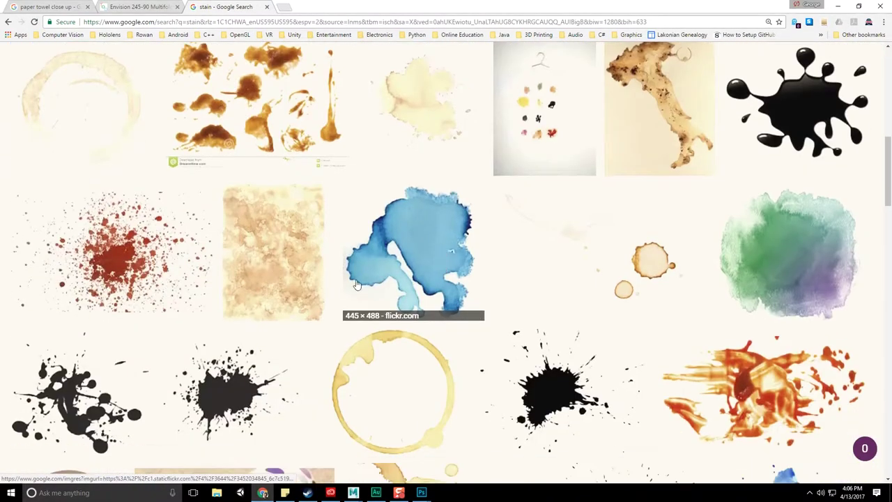
left_click(303, 237)
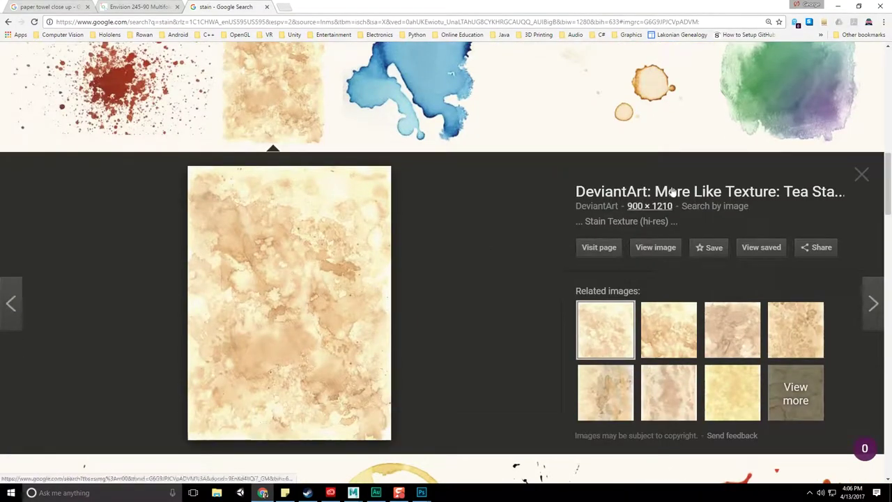
left_click(861, 174)
- Preview the coffee stain texture and its tall hi-res related image
scroll(393, 269, "down", 2)
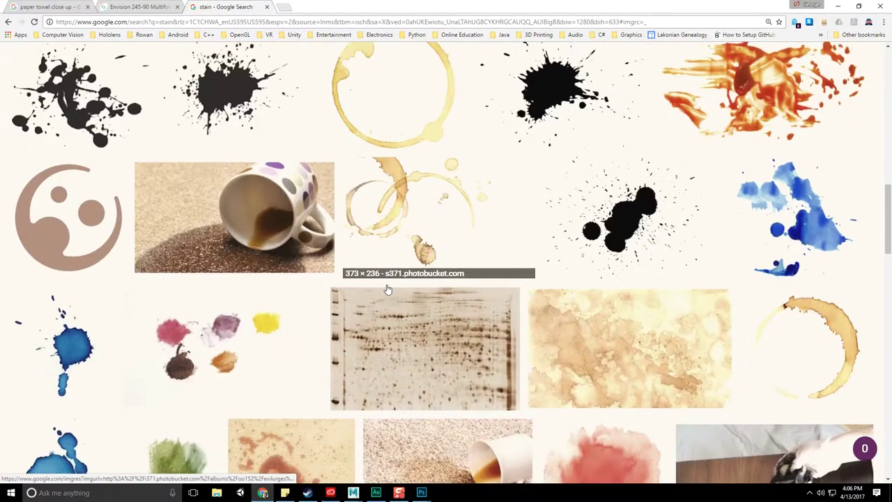
scroll(572, 242, "down", 2)
scroll(607, 140, "down", 2)
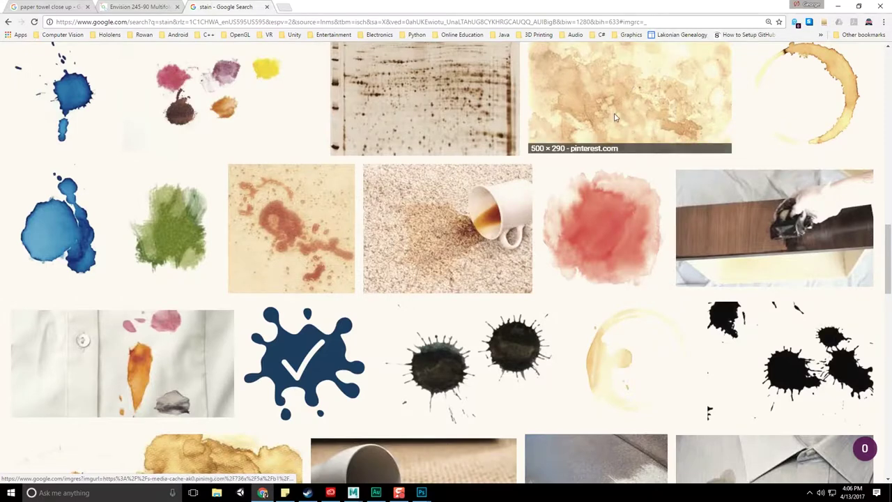
left_click(632, 94)
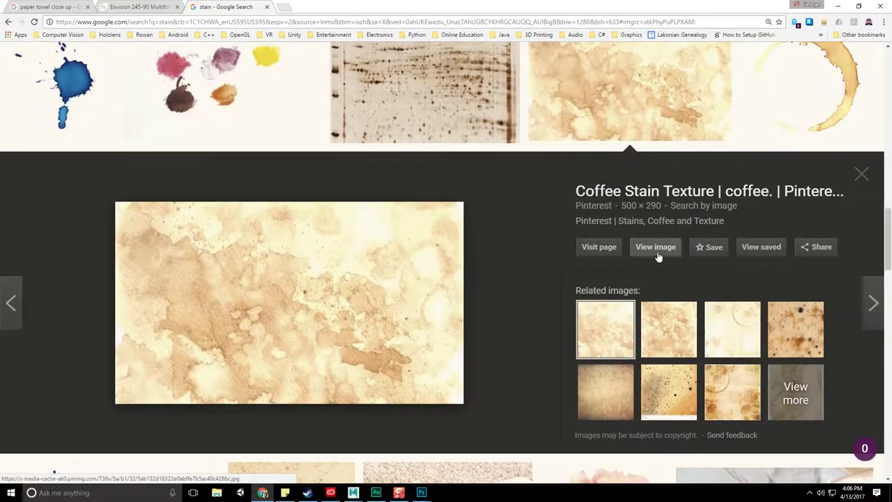
left_click(678, 323)
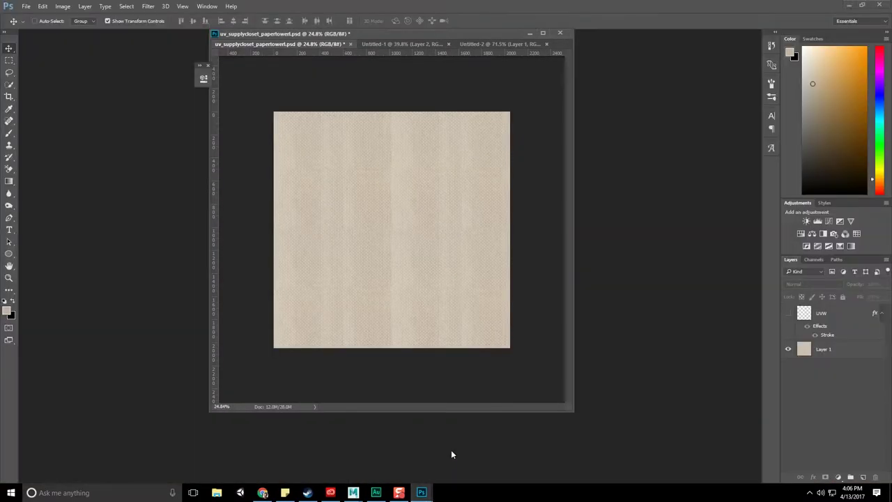
- Paste the coffee stain as Layer 2 and stretch it across the canvas bottom
key("ctrl+v")
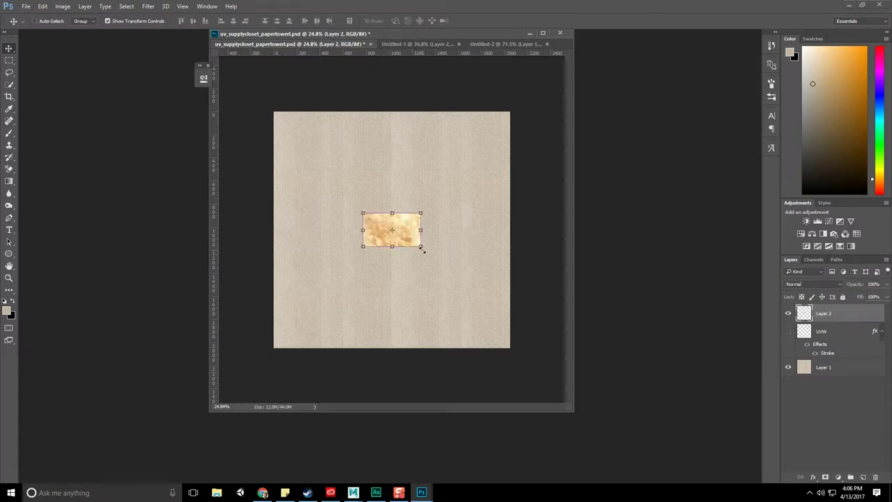
left_click_drag(421, 246, 508, 354)
left_click_drag(474, 318, 366, 326)
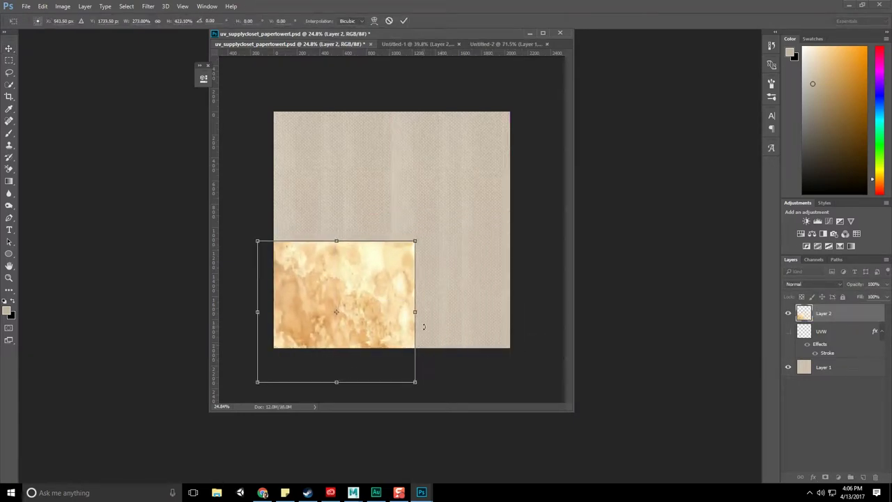
left_click_drag(415, 311, 525, 312)
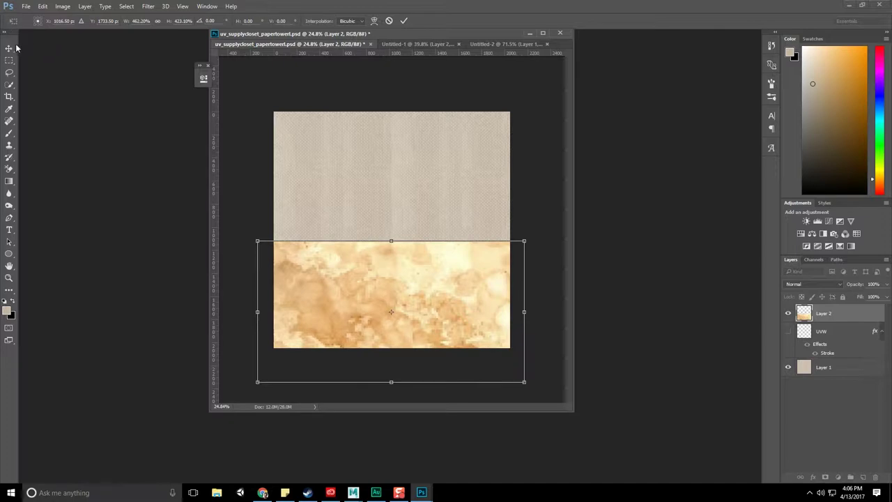
left_click(12, 47)
left_click(394, 189)
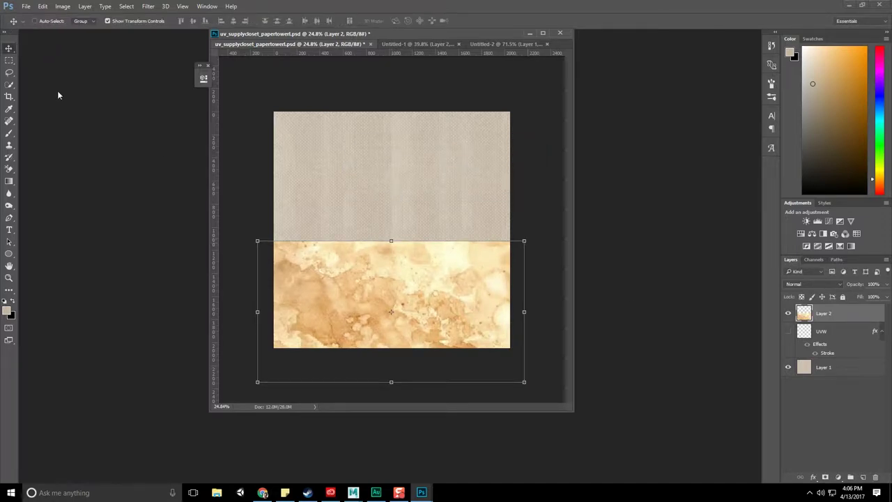
left_click(11, 60)
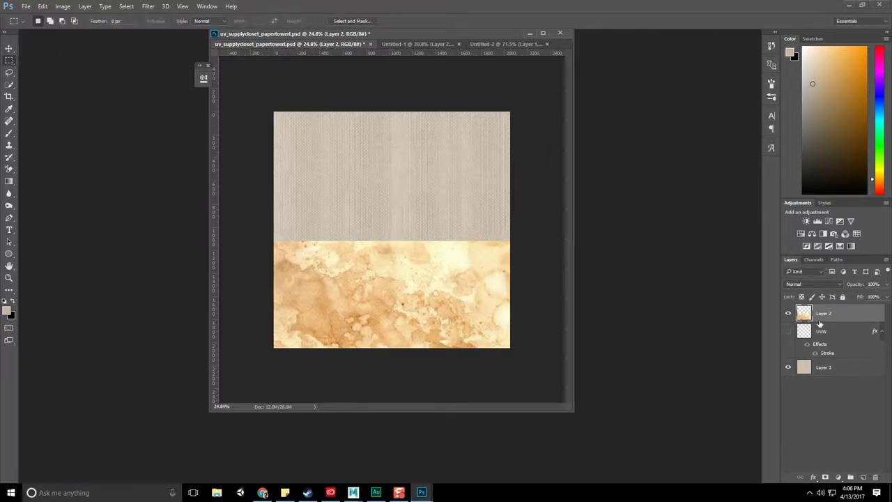
- Add a layer mask to the stain layer and quick-select the area above the torn edge
left_click(825, 478)
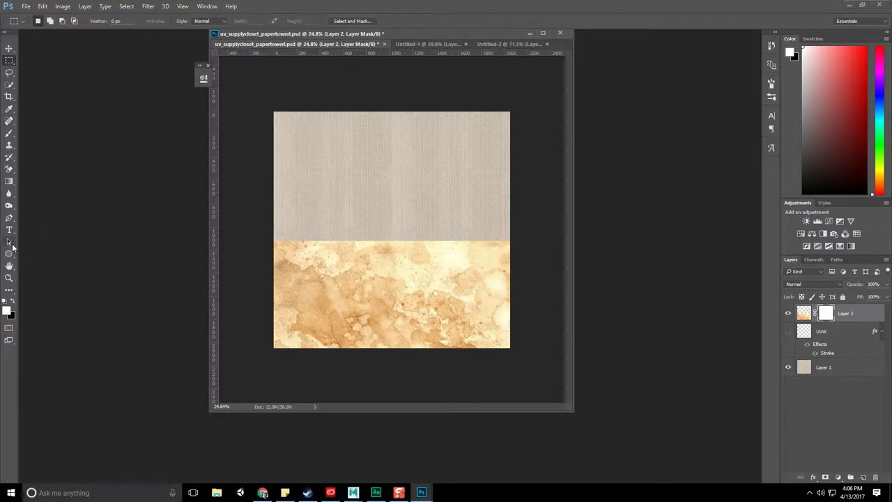
left_click(11, 254)
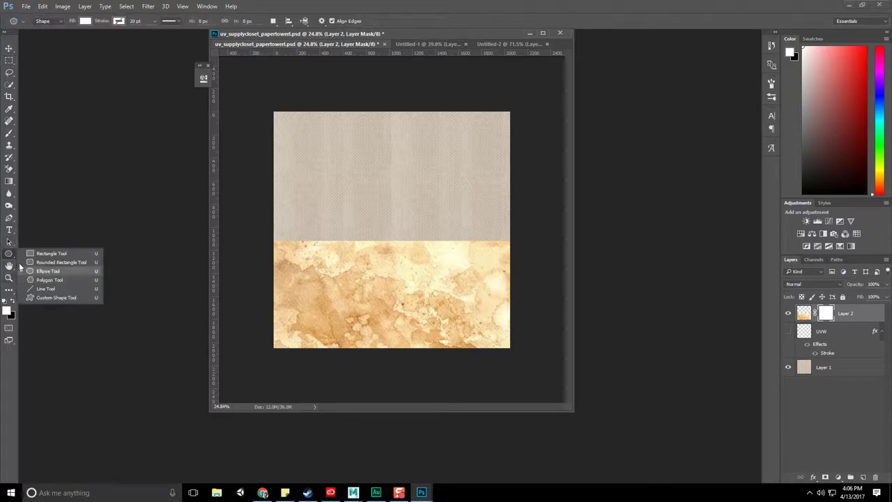
left_click_drag(412, 33, 358, 37)
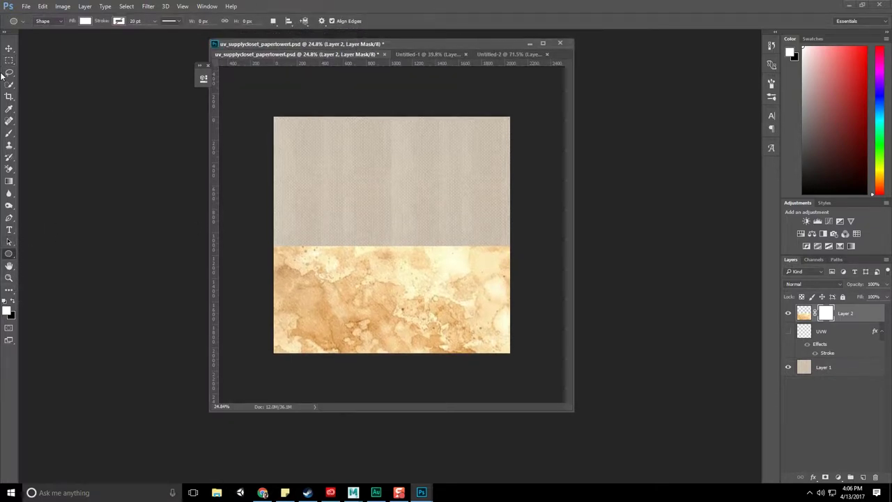
left_click(12, 73)
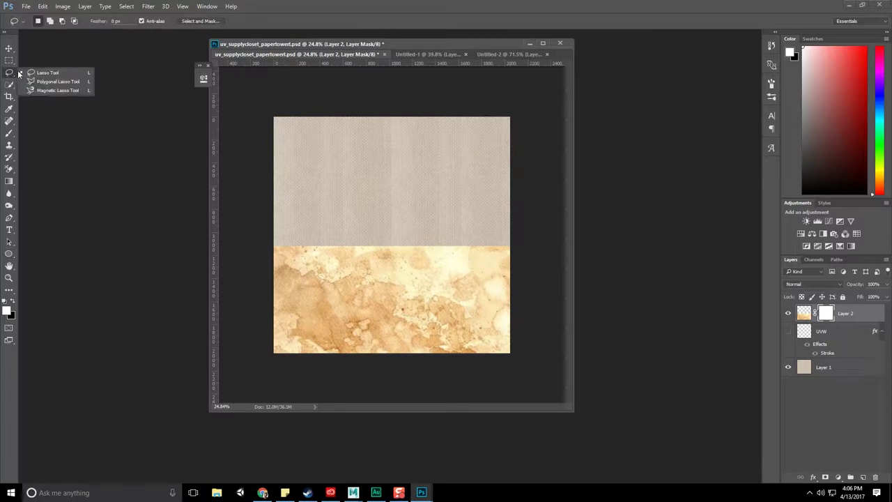
left_click(9, 84)
left_click(10, 62)
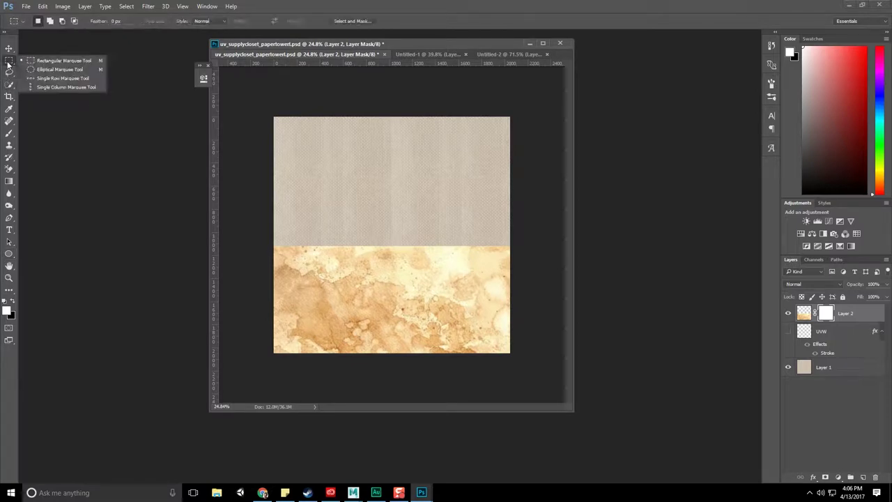
left_click(9, 72)
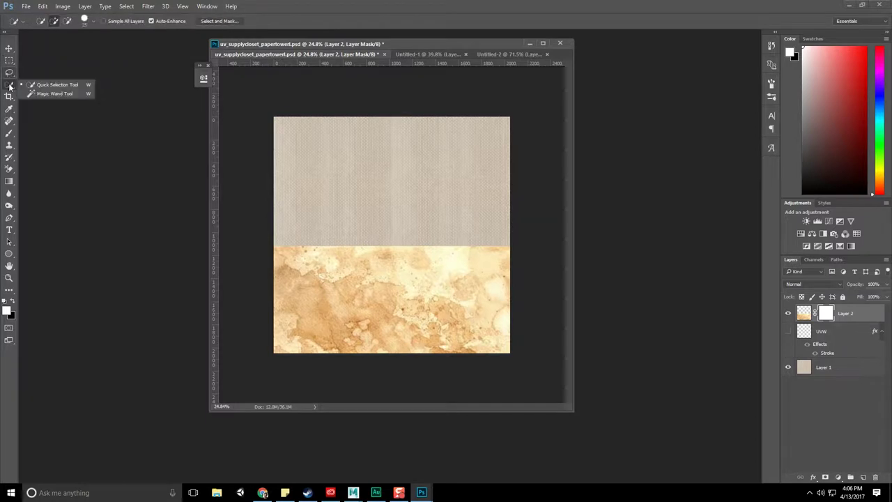
left_click(56, 84)
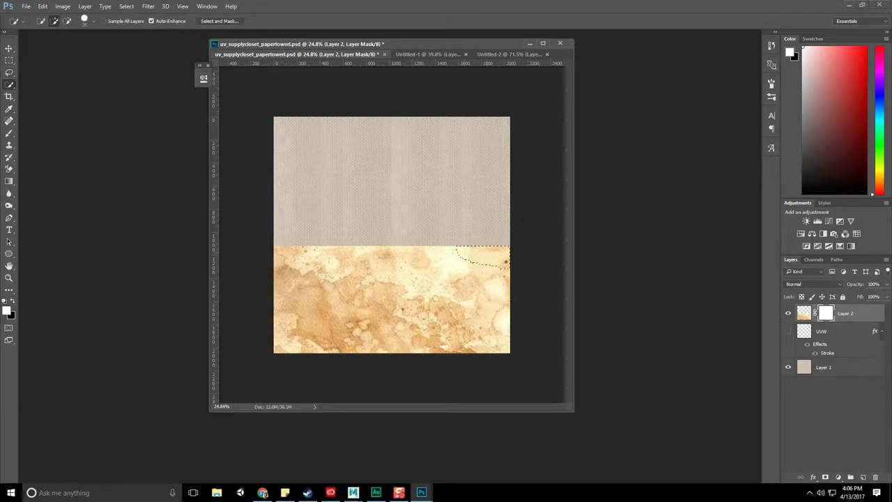
left_click_drag(293, 251, 282, 252)
- Fill the selected mask area with black foreground colour
left_click(16, 302)
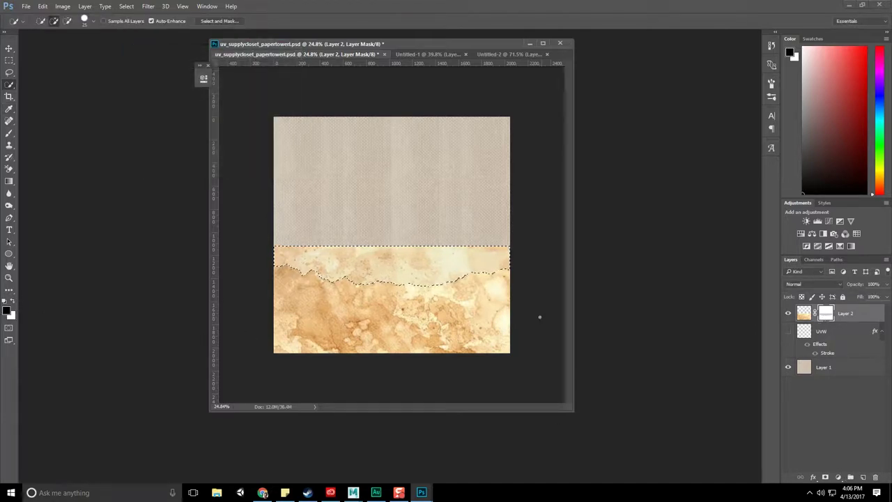
key("i")
key("shift+F5")
left_click(230, 68)
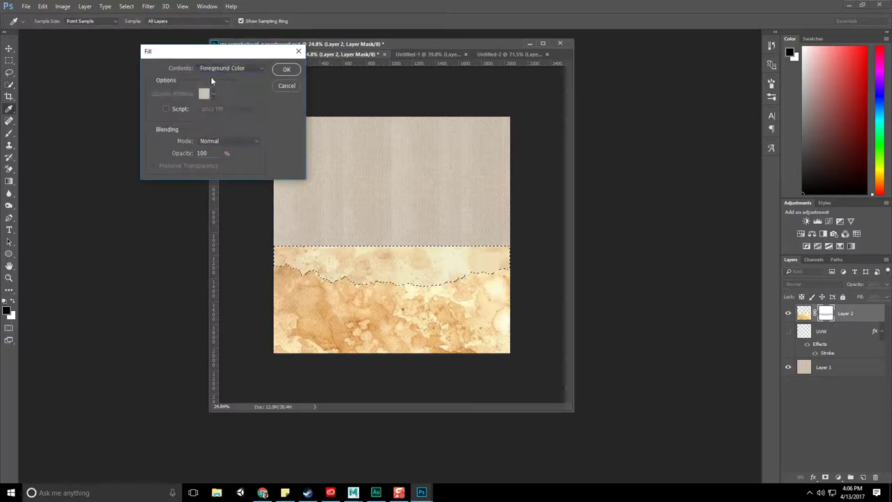
left_click(287, 69)
- Deselect and brush black over the top of the mask
key("w")
key("ctrl+d")
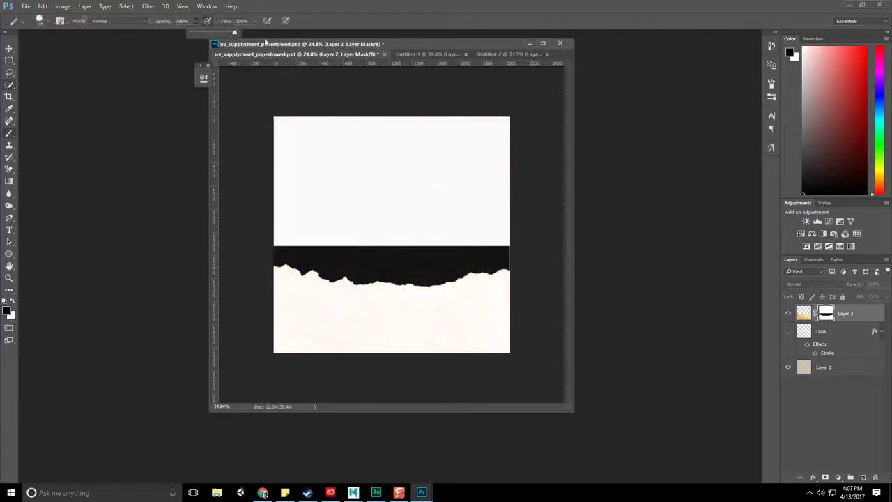
left_click_drag(267, 116, 516, 120)
mouse_move(209, 136)
left_mouse_down()
mouse_move(520, 146)
mouse_move(516, 157)
left_mouse_up()
mouse_move(275, 171)
left_mouse_down()
mouse_move(491, 161)
mouse_move(529, 168)
mouse_move(230, 213)
mouse_move(541, 208)
mouse_move(567, 229)
mouse_move(516, 217)
mouse_move(488, 222)
left_mouse_up()
- Cover the leftover white band on the mask with black
left_click_drag(313, 245, 264, 245)
left_click(812, 334)
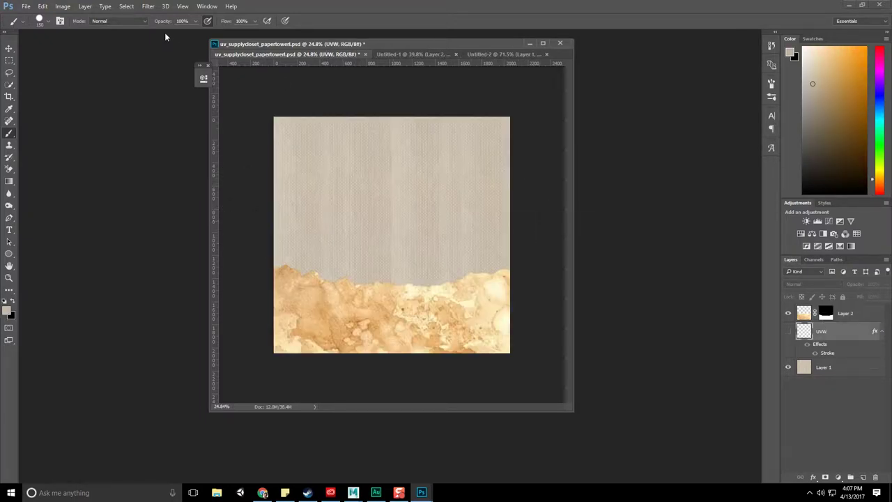
left_click(148, 6)
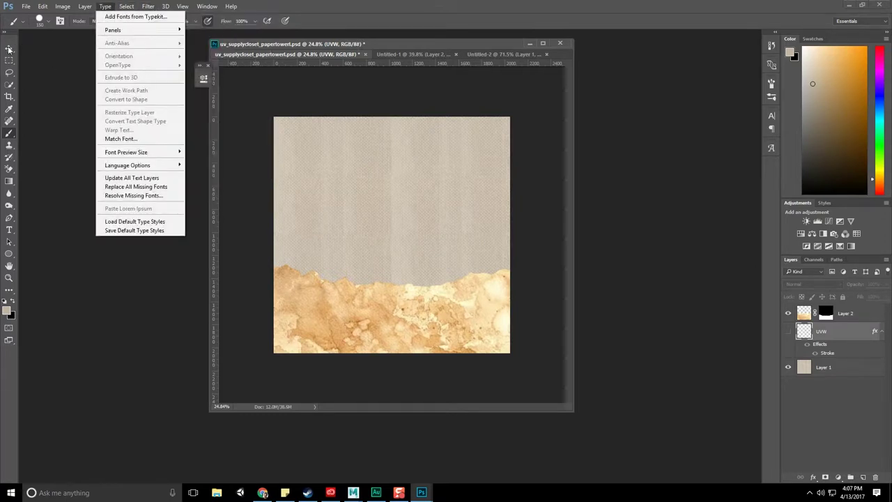
key("m")
left_click(139, 12)
left_click(549, 95)
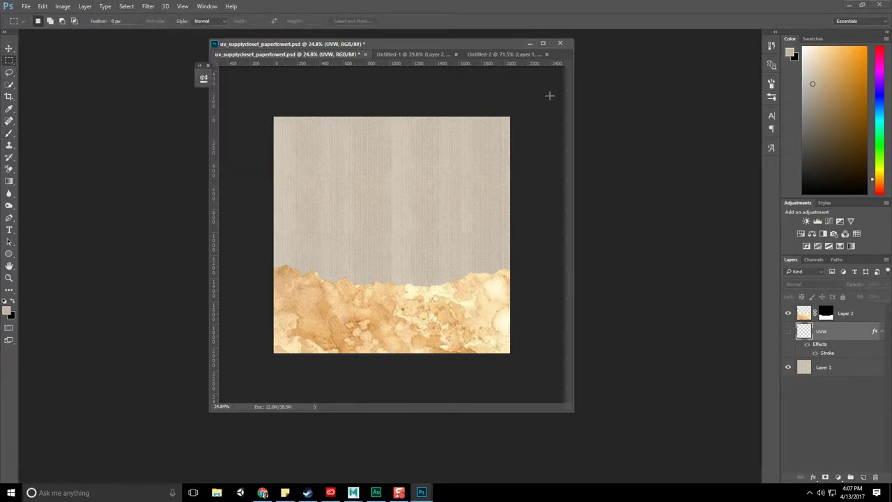
- Apply a Box Blur with an increased radius to the stain layer's mask
left_click(825, 313)
left_click(147, 6)
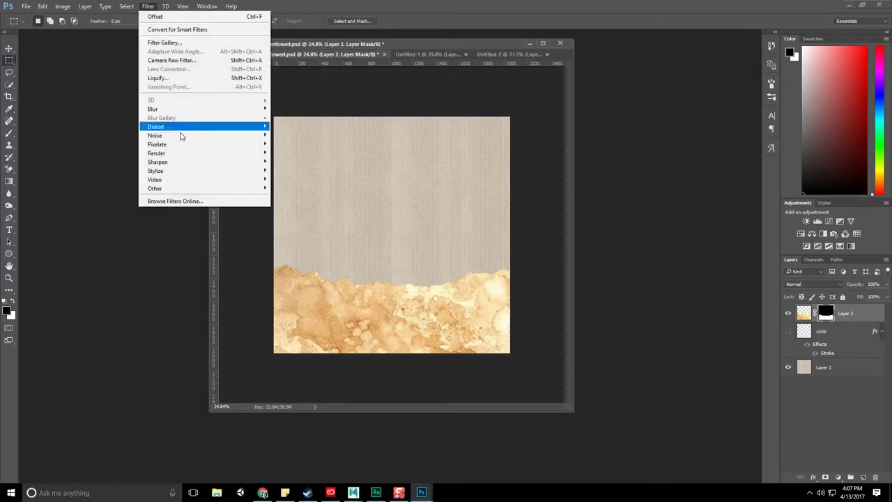
mouse_move(153, 109)
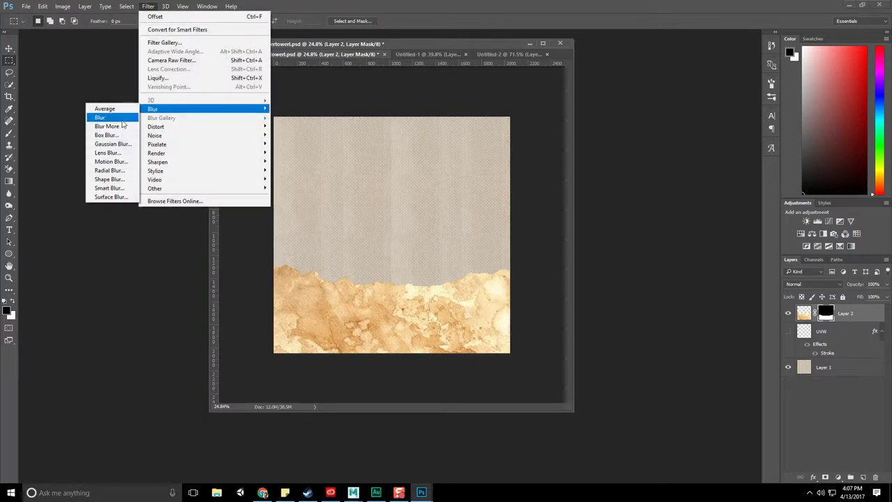
left_click(106, 135)
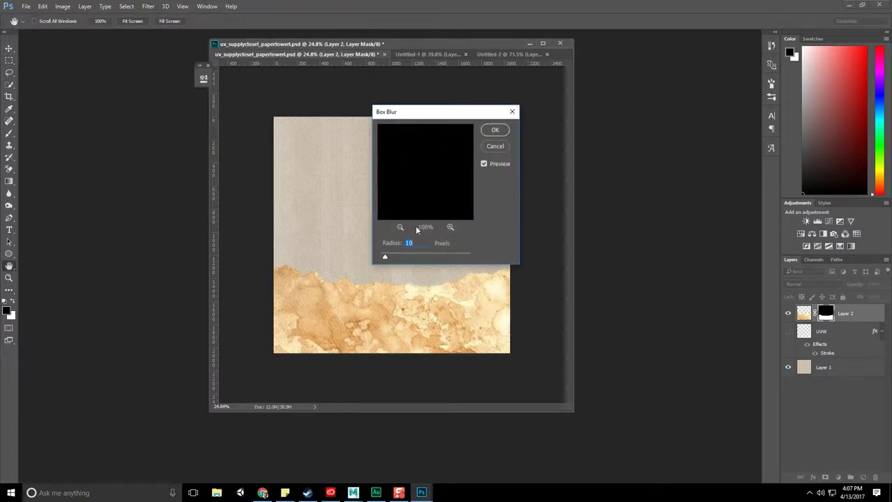
left_click_drag(392, 259, 398, 259)
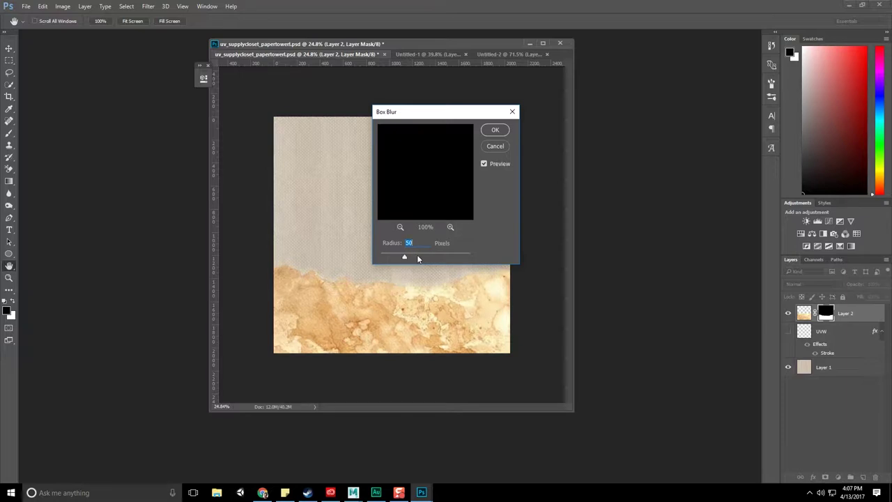
left_click(495, 146)
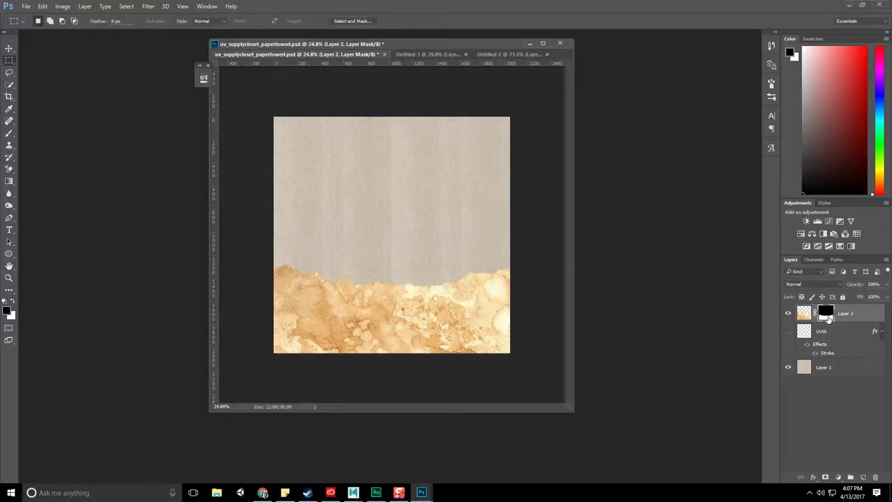
left_click(806, 317)
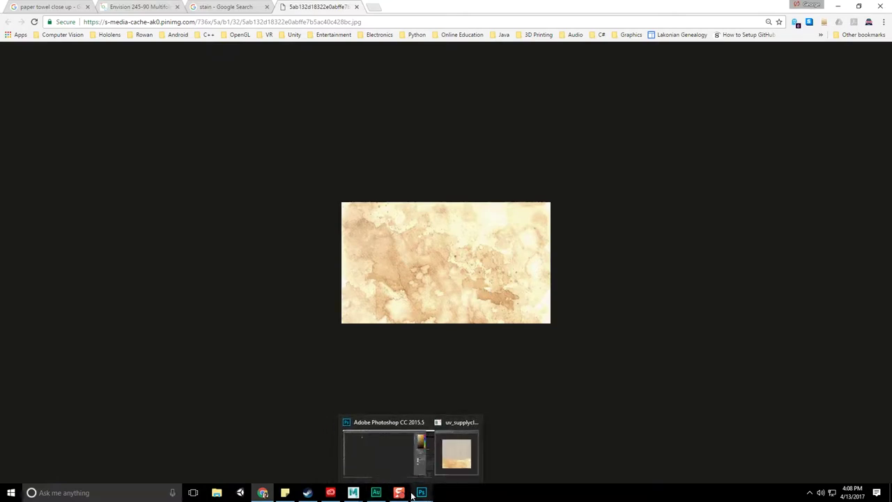
- Paste a second stain image as Layer 3 and position it toward the lower left
left_click(422, 494)
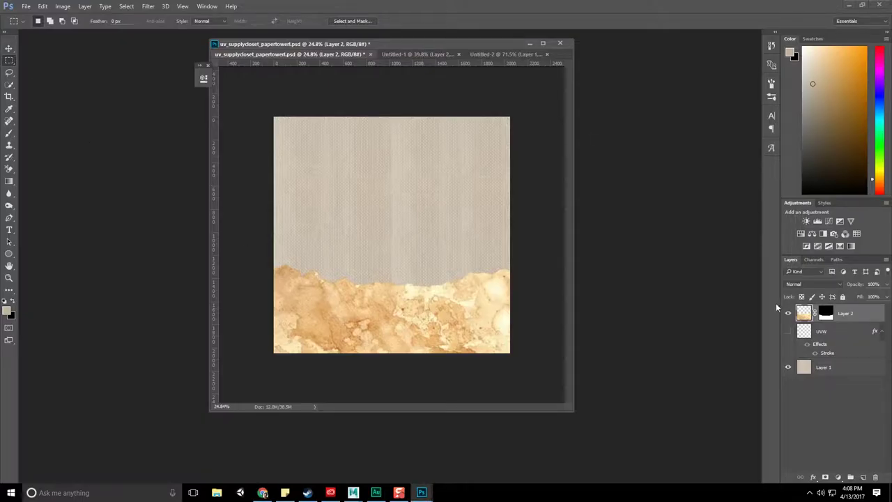
key("ctrl+v")
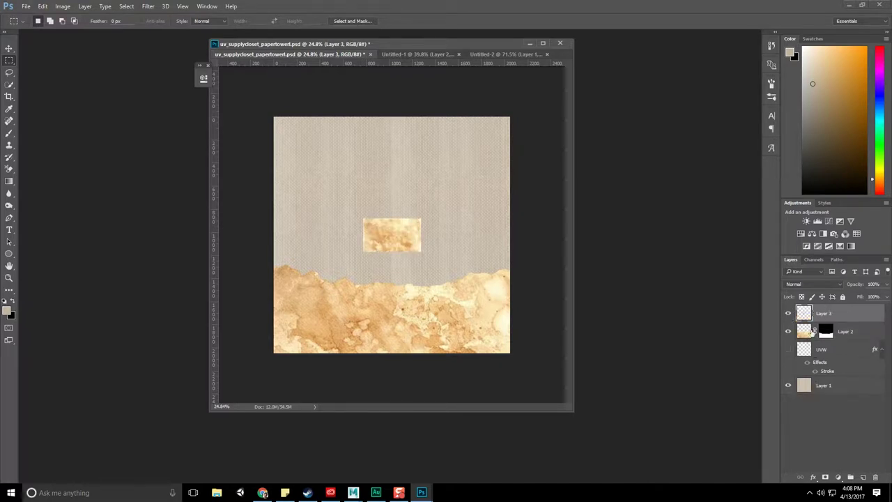
key("v")
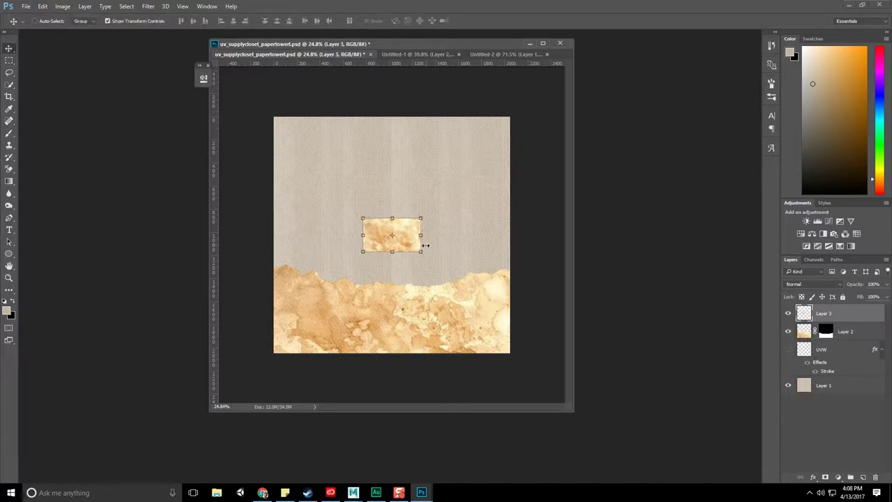
mouse_move(417, 247)
left_mouse_down()
mouse_move(318, 281)
mouse_move(511, 155)
left_mouse_up()
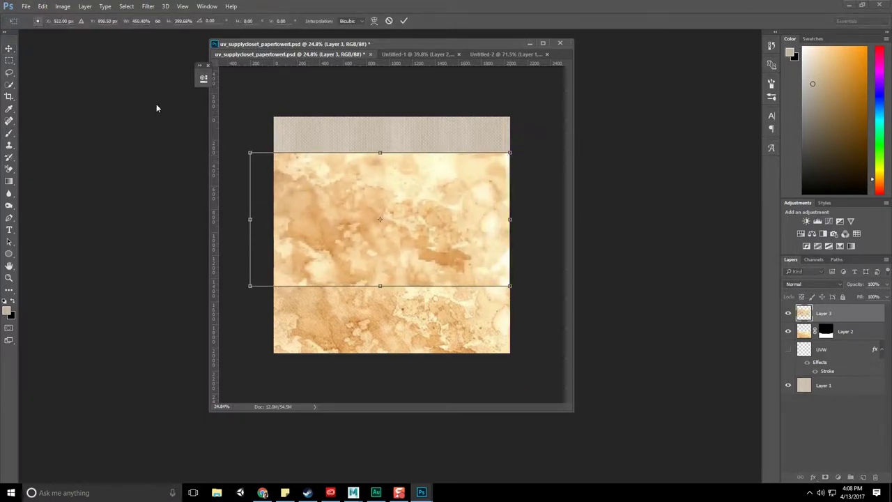
left_click(9, 48)
left_click(384, 186)
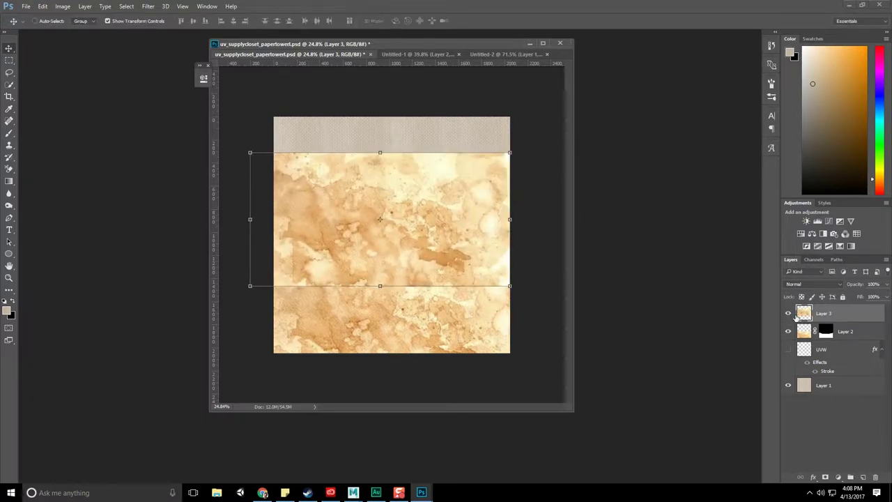
- Place Layer 3 above Layer 2 and clip it to Layer 2
left_click_drag(796, 318, 859, 349)
left_click(850, 477)
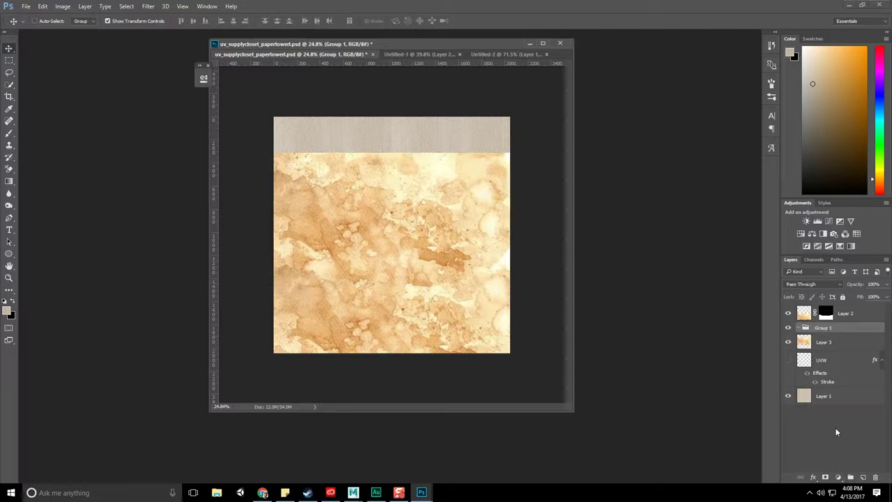
left_click_drag(806, 314, 806, 329)
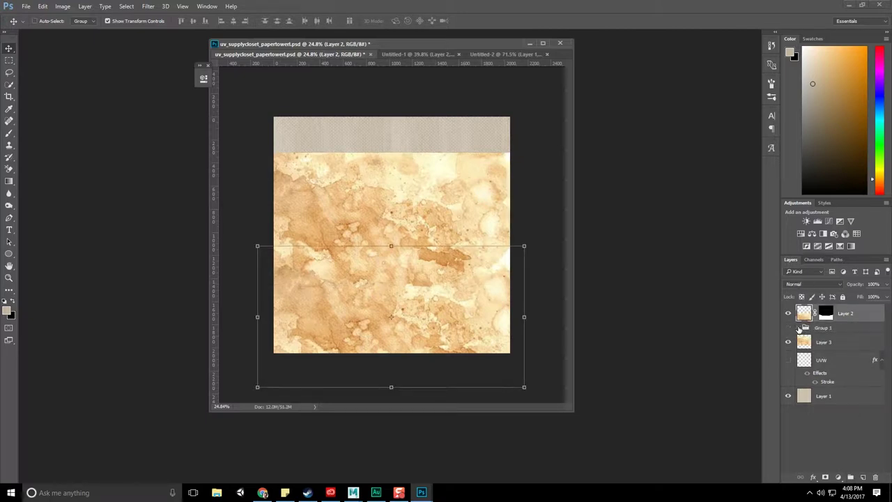
left_click_drag(806, 341, 809, 326)
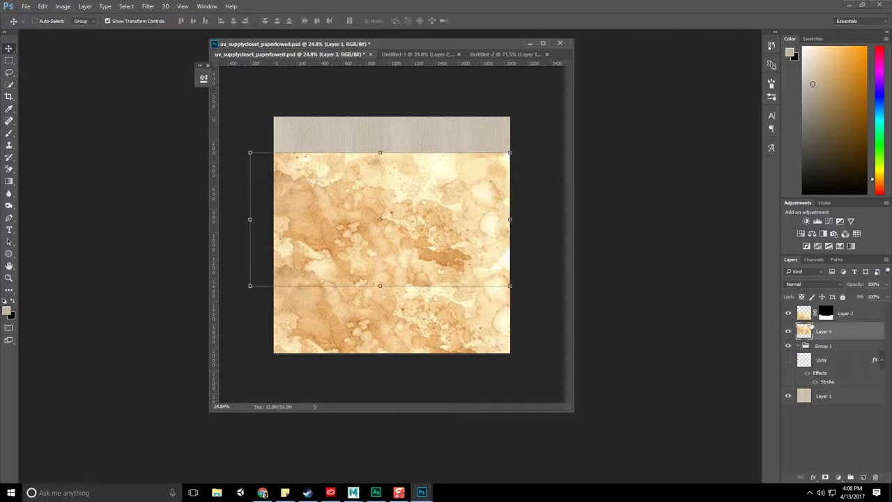
left_click(816, 414)
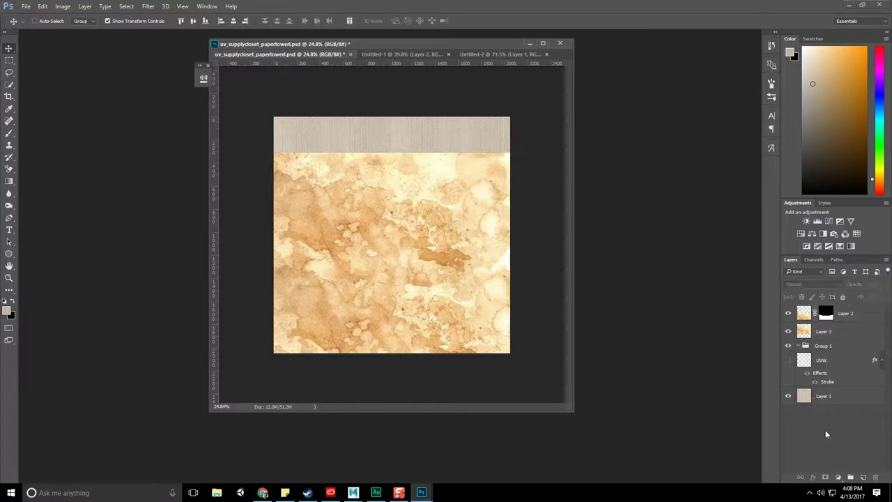
left_click(806, 315)
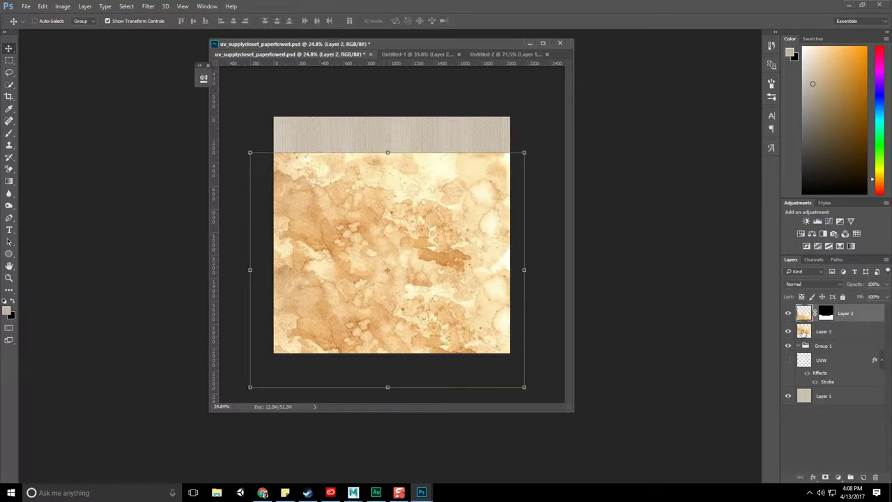
left_click(821, 419)
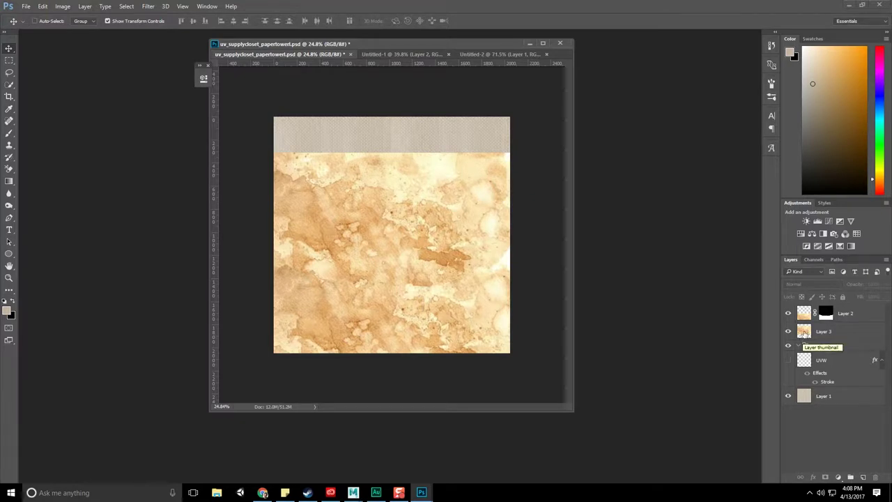
left_click_drag(803, 335, 807, 307)
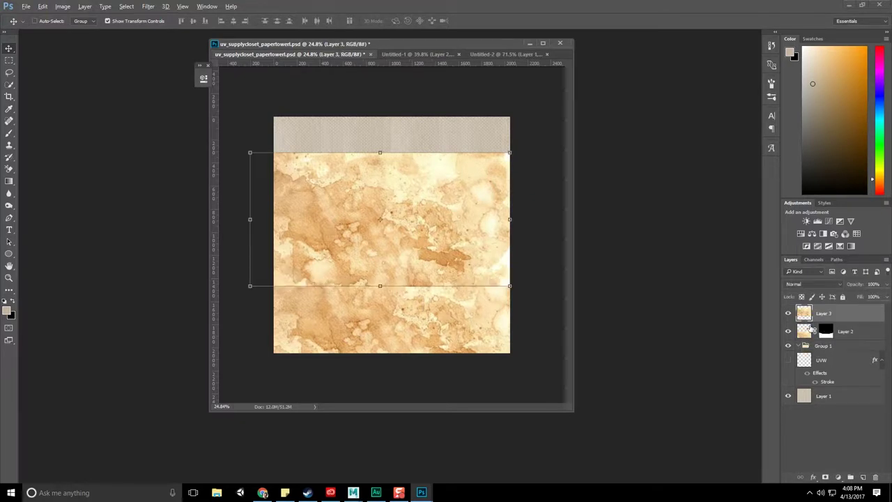
left_click(808, 318, "alt")
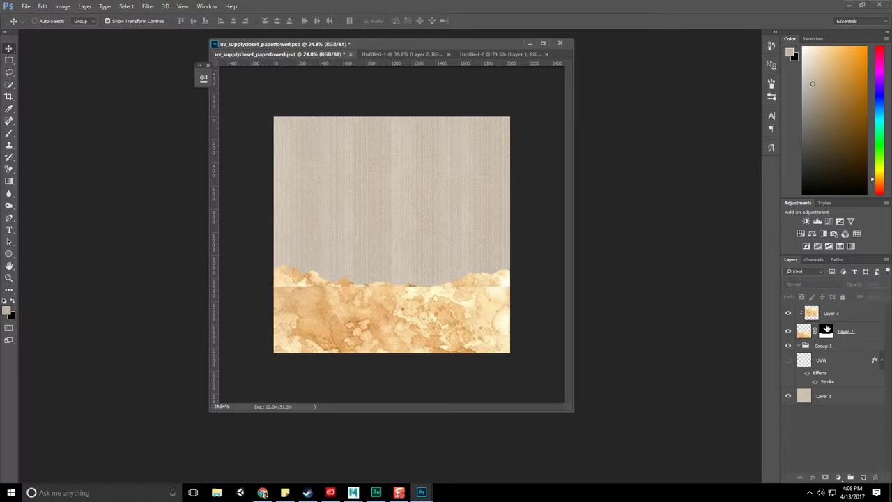
- Preview a Gaussian Blur of radius 84.1 on Layer 2's mask
left_click(826, 331)
left_click(148, 6)
mouse_move(152, 109)
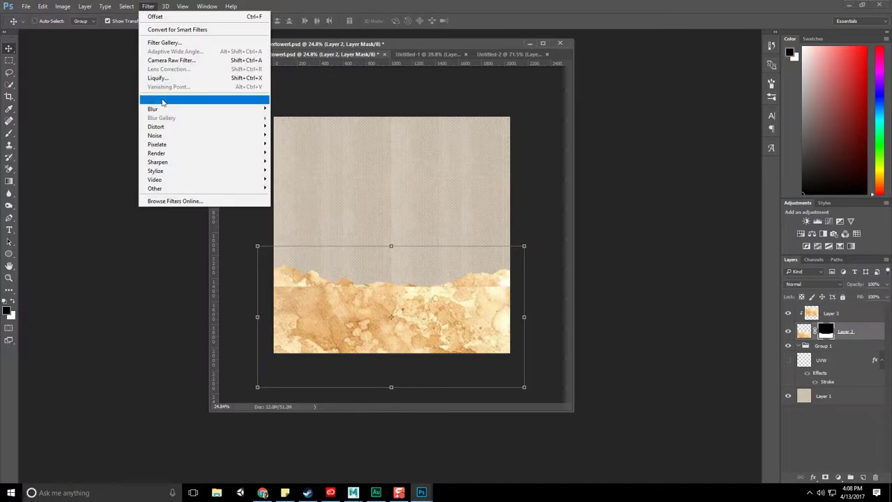
left_click(112, 144)
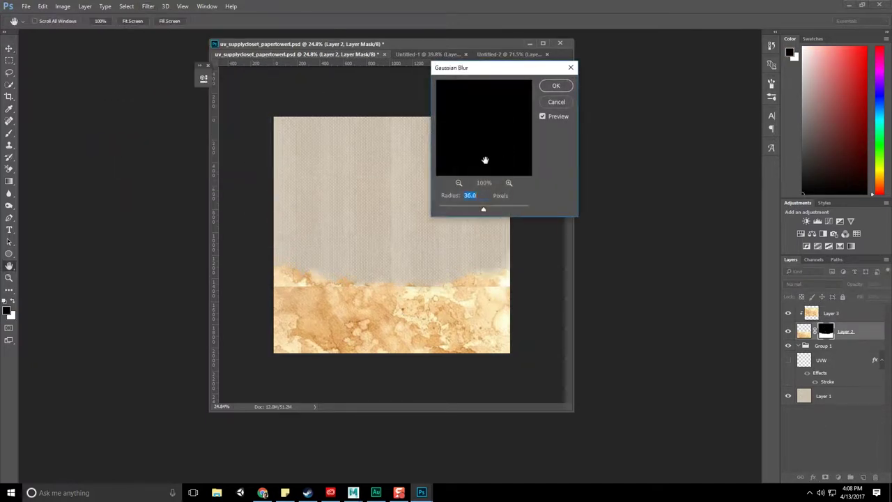
left_click_drag(496, 209, 495, 213)
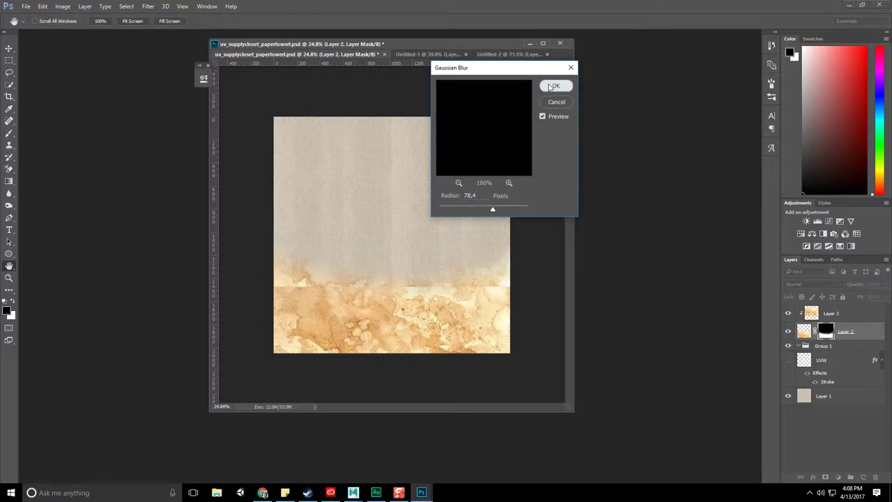
- Apply the mask blur and move Layer 2 above Layer 3
key("Return")
left_click(814, 313)
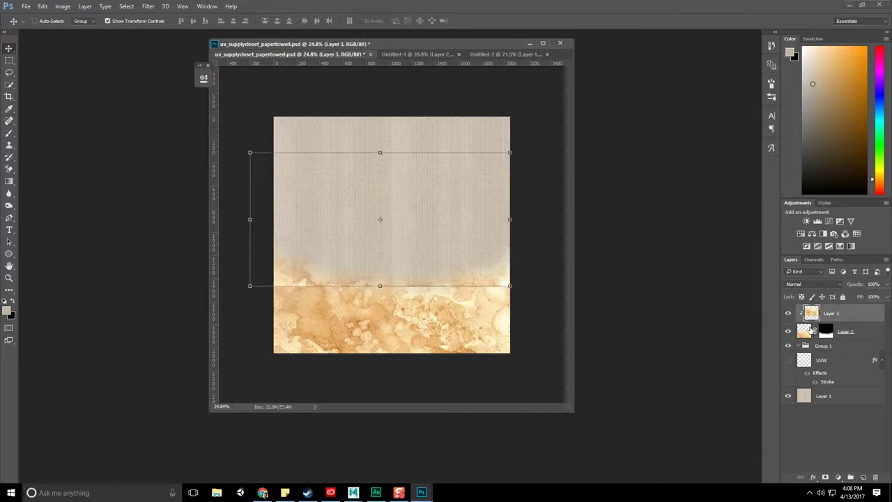
left_click(810, 329)
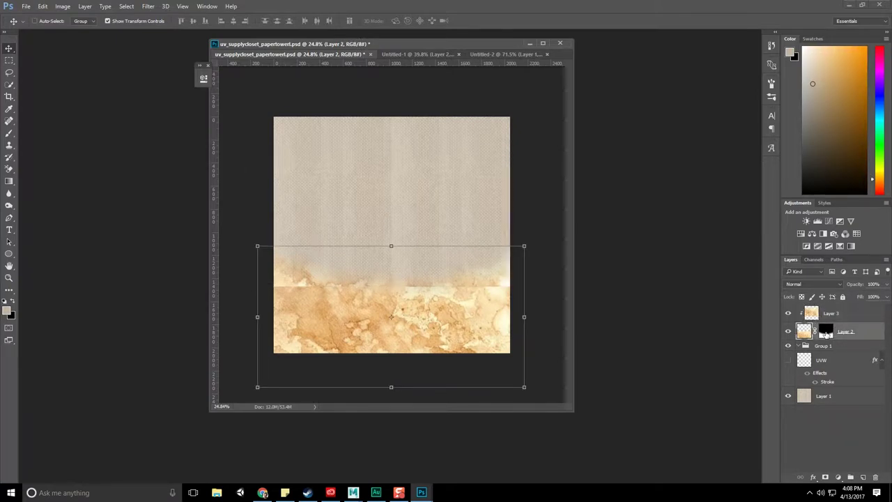
left_click(826, 334, "alt")
left_click(826, 334, "alt")
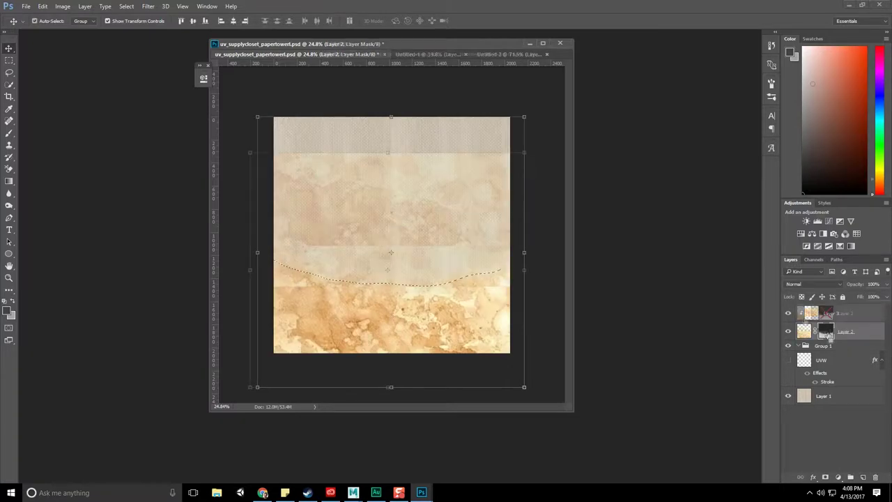
left_click_drag(826, 332, 826, 310)
left_click(826, 315, "shift")
- Copy Layer 2's mask onto a new Layer 4, then discard Layer 2's mask unapplied
left_click(863, 477)
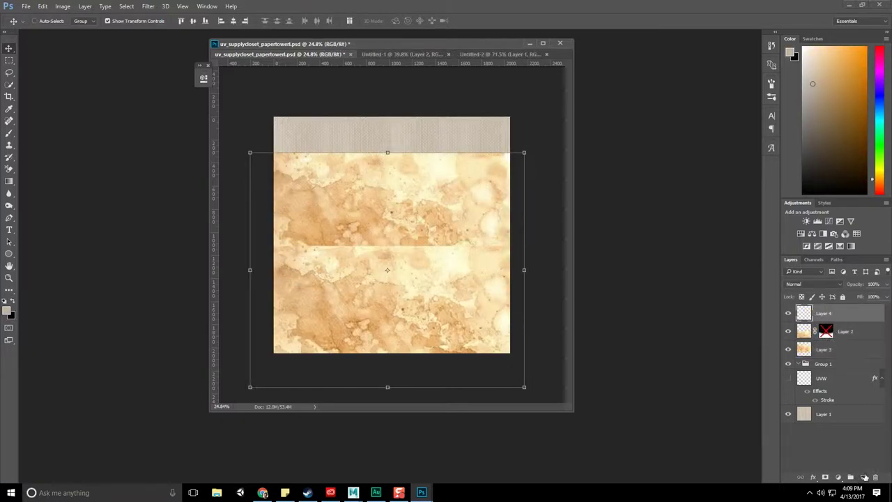
left_click(833, 334, "shift")
left_click_drag(827, 332, 828, 315)
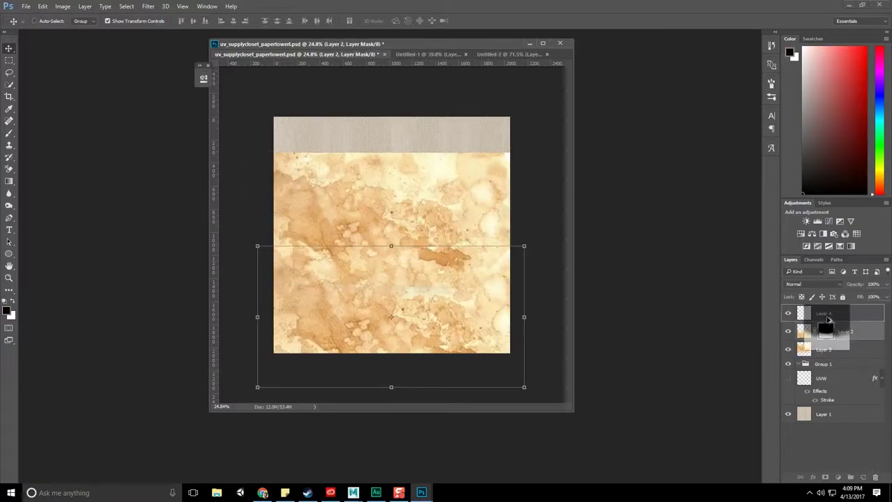
left_click(804, 331)
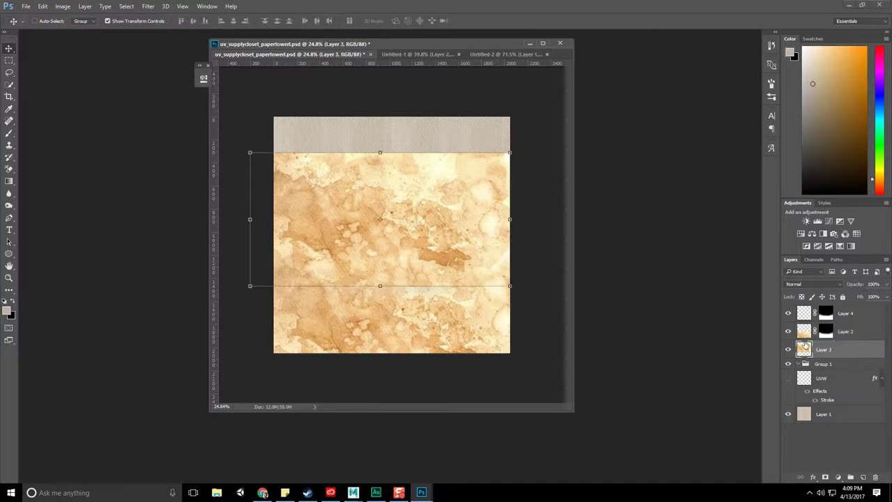
left_click_drag(876, 478, 877, 477)
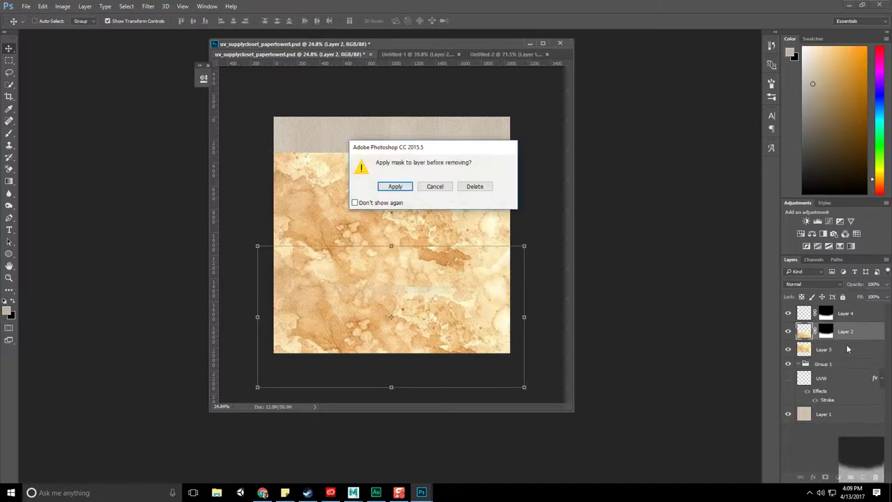
left_click(474, 184)
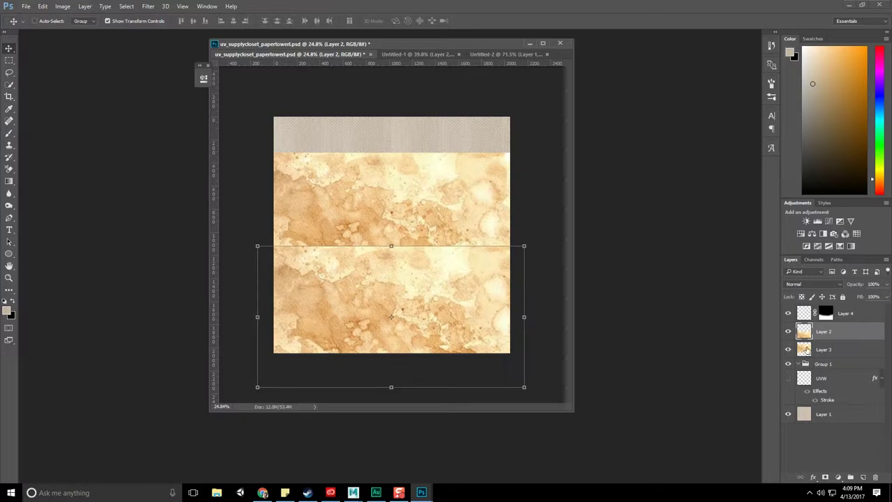
- Merge the stain layers, Layer 2 and Layer 3, into one layer
left_click(805, 349, "shift")
right_click(806, 335)
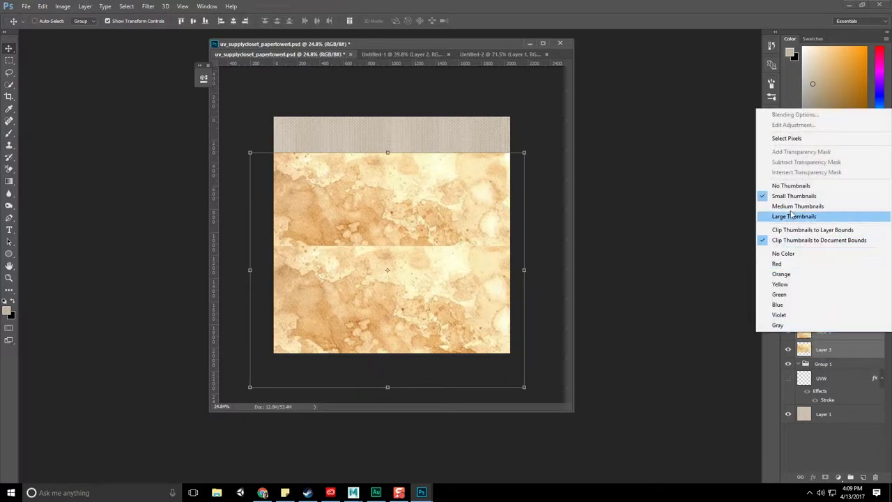
left_click(841, 365)
left_click(824, 337)
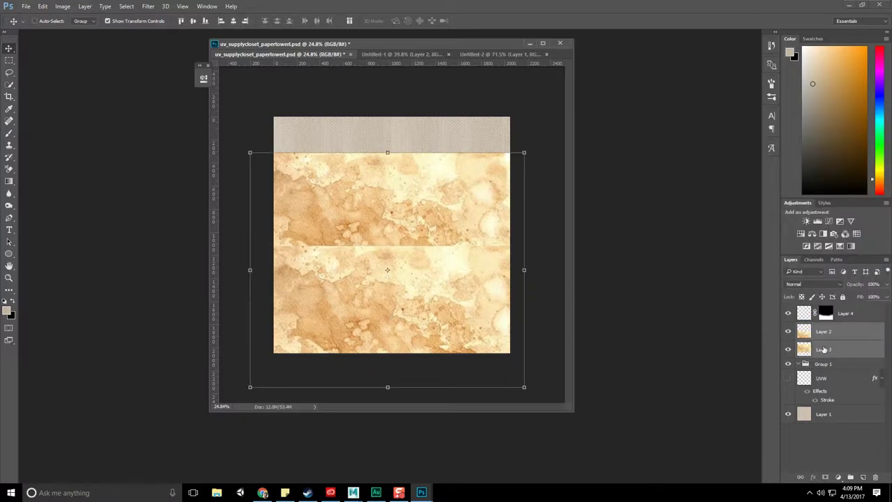
right_click(824, 350)
left_click(719, 337)
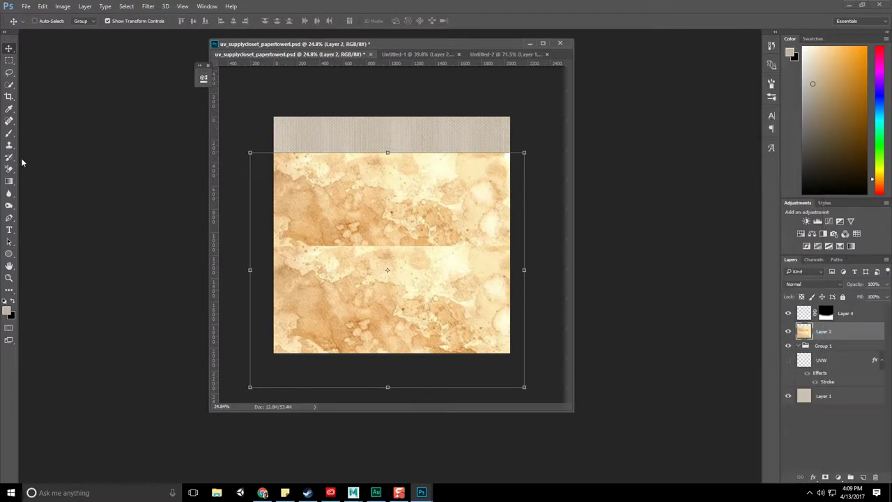
- Spot-heal the stain seam, move Layer 4's mask onto Layer 2, and delete Layer 4
left_click(10, 122)
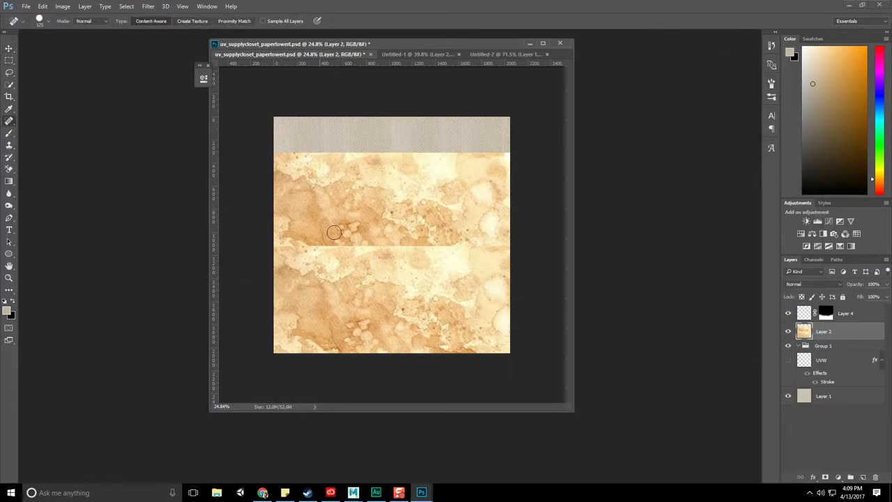
left_click_drag(284, 249, 246, 251)
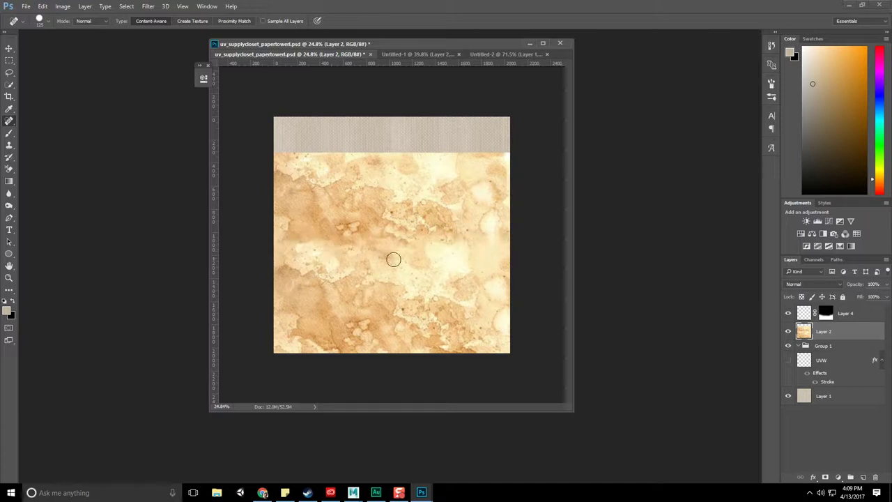
left_click_drag(825, 314, 840, 333)
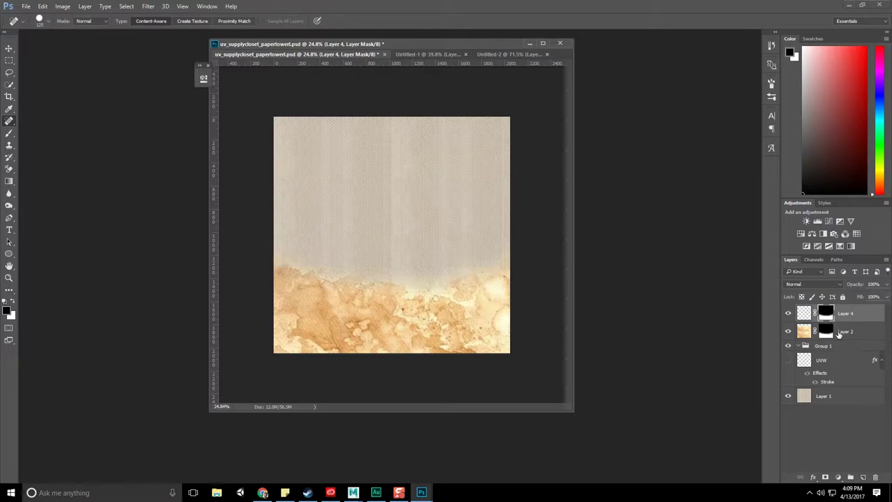
left_click(805, 313)
left_click_drag(871, 315, 876, 477)
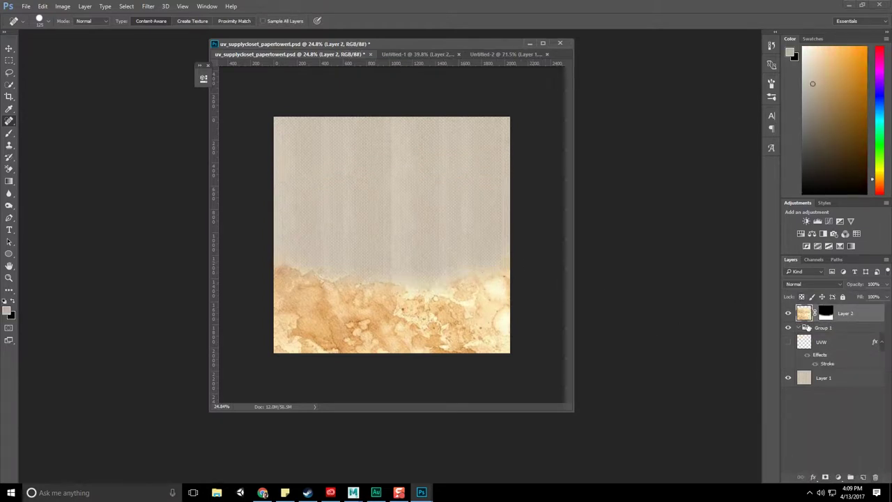
- Try Overlay and Darken blending on Layer 2, settling back on Multiply
left_click(812, 283)
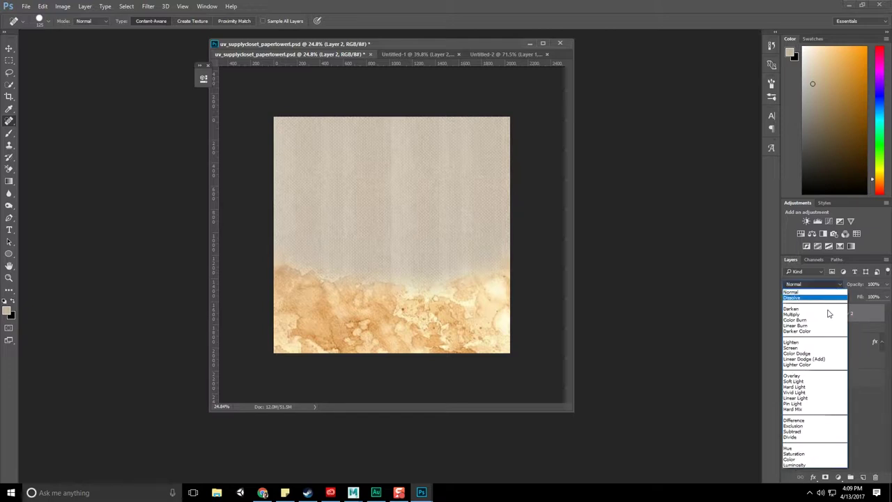
left_click(806, 377)
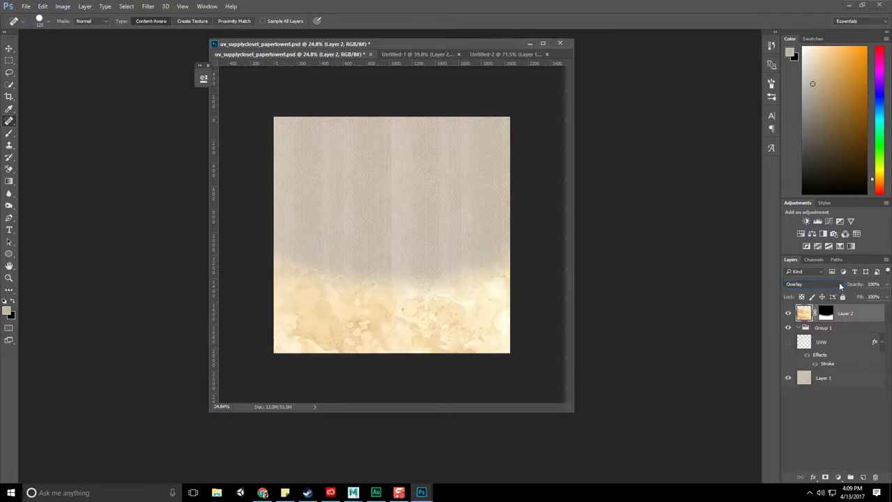
left_click(839, 284)
left_click(817, 320)
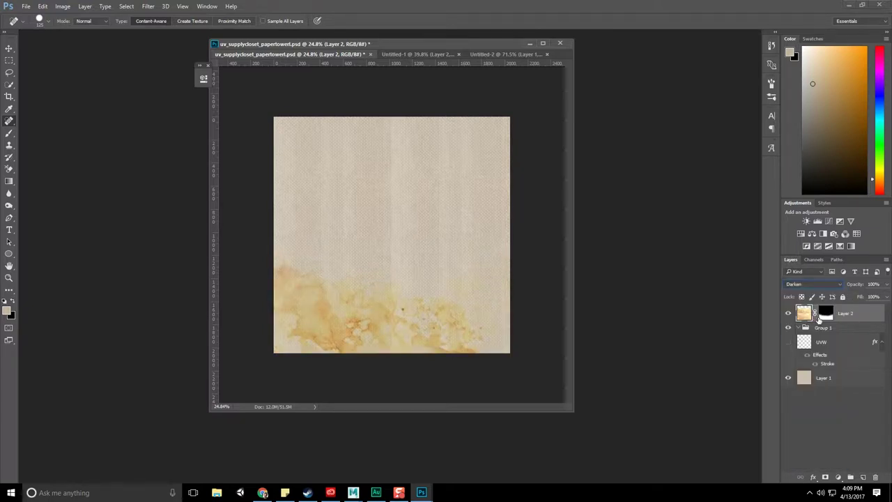
key("Down")
key("Up")
key("Down")
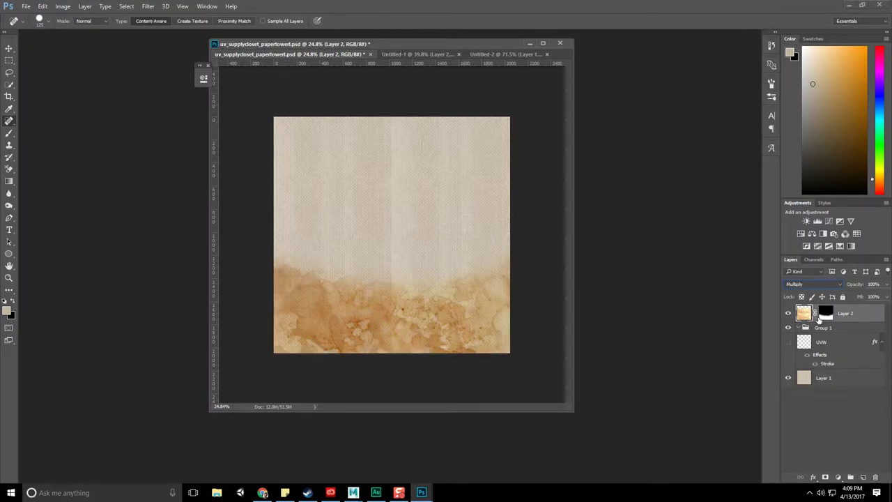
- Set the stain layer's opacity to 49% and begin squashing it down with Free Transform
left_click(887, 285)
left_click(857, 297)
left_click_drag(865, 297, 866, 298)
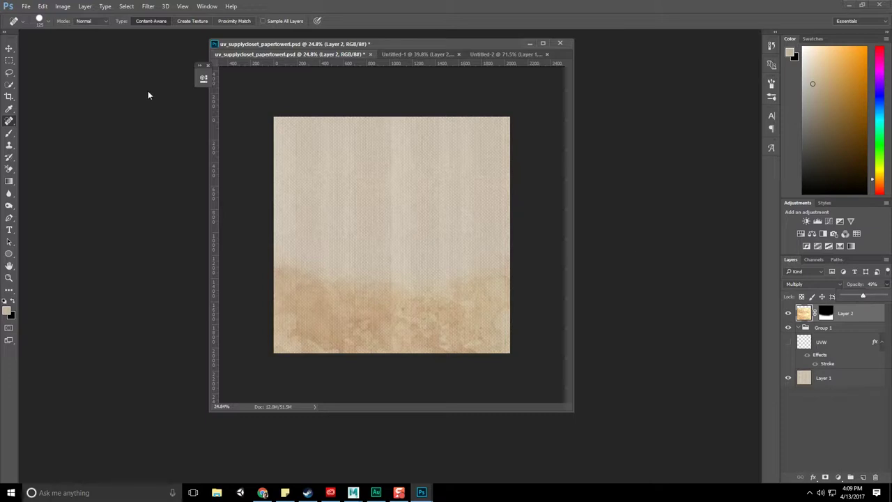
key("ctrl+t")
mouse_move(387, 149)
left_mouse_down()
mouse_move(387, 123)
mouse_move(387, 183)
left_mouse_up()
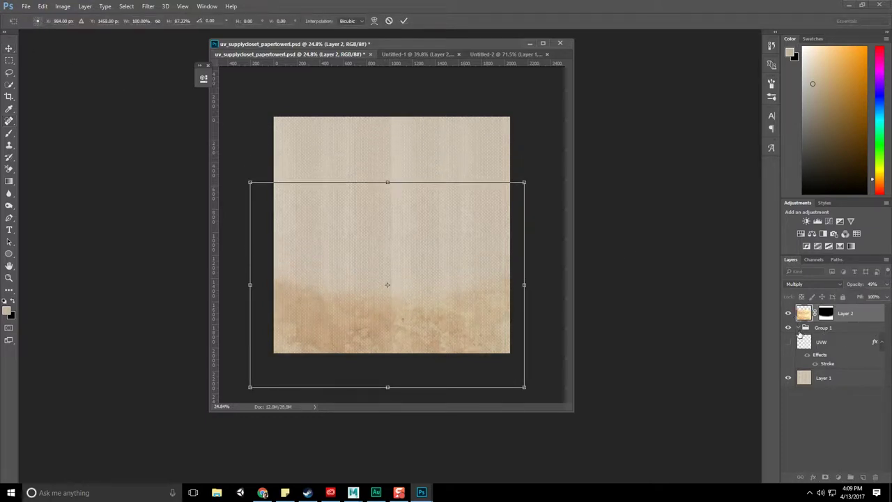
- Move UVW to the top and squash the stain further toward the bottom, applying the transform
left_click_drag(802, 340, 791, 315)
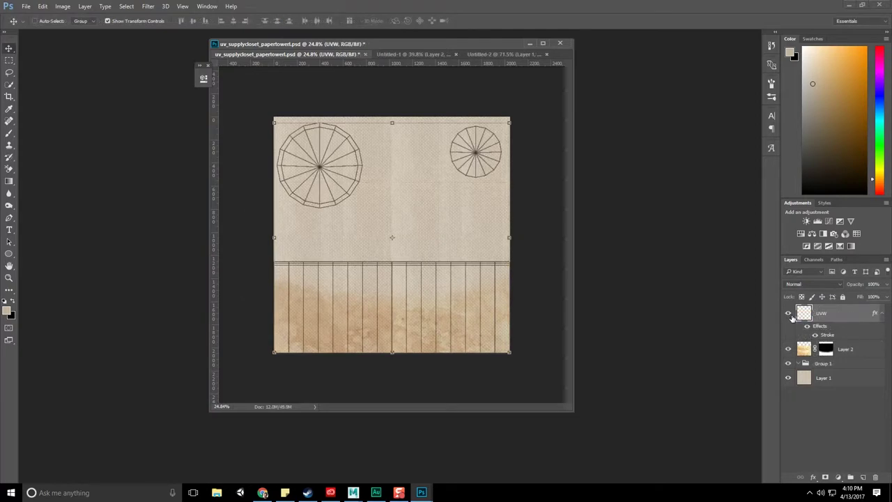
left_click(884, 356)
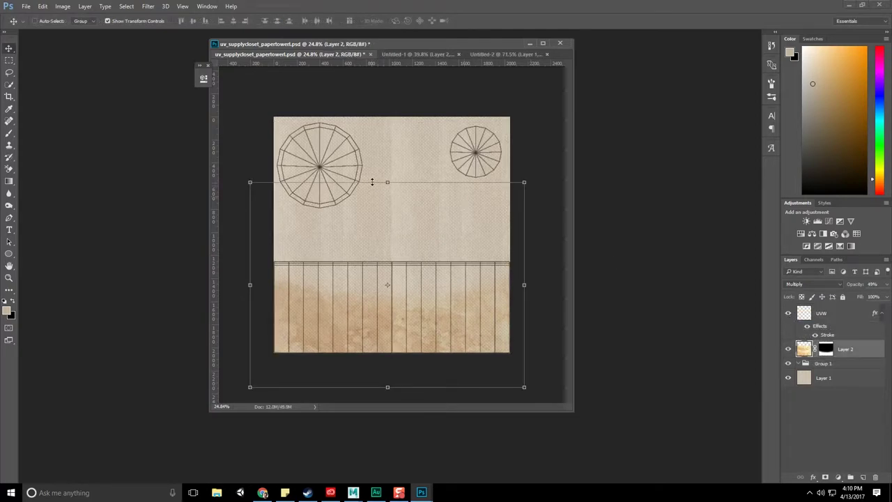
left_click_drag(372, 182, 372, 220)
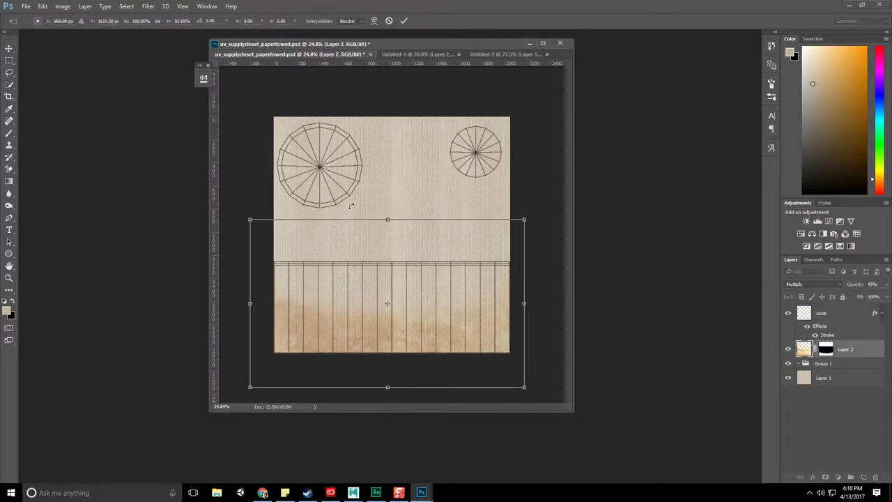
left_click(10, 48)
key("Return")
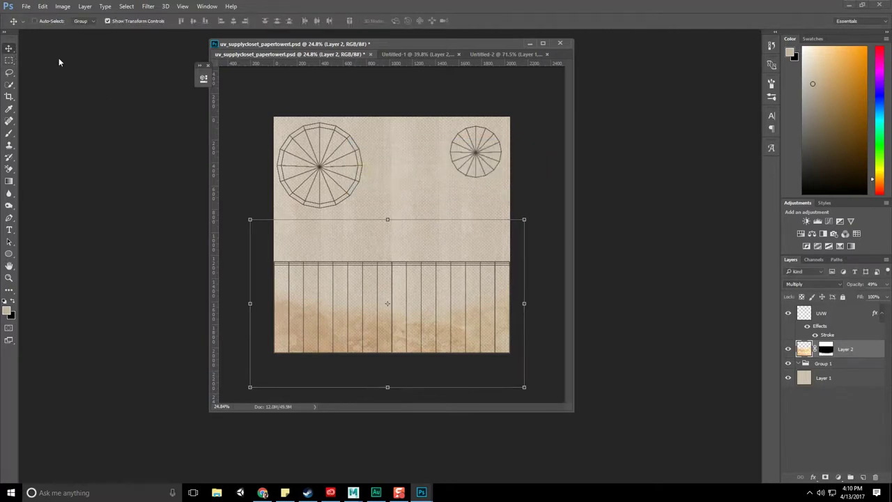
- Delete the empty Group 1 and hide the UVW wireframe layer
left_click(9, 60)
left_click(866, 414)
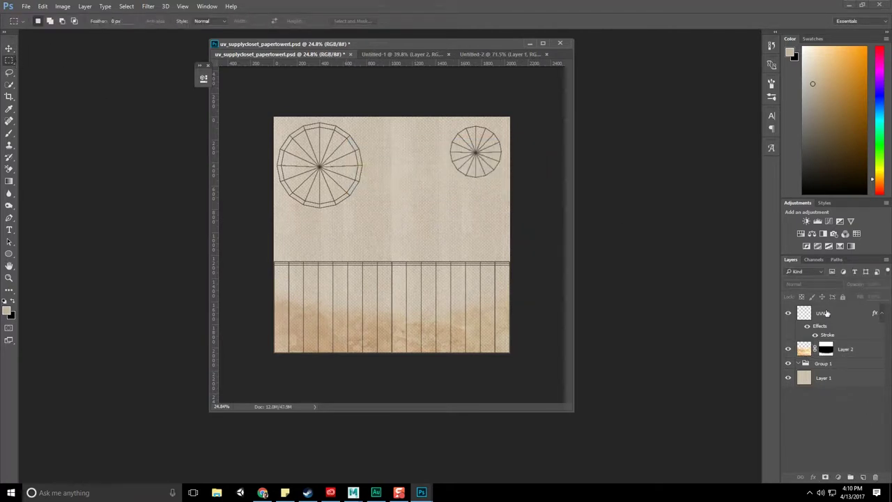
left_click(827, 315)
left_click(844, 366)
key("Delete")
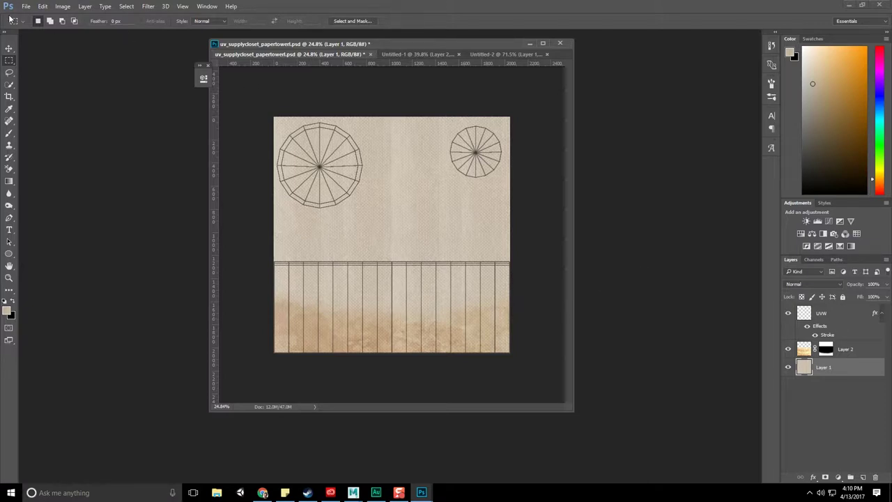
left_click(788, 318)
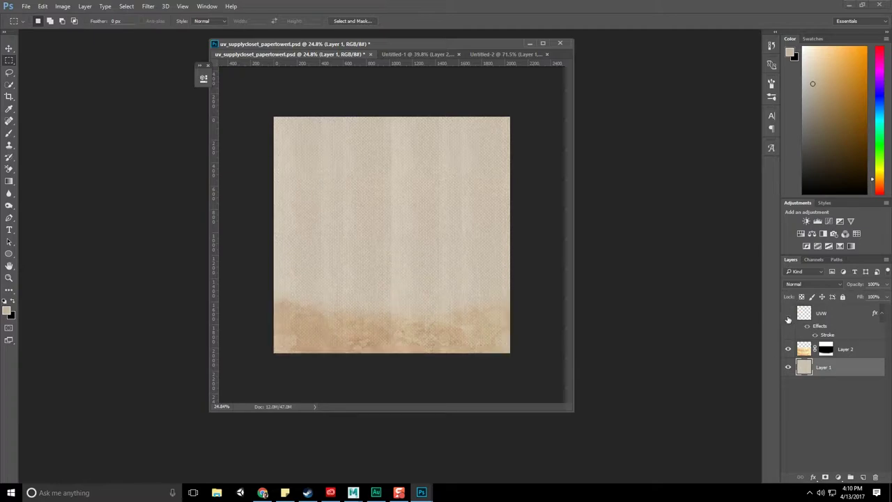
left_click(263, 492)
- Change the image search from 'paper towel close up' to 'paper towel top'
left_click(216, 8)
left_click(139, 7)
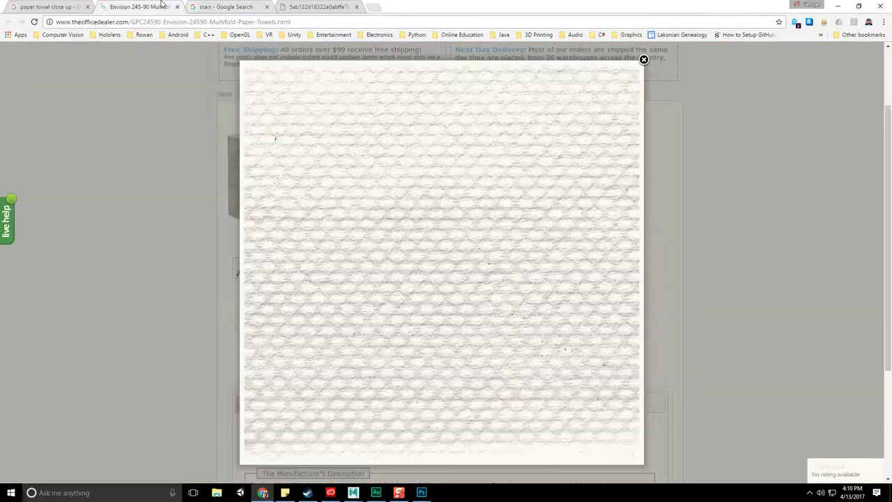
left_click(49, 7)
scroll(296, 257, "up", 3)
scroll(296, 258, "up", 1)
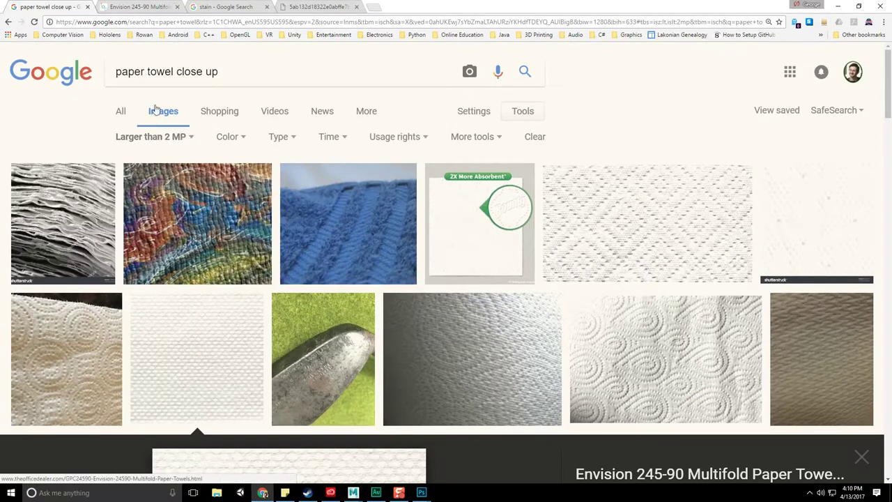
left_click_drag(177, 77, 320, 77)
type("top")
key("Return")
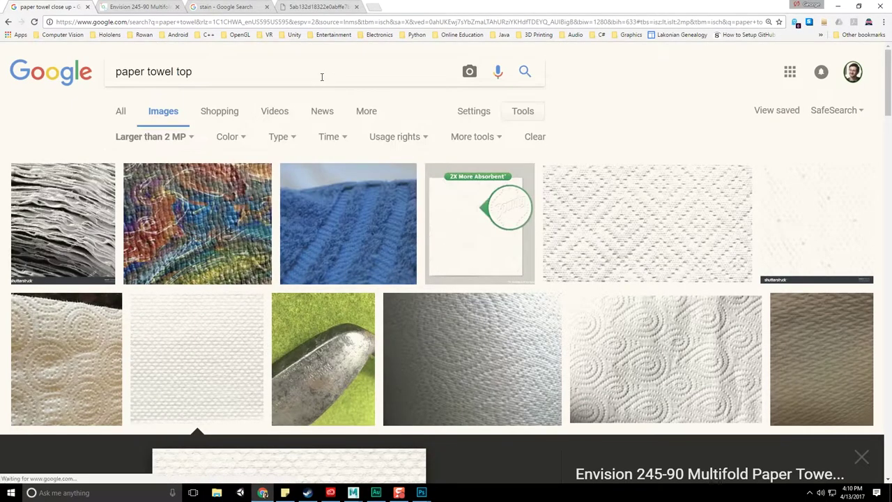
- Open a paper-towel roll-top photo at full size and copy the image
scroll(420, 279, "down", 4)
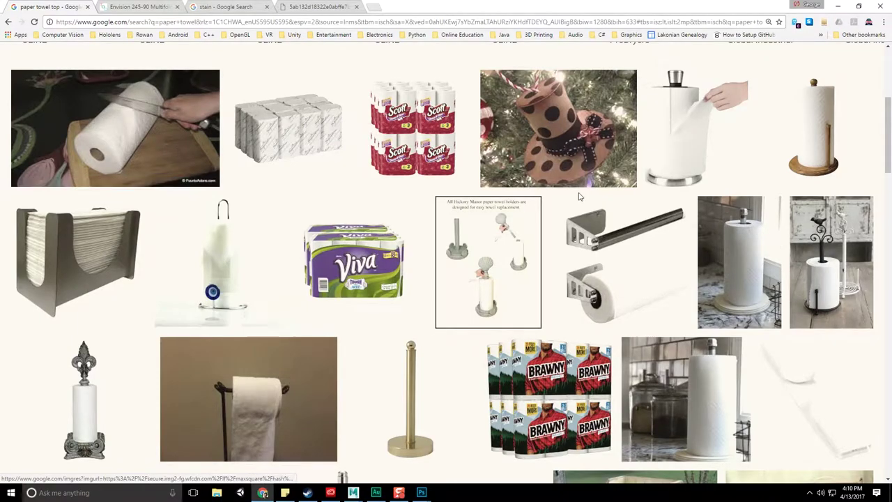
scroll(600, 339, "down", 1)
left_click(799, 478)
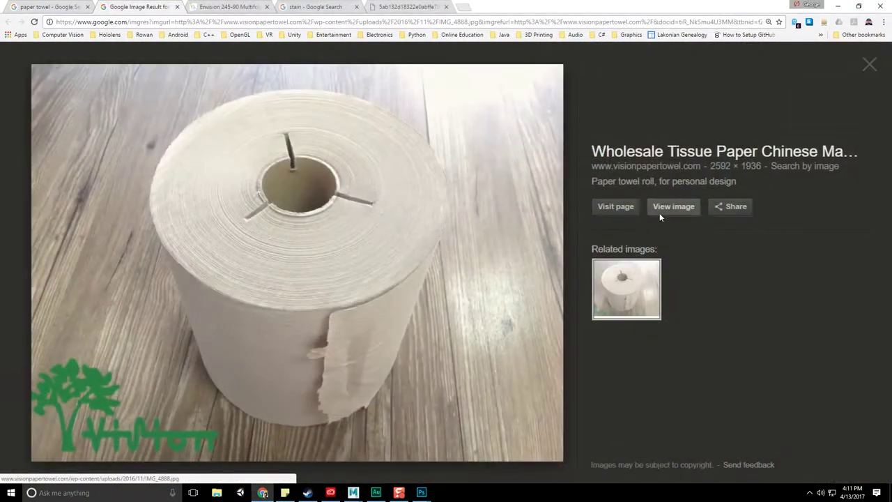
left_click(660, 212)
left_click(427, 221)
right_click(433, 202)
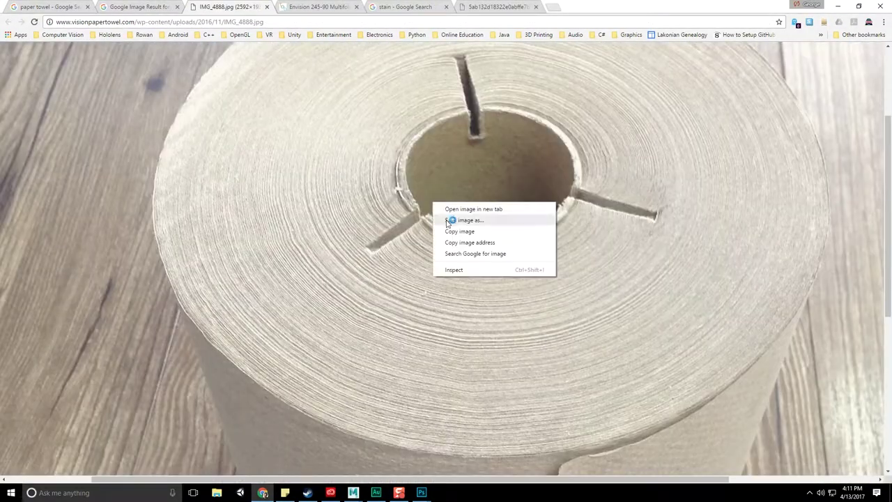
left_click(450, 232)
mouse_move(421, 492)
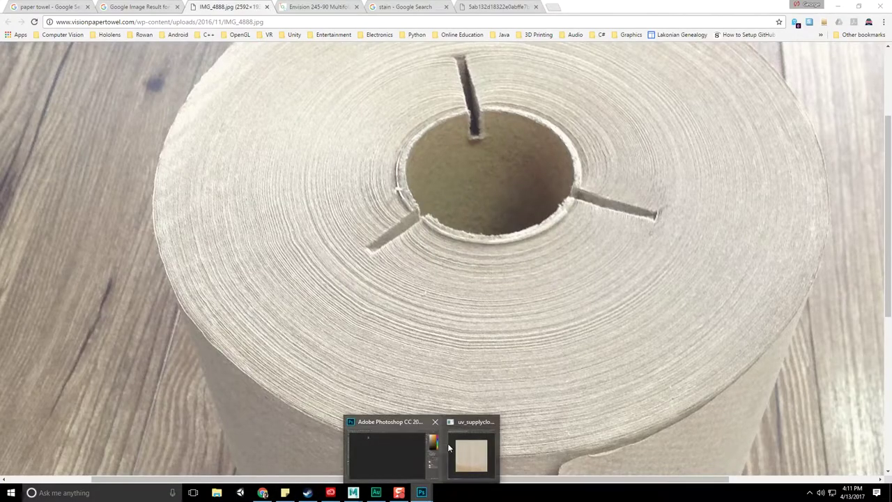
- Create a new clipboard-sized document and paste the roll photo into it
left_click(472, 454)
key("ctrl+n")
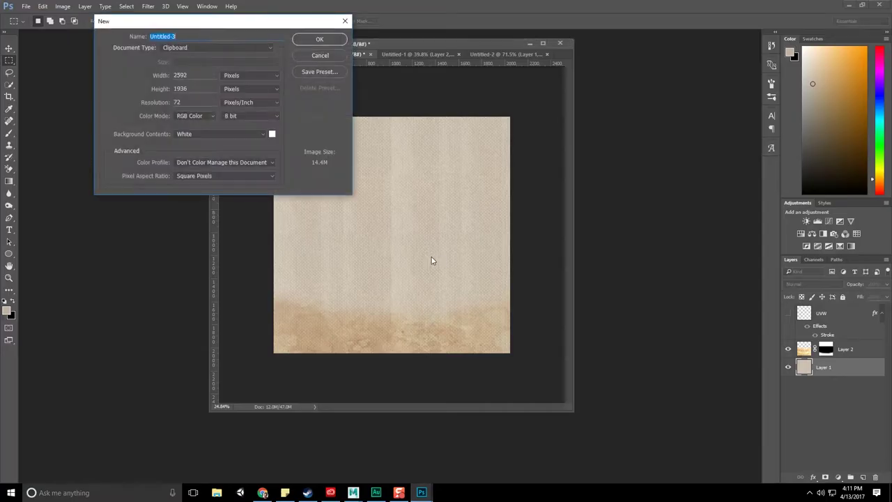
key("Return")
key("ctrl+v")
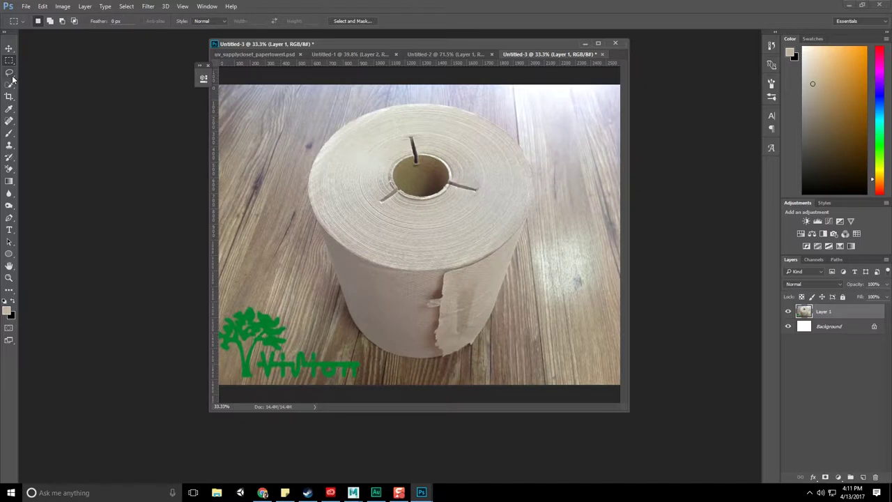
- Crop the photo around the roll's top, trimming the bottom, left and right sides
left_click(9, 98)
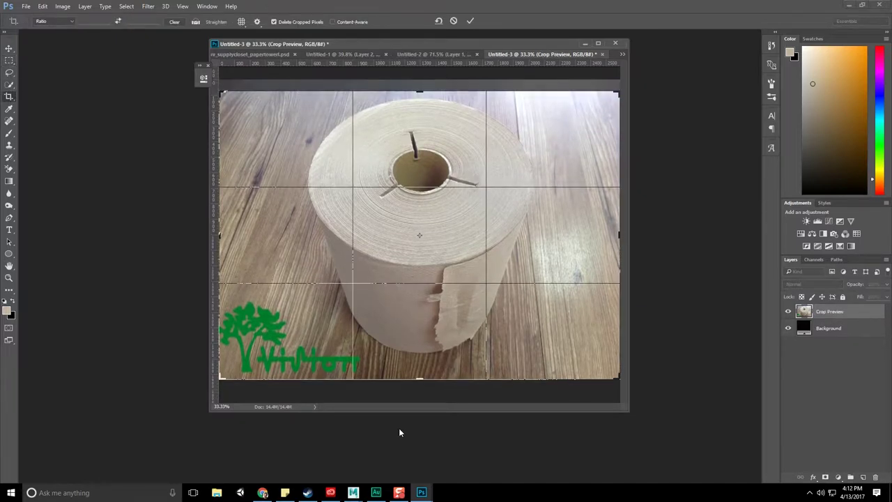
left_click_drag(426, 384, 426, 326)
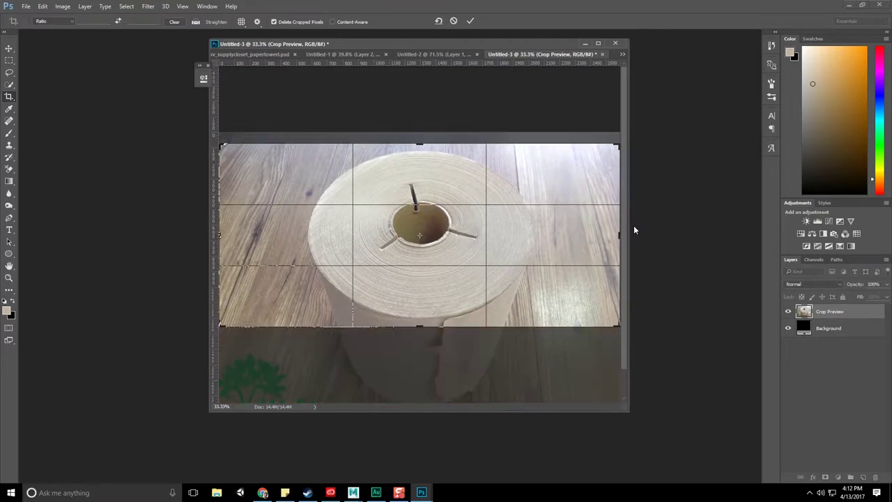
left_click_drag(621, 234, 582, 235)
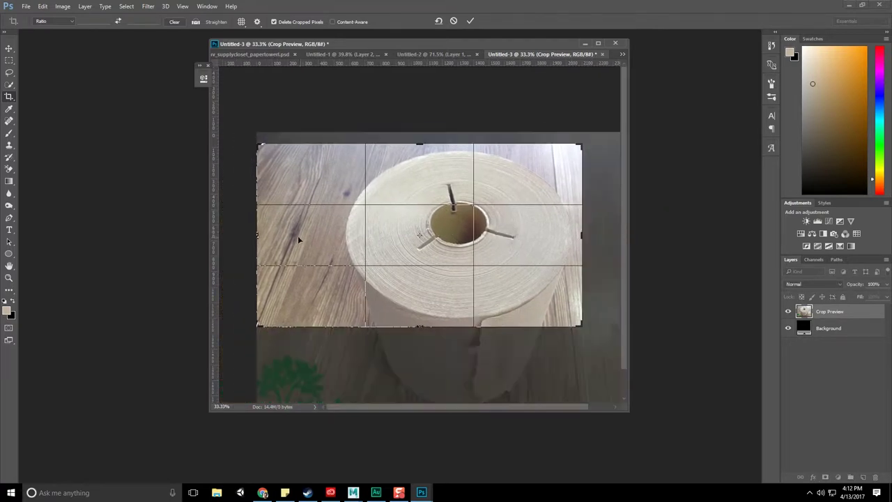
left_click_drag(260, 235, 300, 233)
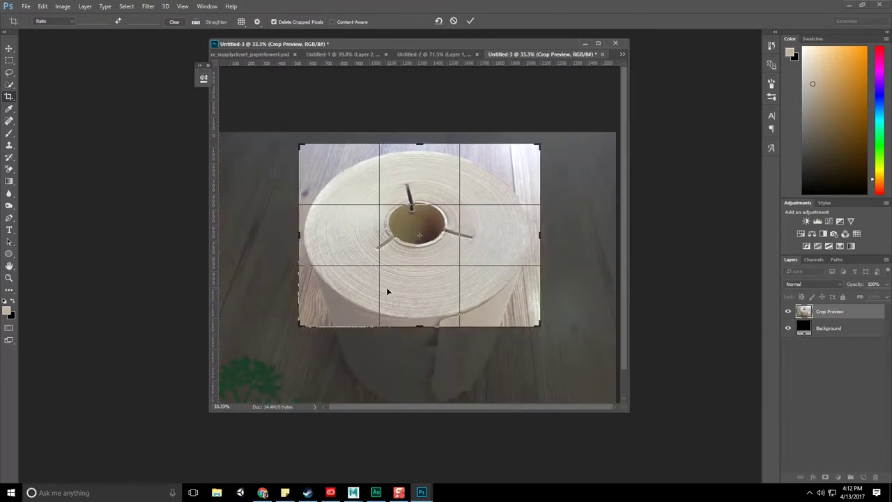
key("Return")
- Zoom in, enlarge the document window, and open Image > Canvas Size
key("ctrl+plus")
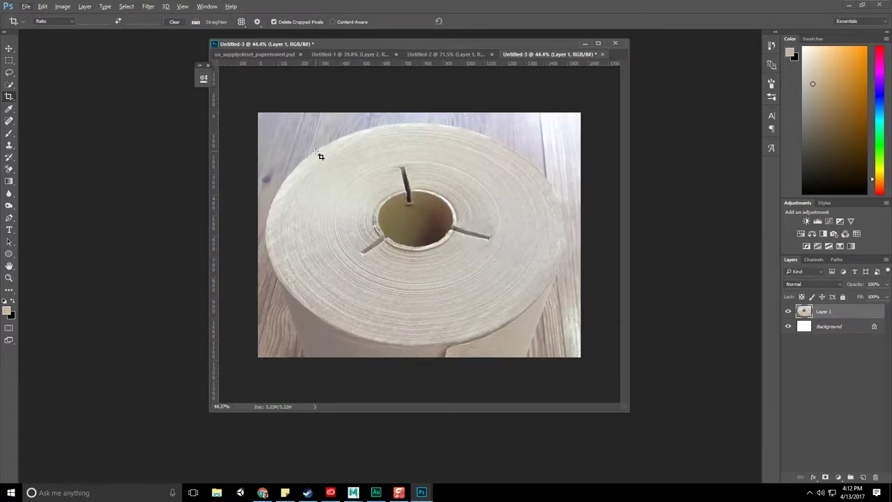
left_click_drag(629, 411, 700, 480)
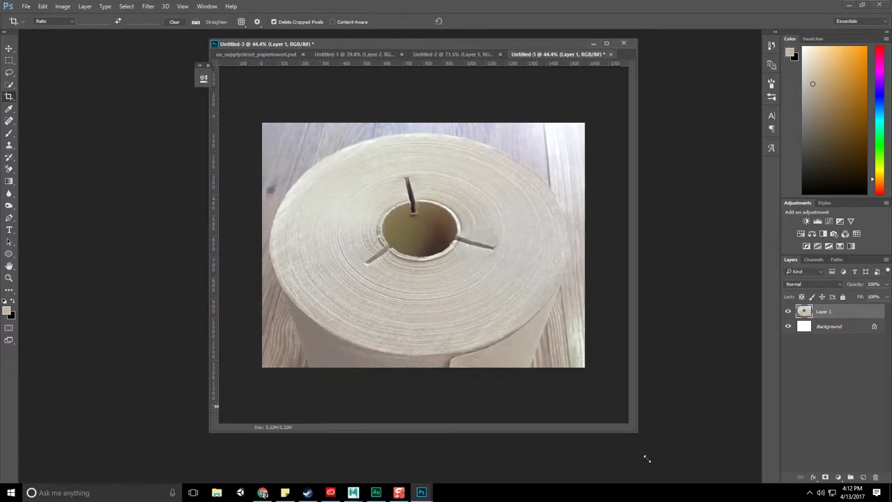
scroll(534, 354, "down", 1)
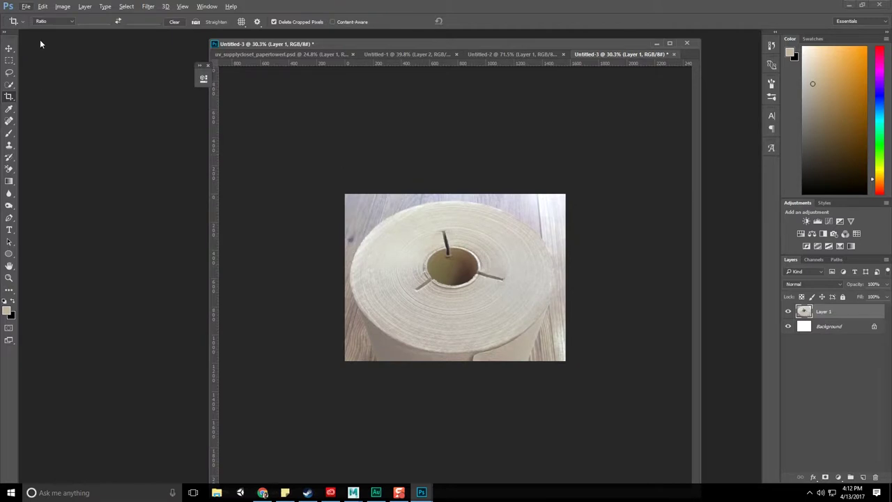
left_click(62, 6)
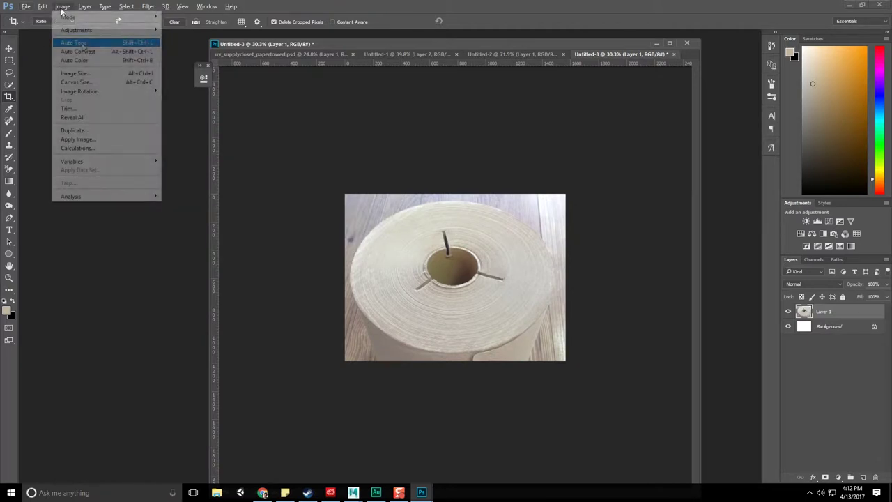
left_click(88, 82)
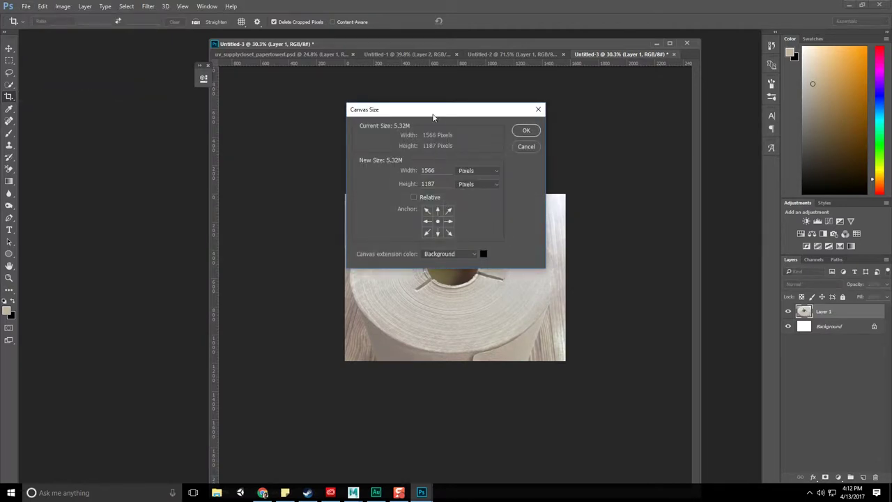
- Set the canvas height to 1566 for a square 1566 × 1566 canvas
left_click_drag(433, 117, 180, 106)
double_click(177, 161)
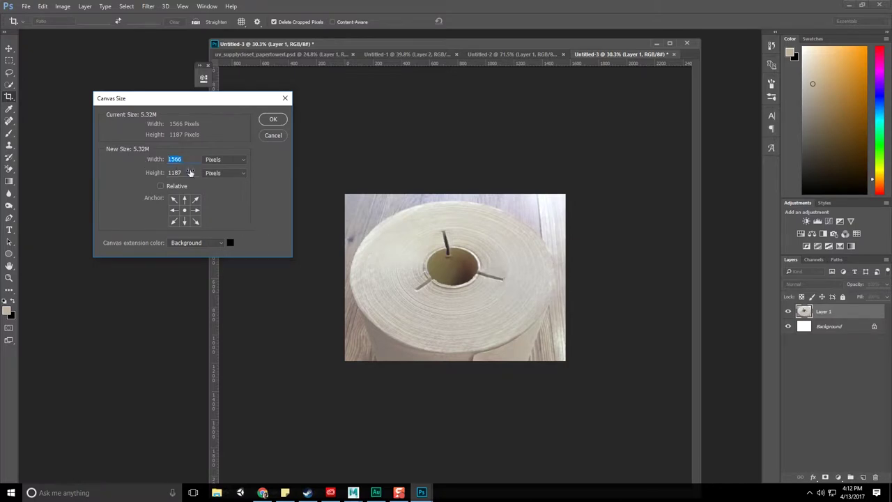
double_click(176, 172)
type("1566")
left_click(277, 123)
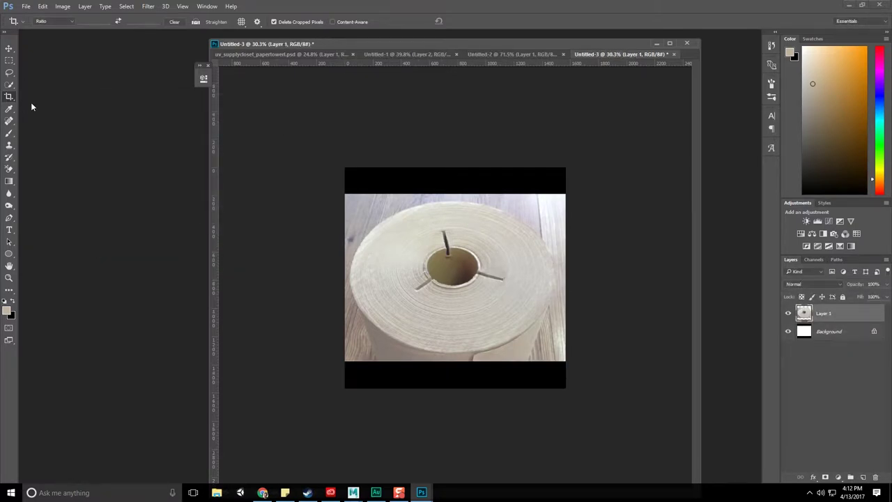
- Stretch the roll photo vertically to fill the square canvas and apply the transform
key("v")
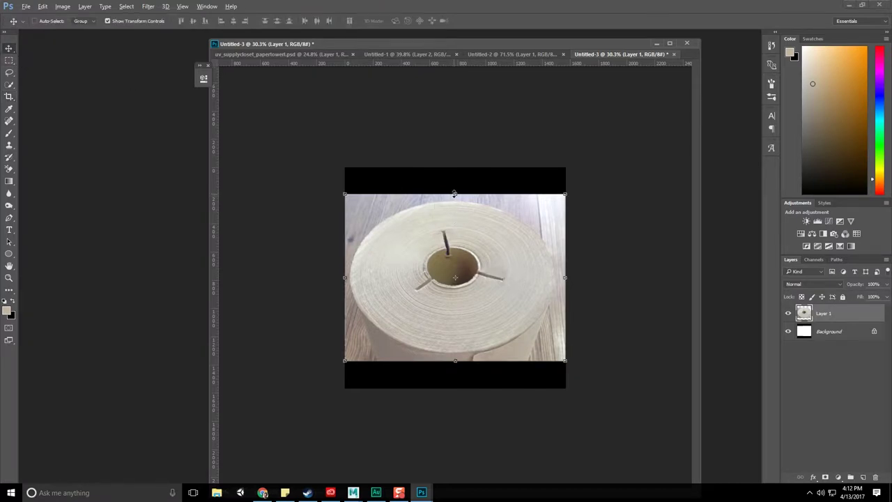
left_click_drag(454, 193, 455, 167)
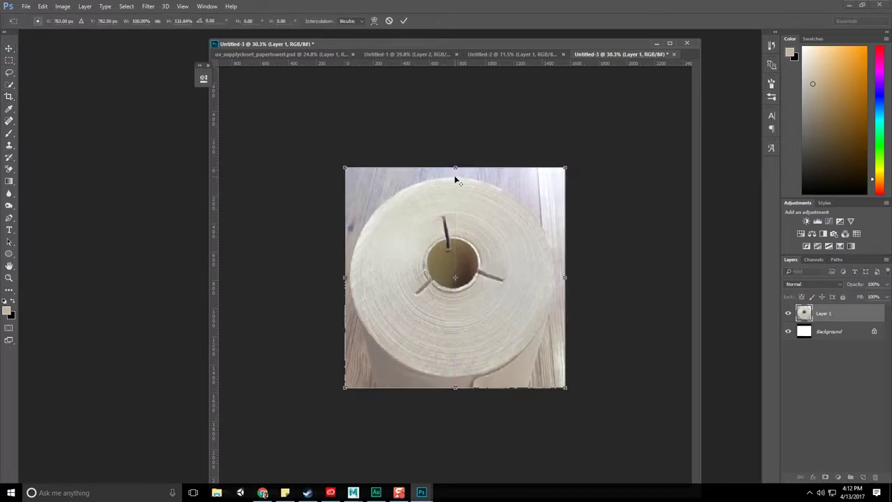
left_click(11, 50)
left_click(393, 187)
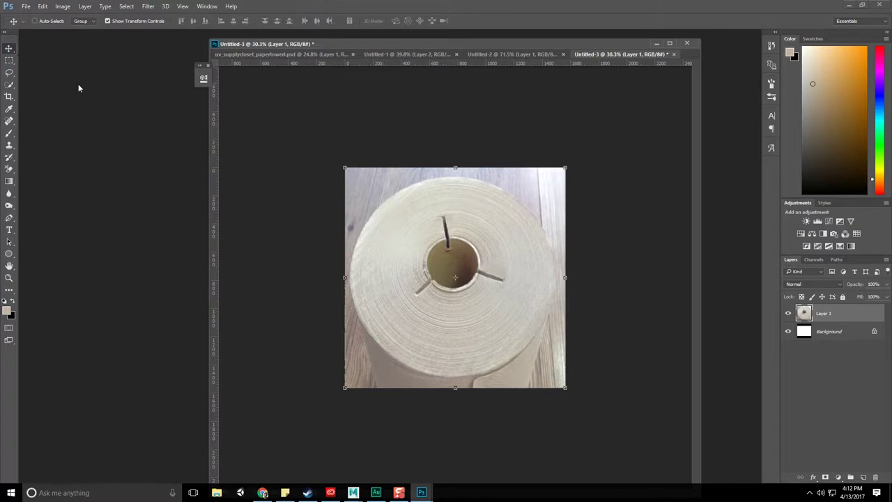
right_click(389, 236)
left_click(325, 165)
- Show the grid with Ctrl+' and test a trial elliptical selection around the roll
key("ctrl+t")
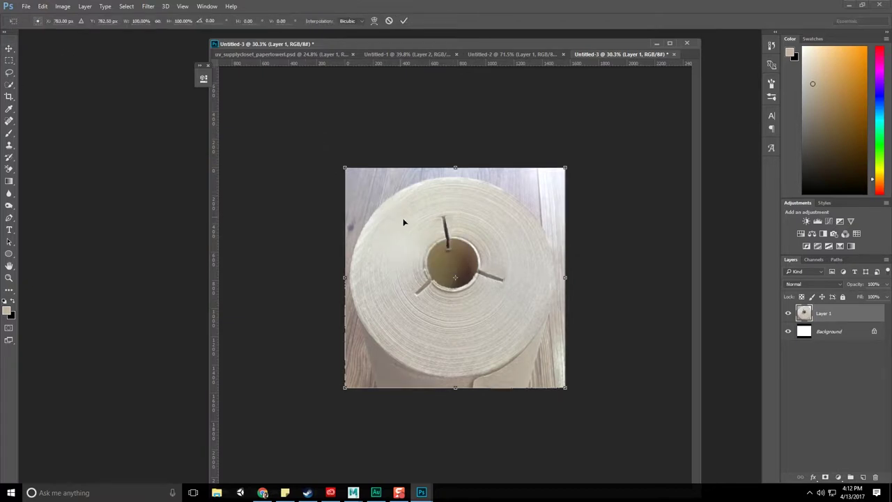
right_click(414, 220)
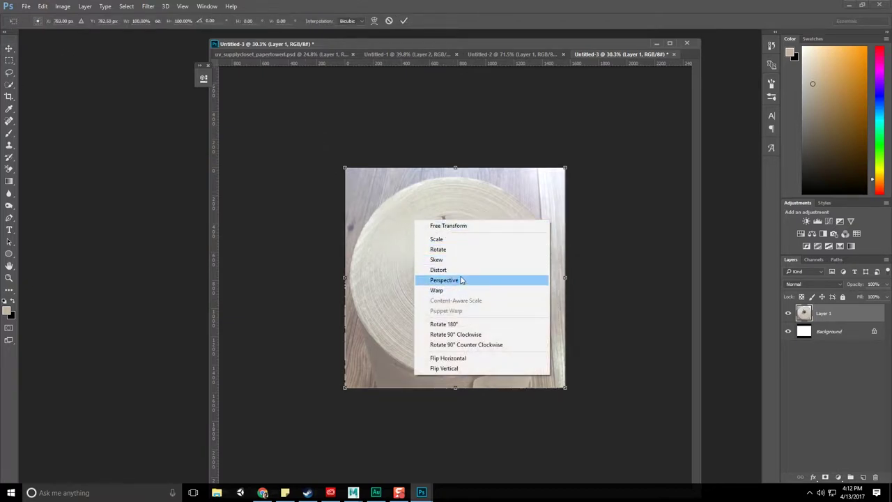
left_click(222, 136)
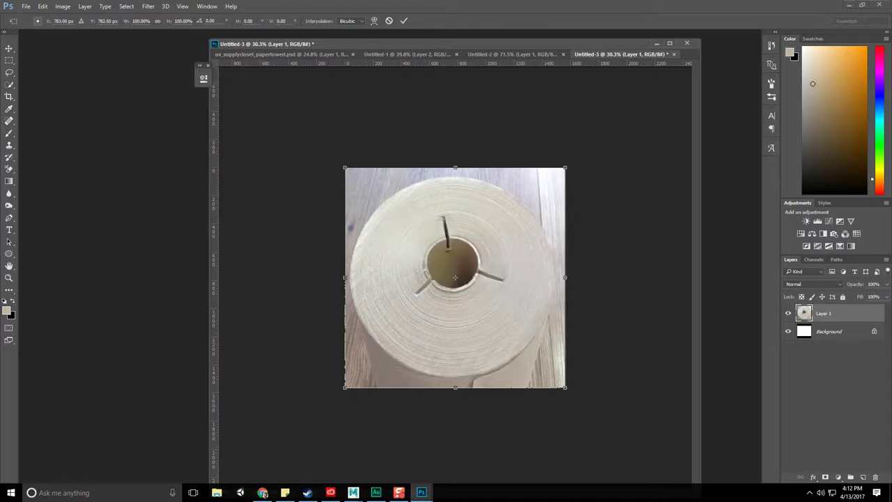
right_click(12, 63)
left_click(31, 68)
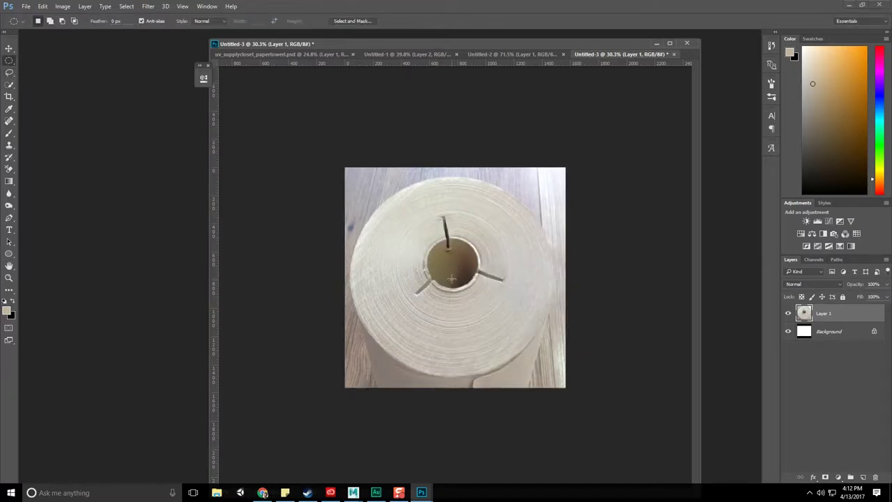
key("ctrl+apostrophe")
left_click_drag(452, 279, 560, 375)
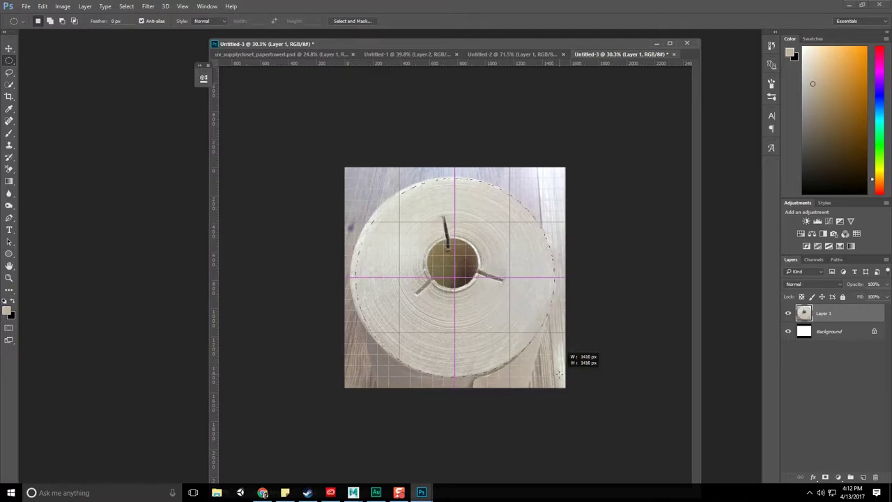
key("ctrl+d")
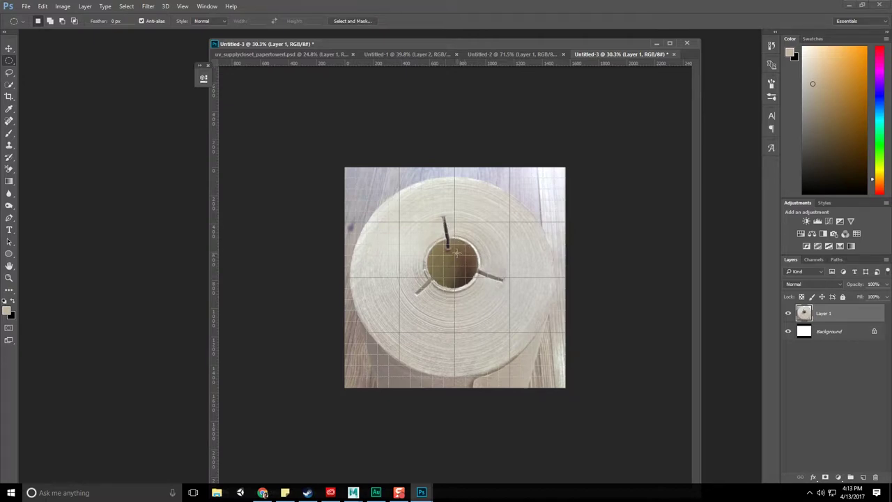
- Put the roll photo into Warp mode and pull the roll's centre downward
key("v")
right_click(393, 223)
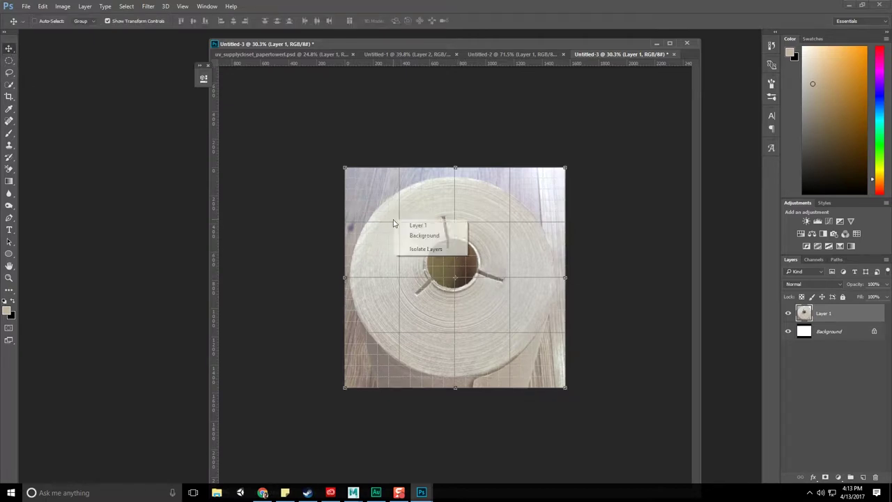
left_click(398, 193)
key("ctrl+t")
right_click(428, 224)
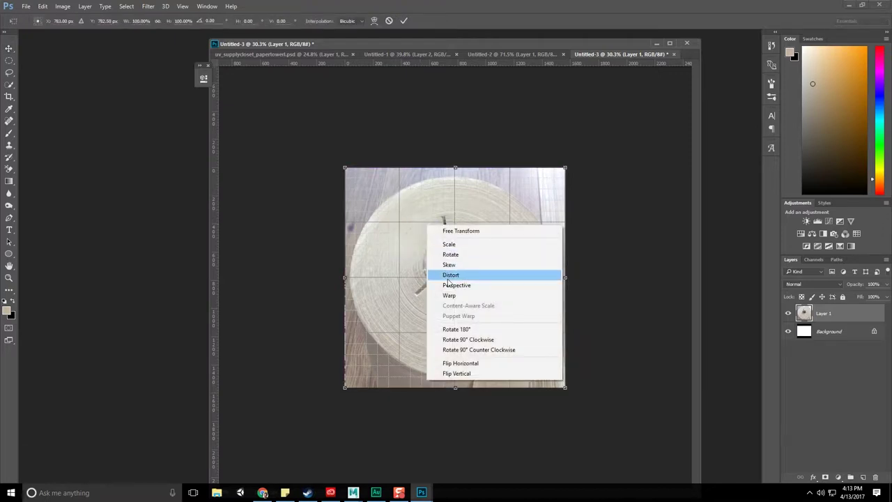
left_click(450, 295)
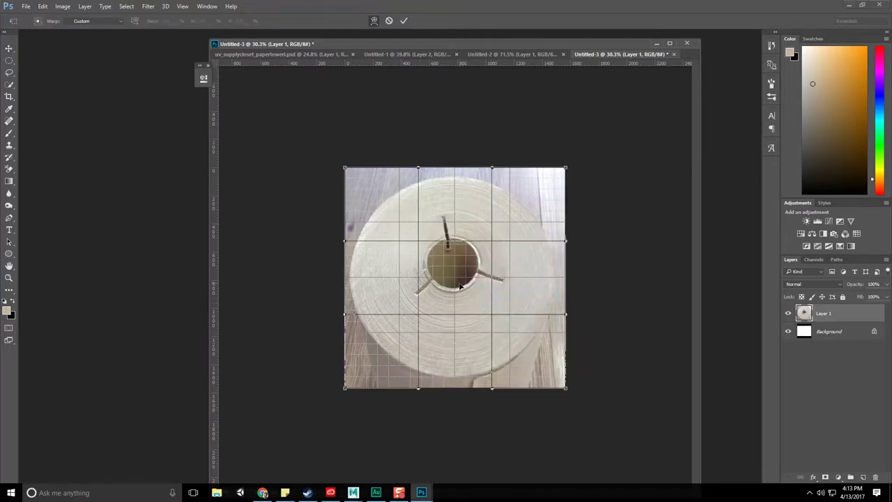
left_click_drag(459, 286, 462, 301)
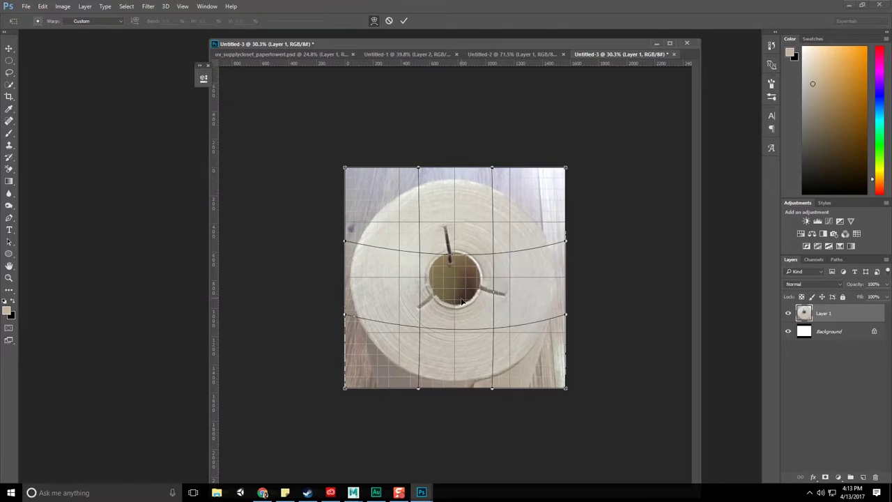
left_click_drag(462, 301, 463, 302)
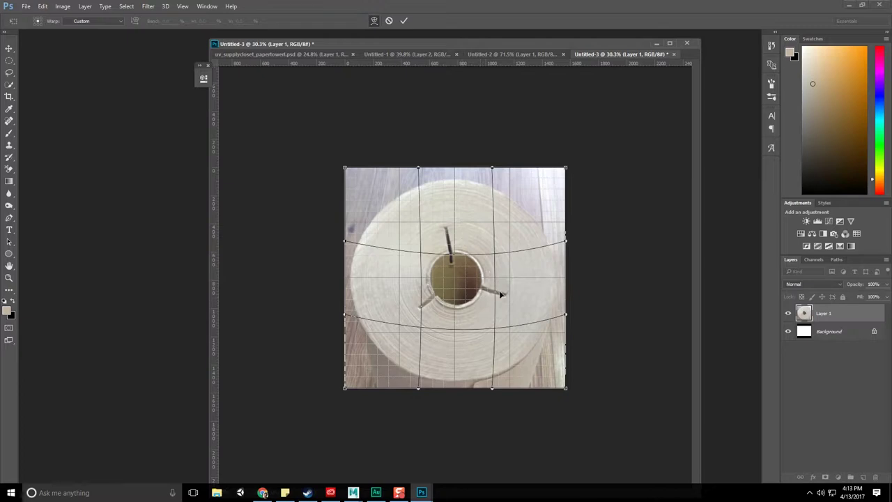
- Lower the warp's bottom and upper curve ends, then discard the unsatisfying warp
left_click_drag(567, 317, 565, 358)
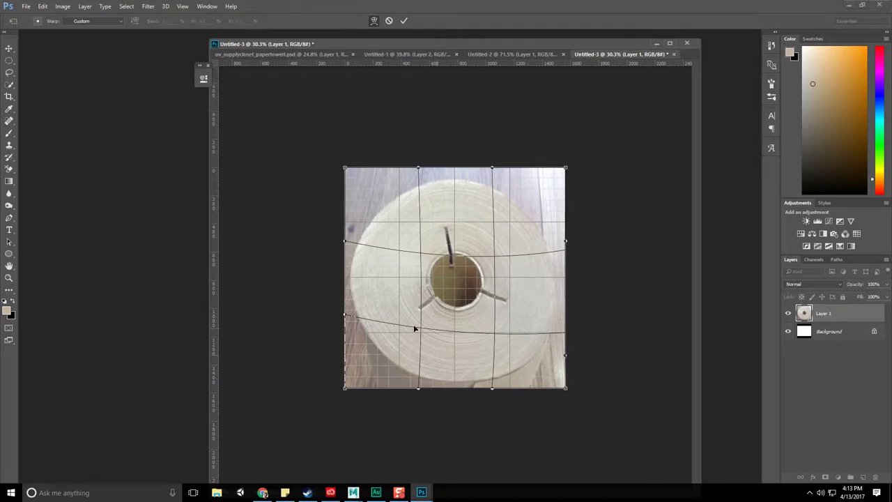
left_click_drag(345, 317, 347, 357)
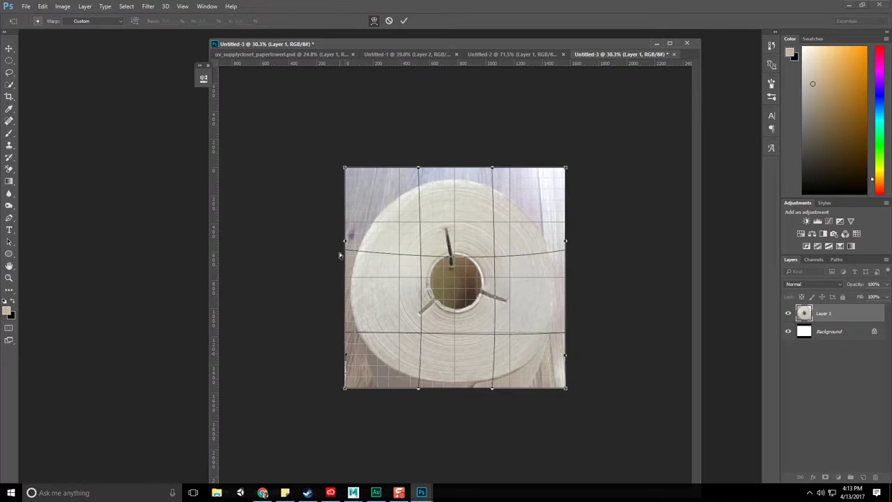
left_click_drag(346, 246, 347, 256)
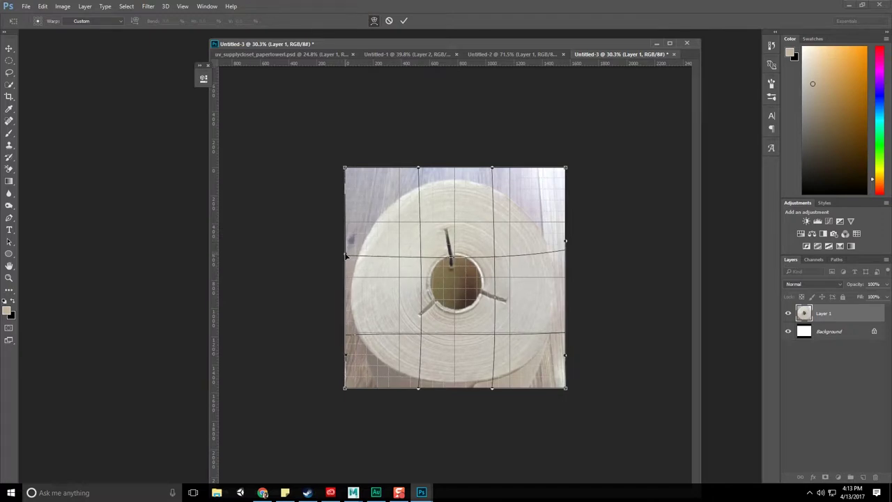
left_click_drag(566, 243, 566, 265)
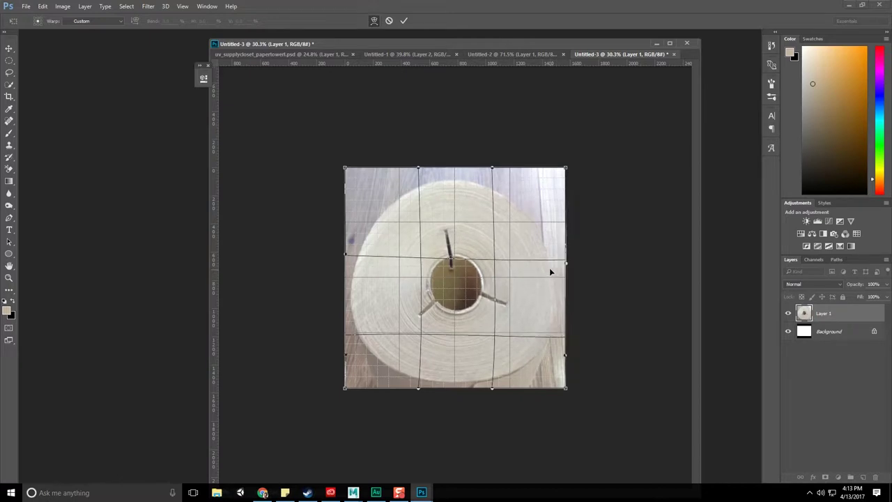
left_click(10, 61)
left_click(501, 186)
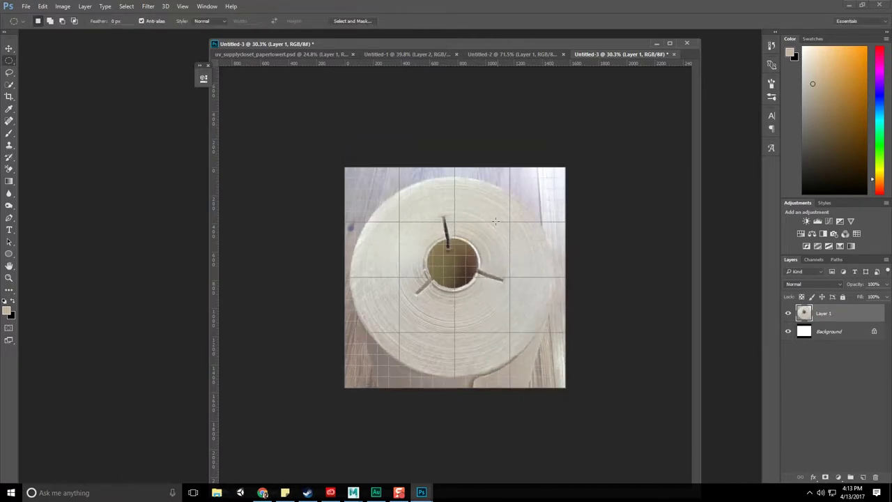
- Redo the warp, pulling the roll's middle slightly down, and apply it
left_click(6, 49)
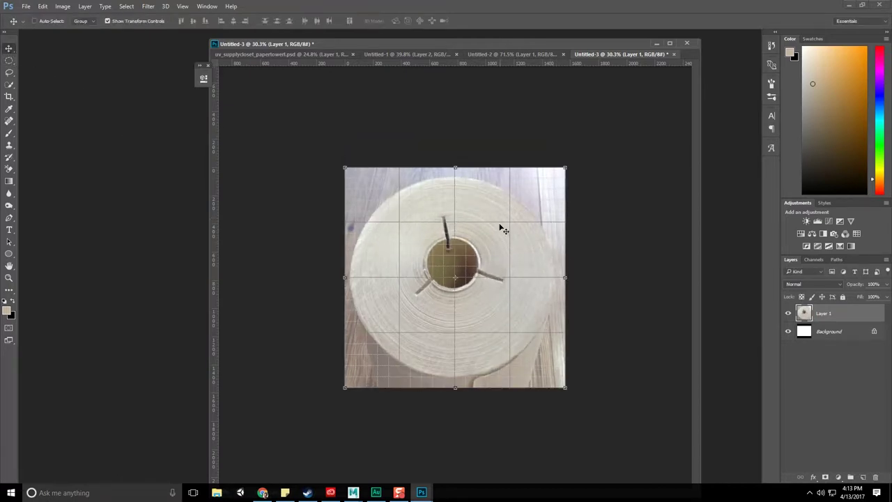
right_click(521, 249)
key("Escape")
key("ctrl+t")
right_click(497, 224)
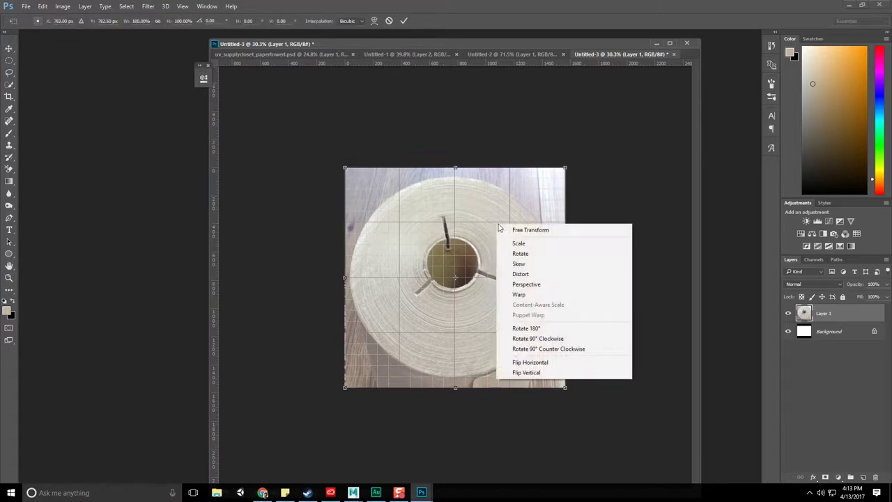
left_click(522, 294)
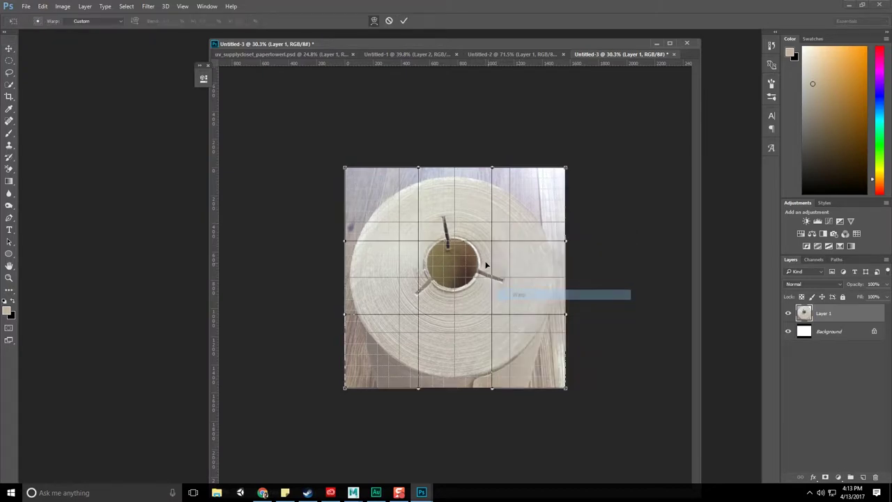
left_click_drag(461, 282, 461, 290)
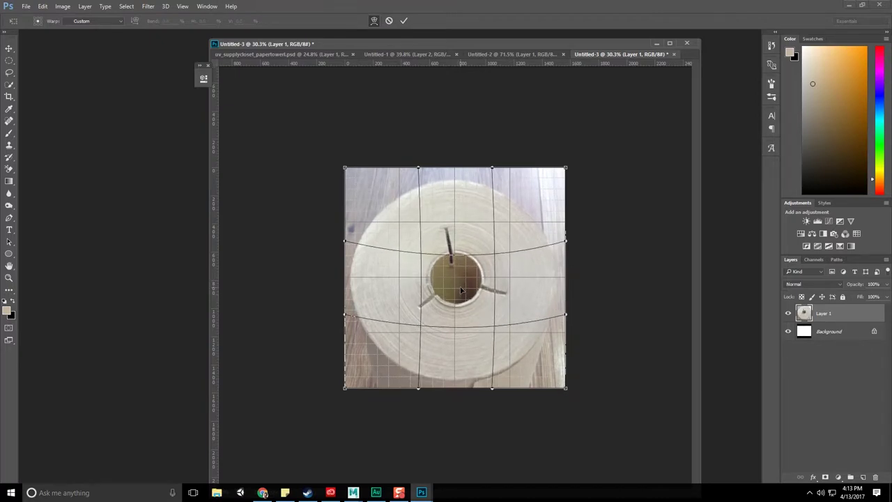
left_click(10, 49)
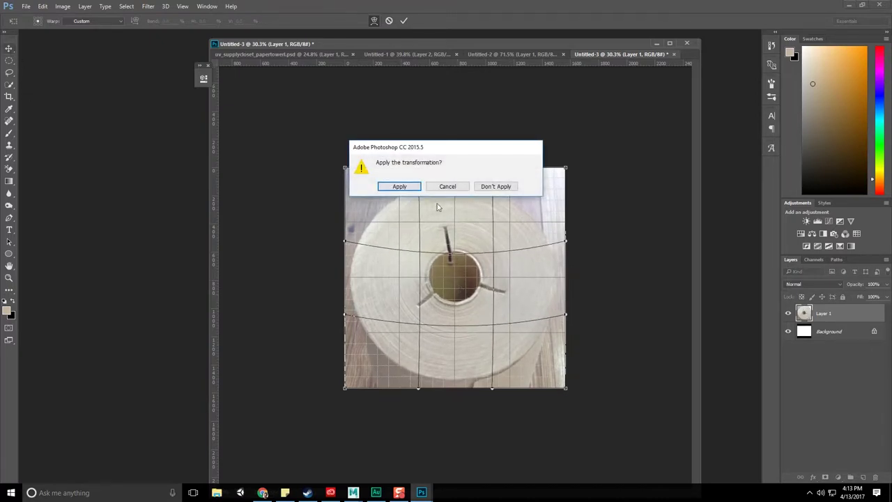
left_click(400, 186)
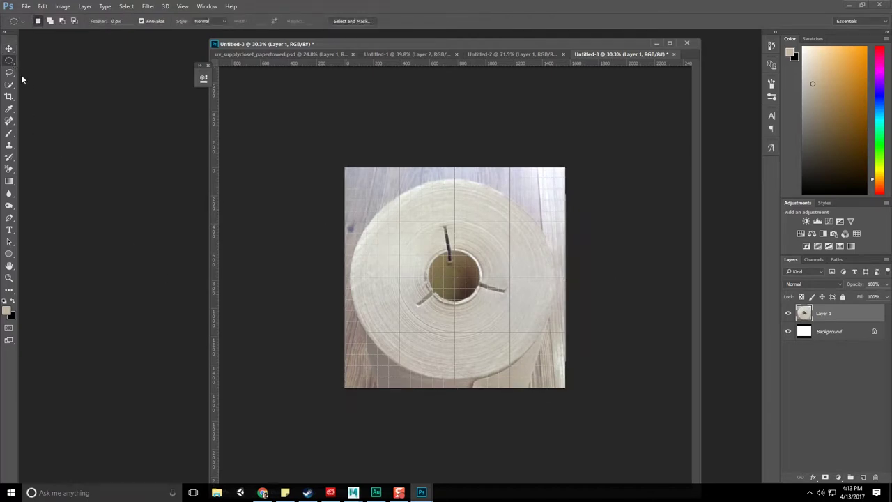
- Draw an elliptical selection around the roll's end, redrawing it from the roll's centre
left_click_drag(454, 277, 572, 370)
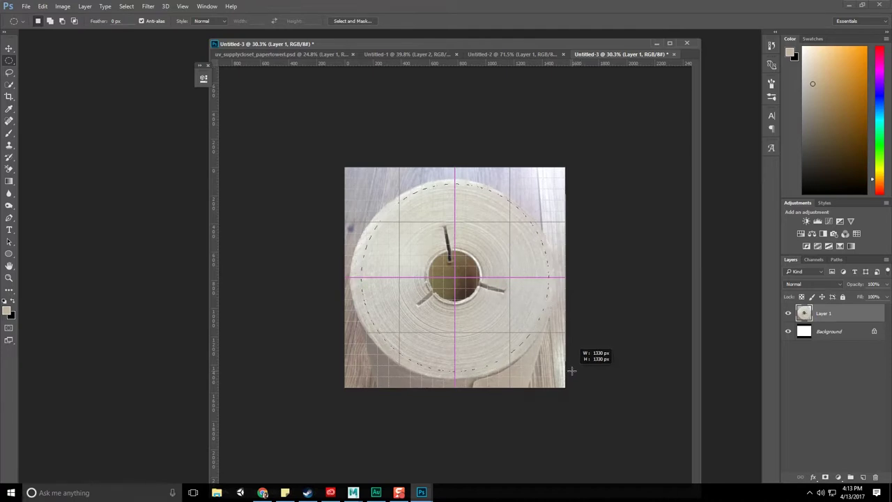
left_click_drag(572, 370, 571, 371)
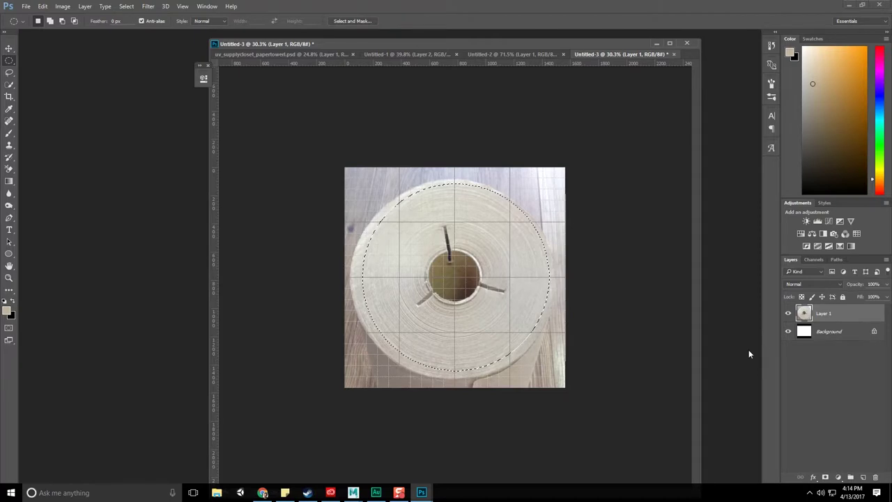
key("shift+Left")
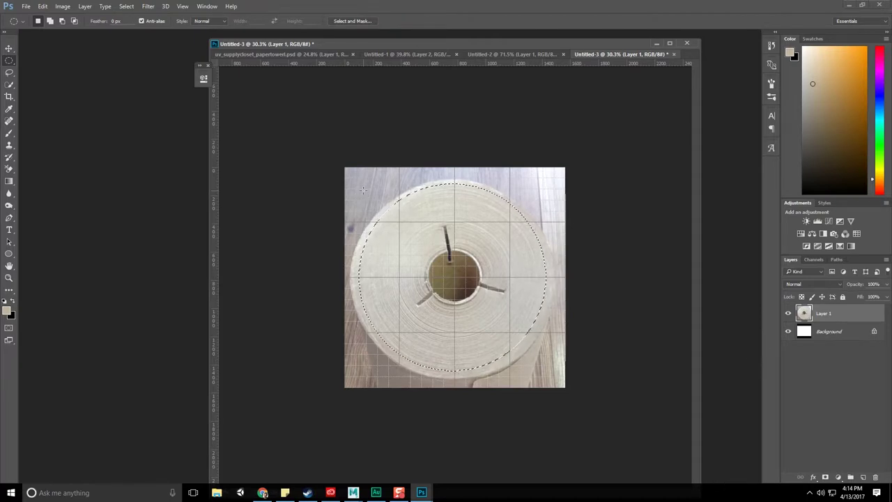
key("shift+Left")
right_click(10, 62)
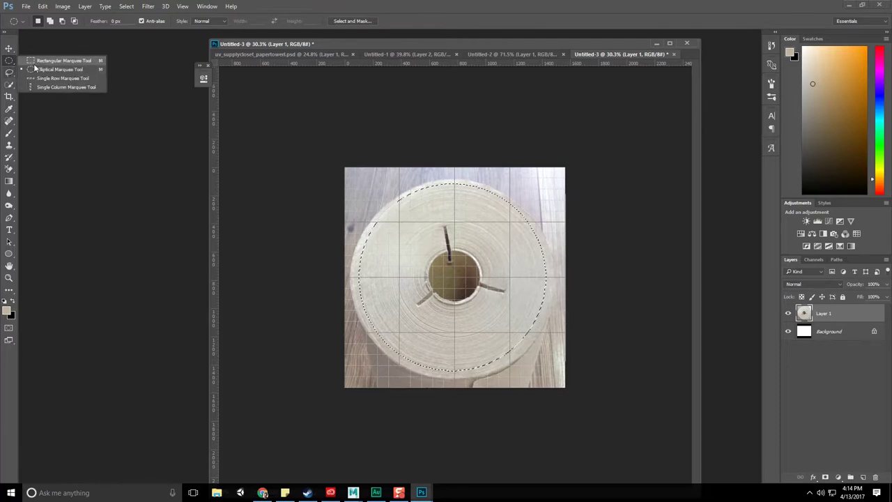
left_click(33, 63)
right_click(10, 61)
left_click(31, 71)
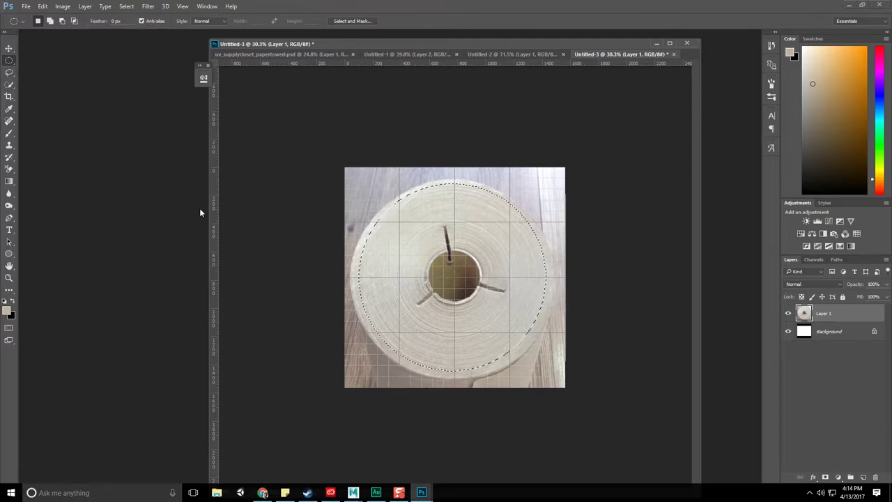
left_click(454, 264)
left_click_drag(454, 277, 551, 371)
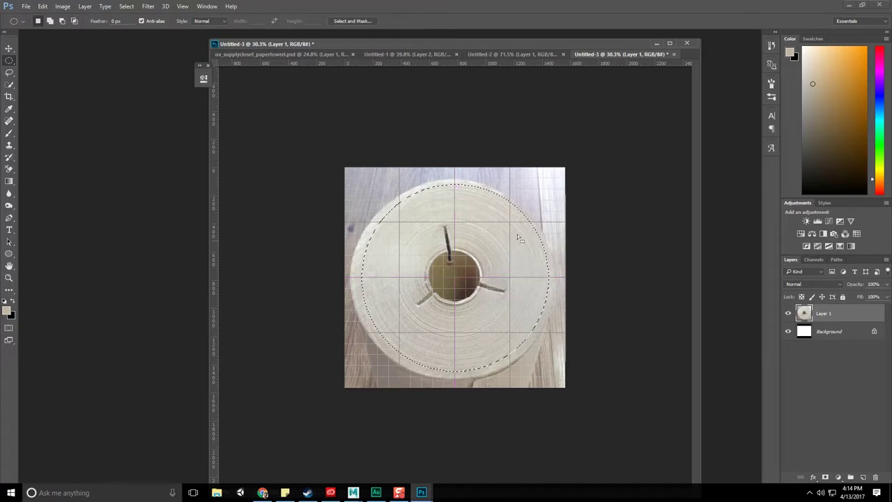
- Add a circular layer mask, unlink it, and nudge the roll photo right three times
left_click(826, 478)
key("v")
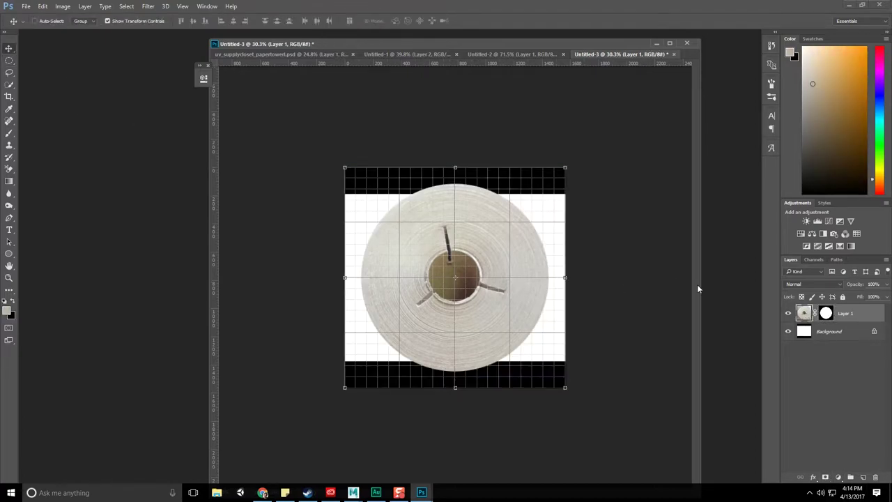
left_click(815, 314)
key("Right")
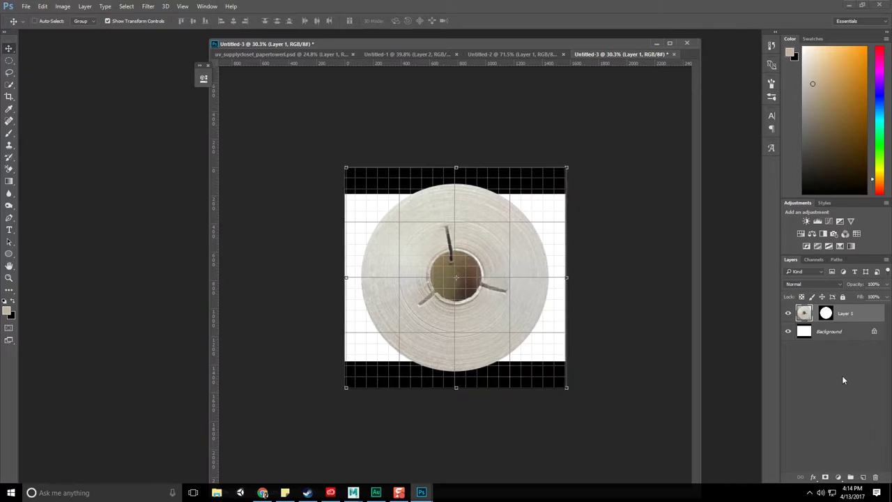
key("Right")
key("Right")
key("Right")
key("Right")
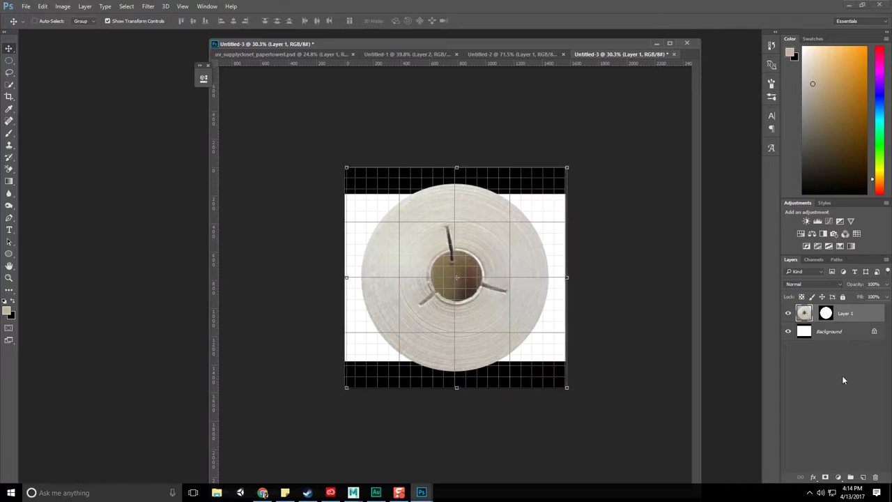
key("Right")
key("Right")
- Draw an elliptical selection around the roll's centre core hole
left_click(9, 72)
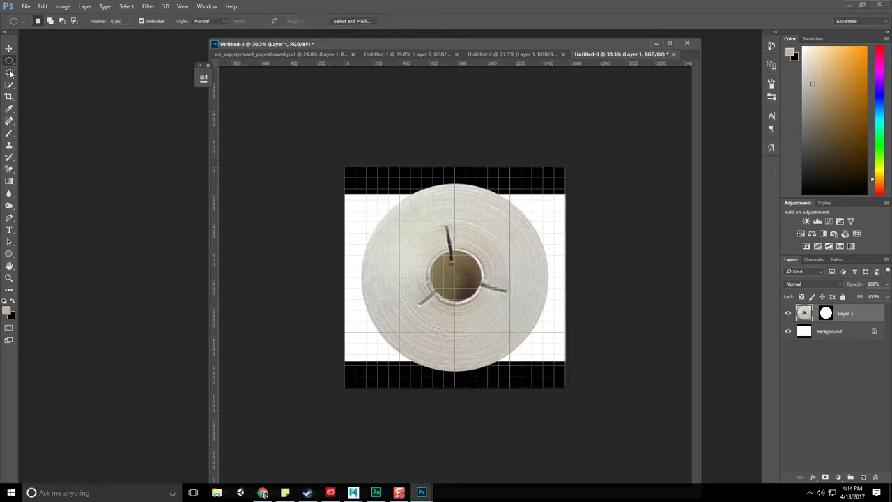
key("ctrl+0")
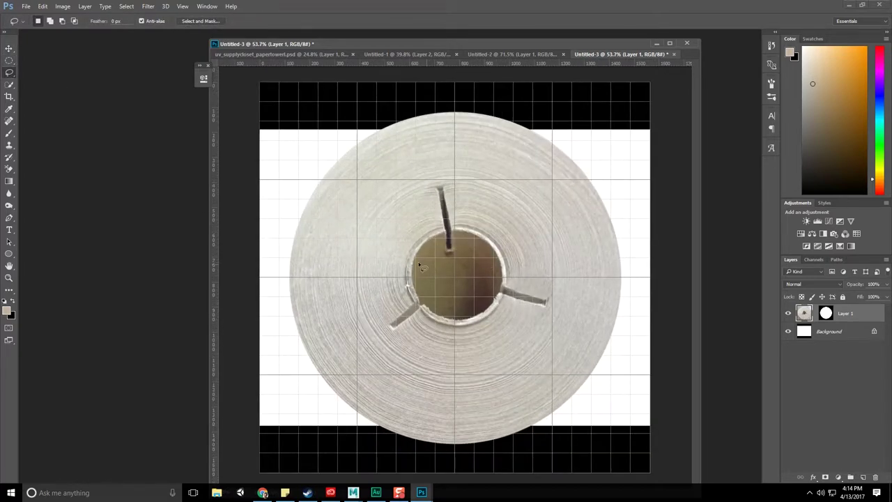
left_click_drag(9, 60, 30, 69)
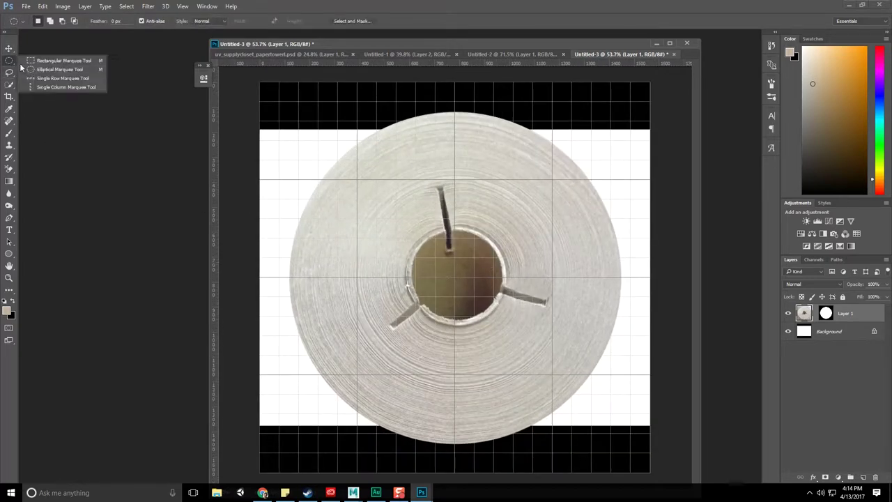
left_click_drag(456, 276, 499, 322)
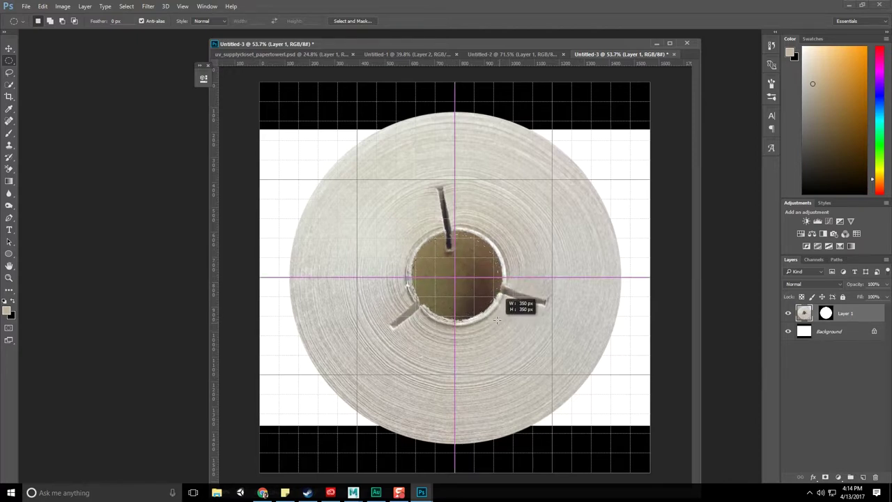
left_click_drag(500, 322, 497, 323)
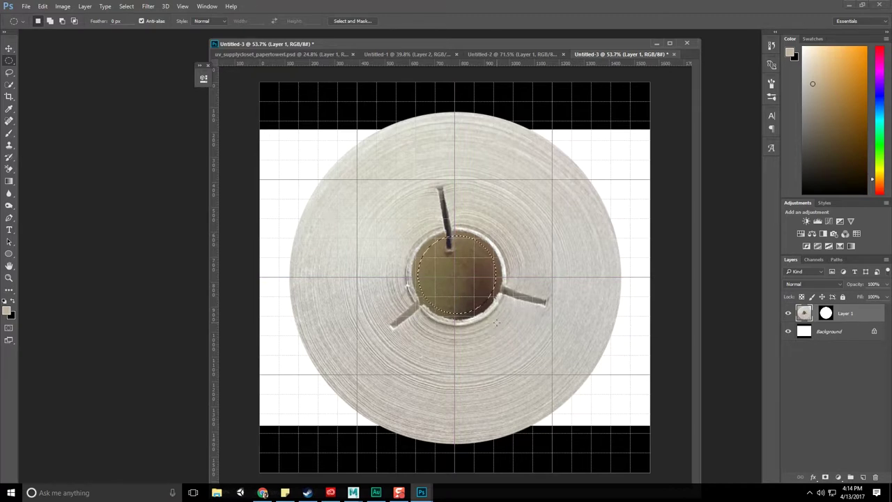
- Fill the selection with black on a new Layer 2 above Layer 1, then deselect
left_click(863, 478, "ctrl")
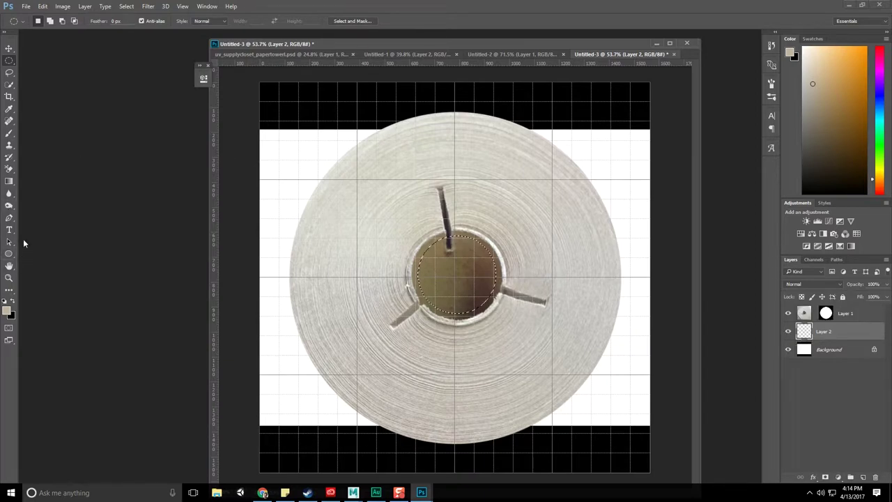
key("d")
key("shift+BackSpace")
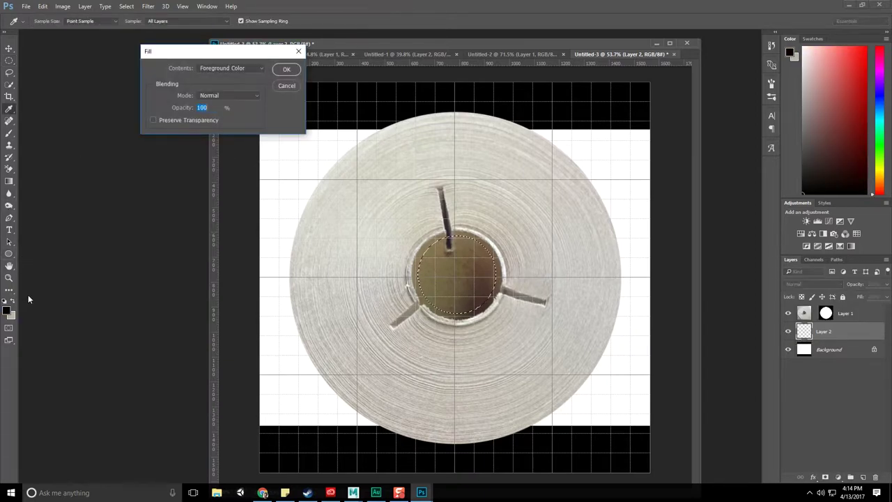
key("Return")
left_click_drag(865, 332, 865, 308)
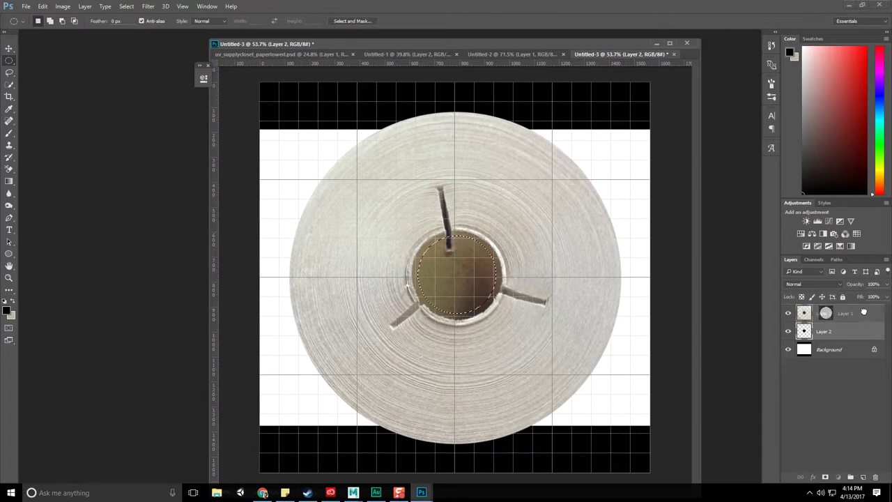
left_click(497, 205)
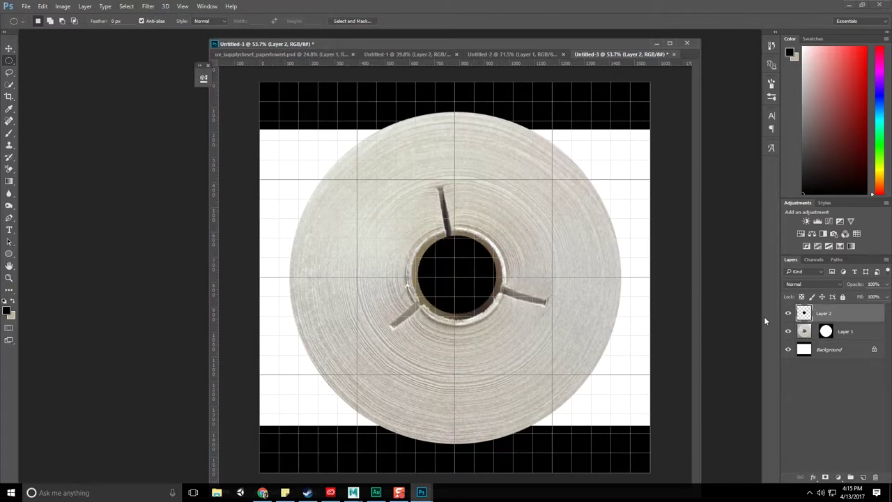
left_click(147, 7)
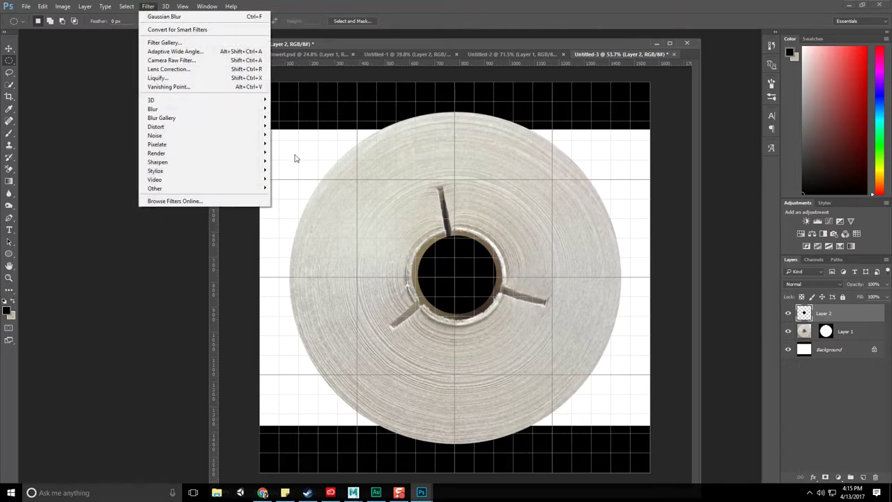
- Add a layer mask to Layer 2 and fill the layer entirely with black
left_click(808, 381)
left_click(805, 313)
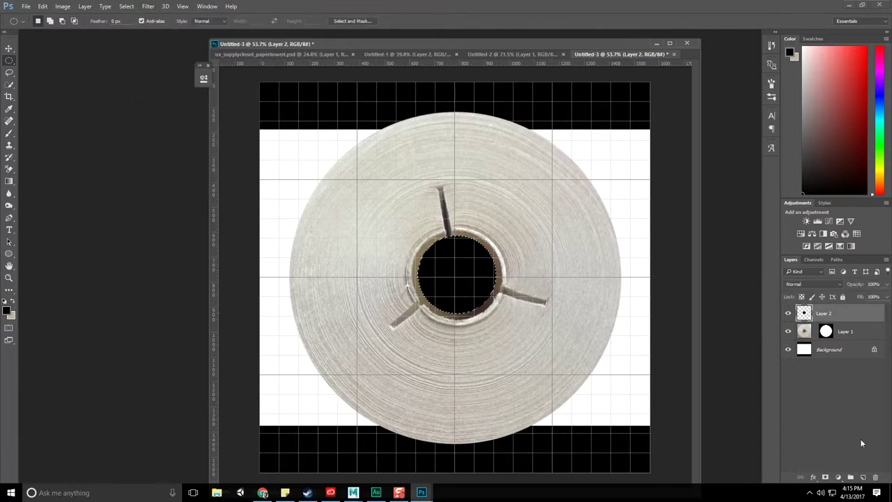
left_click(825, 478)
left_click(805, 313)
key("shift+F5")
key("Return")
left_click(828, 315)
- Blur Layer 2's mask with a Gaussian Blur of about 12 px
left_click(148, 6)
mouse_move(152, 109)
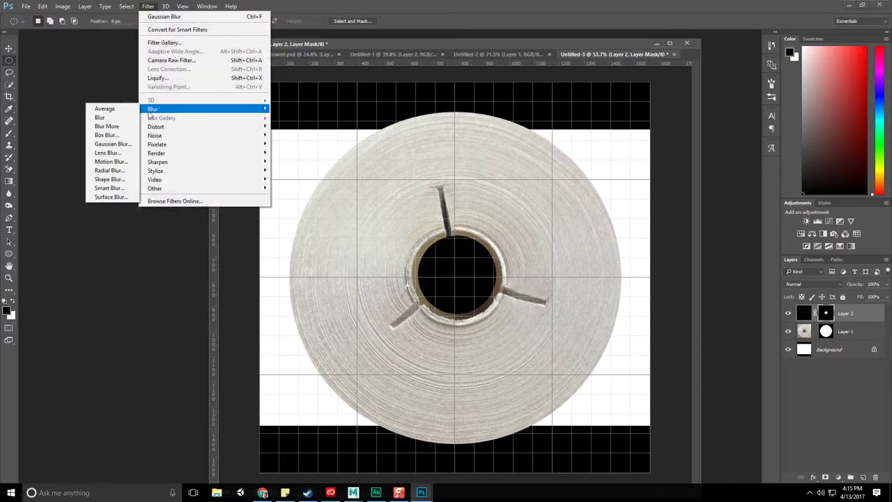
left_click(131, 143)
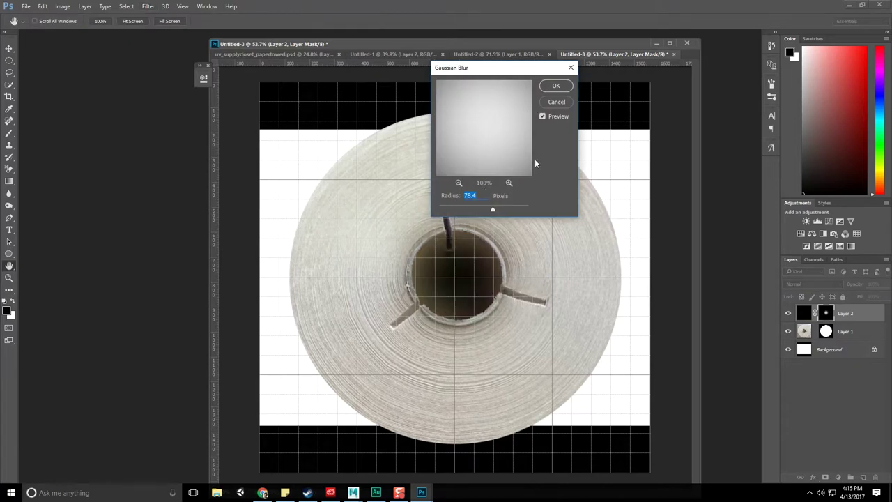
left_click(467, 210)
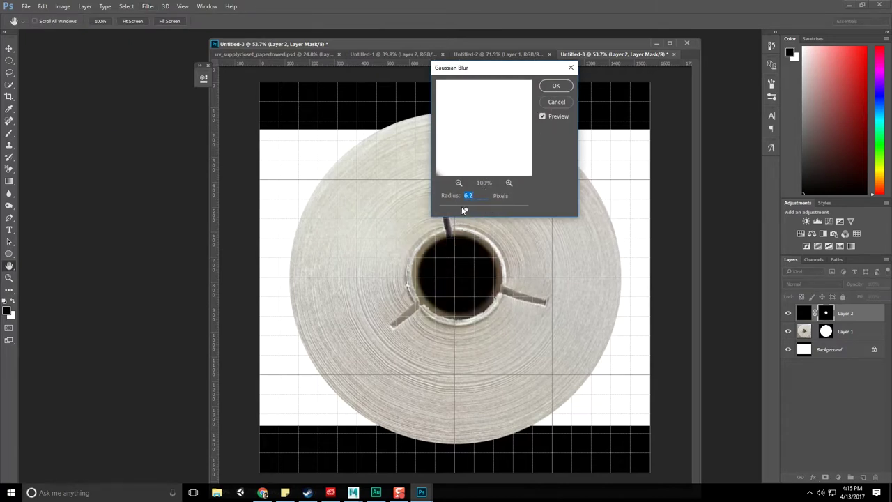
left_click_drag(470, 213, 479, 213)
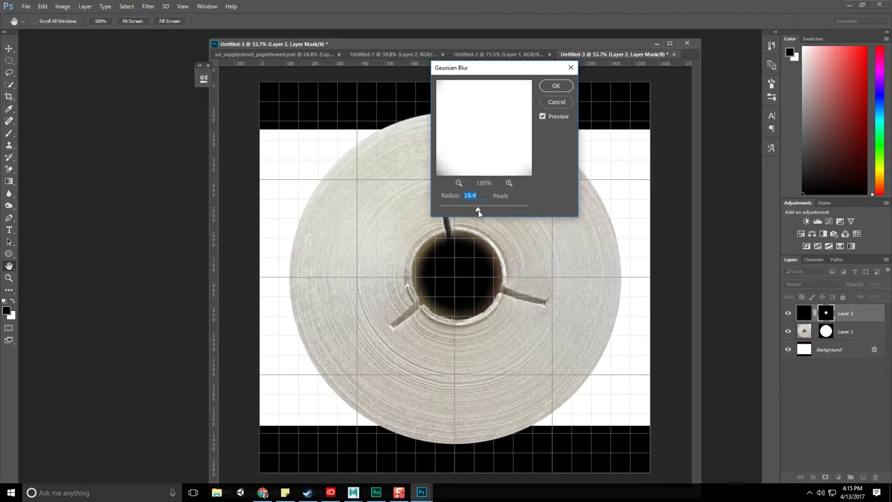
left_click(556, 85)
left_click(823, 284)
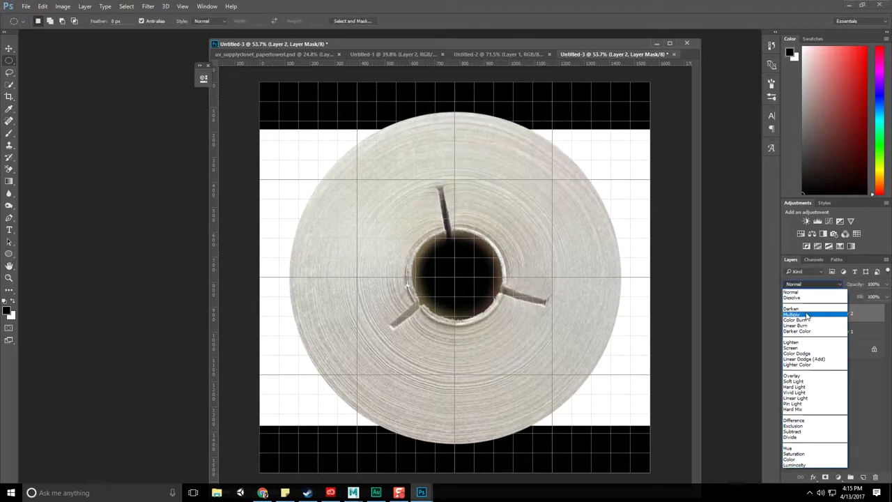
- Try Multiply, Darken, Screen and other blend modes on Layer 2, settling on Color Burn
left_click(807, 316)
left_click(837, 374)
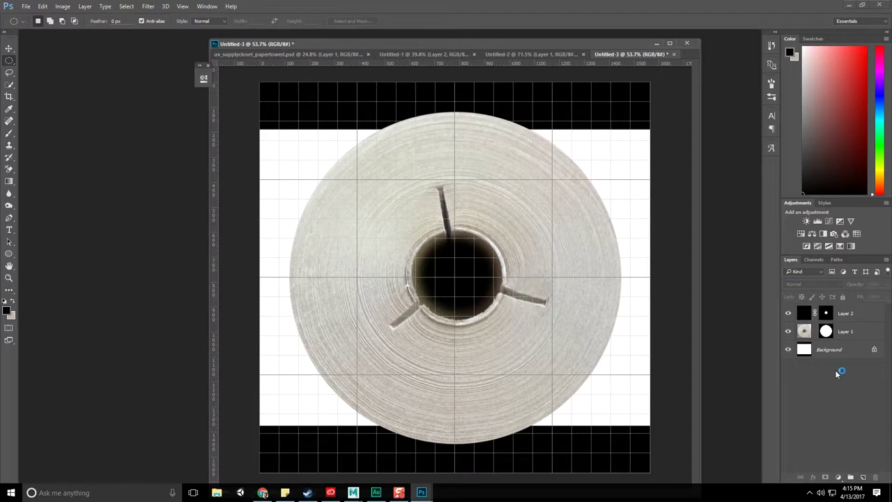
left_click(803, 271)
left_click(811, 314)
left_click(817, 287)
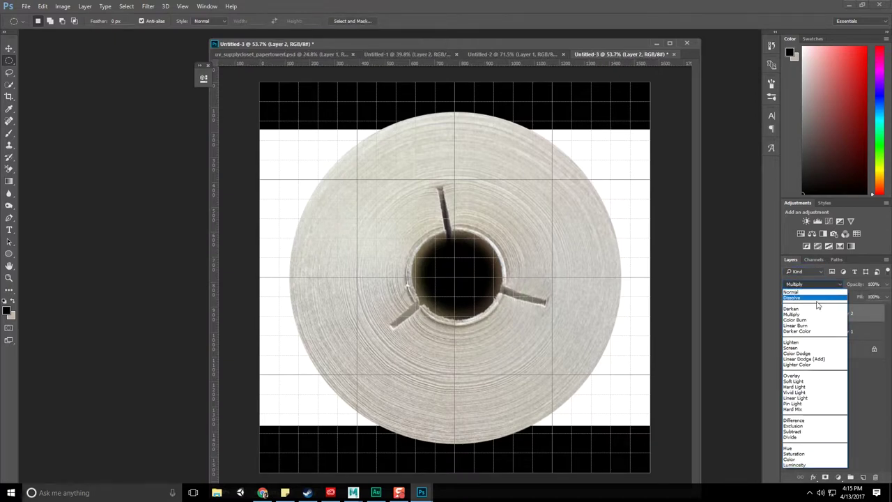
left_click(810, 314)
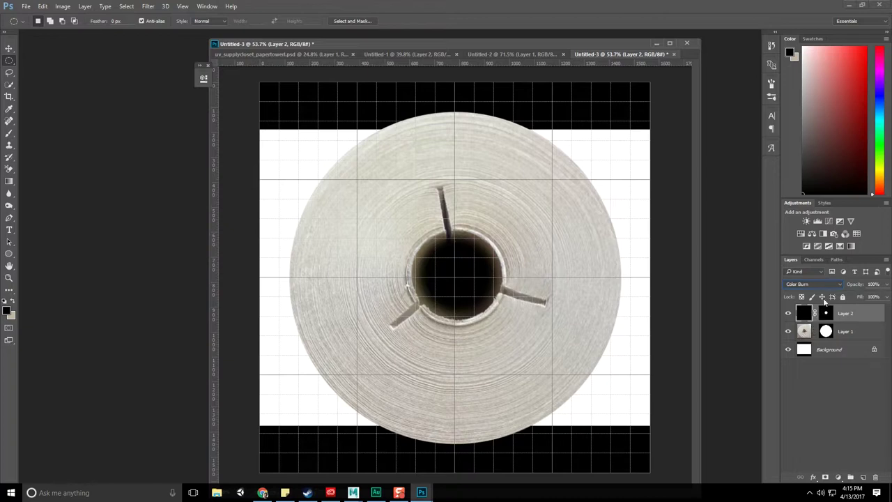
left_click(812, 284)
left_click(815, 313)
key("shift+plus")
key("shift+plus")
key("shift+plus")
key("shift+plus")
key("shift+plus")
key("shift+minus")
key("shift+minus")
left_click(812, 284)
left_click(801, 315)
- Set Layer 2's opacity to 99% and hide the grid with Ctrl+'
left_click_drag(886, 284, 887, 302)
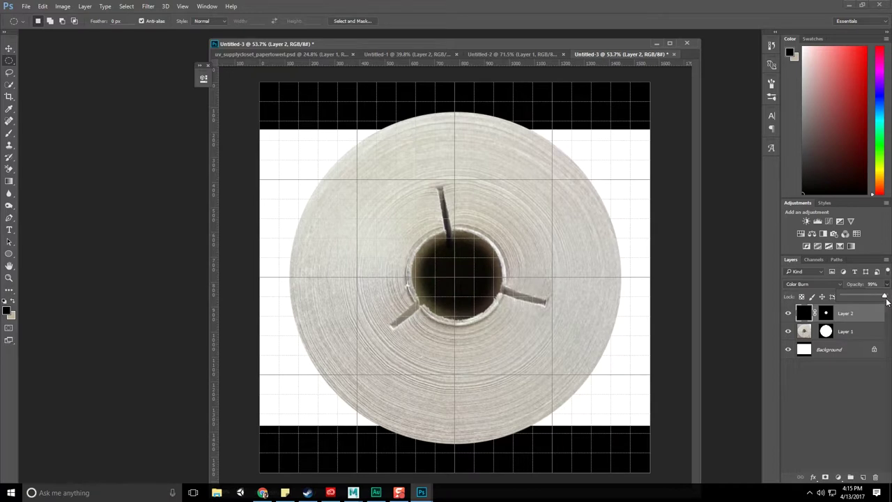
left_click(837, 404)
key("ctrl+apostrophe")
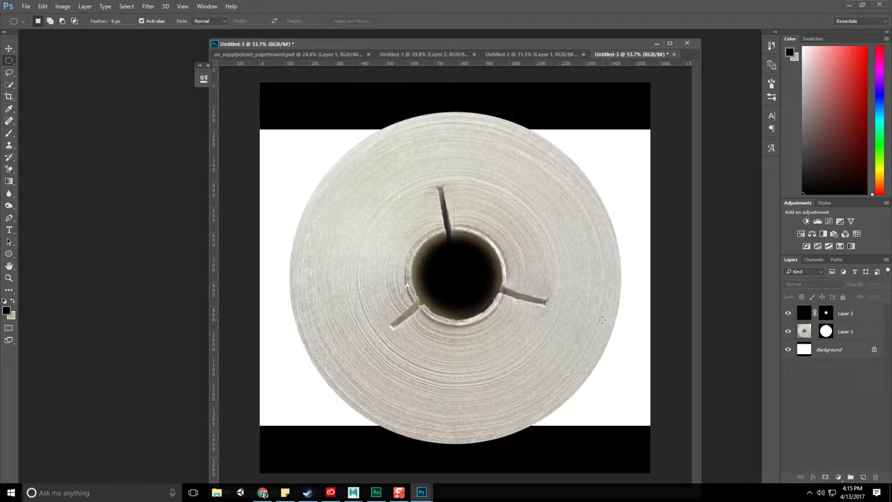
scroll(464, 284, "down", 3)
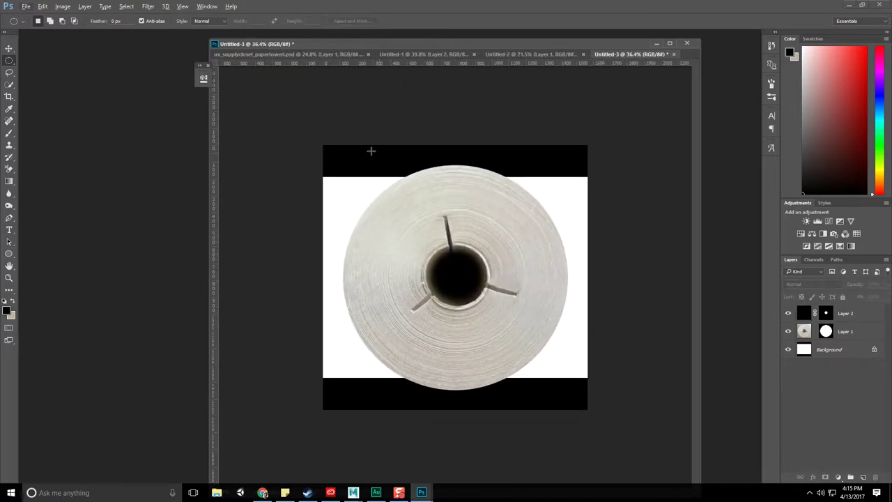
- Hide the white Background, then paste the roll into uv_supplycloset_papertowel.psd with UVW shown
left_click(788, 332)
left_click(791, 353)
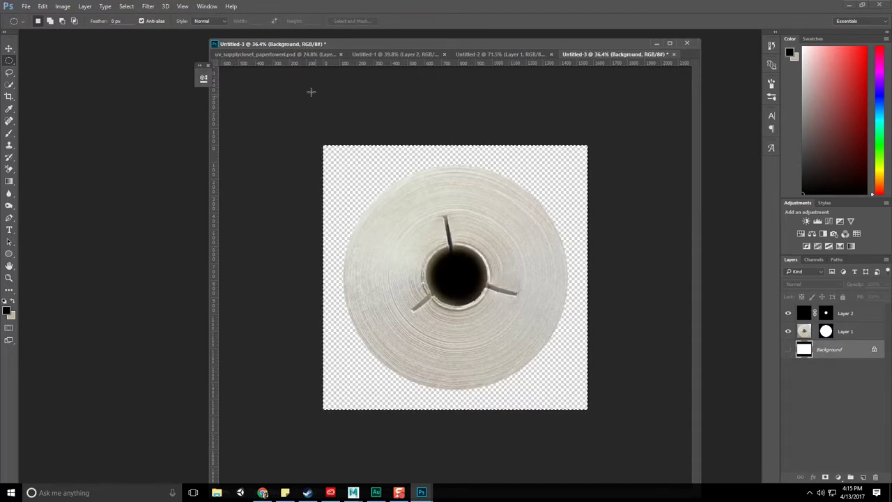
left_click(285, 55)
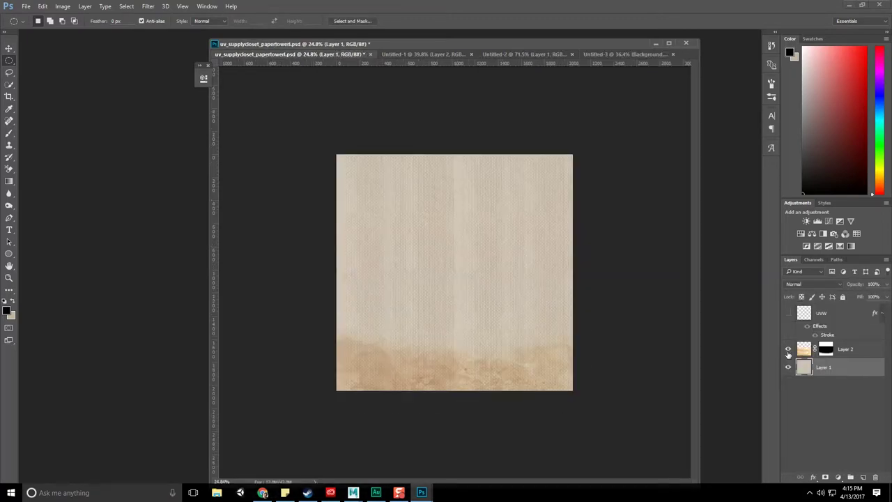
left_click(787, 315)
key("ctrl+v")
- Scale and move the pasted roll over the left circular UV and apply the transform
key("v")
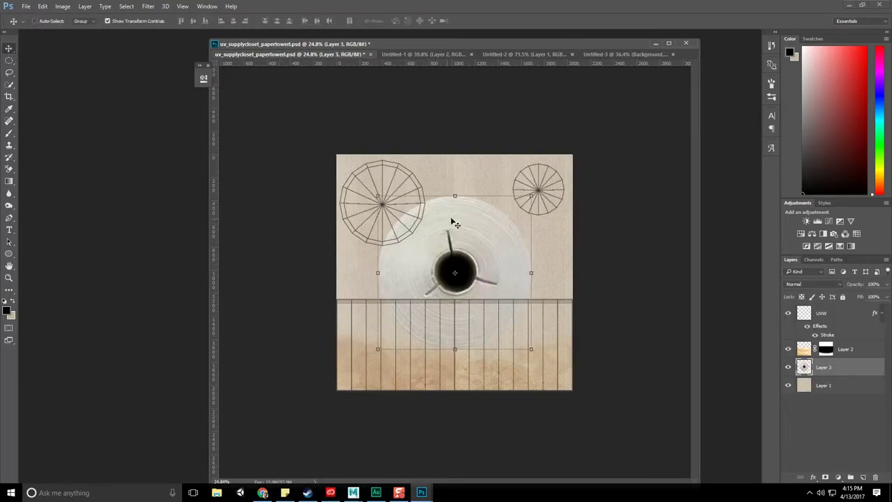
mouse_move(528, 202)
left_mouse_down()
mouse_move(470, 257)
mouse_move(472, 242)
mouse_move(425, 187)
left_mouse_up()
scroll(400, 218, "up", 4)
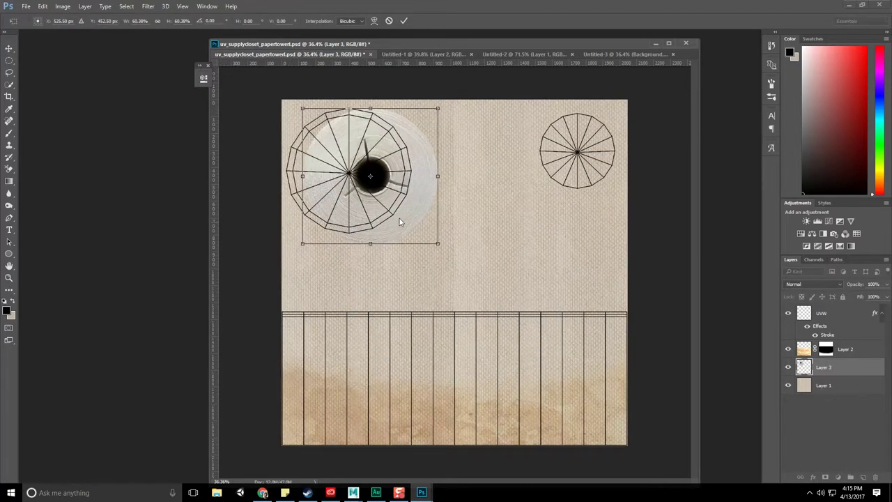
left_click_drag(413, 209, 389, 209)
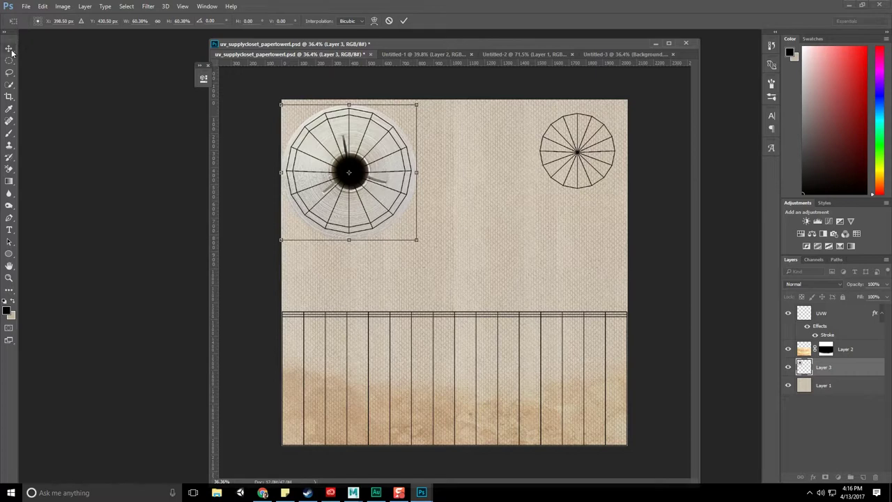
left_click_drag(419, 103, 410, 108)
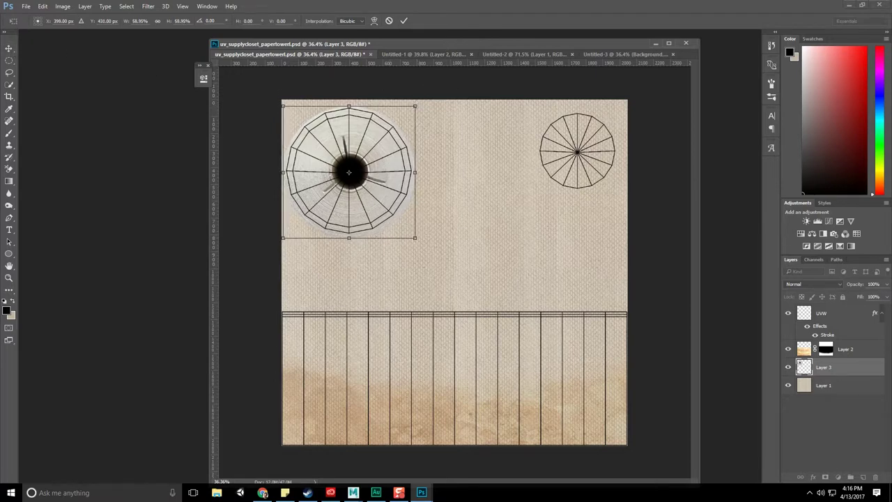
left_click(10, 49)
key("Return")
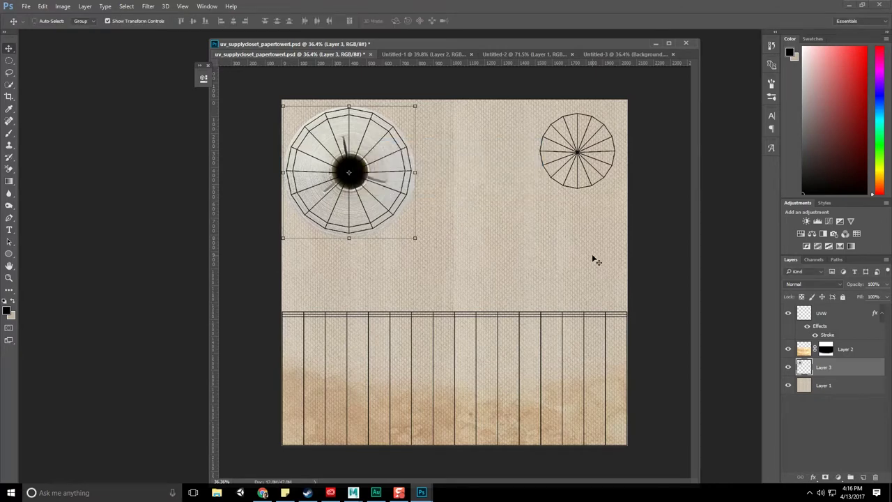
- Paste another roll copy and scale it to fill the small top-right UV circle
key("ctrl+v")
left_click_drag(514, 243, 556, 223)
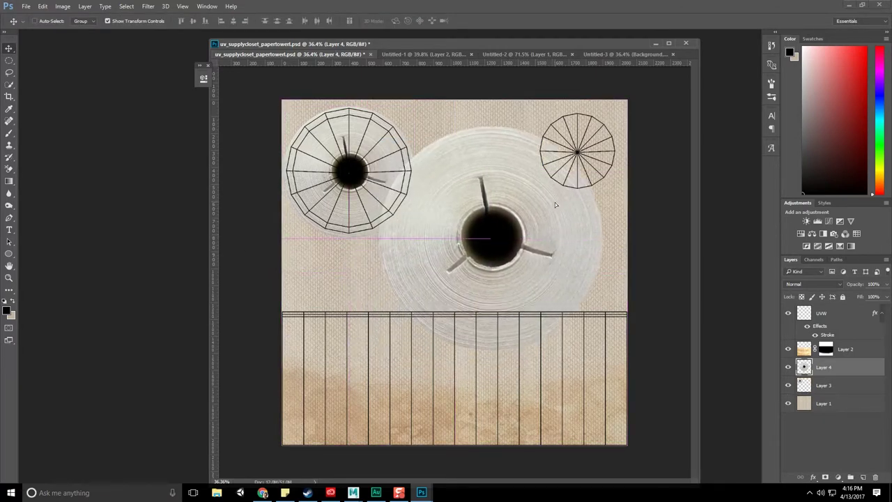
left_click_drag(602, 126, 531, 199)
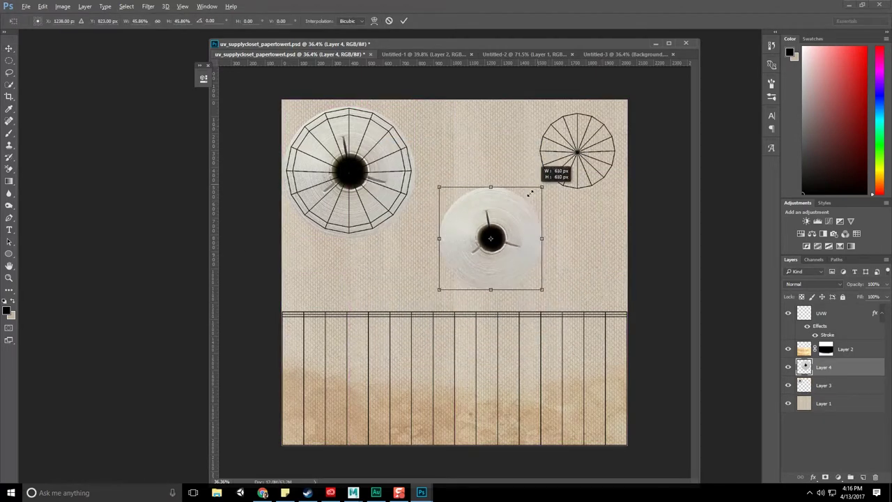
mouse_move(526, 232)
left_mouse_down()
mouse_move(594, 141)
mouse_move(554, 169)
mouse_move(603, 152)
left_mouse_up()
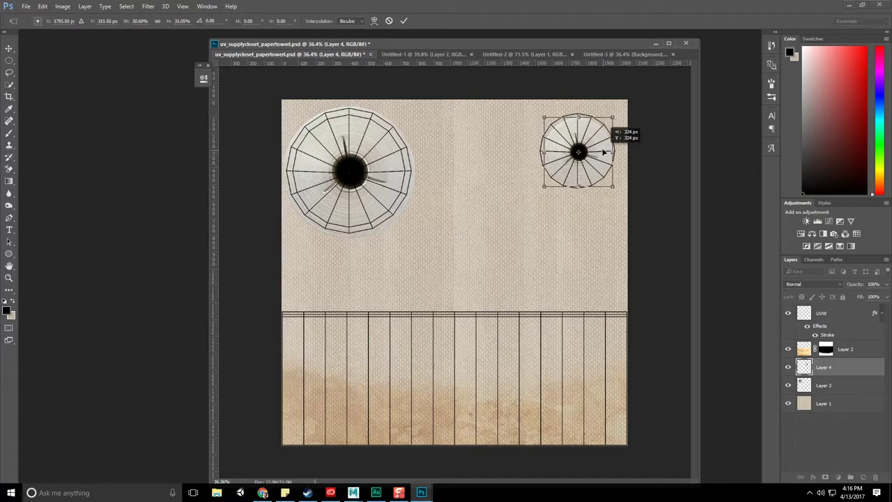
left_click_drag(610, 119, 615, 113)
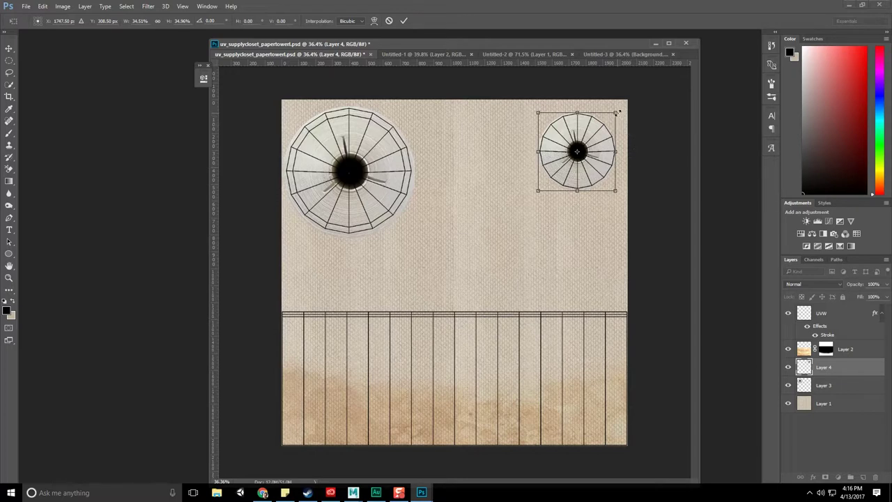
left_click_drag(618, 111, 618, 112)
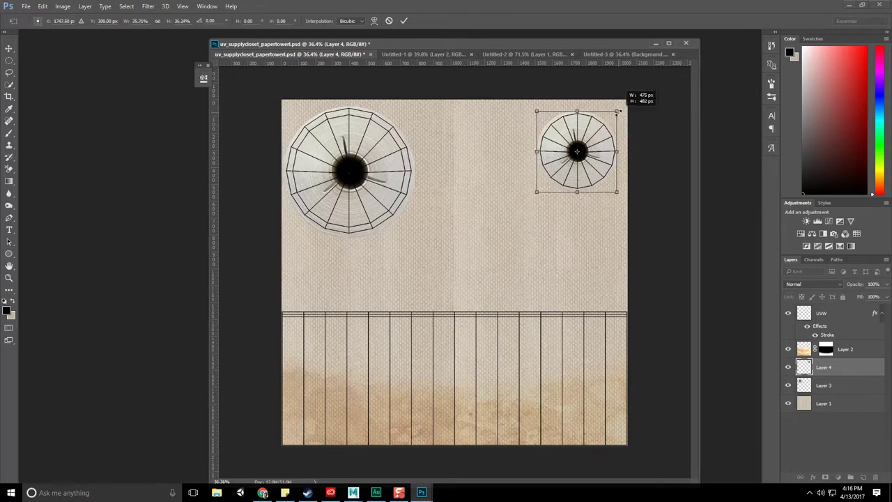
left_click_drag(618, 112, 617, 111)
- Commit the roll's transform, deselect the layer and switch to the Untitled-3 image
left_click(10, 48)
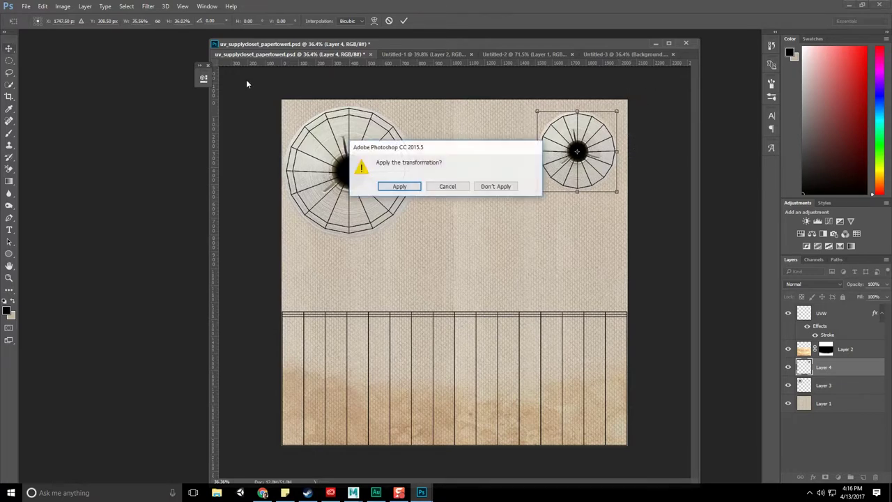
left_click(402, 186)
left_click(880, 458)
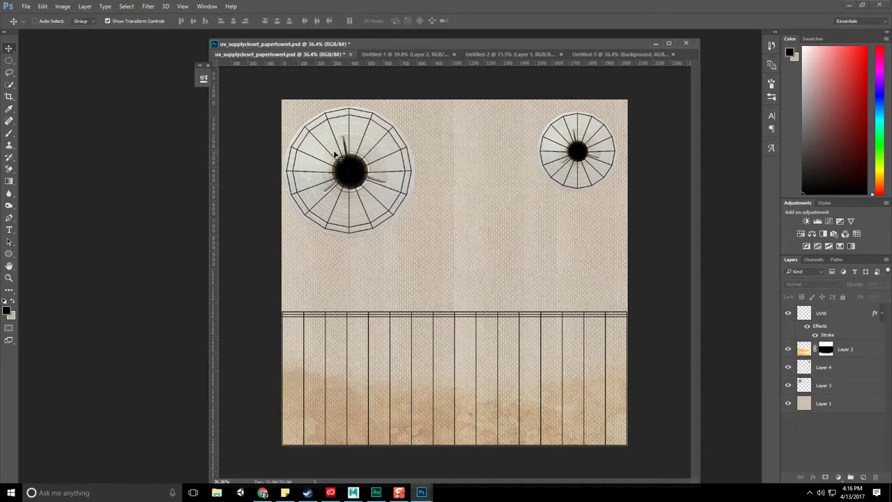
left_click(583, 54)
mouse_move(583, 44)
left_mouse_down()
mouse_move(513, 86)
mouse_move(565, 48)
left_mouse_up()
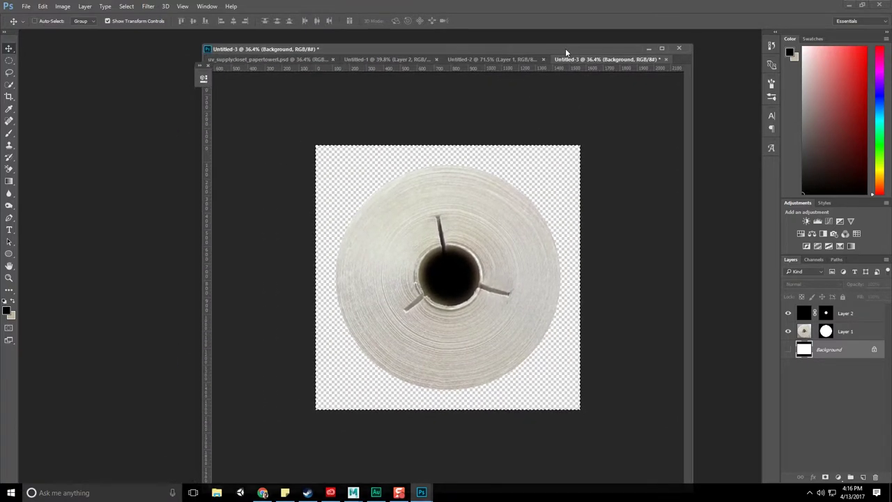
- In uv_supplycloset, hide the UVW, Layer 2 and both roll layers, leaving the beige paper
left_click(322, 60)
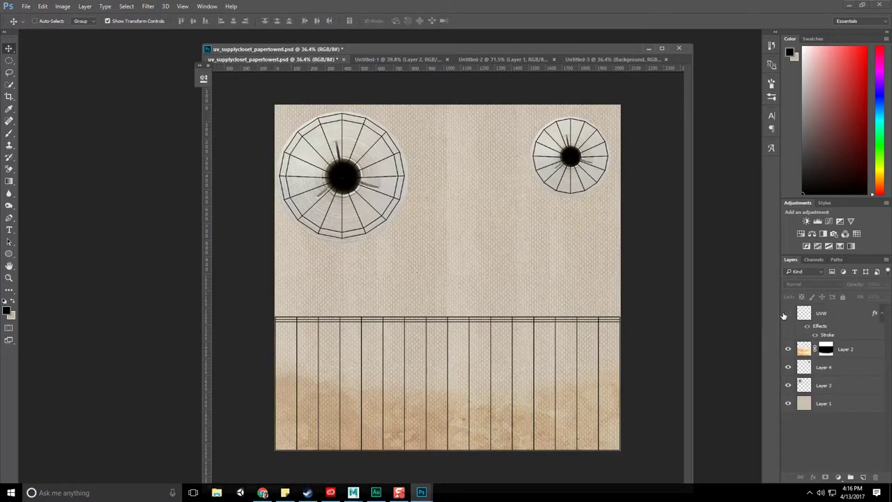
left_click(788, 313)
left_click(789, 349)
left_click(788, 403)
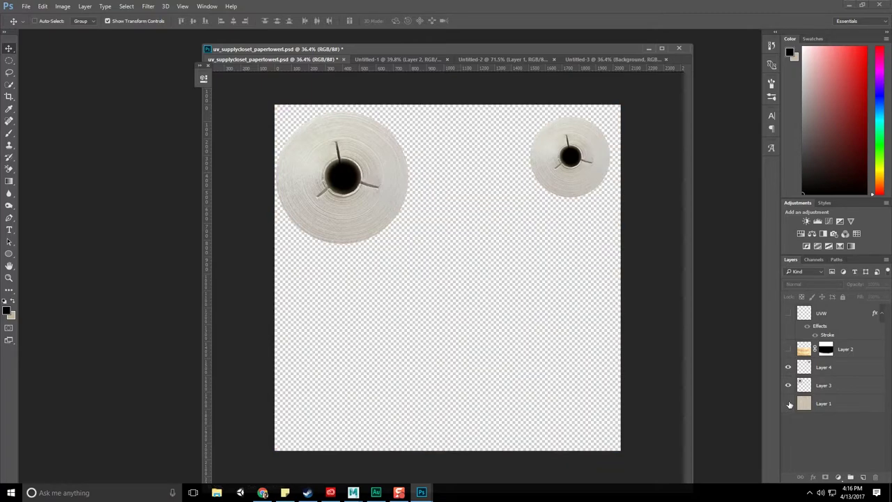
left_click_drag(788, 385, 788, 367)
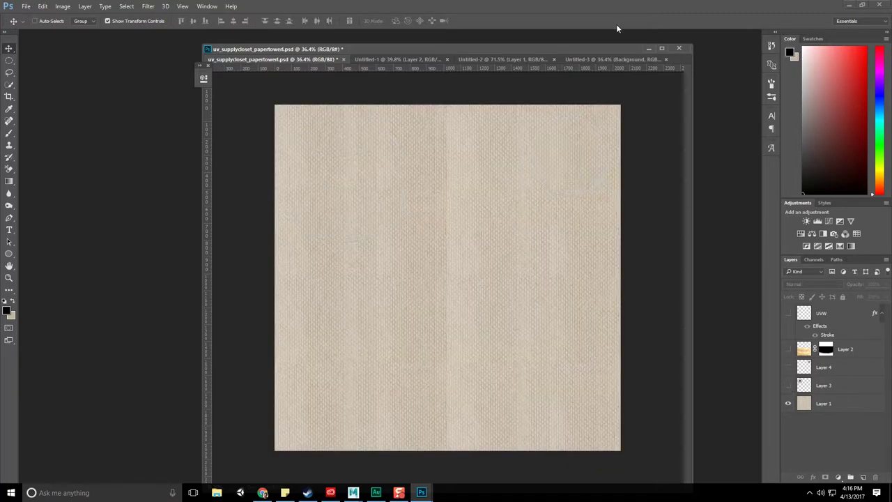
- Open Image > Adjustments > Match Color on the Untitled-3 roll image
left_click(599, 60)
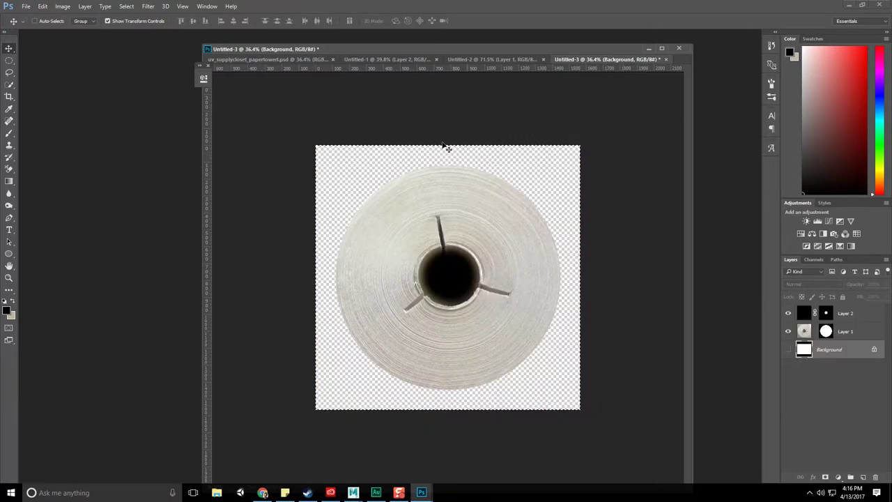
left_click(60, 7)
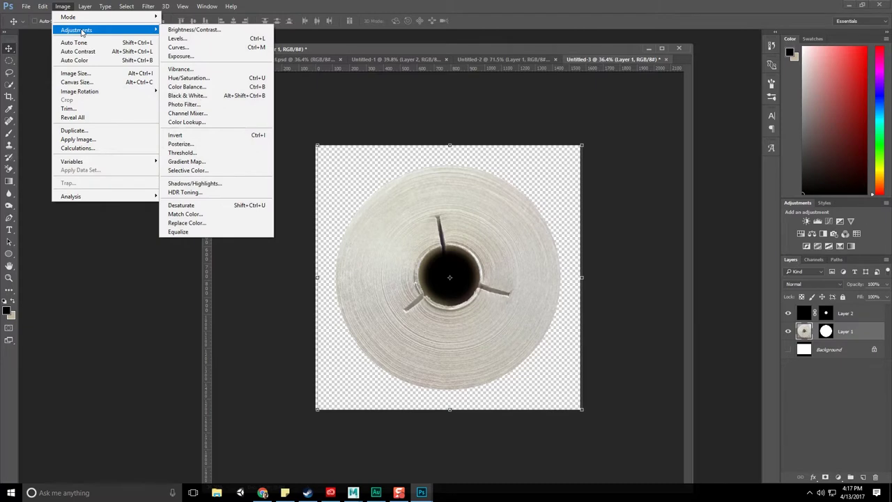
mouse_move(77, 30)
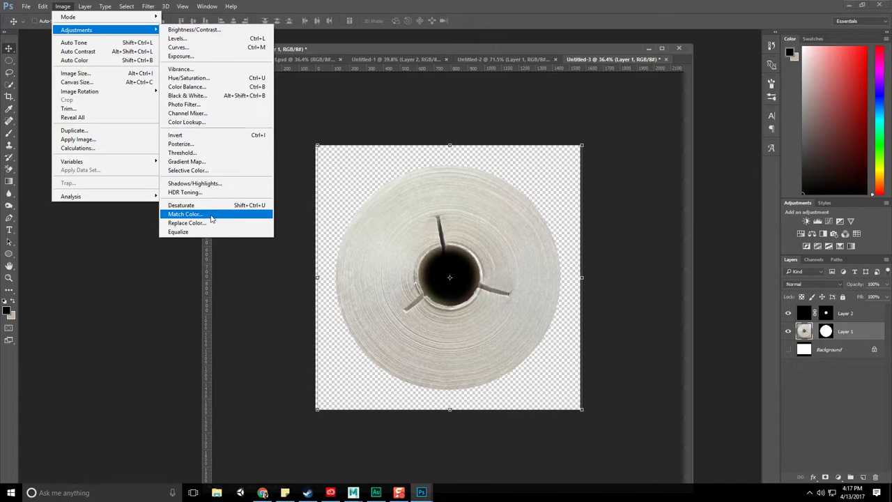
left_click(212, 219)
- Set the Match Color source to uv_supplycloset and its beige Layer 1
left_click_drag(427, 81, 213, 56)
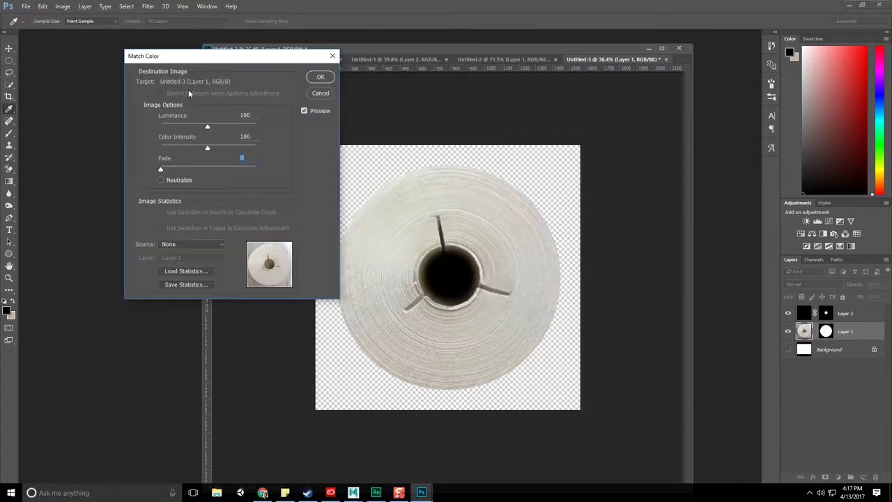
left_click(183, 243)
left_click(194, 256)
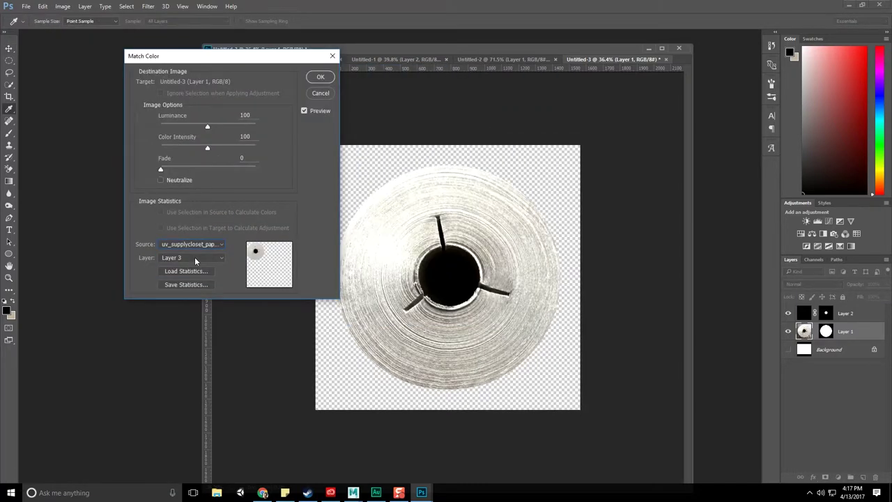
left_click(184, 259)
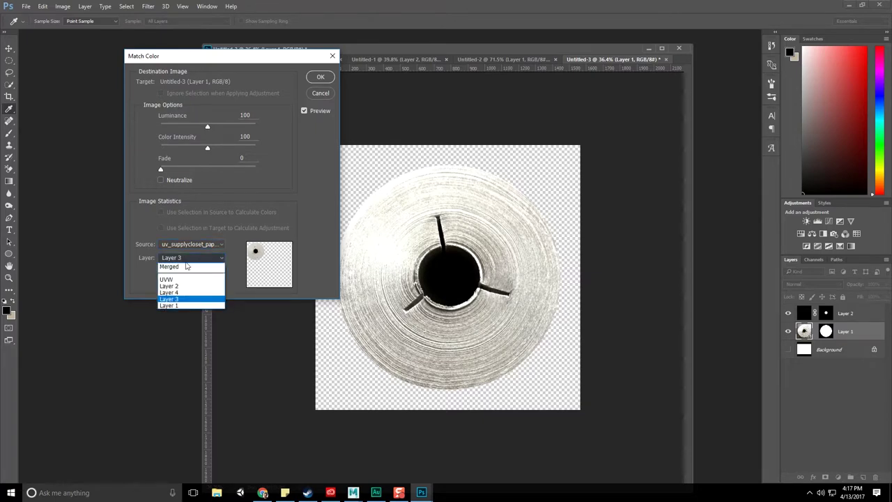
left_click(182, 306)
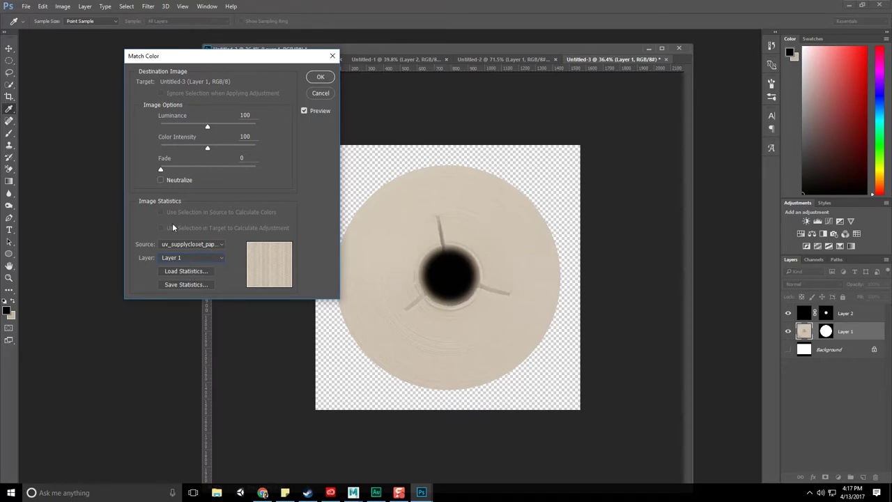
- Tune the match: colour intensity up to about 200, luminance raised, fade 52
left_click(209, 169)
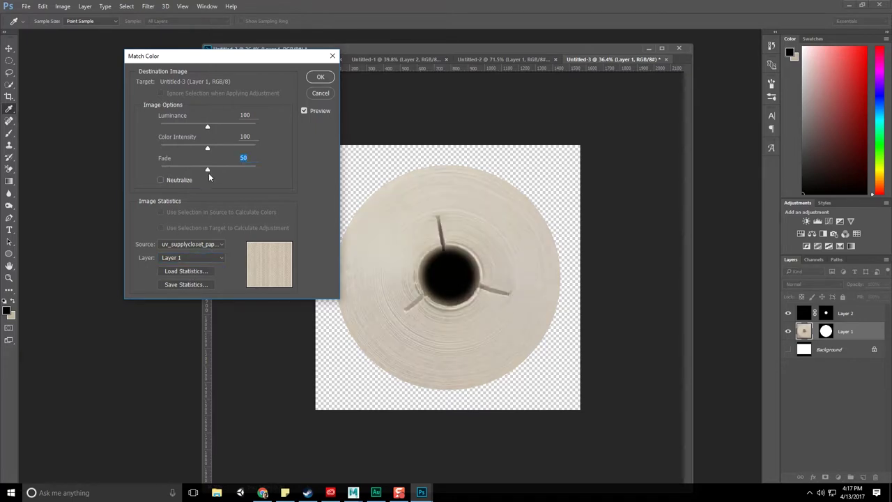
left_click_drag(209, 170, 248, 170)
type("0")
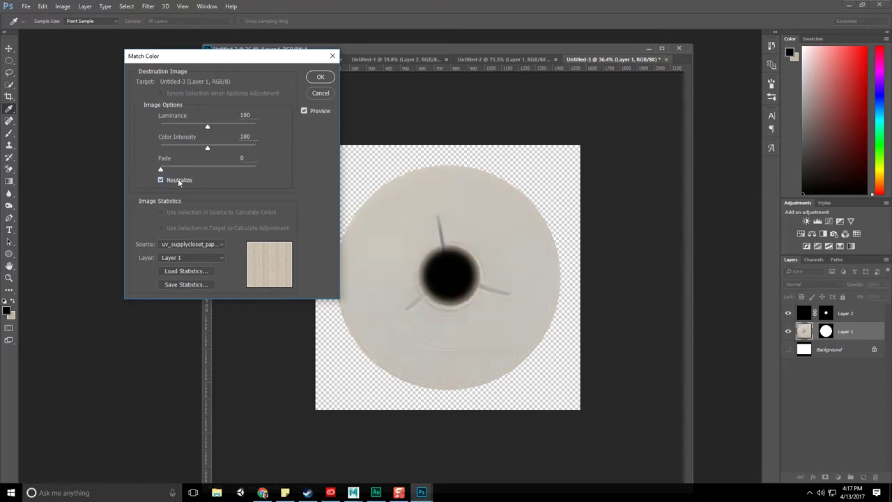
mouse_move(207, 150)
left_mouse_down()
mouse_move(253, 151)
mouse_move(202, 148)
mouse_move(188, 127)
left_mouse_up()
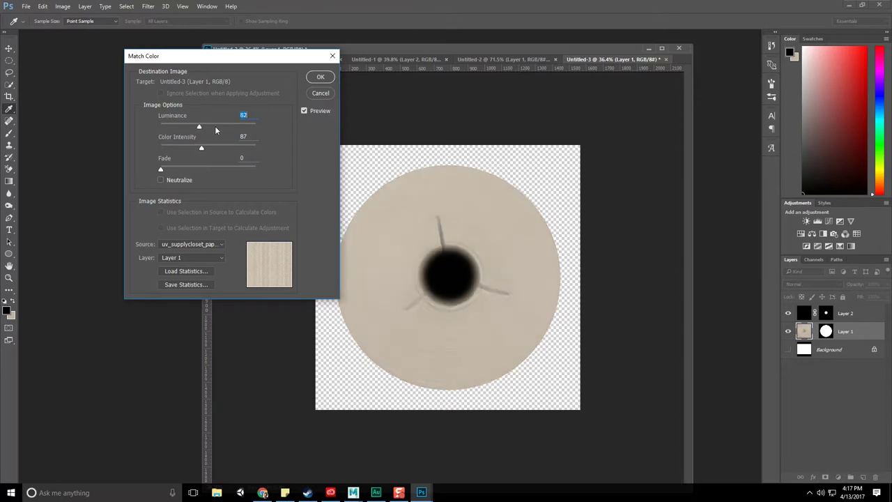
mouse_move(182, 129)
left_mouse_down()
mouse_move(203, 130)
mouse_move(209, 149)
left_mouse_up()
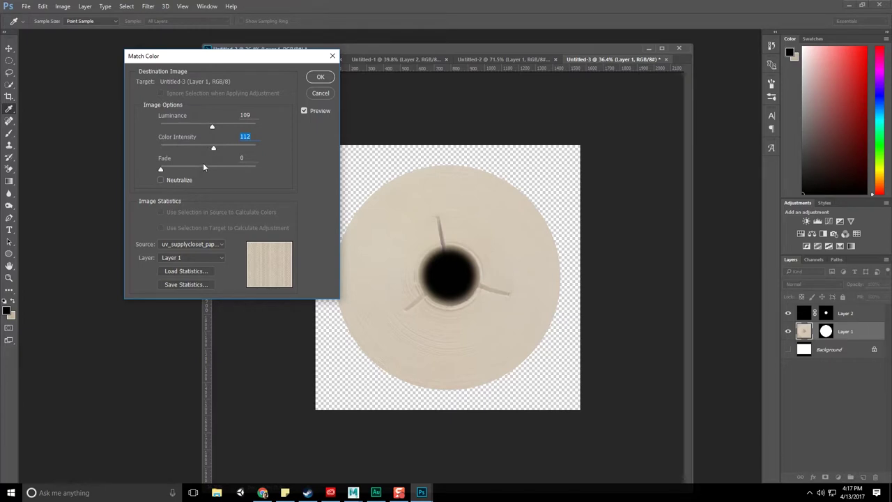
left_click_drag(203, 168, 287, 151)
left_click_drag(232, 169, 210, 170)
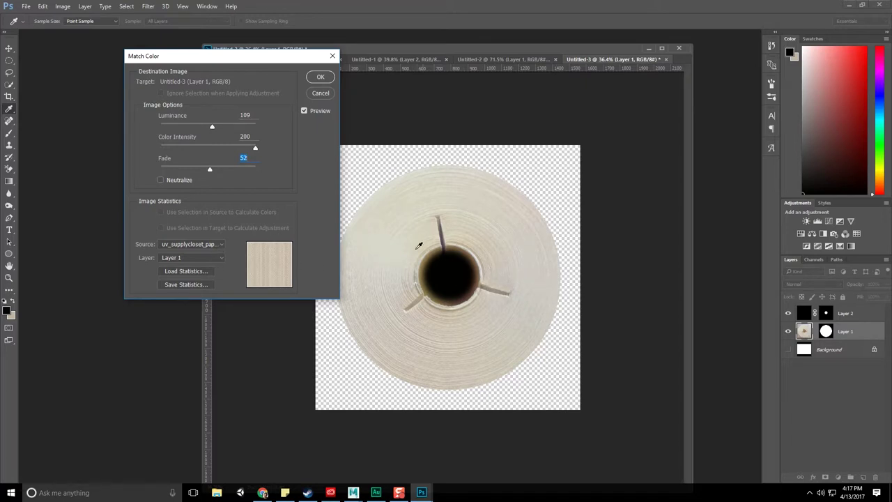
- Keep Layer 1 as source, set luminance to 101, apply, and duplicate the roll layer
left_click(192, 257)
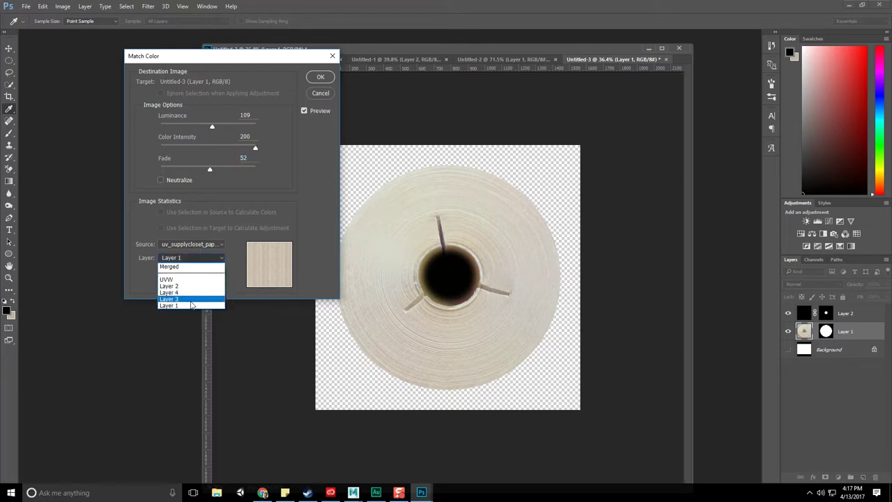
left_click(192, 305)
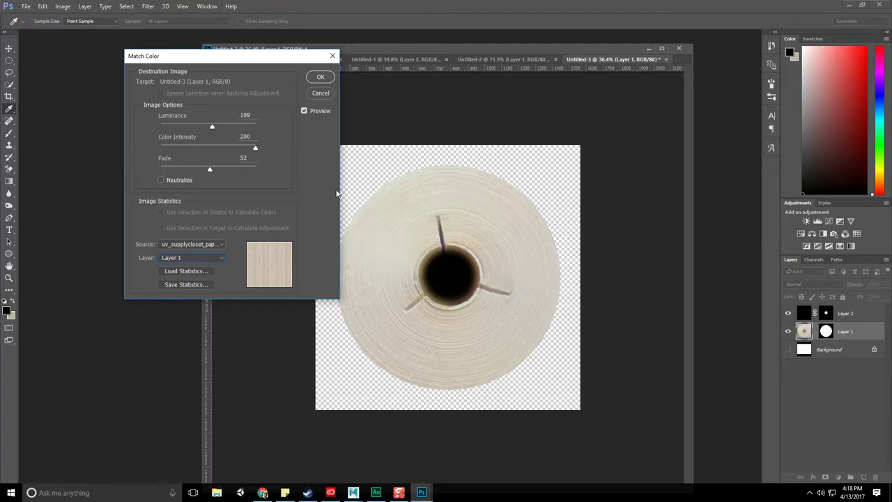
left_click_drag(230, 125, 208, 126)
left_click(319, 76)
key("v")
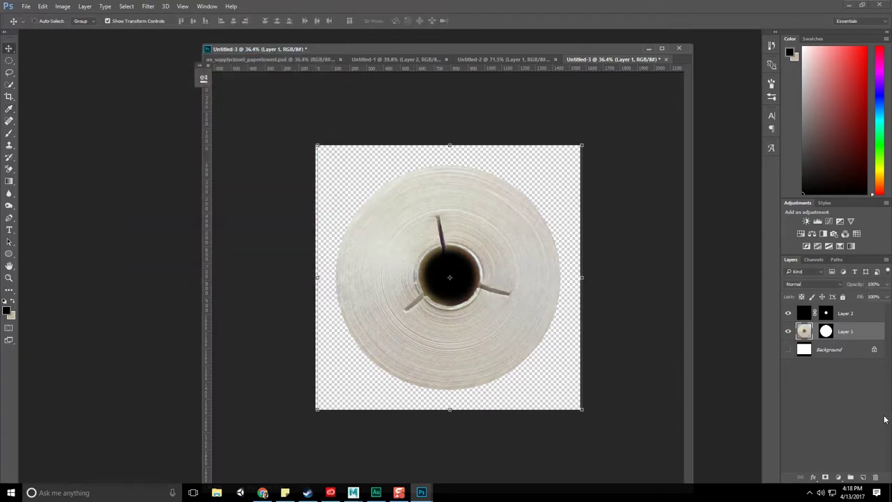
key("ctrl+j")
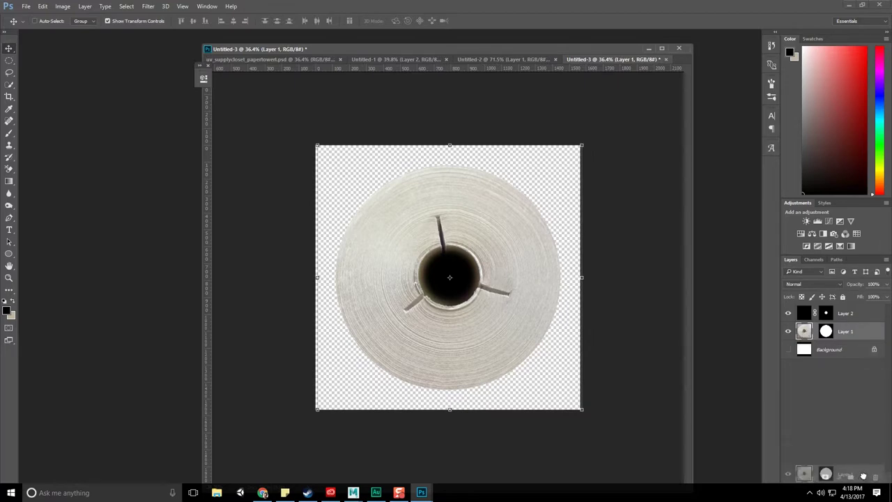
- Hide the Layer 1 copy and select the original Layer 1
left_click(806, 365)
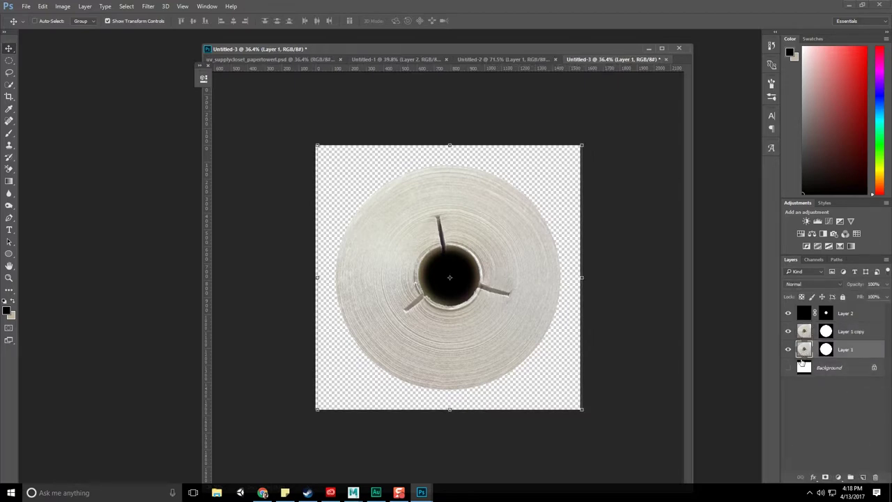
left_click(789, 332)
left_click(804, 331)
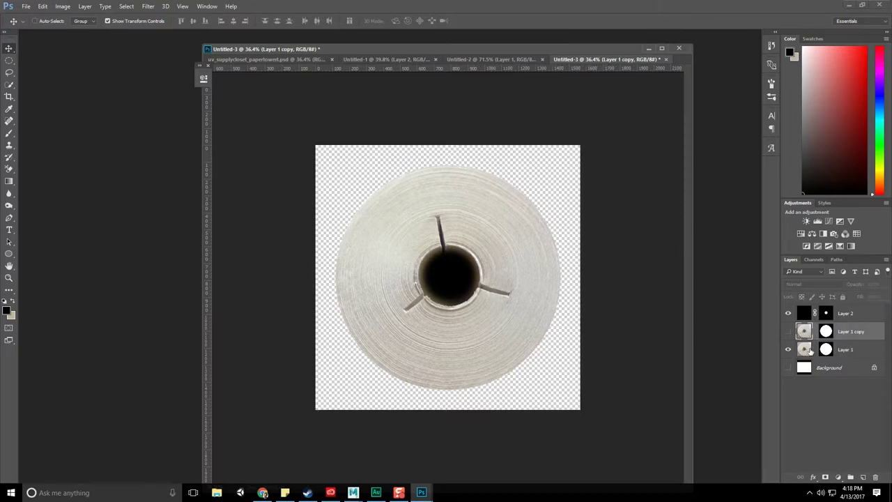
left_click(803, 352)
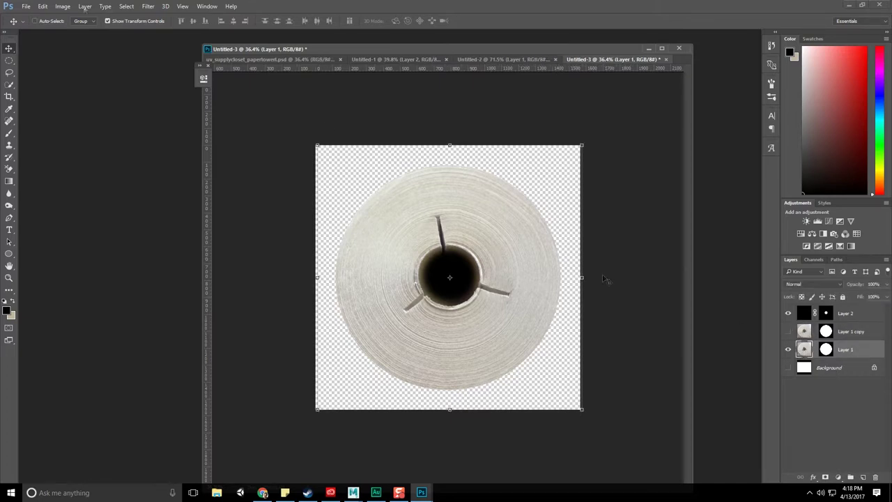
- Match Layer 1's colours to the supply-closet file's beige Layer 1 via Match Color
left_click(63, 6)
mouse_move(76, 30)
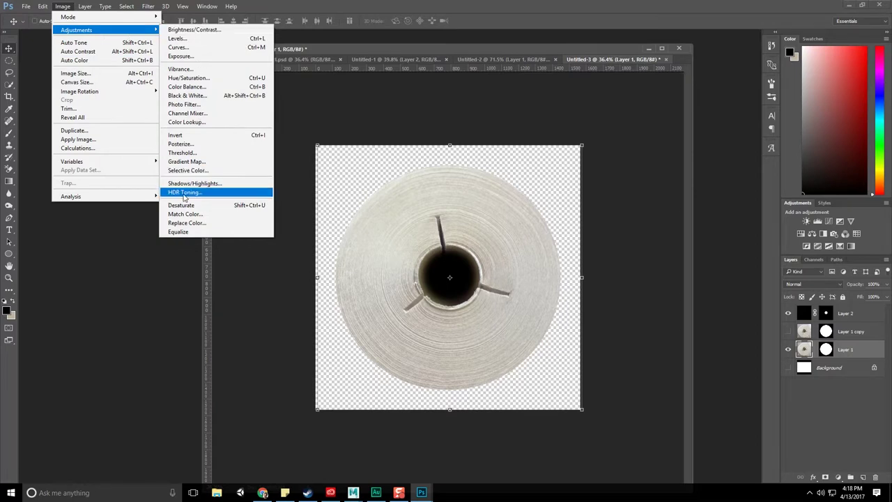
left_click(185, 215)
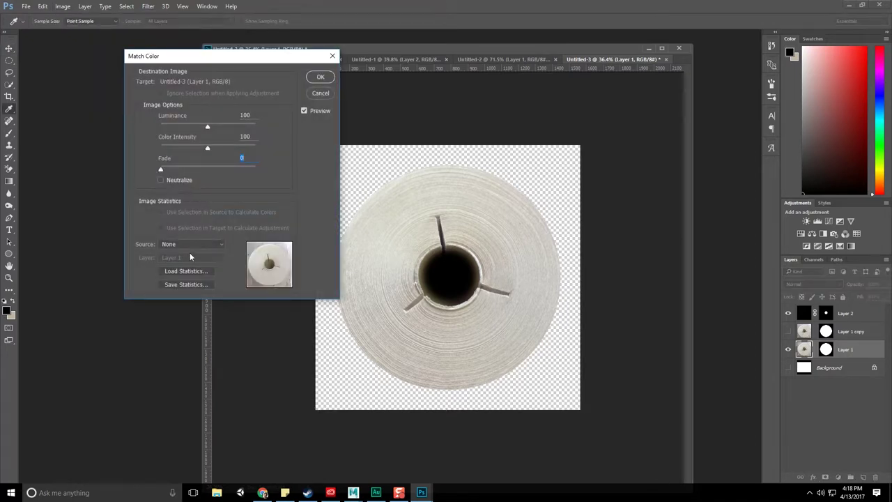
left_click(192, 244)
left_click(191, 255)
left_click(189, 257)
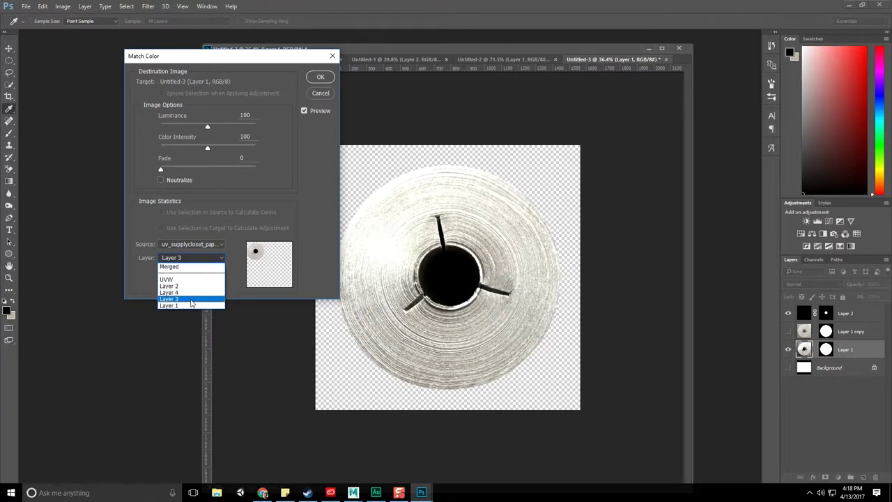
left_click(191, 302)
left_click(190, 245)
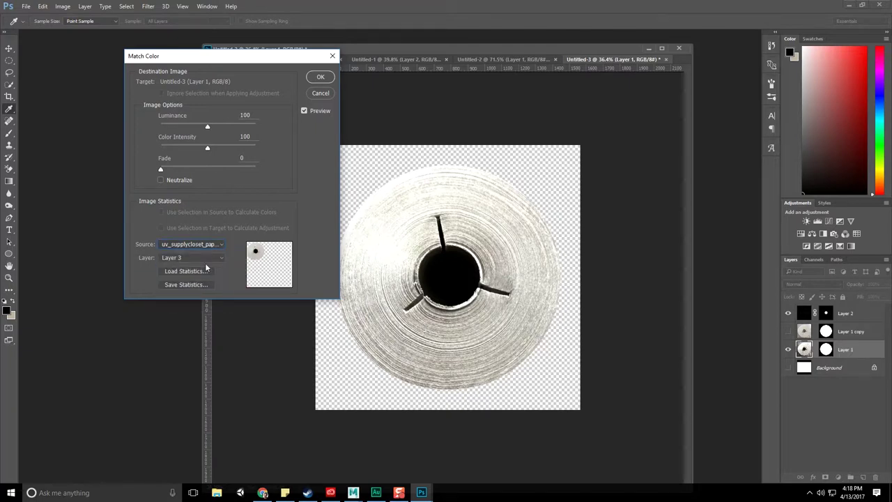
left_click(202, 259)
left_click(182, 303)
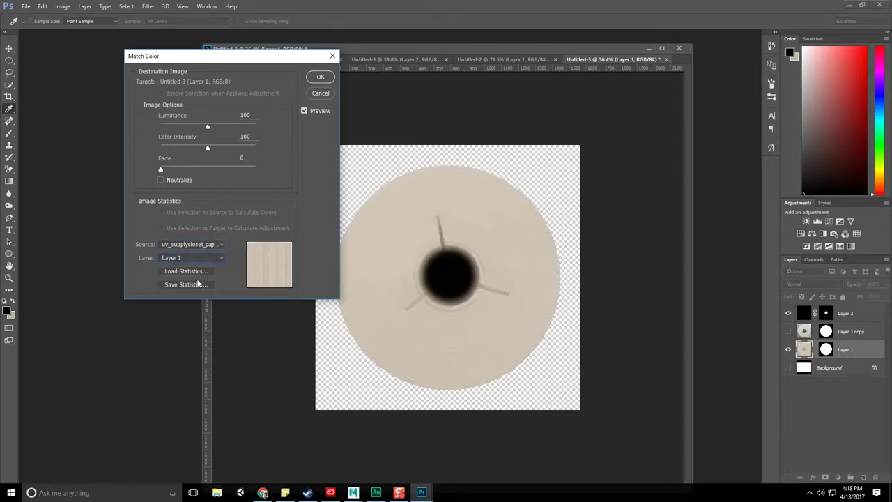
left_click(320, 78)
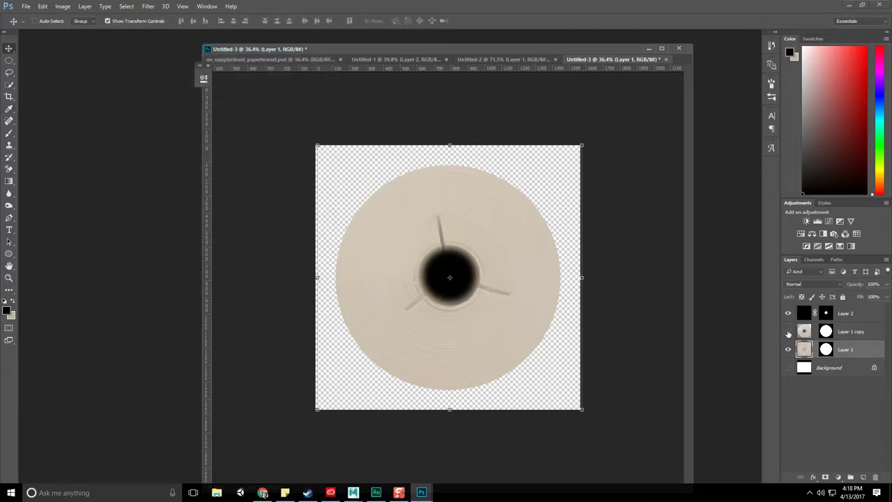
- Show Layer 1 copy and, after trying Color Burn and Darken, set it to Multiply
left_click(789, 332)
left_click(847, 332)
left_click(825, 286)
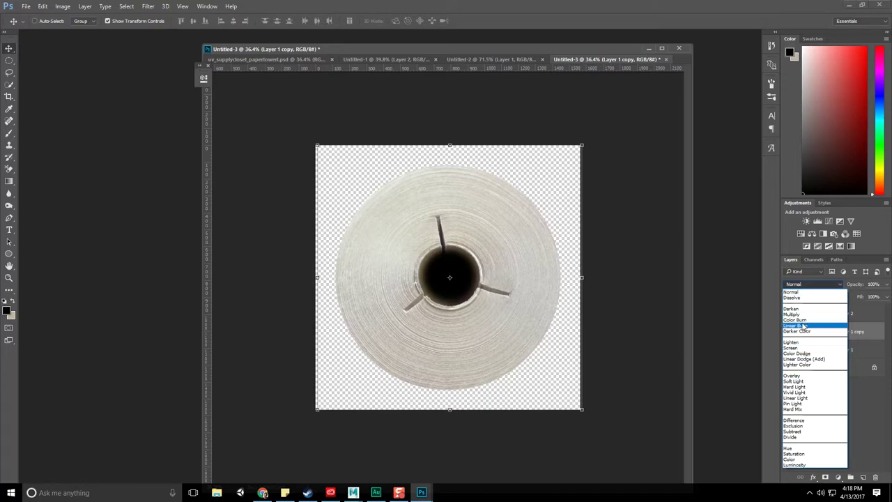
left_click(798, 320)
left_click(801, 285)
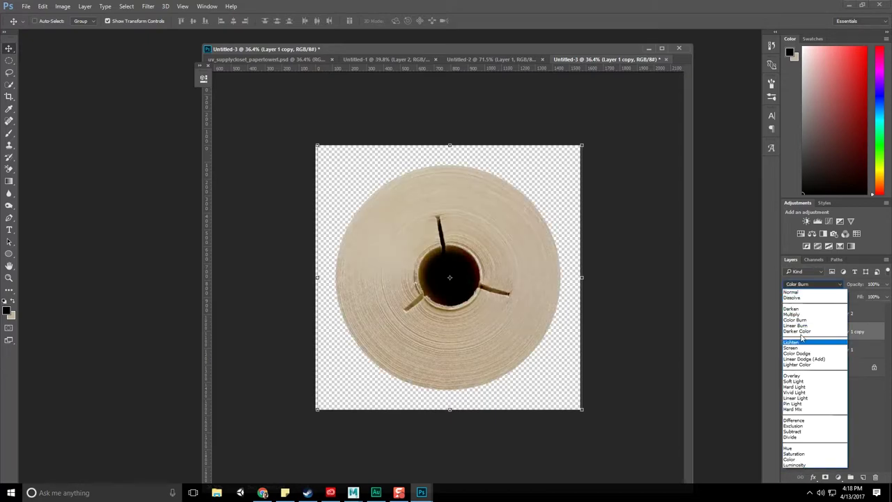
left_click(802, 311)
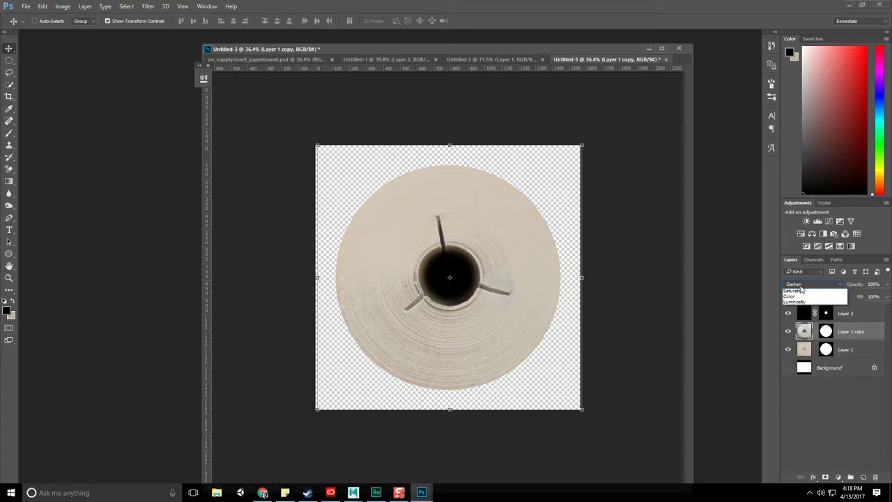
left_click(801, 284)
left_click(802, 309)
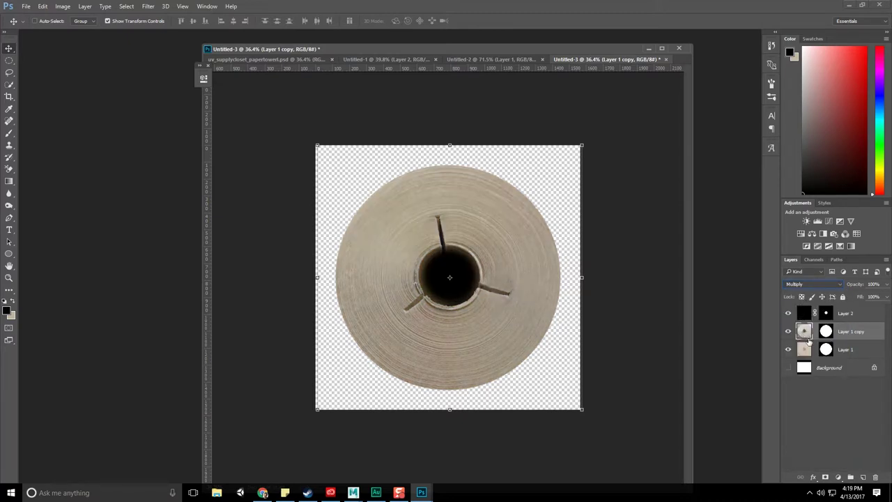
- Darken the copy with Levels, moving the black input to 36
key("ctrl+l")
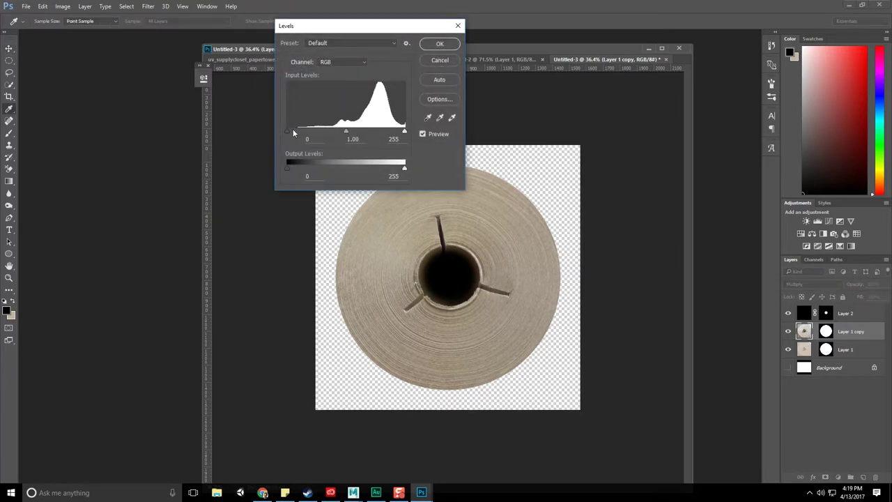
mouse_move(293, 131)
left_mouse_down()
mouse_move(343, 131)
mouse_move(304, 133)
left_mouse_up()
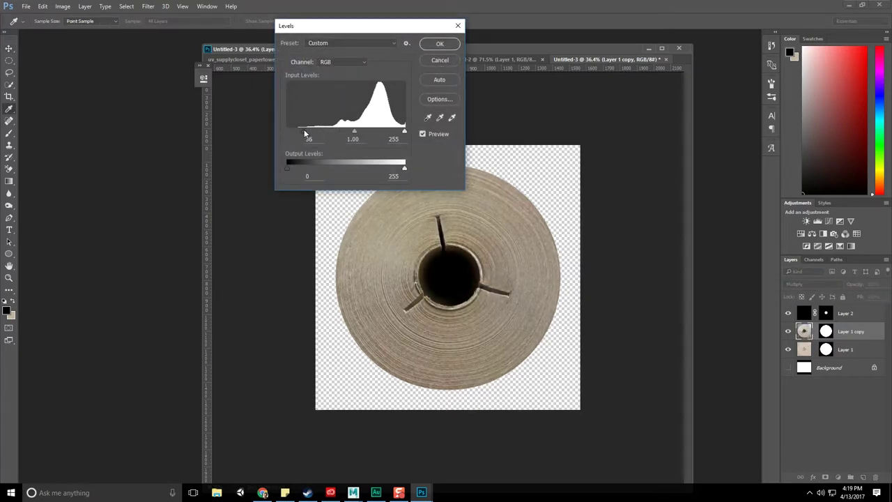
left_click(453, 43)
key("v")
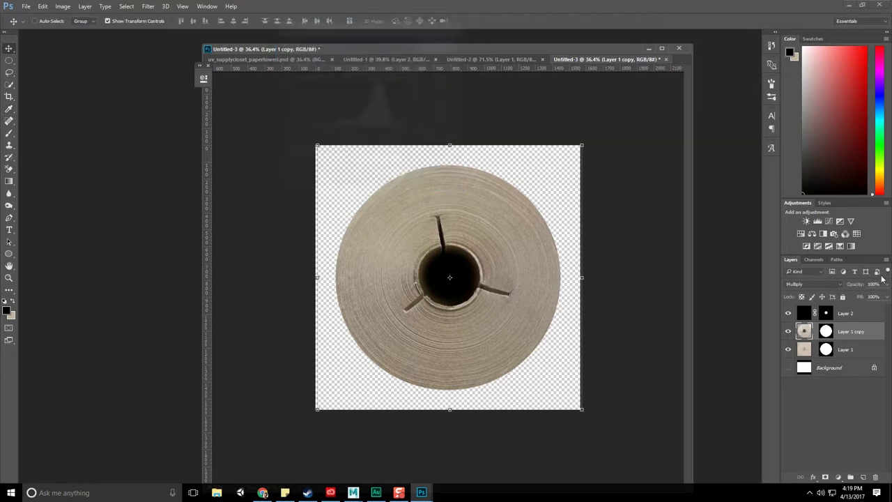
- Lower the copy's opacity to about 54% and review the textured roll end
left_click(886, 285)
left_click(867, 298)
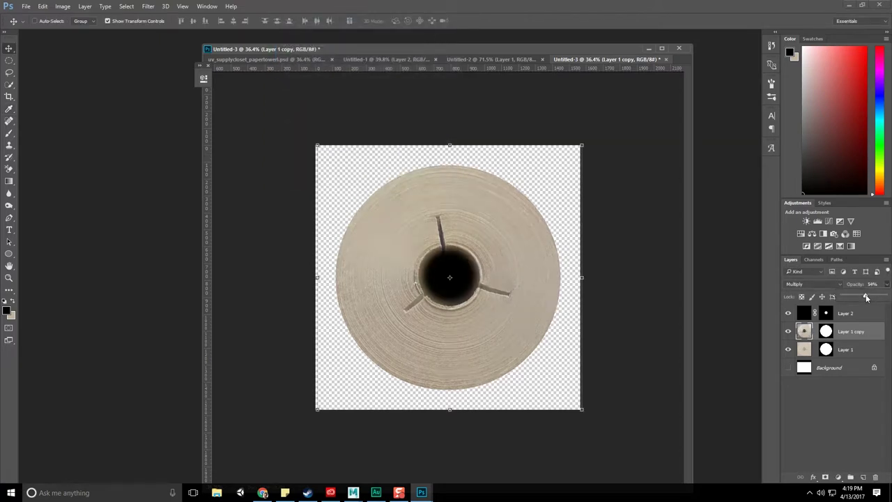
left_click_drag(873, 299, 874, 298)
left_click(795, 390)
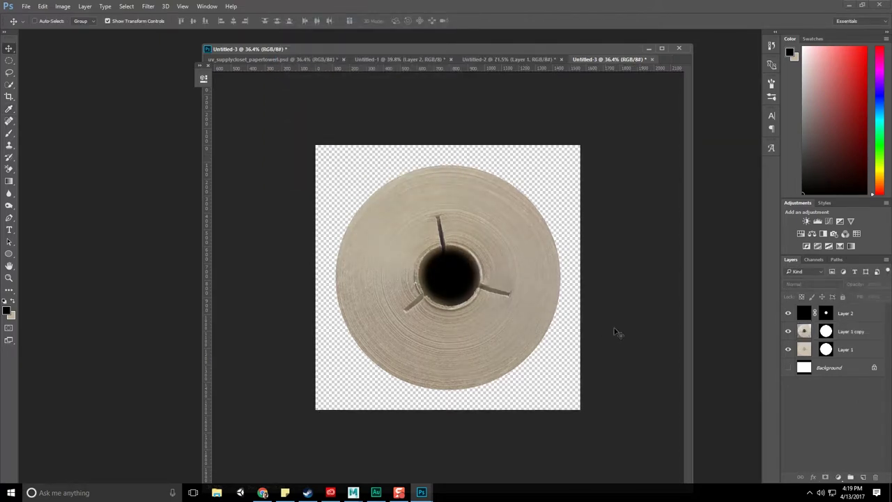
scroll(479, 271, "up", 5)
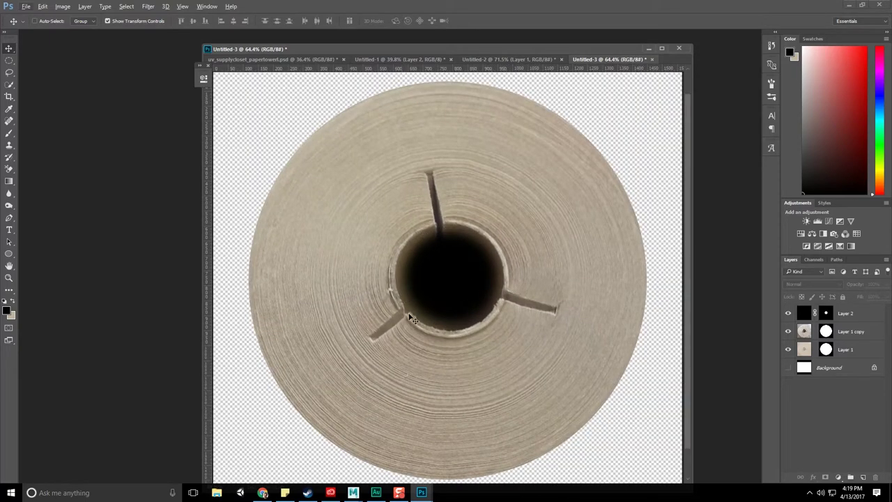
scroll(491, 293, "down", 2)
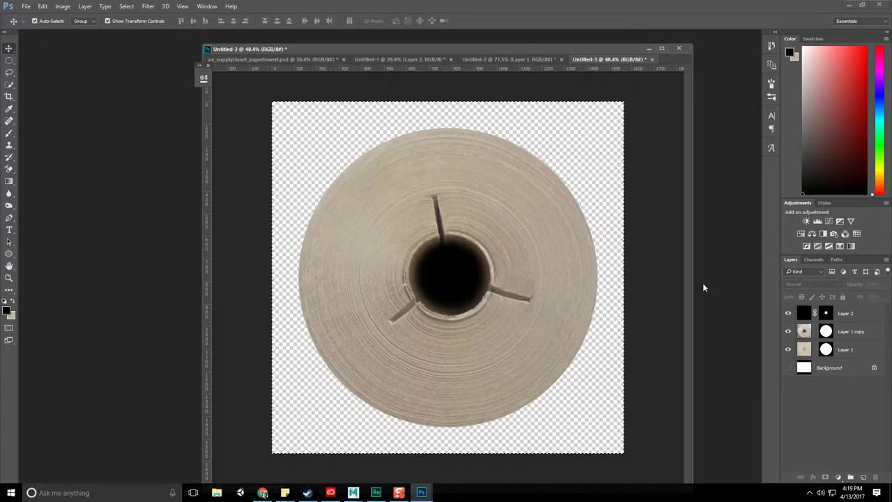
- In the paper-towel PSD, paste the roll end and scale it over the large top-left circle
left_click(275, 61)
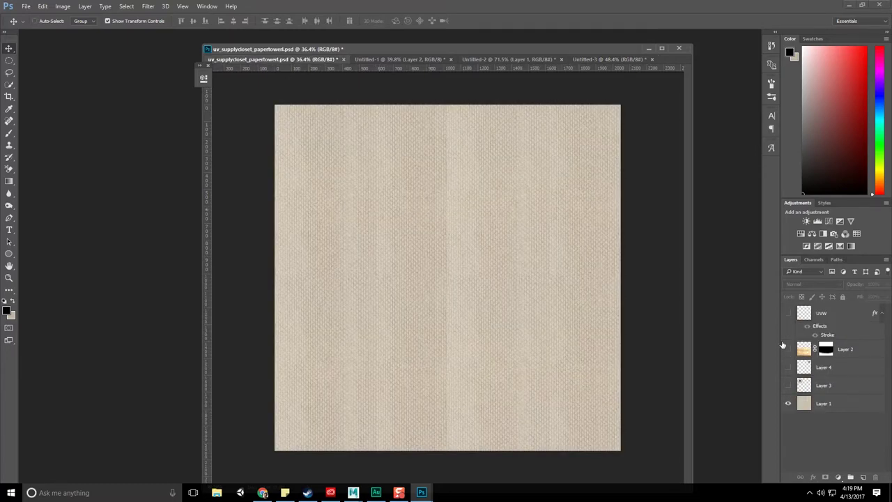
left_click_drag(788, 367, 788, 385)
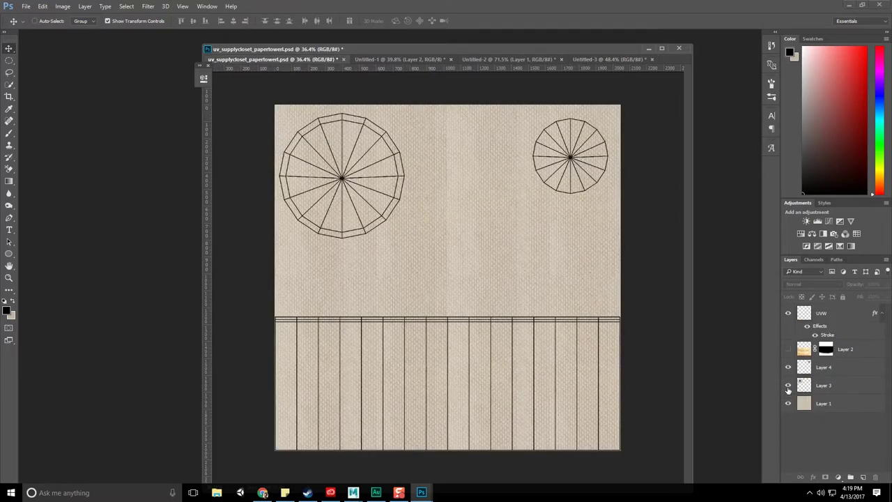
left_click(789, 313)
key("ctrl+v")
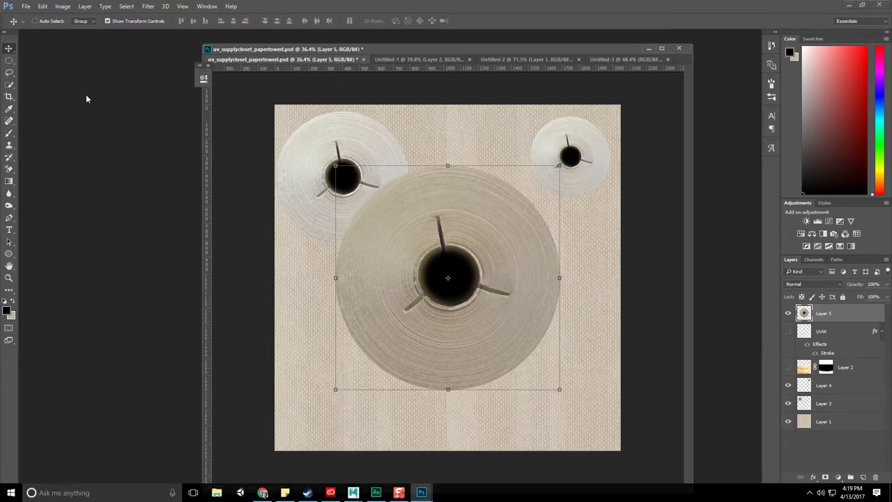
left_click_drag(522, 232, 462, 189)
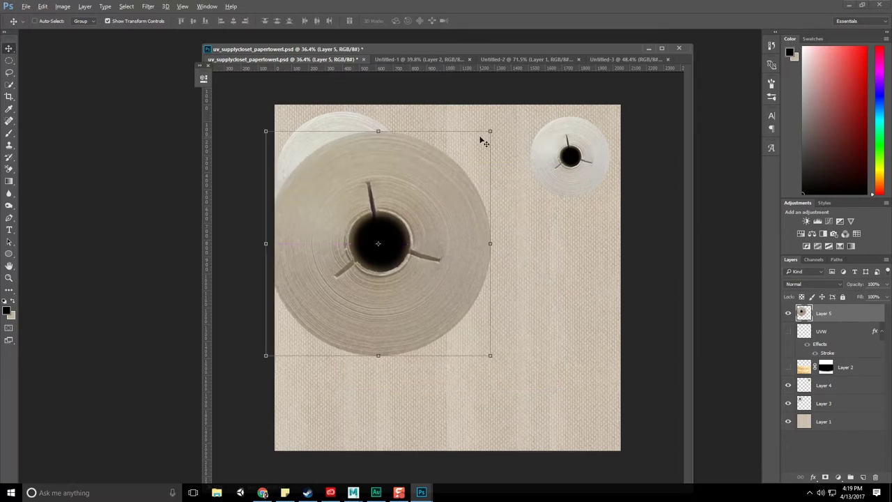
left_click_drag(488, 134, 429, 184)
mouse_move(429, 245)
left_mouse_down()
mouse_move(390, 175)
mouse_move(490, 288)
left_mouse_up()
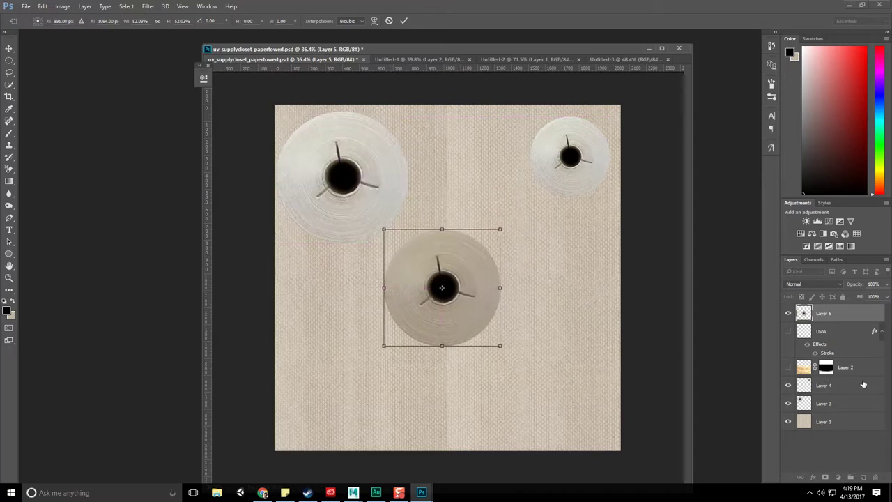
left_click_drag(483, 299, 384, 189)
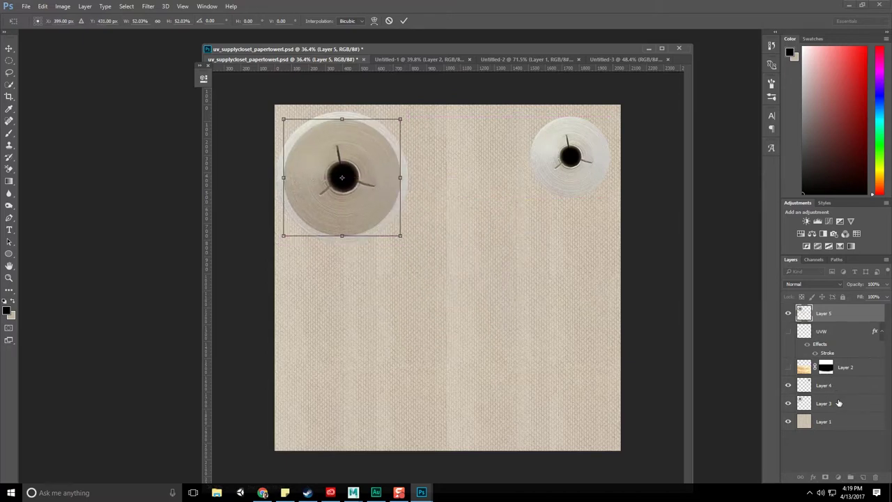
left_click_drag(401, 119, 408, 112)
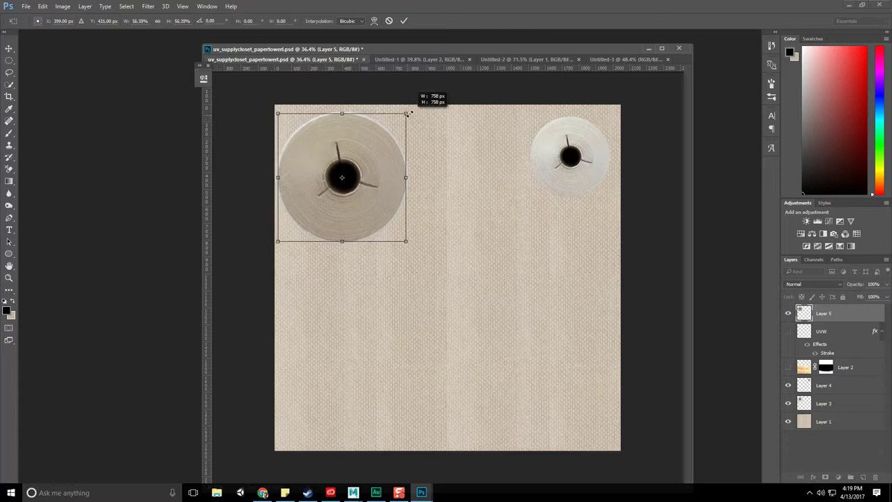
left_click(9, 48)
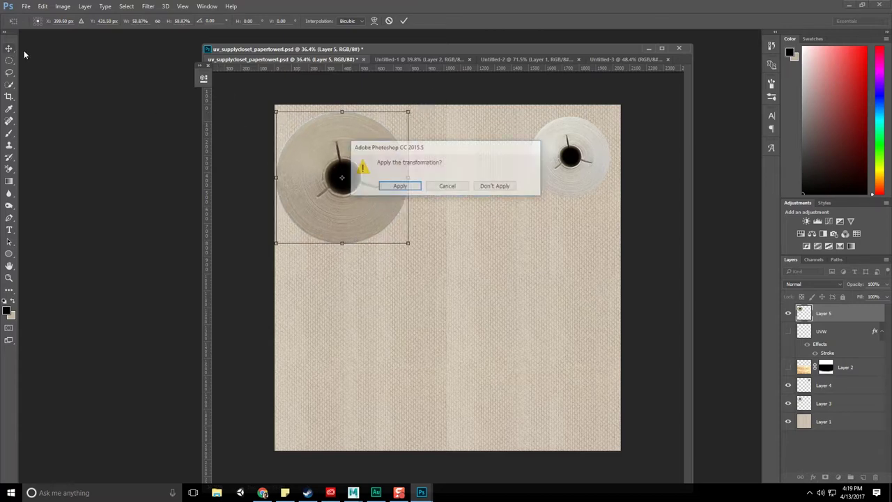
left_click(394, 186)
- Duplicate the roll end and scale the copy down over the small top-right circle
left_click_drag(378, 211, 596, 223)
key("ctrl+j")
key("ctrl+t")
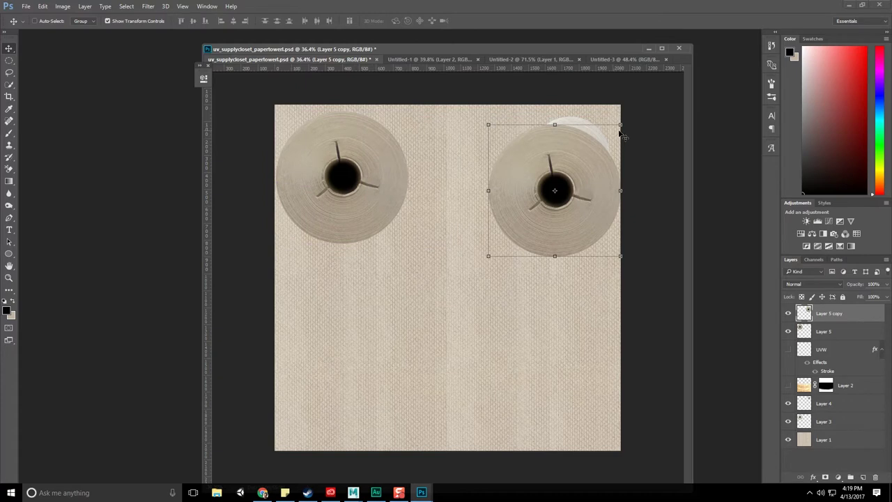
left_click_drag(620, 126, 590, 147)
left_click_drag(577, 187, 590, 153)
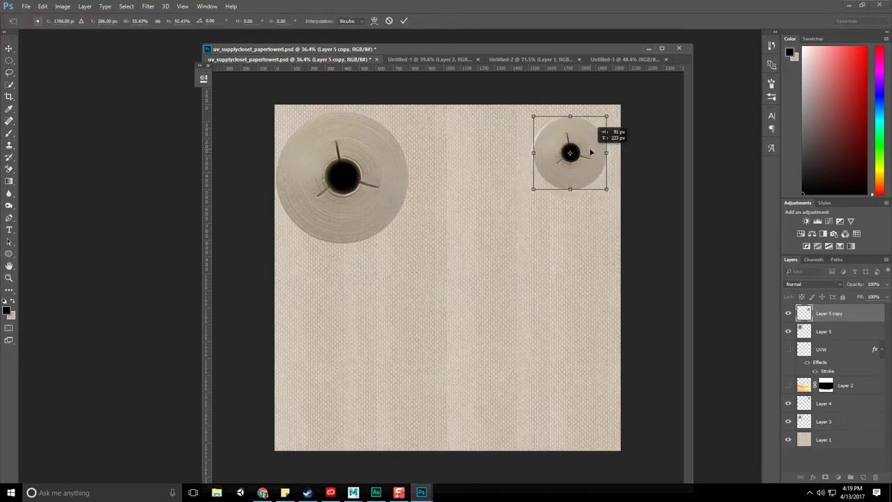
left_click_drag(606, 117, 592, 147)
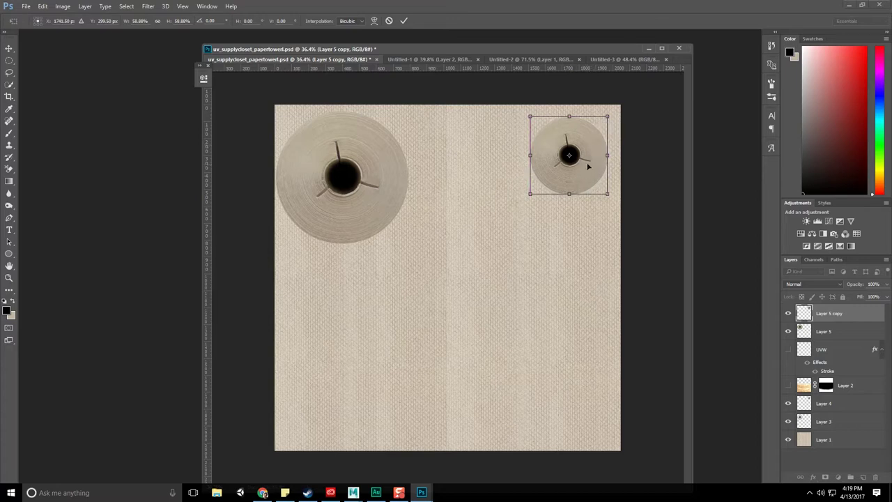
left_click_drag(609, 116, 607, 119)
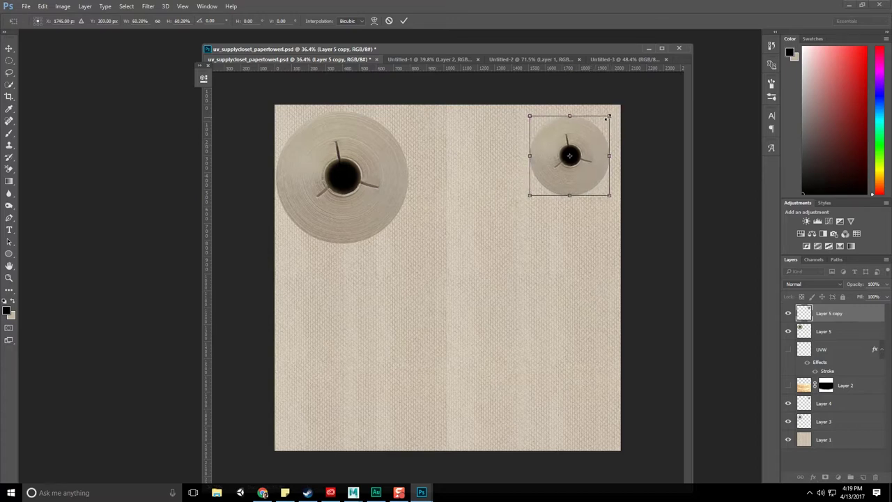
left_click(9, 48)
- Move both roll layers beneath the UVW outline layer and hide the outlines
left_click(392, 186)
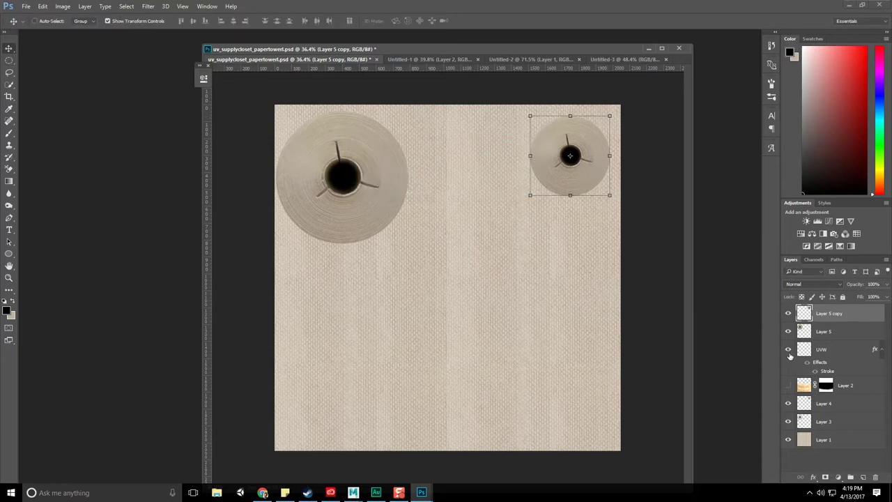
left_click(788, 351)
left_click(852, 329, "shift")
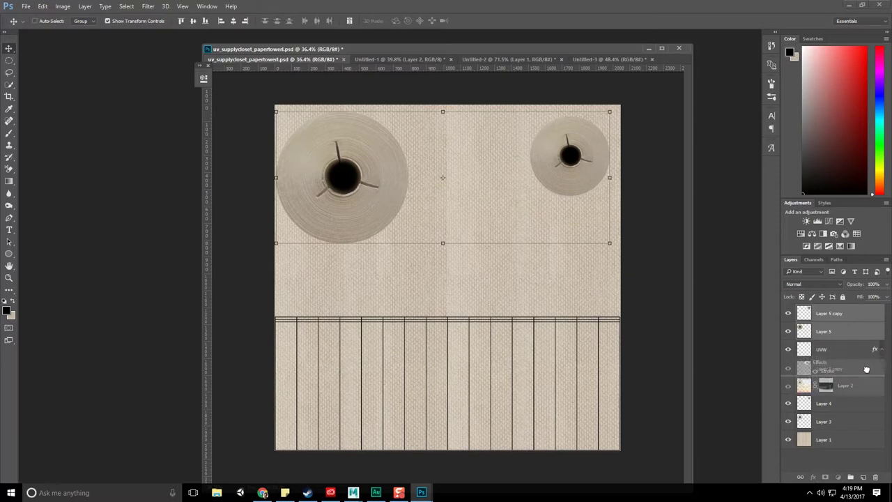
left_click_drag(851, 329, 865, 362)
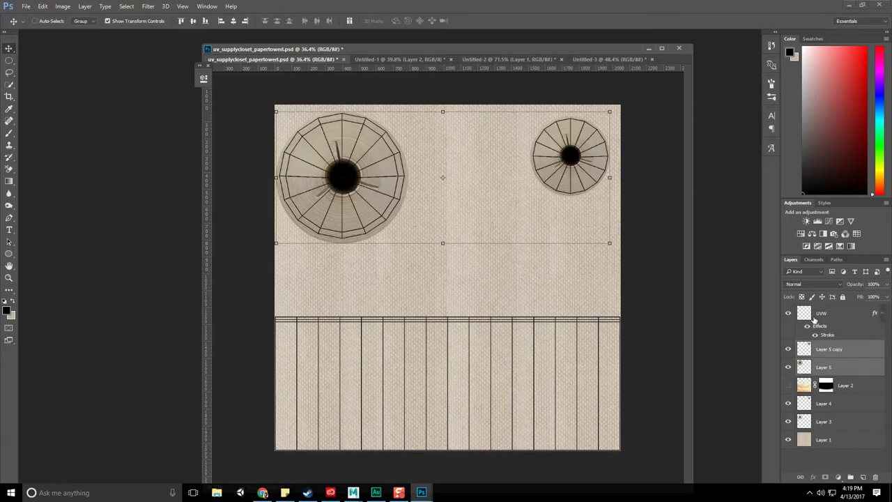
left_click(830, 320)
left_click(789, 313)
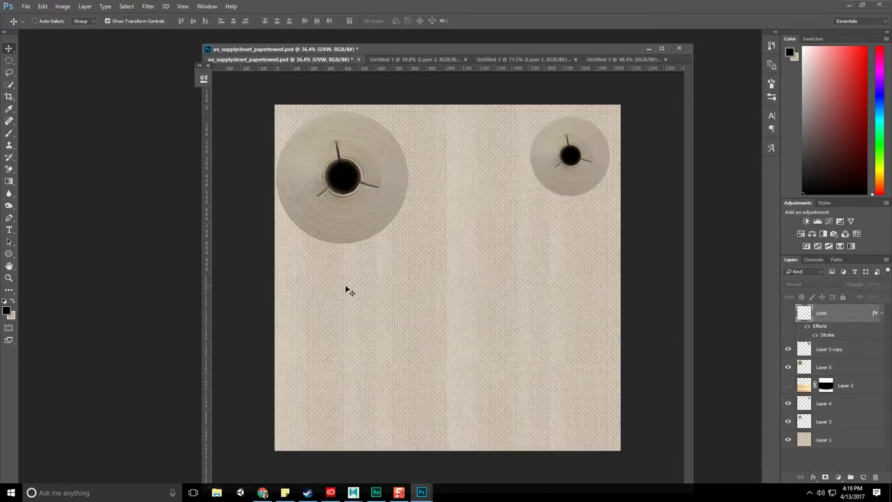
- Save uv_supplycloset_papertowel.psd
left_click(11, 60)
left_click(26, 6)
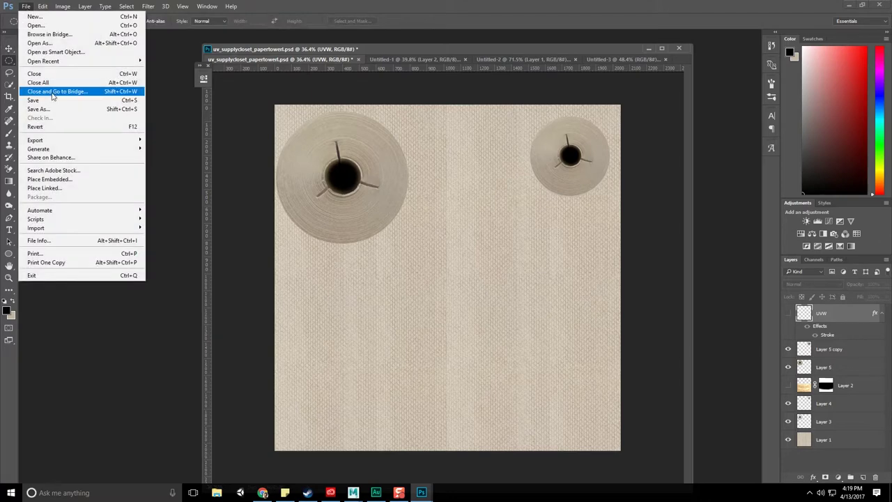
left_click(50, 102)
left_click(26, 7)
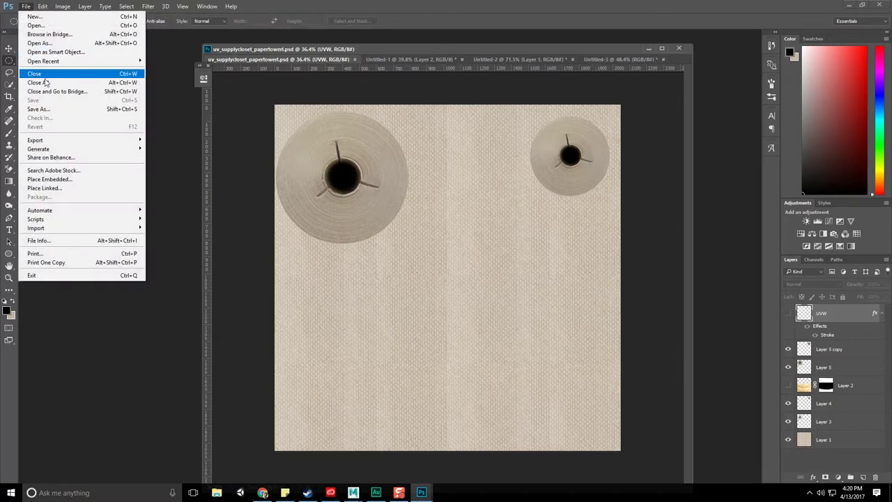
left_click(45, 109)
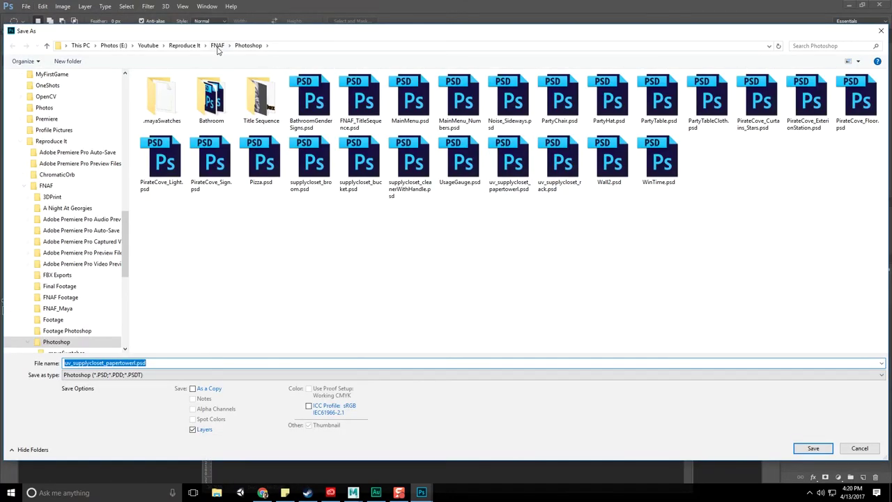
- Save a PNG copy of the texture into Textures\Supply Closet, then return to Maya
left_click(217, 45)
double_click(174, 239)
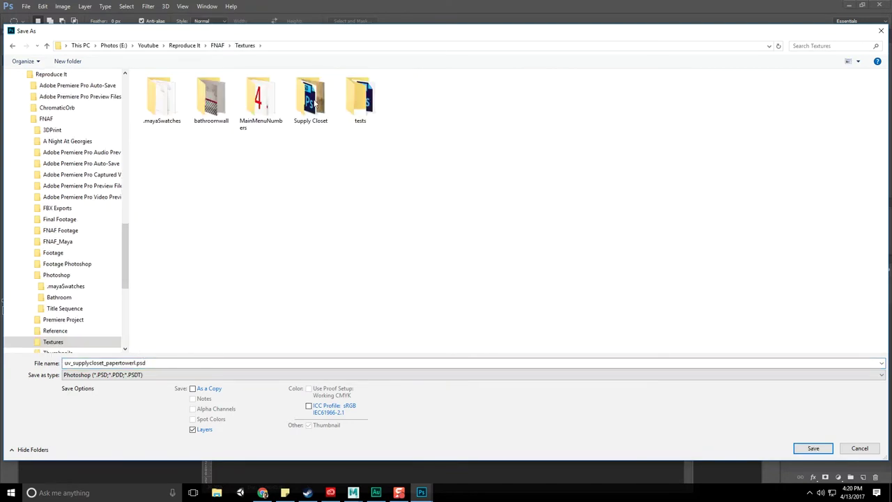
left_click(136, 363)
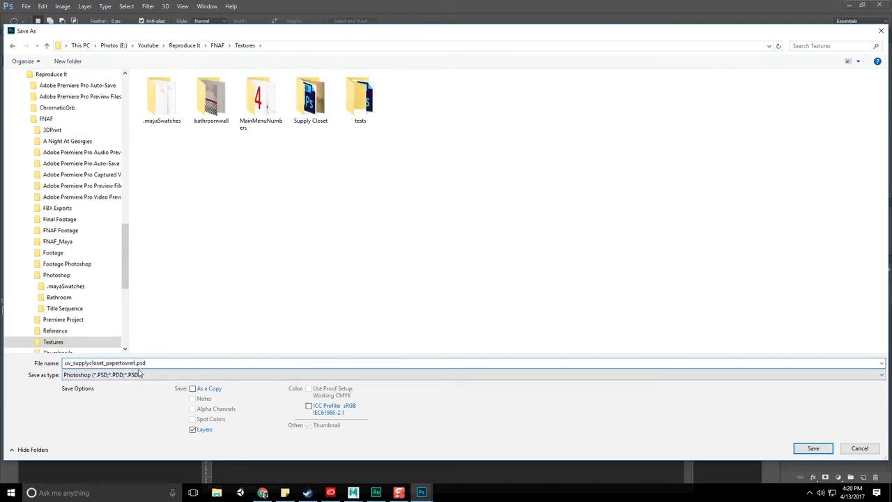
double_click(310, 96)
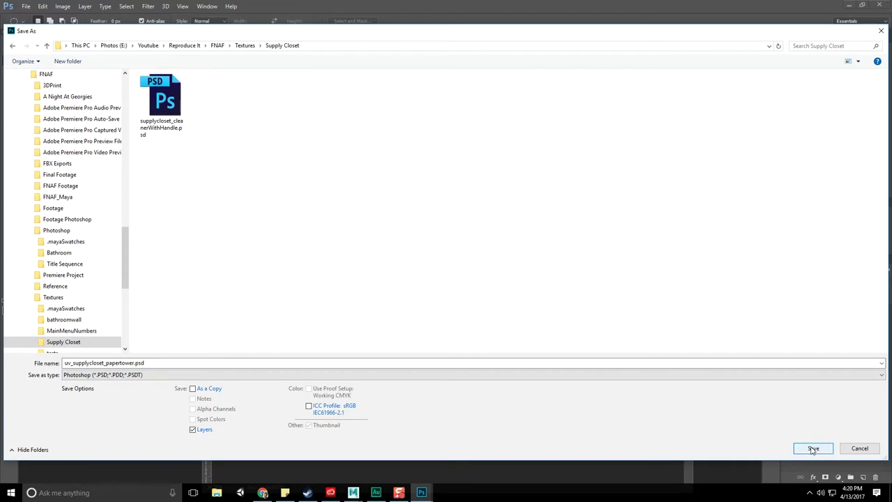
left_click(237, 375)
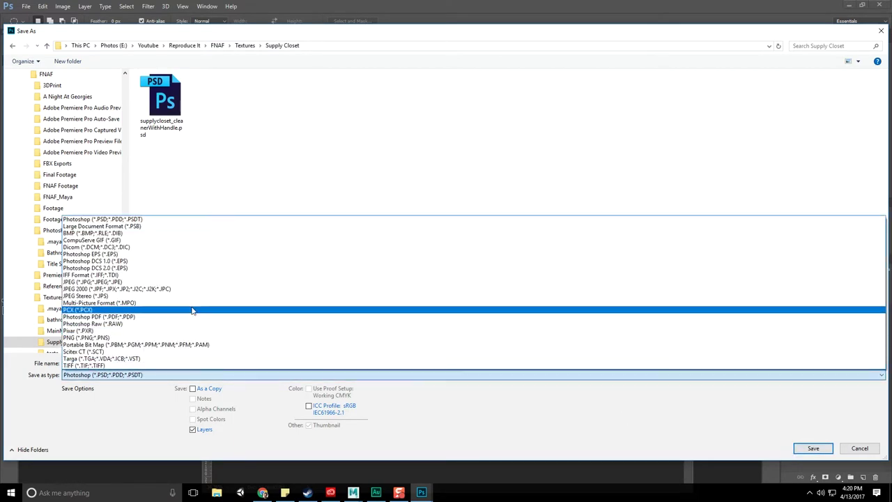
left_click(132, 337)
left_click(813, 449)
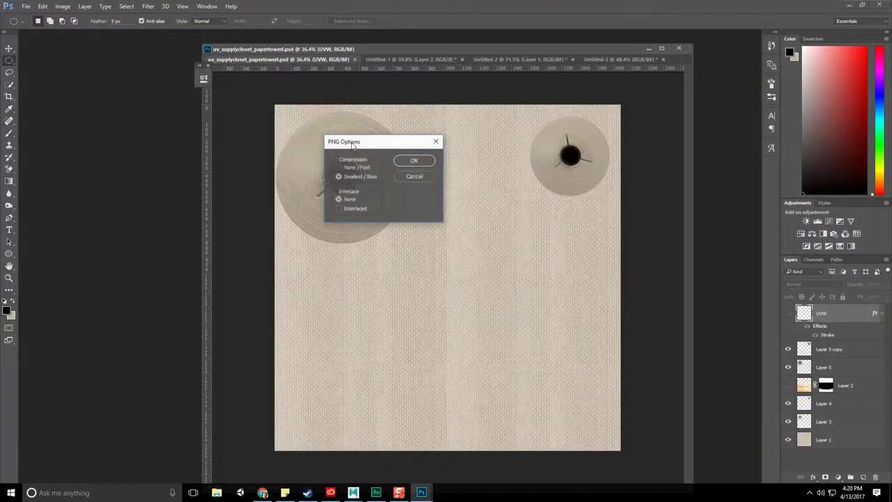
left_click(411, 160)
mouse_move(352, 492)
left_click(402, 460)
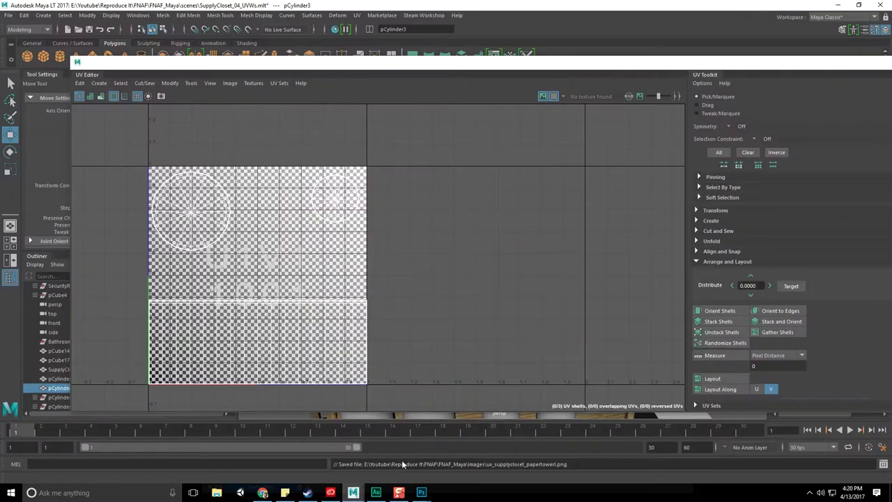
left_click_drag(534, 63, 226, 63)
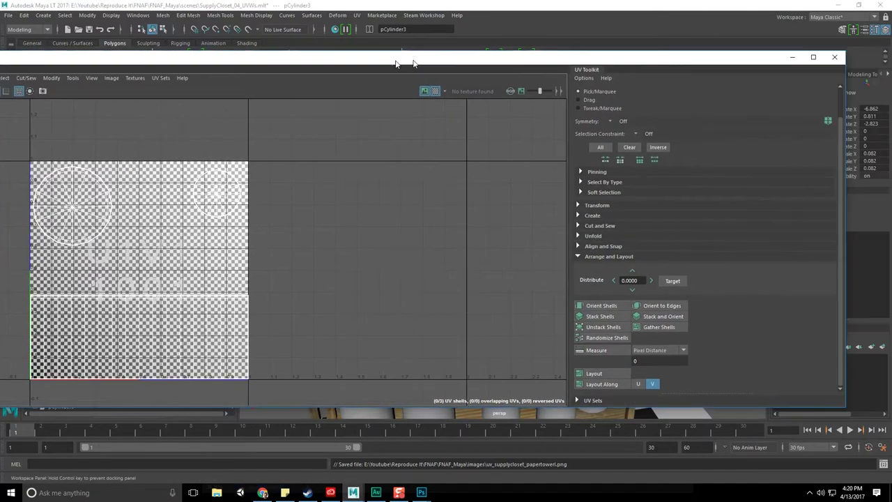
- Close the UV Editor and assign a new Phong material to the top-shelf cylinder
left_click(653, 63)
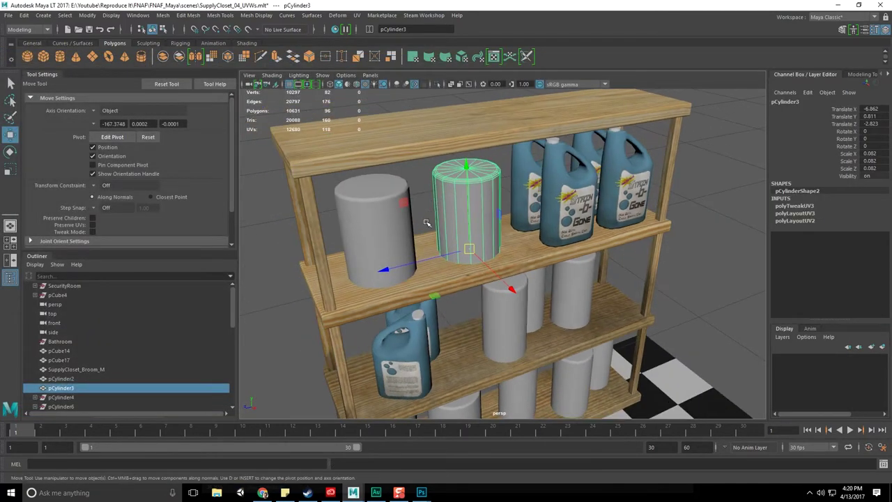
key("q")
right_click(468, 185)
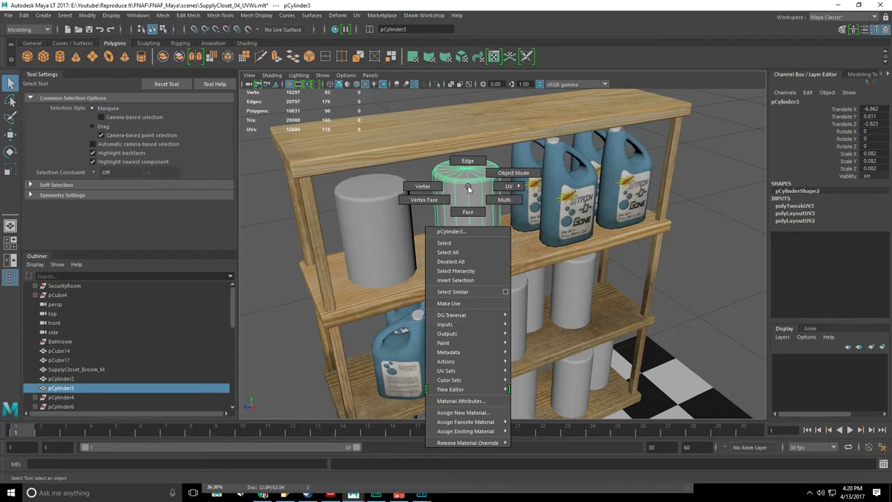
left_click(479, 416)
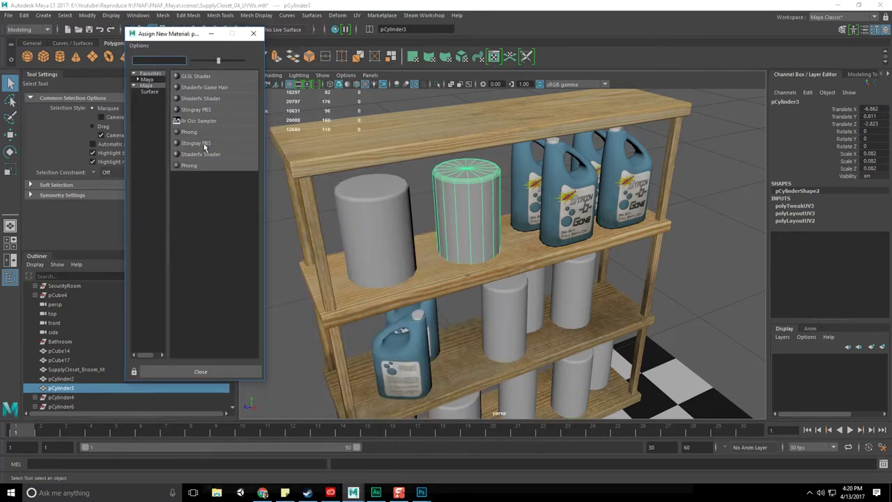
left_click(197, 132)
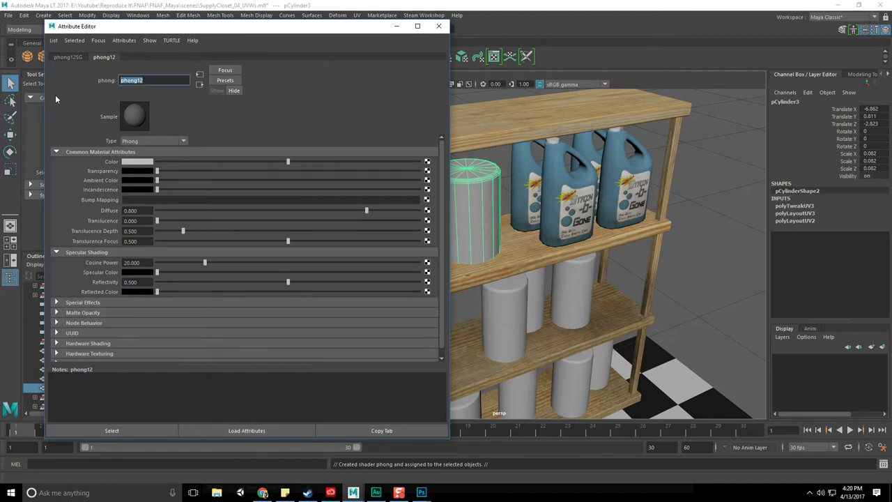
- Name the Phong material SupplyCloset_PaperTowel_M
type("SupplyCl")
key("BackSpace")
key("BackSpace")
key("BackSpace")
type("ply")
key("BackSpace")
key("BackSpace")
type("lyCloset_")
type("PaperTowel")
type("_M")
key("Return")
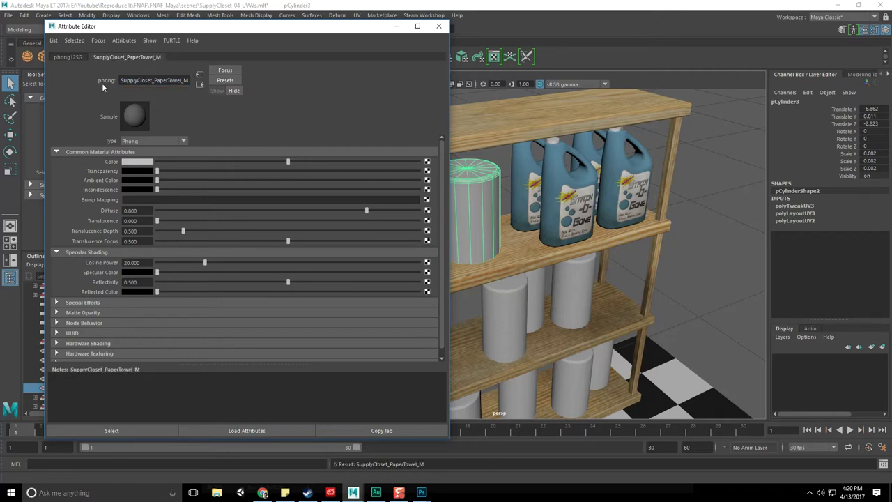
- Add a File texture to Color, prefixing the file and place2dTexture nodes with SupplyCloset_PaperTowel_
left_click(427, 162)
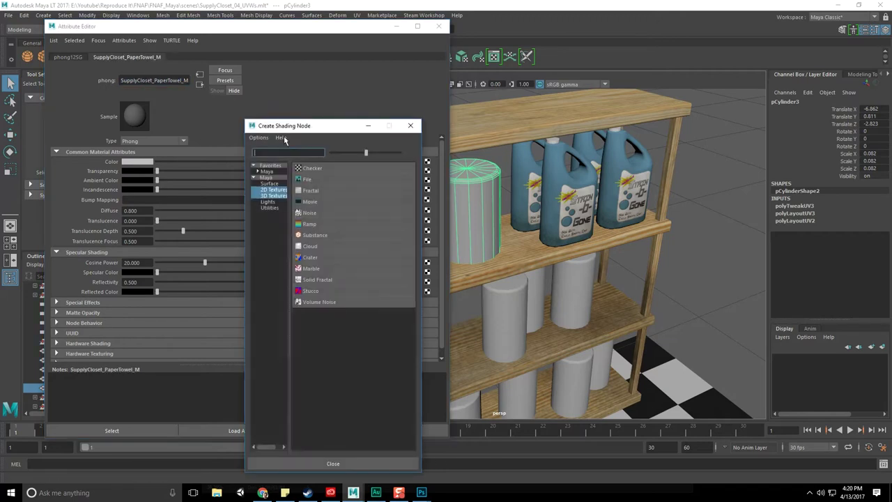
left_click(317, 183)
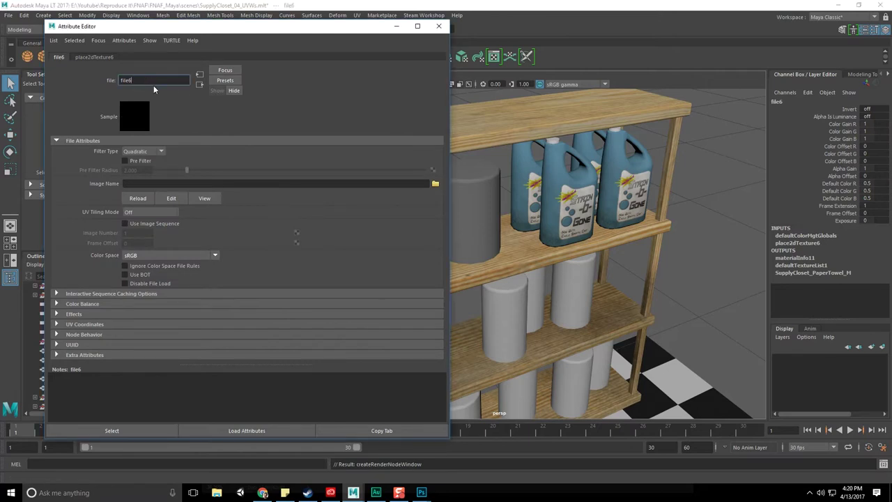
type("SupplyCloset_PaperTowel_")
key("Return")
left_click(153, 56)
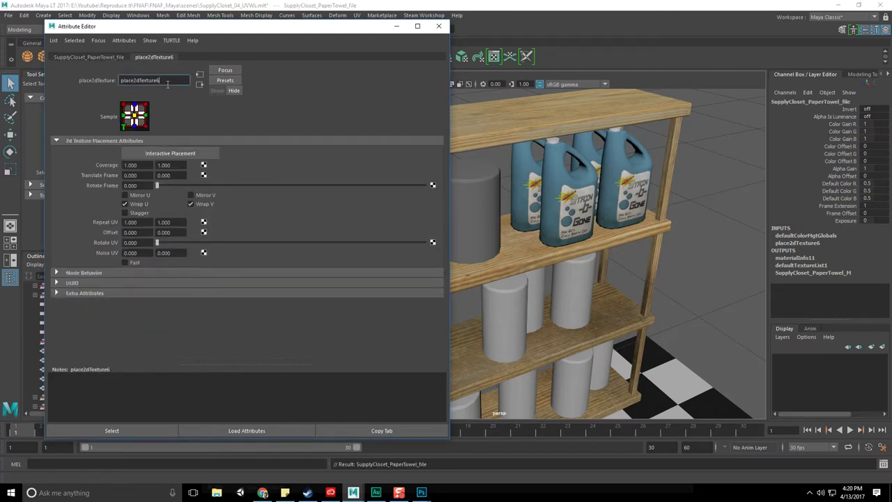
key("Home")
type("SupplyCloset_PaperTowel_")
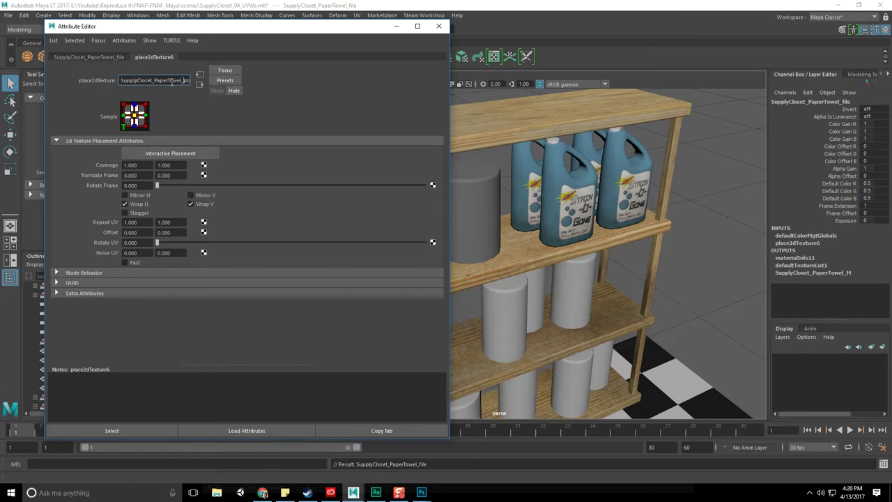
key("Return")
left_click(118, 57)
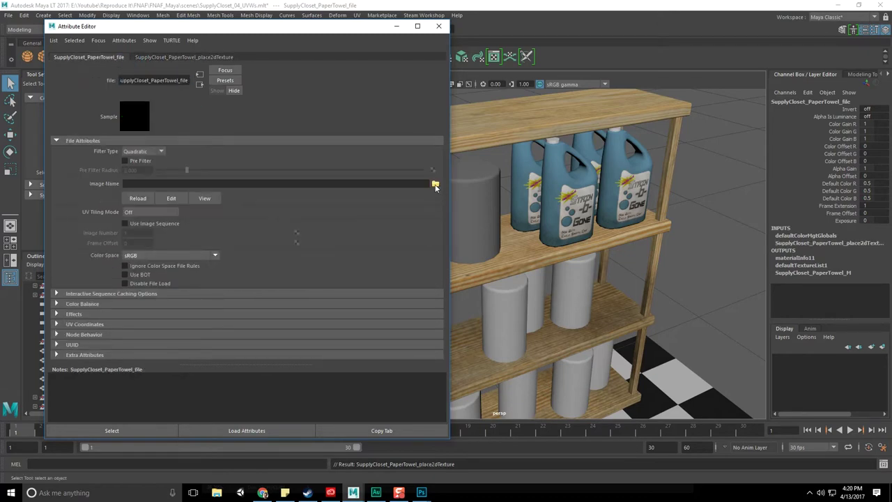
- Load the paper-towel PNG from Textures\Supply Closet as the file texture image
left_click(435, 185)
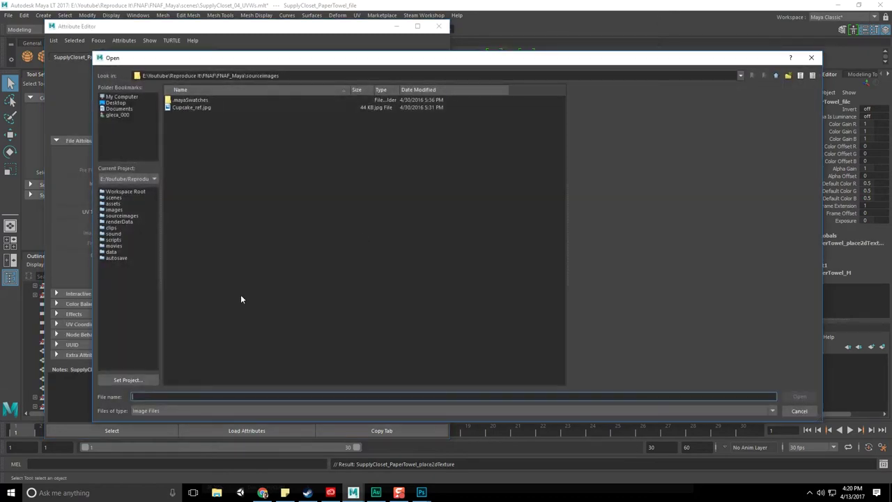
left_click(778, 77)
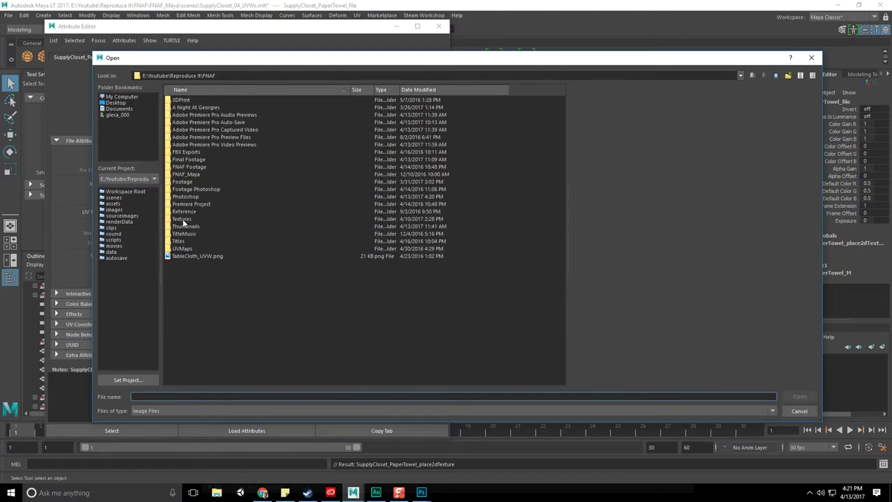
double_click(182, 220)
double_click(187, 123)
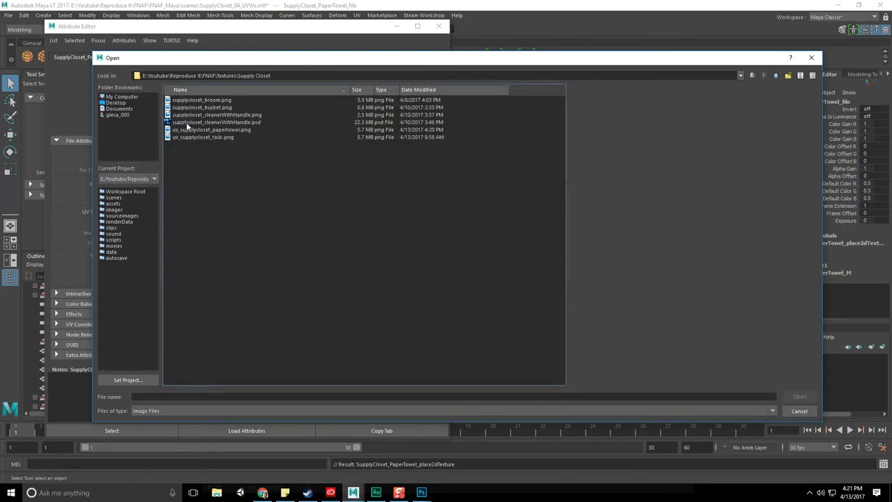
double_click(221, 130)
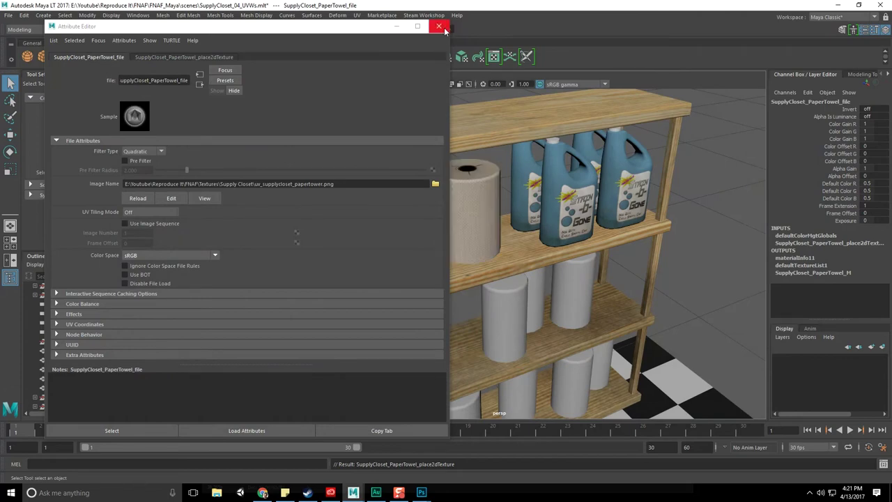
left_click_drag(519, 145, 534, 145)
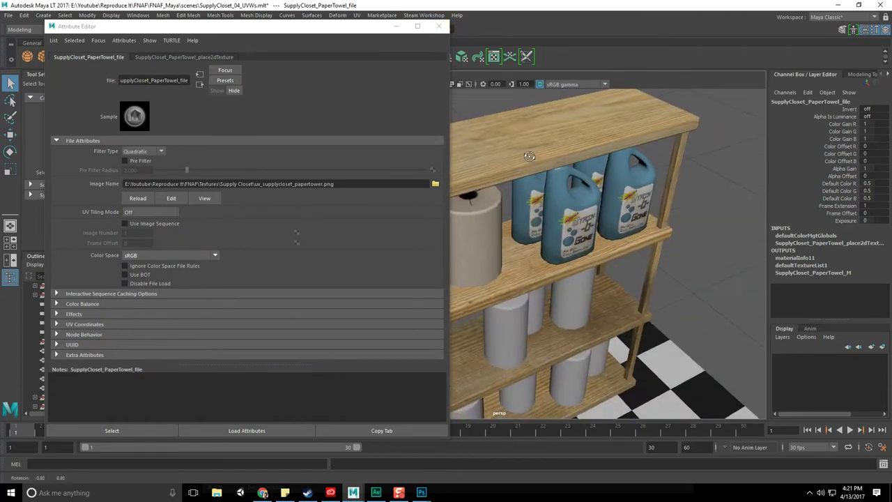
left_click(439, 26)
- Orbit and zoom around the shelf to inspect the textured paper-towel roll
scroll(506, 197, "up", 3)
scroll(474, 213, "up", 2)
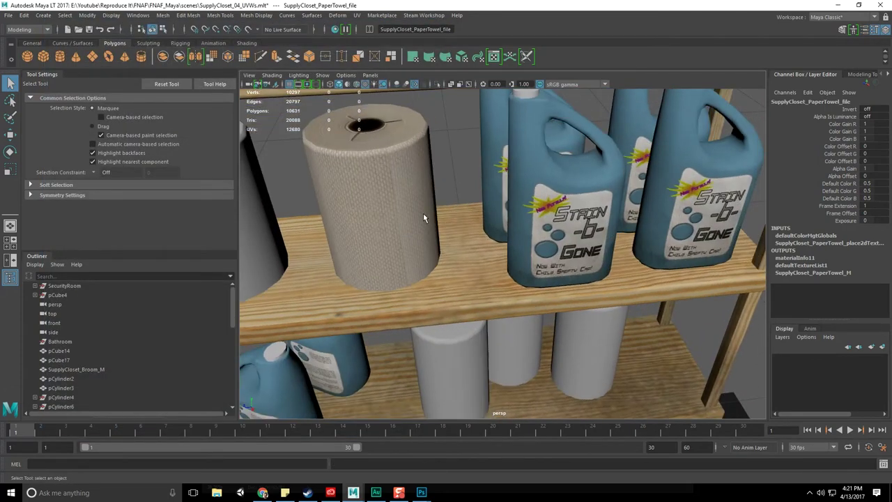
scroll(423, 213, "up", 4)
left_click_drag(417, 182, 401, 225)
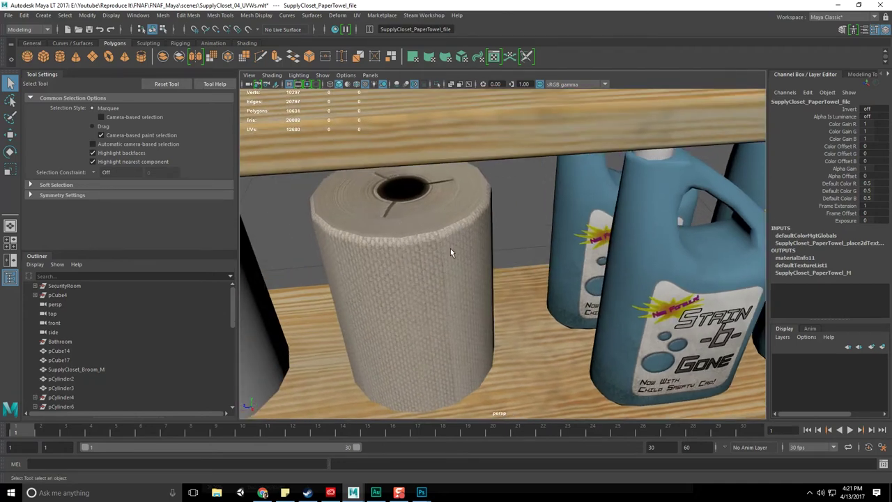
scroll(450, 252, "down", 5)
left_click_drag(482, 253, 520, 259, "alt")
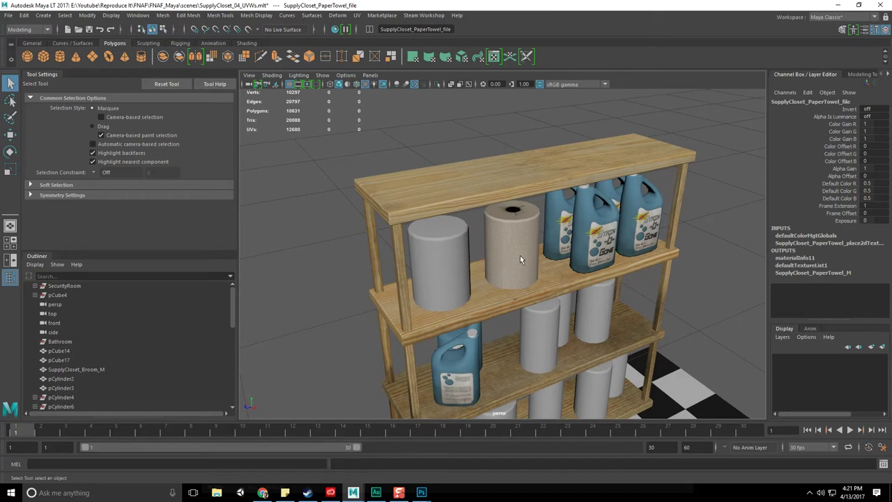
scroll(527, 251, "up", 4)
left_click_drag(528, 253, 513, 171, "alt")
scroll(450, 197, "up", 2)
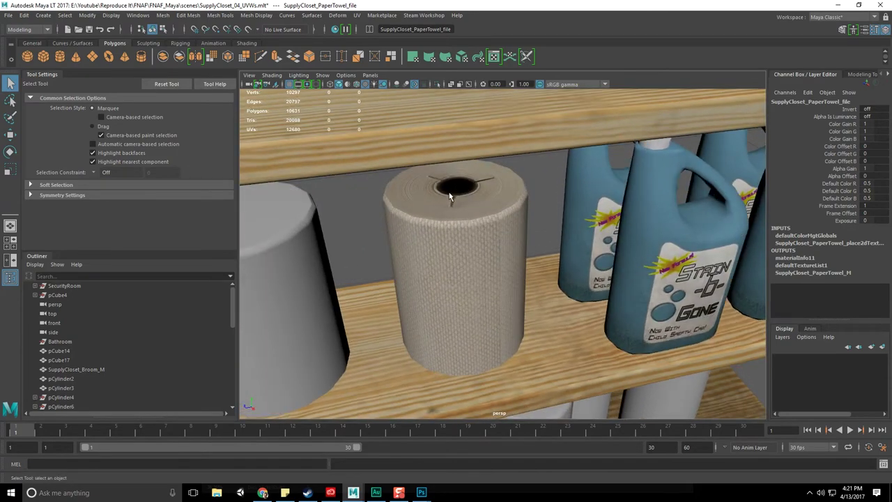
left_click(449, 196)
left_click(564, 179)
mouse_move(564, 179)
left_mouse_down("alt")
mouse_move(506, 260)
mouse_move(537, 178)
left_mouse_up("alt")
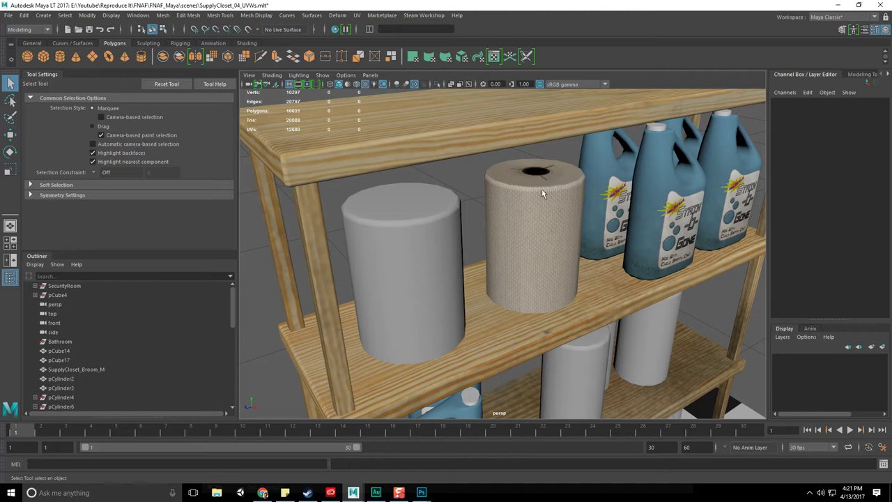
left_click_drag(544, 233, 555, 244, "alt")
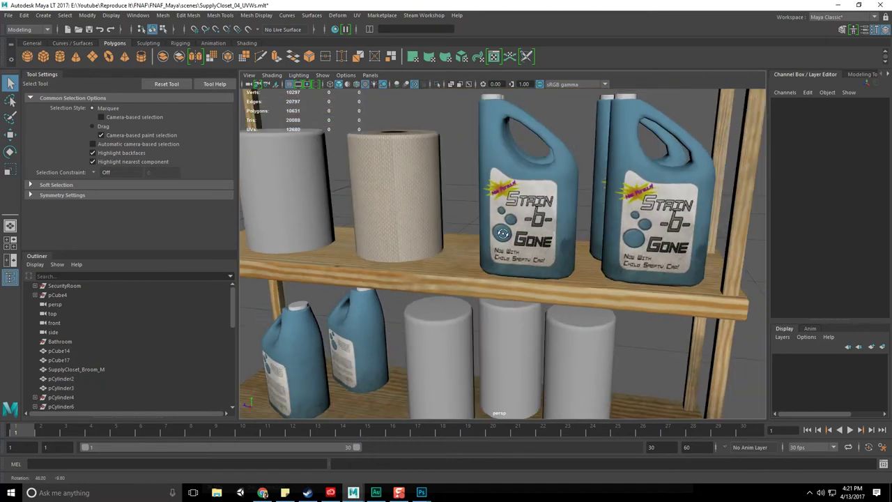
left_click(556, 244)
left_click(489, 210)
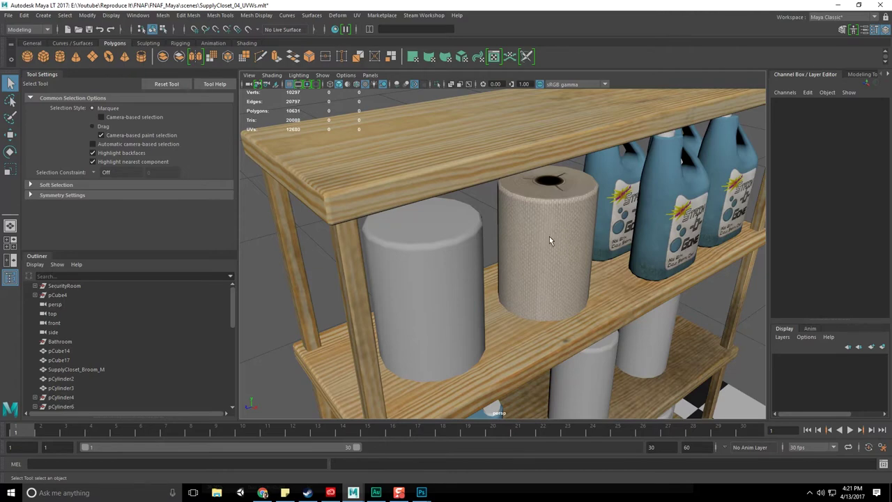
left_click_drag(550, 236, 531, 224, "alt")
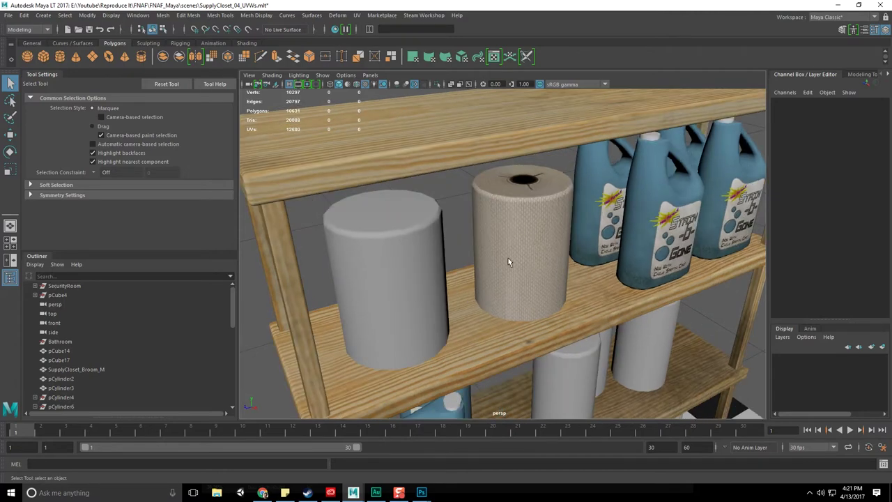
scroll(527, 239, "down", 3)
scroll(527, 239, "down", 2)
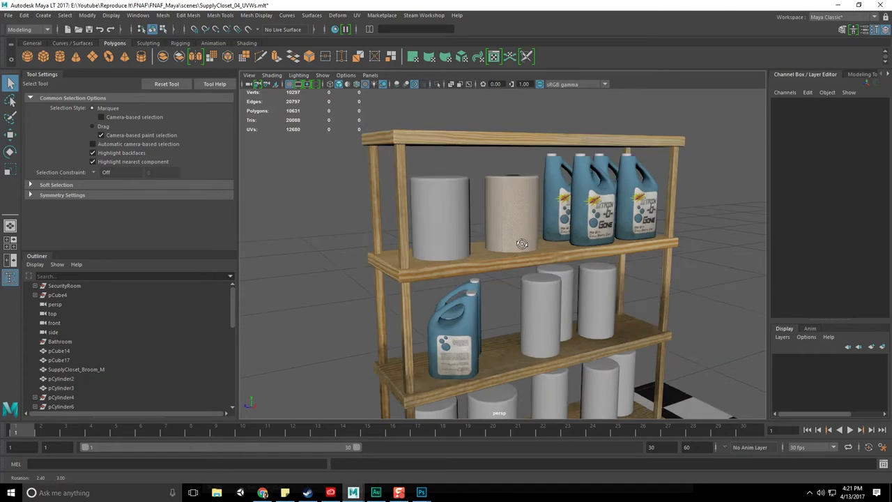
left_click_drag(528, 239, 498, 244, "alt")
- Select the white top-shelf cylinder plus the two bottom-shelf cylinders
left_click(431, 273)
scroll(431, 270, "down", 3)
left_click_drag(488, 212, 502, 233, "alt")
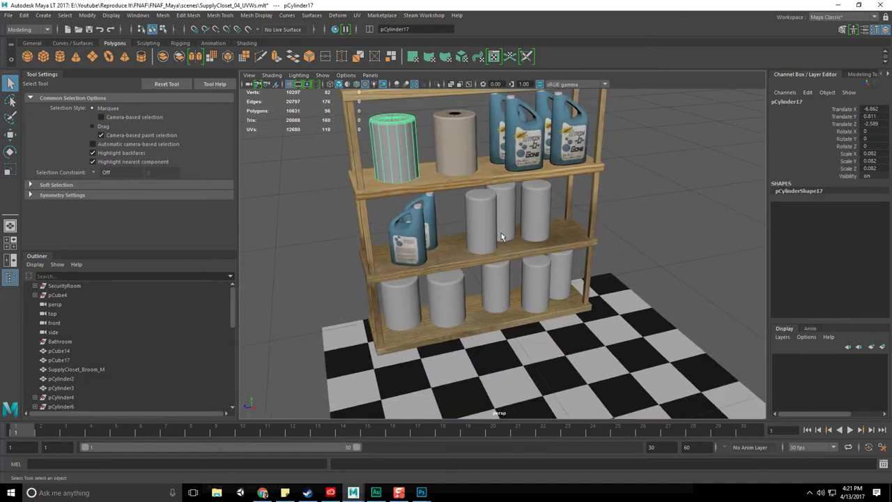
left_click(460, 297, "shift")
left_click(420, 301, "shift")
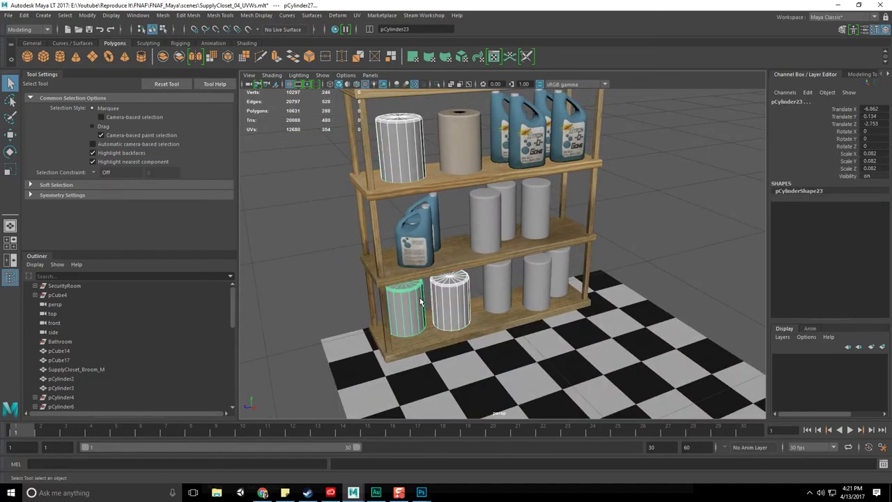
scroll(422, 251, "up", 2)
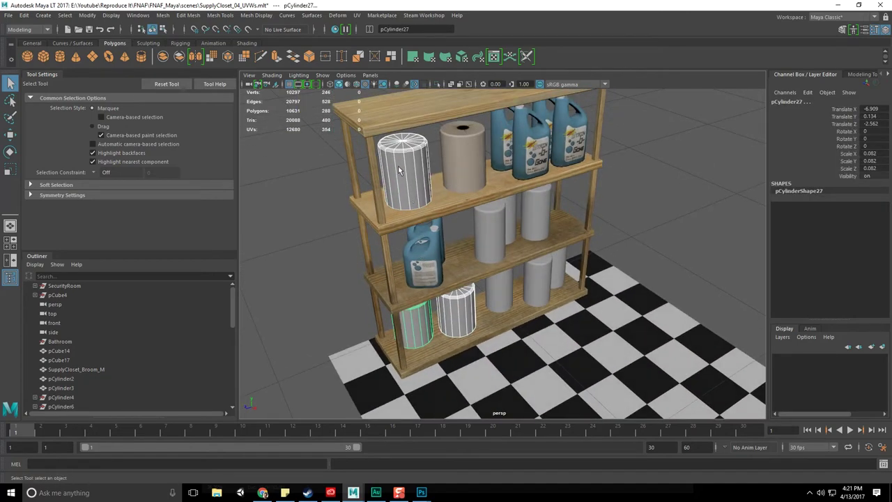
scroll(423, 223, "up", 2)
- Assign SupplyCloset_PaperTowel_M to those cylinders, then select the textured roll and top-left cylinder
right_click(423, 195)
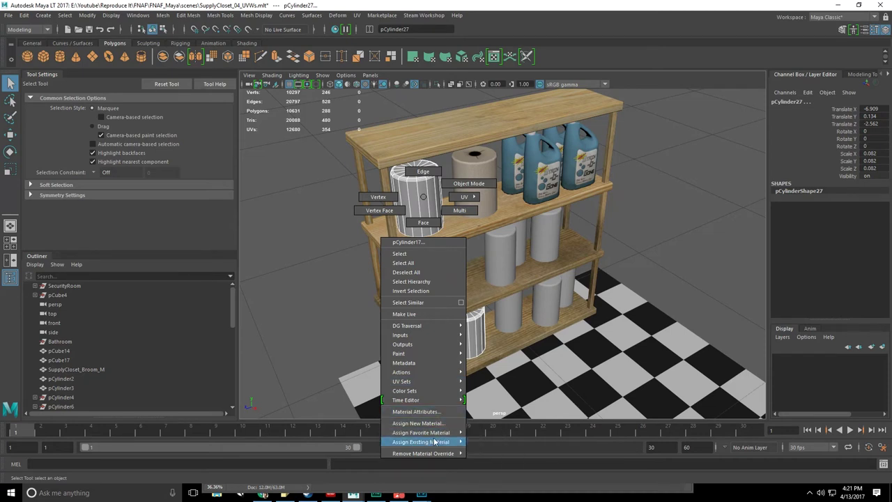
mouse_move(421, 442)
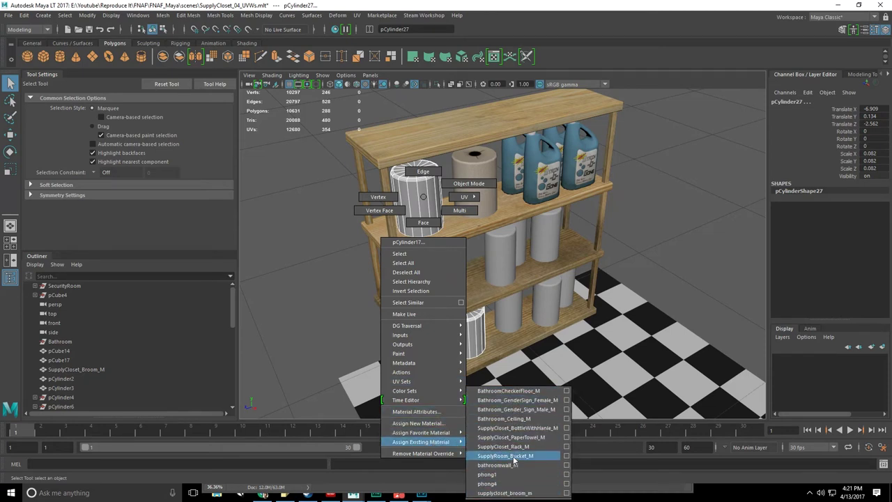
left_click(520, 428)
left_click(677, 249)
left_click_drag(677, 249, 547, 270)
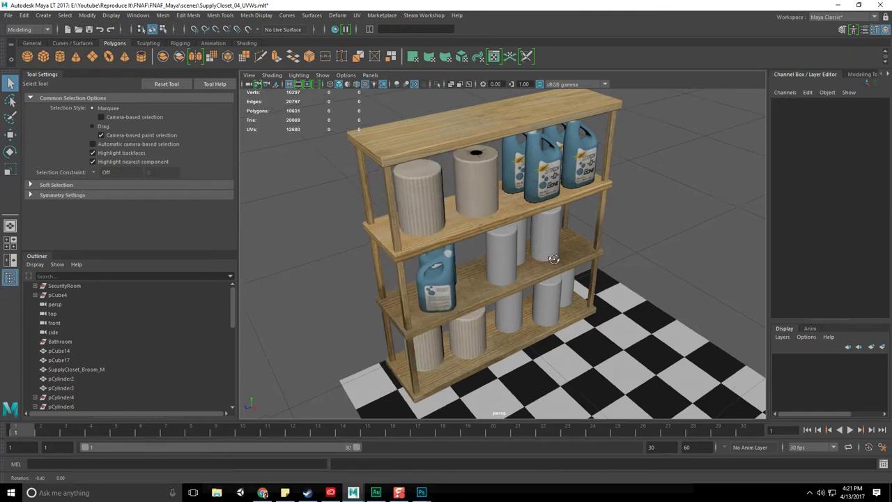
left_click(471, 198)
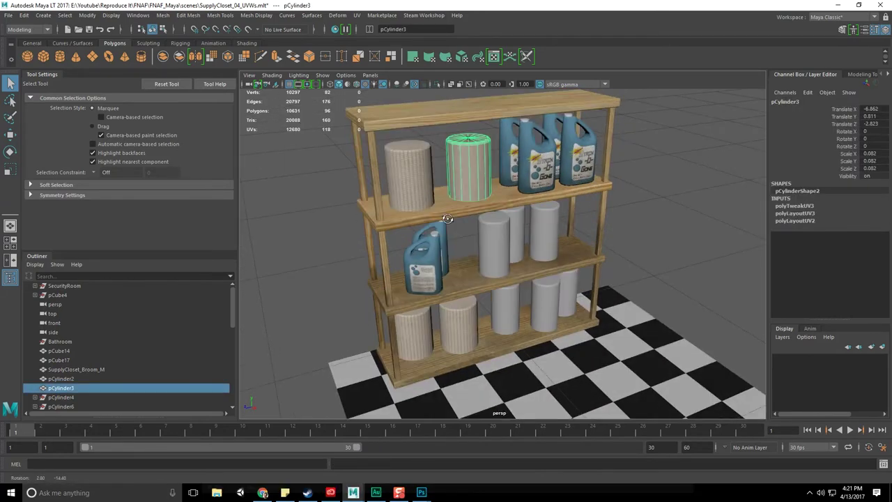
left_click_drag(471, 199, 487, 187)
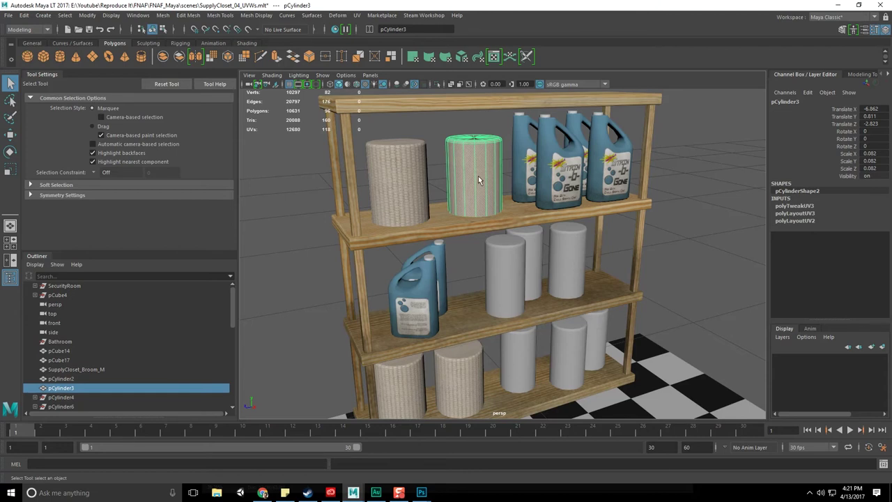
left_click(401, 175)
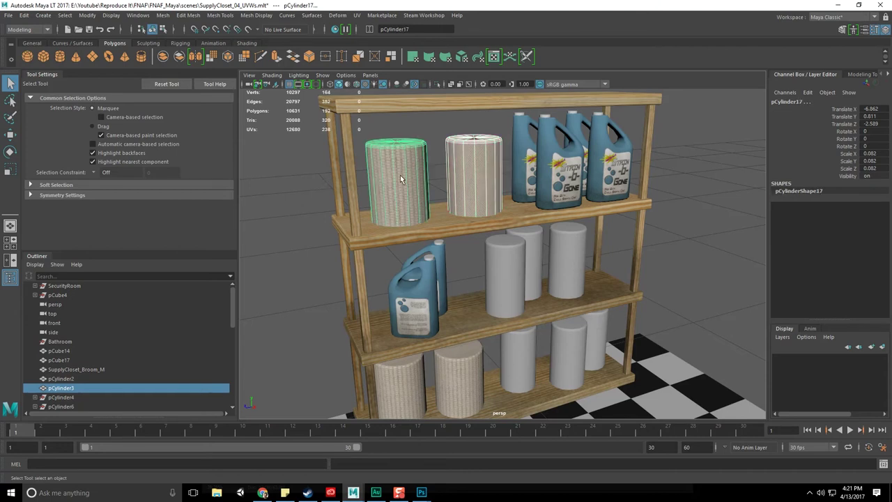
- Transfer UVs from the textured roll to the selected cylinders via Transfer Attributes
left_click(161, 15)
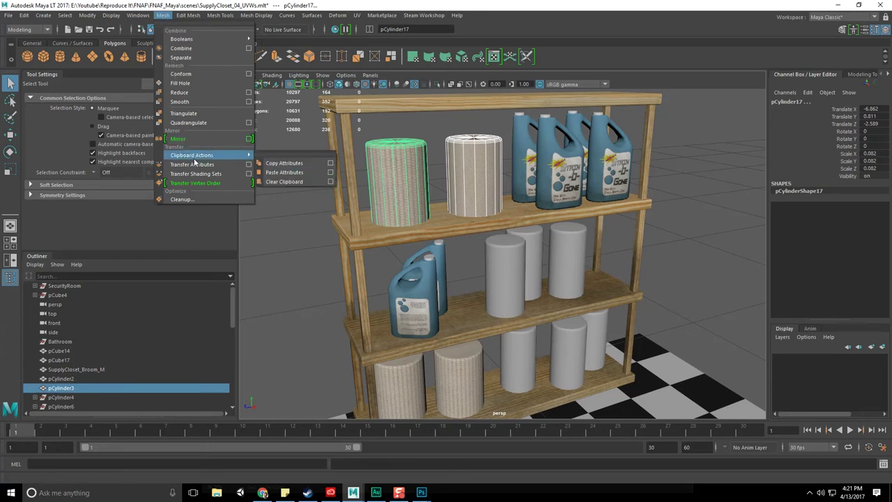
left_click(394, 99)
left_click(469, 382, "shift")
left_click(398, 382, "shift")
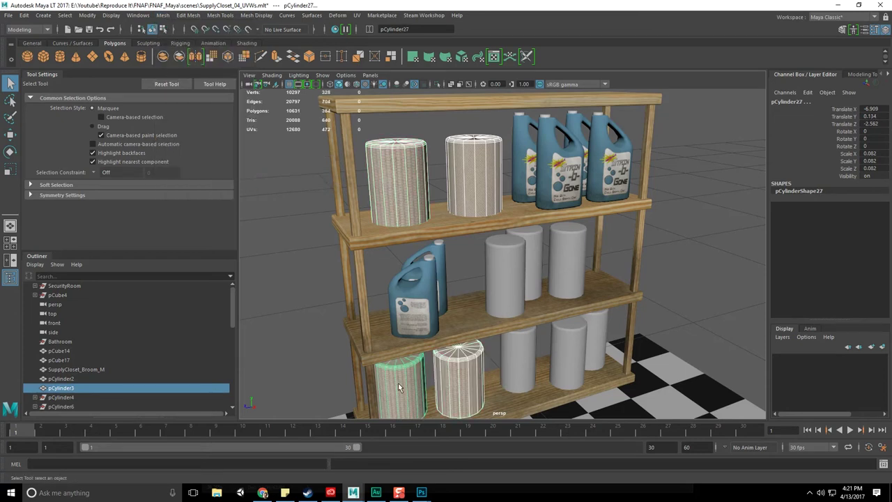
left_click(162, 16)
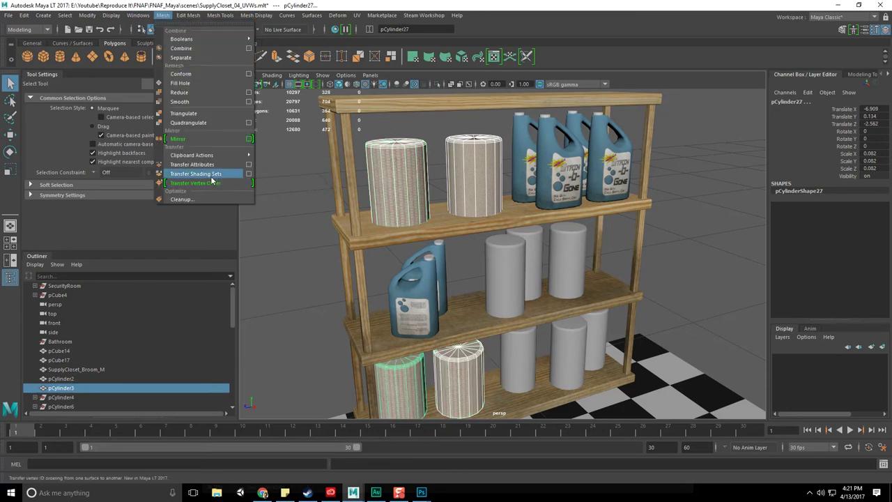
left_click(248, 165)
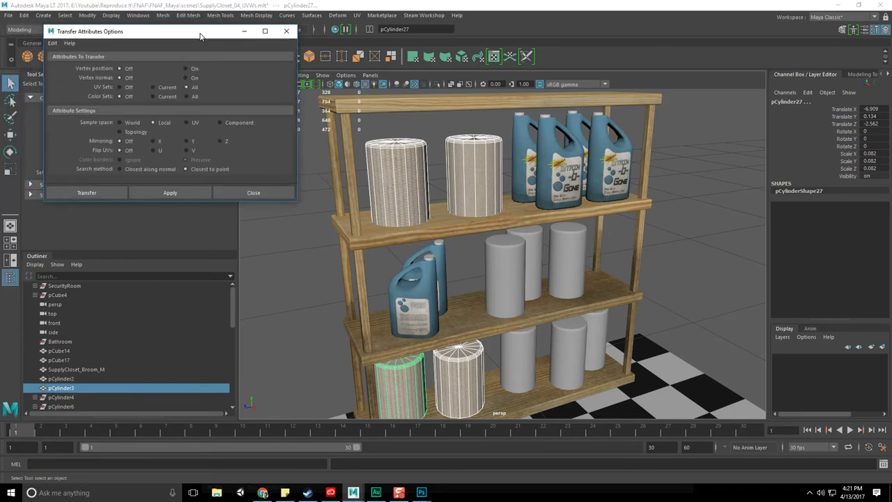
left_click_drag(204, 201, 204, 319)
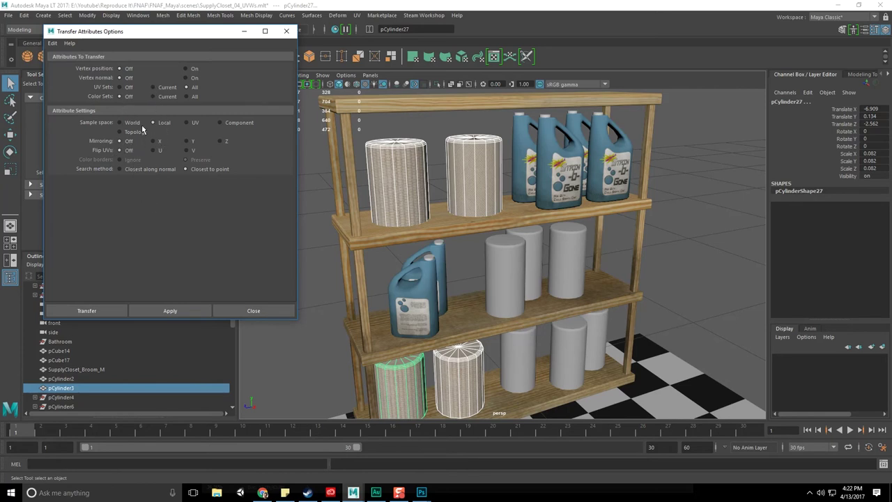
left_click(183, 311)
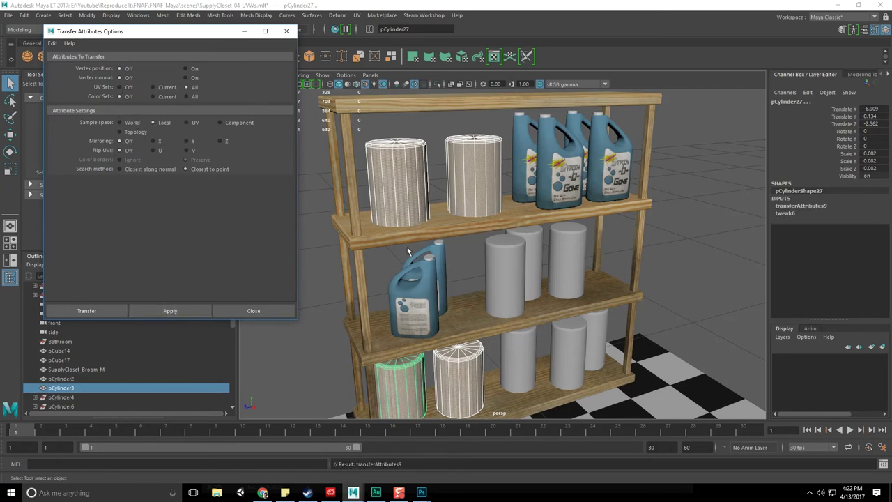
- Repeat the UV transfer separately onto the top-left and a bottom-shelf cylinder
left_click_drag(407, 247, 395, 240)
left_click(471, 188)
left_click(394, 195, "shift")
left_click(170, 311)
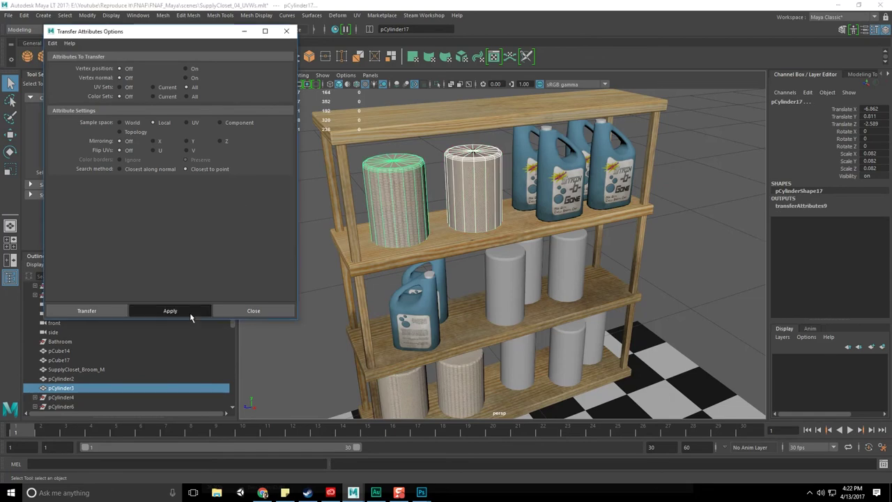
left_click(485, 226)
left_click(459, 375, "shift")
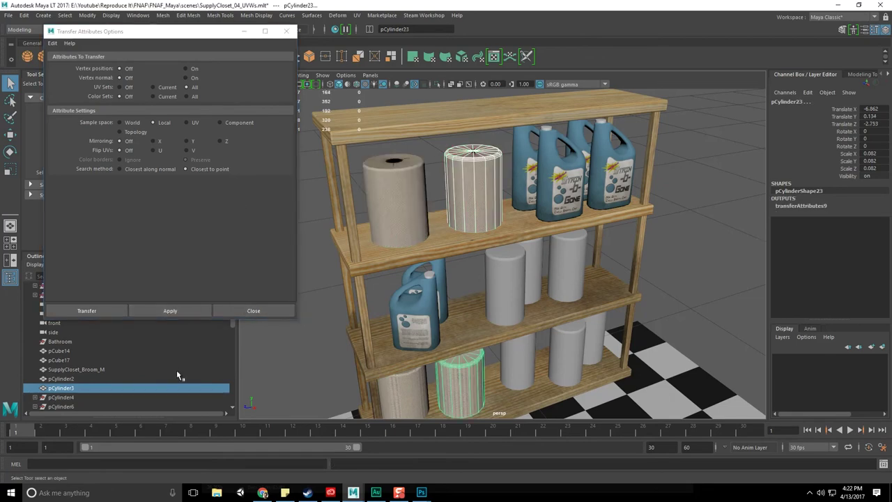
left_click(170, 311)
left_click_drag(519, 331, 566, 316)
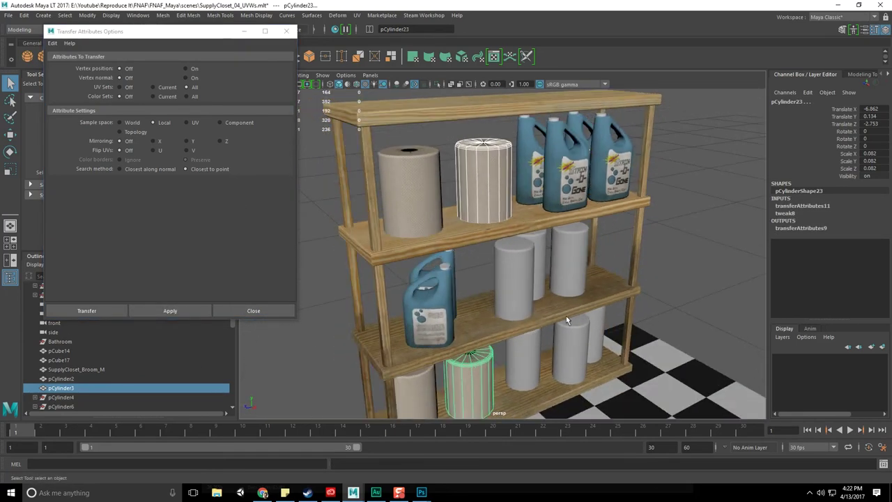
left_click(669, 250)
mouse_move(669, 254)
left_mouse_down()
mouse_move(547, 233)
mouse_move(492, 197)
left_mouse_up()
- Close Transfer Attributes Options and orbit around the shelf to check the four textured rolls
left_click(286, 31)
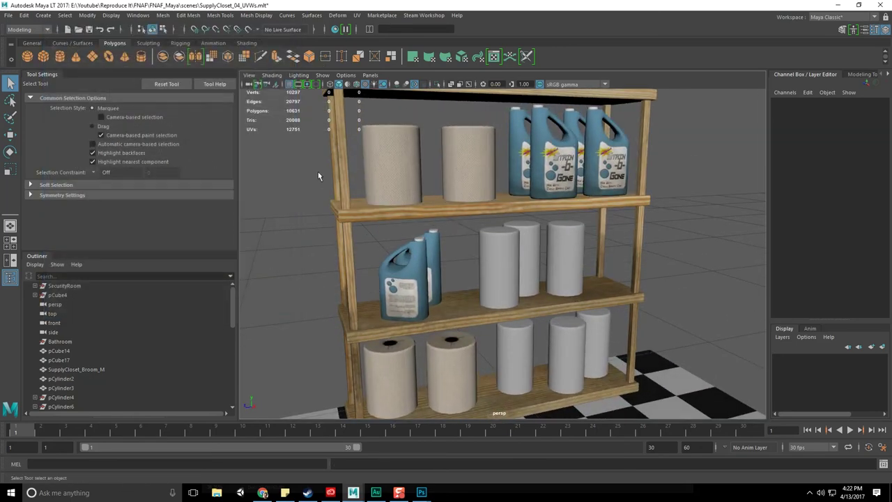
left_click_drag(321, 181, 343, 207)
mouse_move(484, 198)
left_mouse_down()
mouse_move(443, 192)
mouse_move(469, 220)
left_mouse_up()
scroll(469, 219, "up", 2)
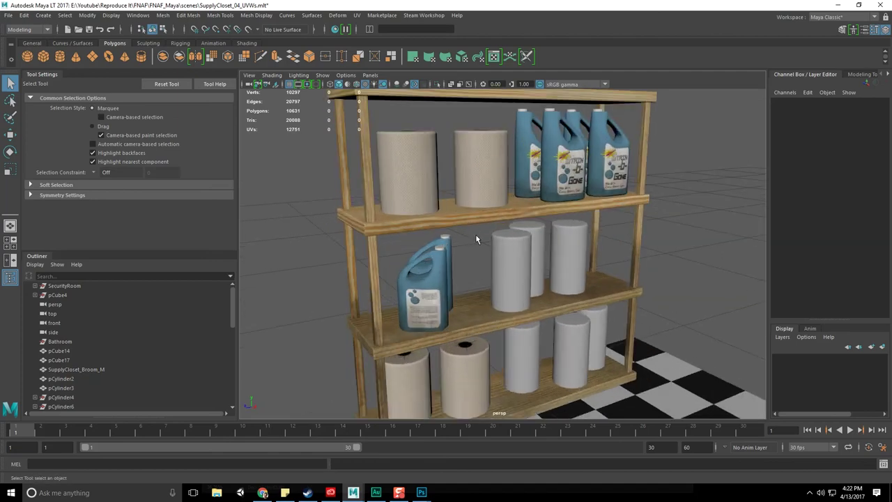
left_click_drag(545, 211, 547, 222)
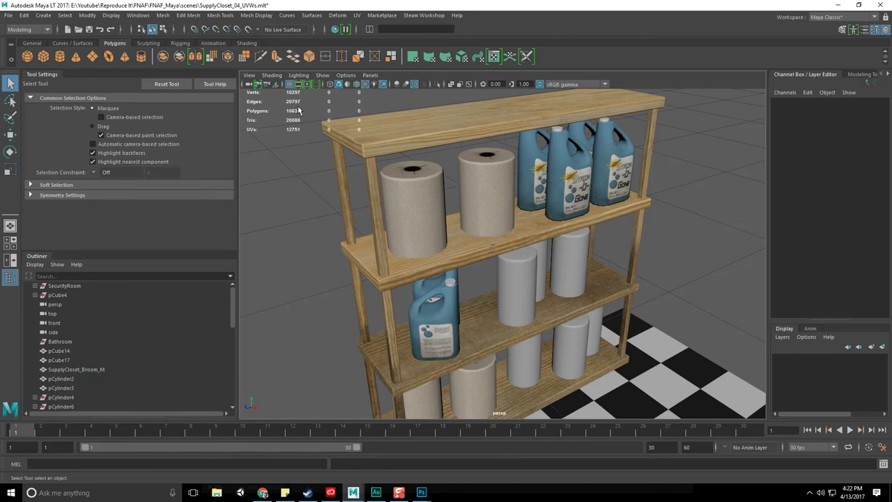
left_click_drag(299, 110, 721, 280)
left_click(685, 263)
left_click(304, 95)
left_click(721, 285)
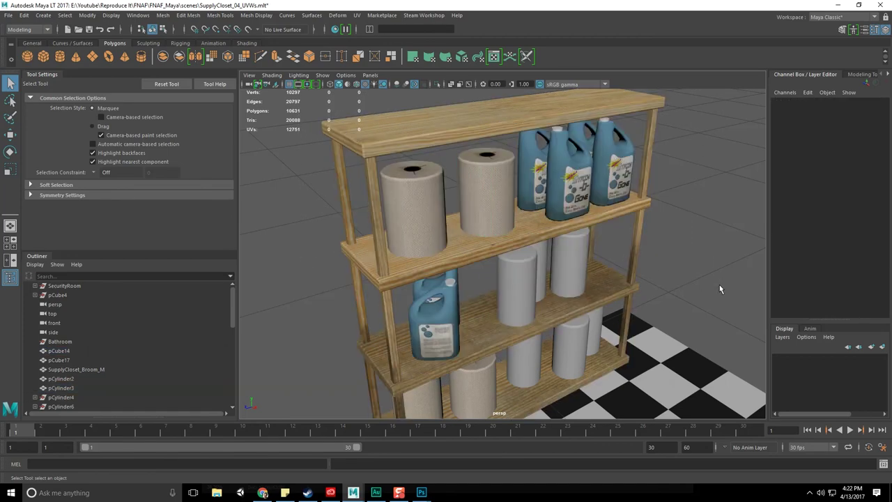